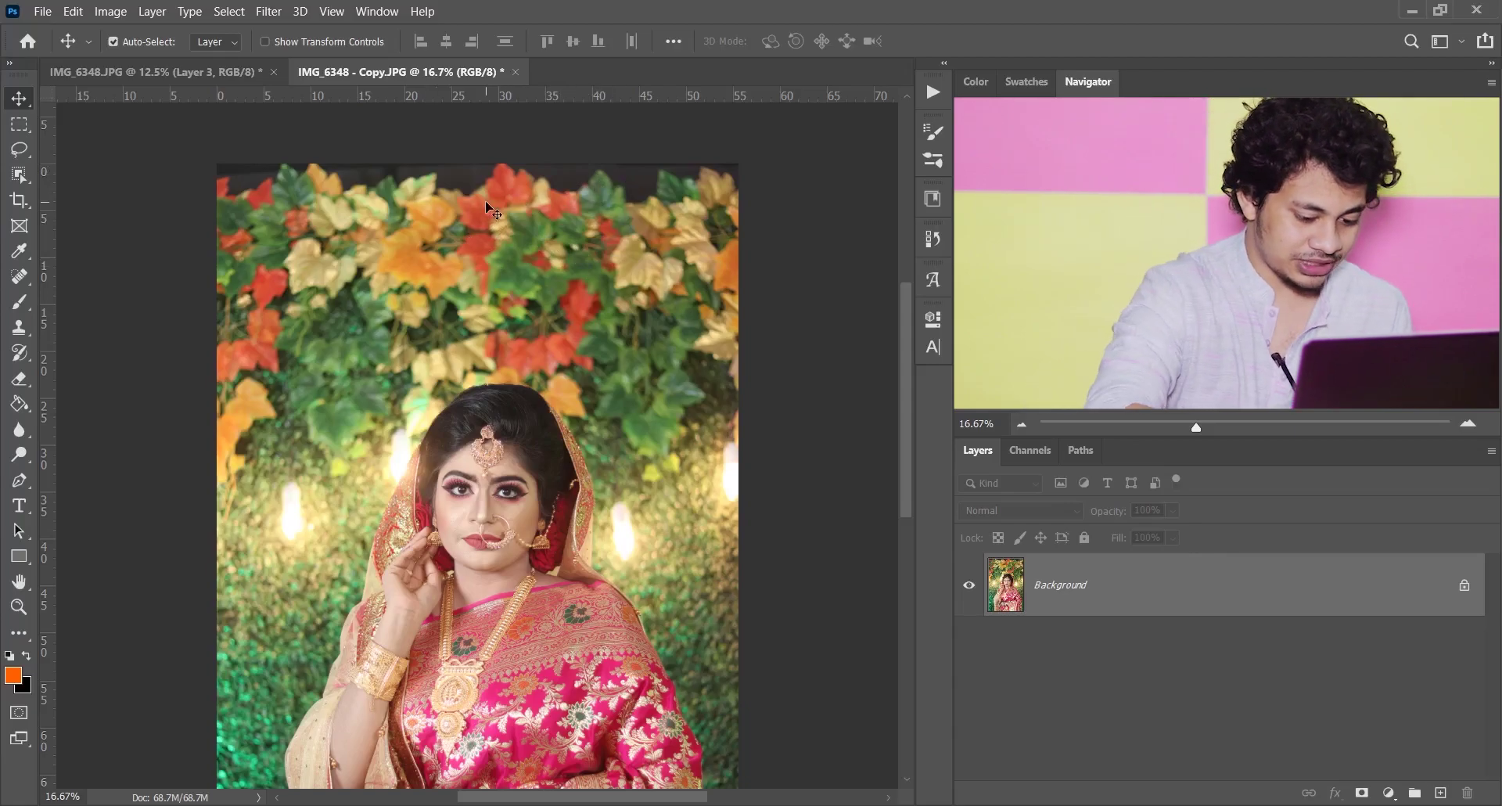
- Choose the Clone Stamp tool and resize its soft brush to 443 px with 0% hardness
key("ctrl+minus")
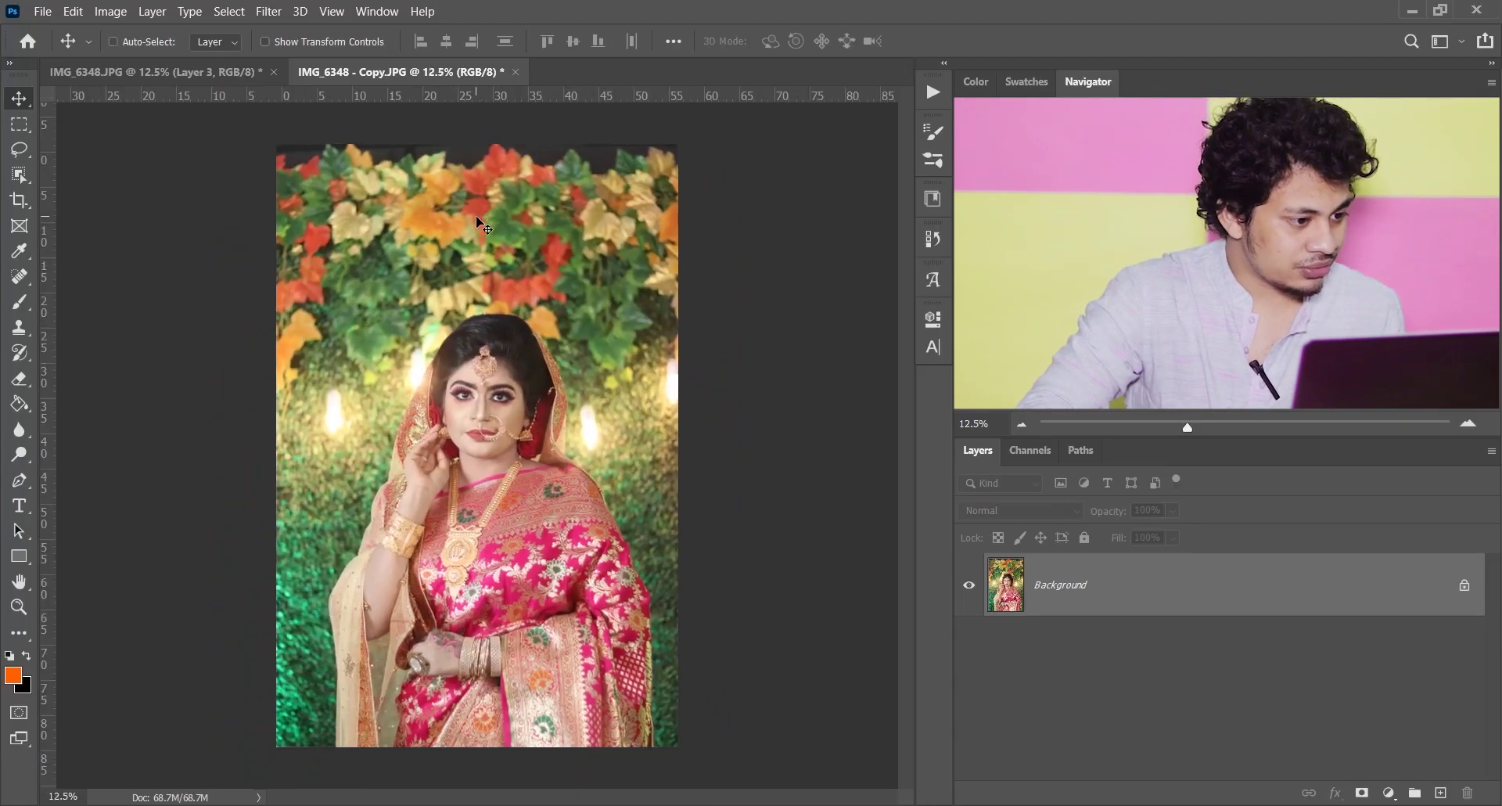
key("ctrl+plus")
scroll(472, 254, "up", 5)
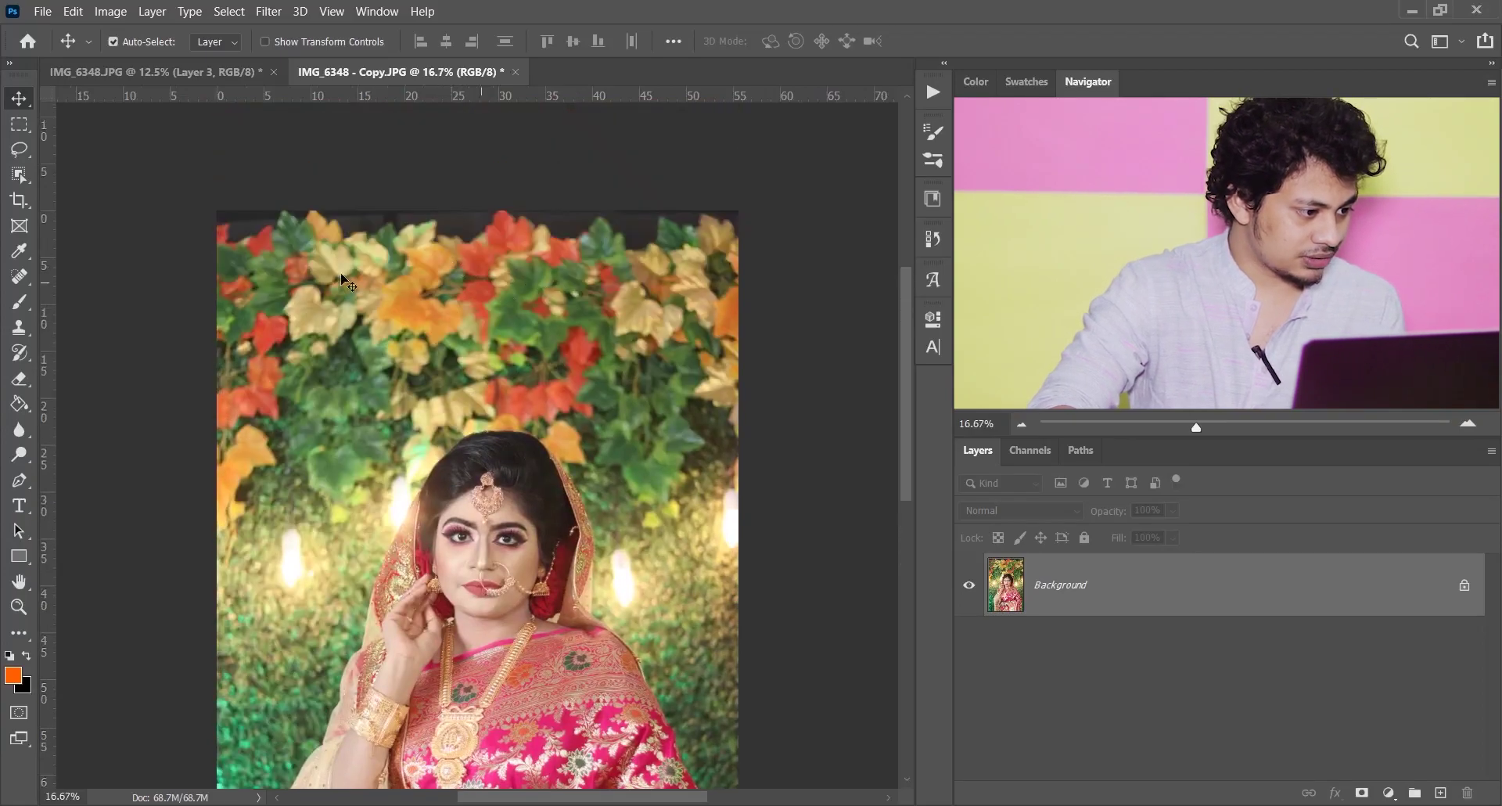
scroll(348, 284, "down", 2)
left_click(19, 327)
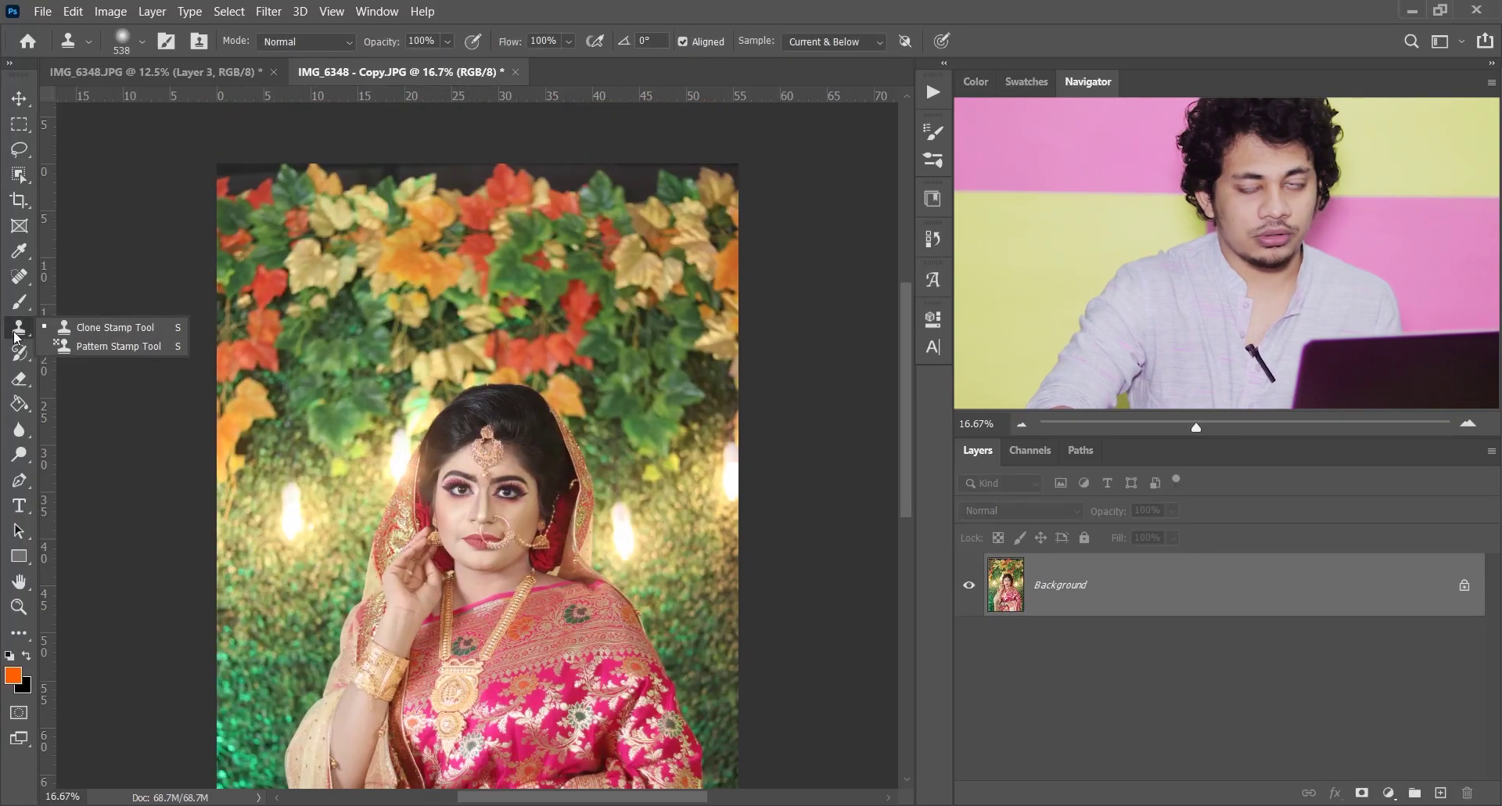
left_click(119, 328)
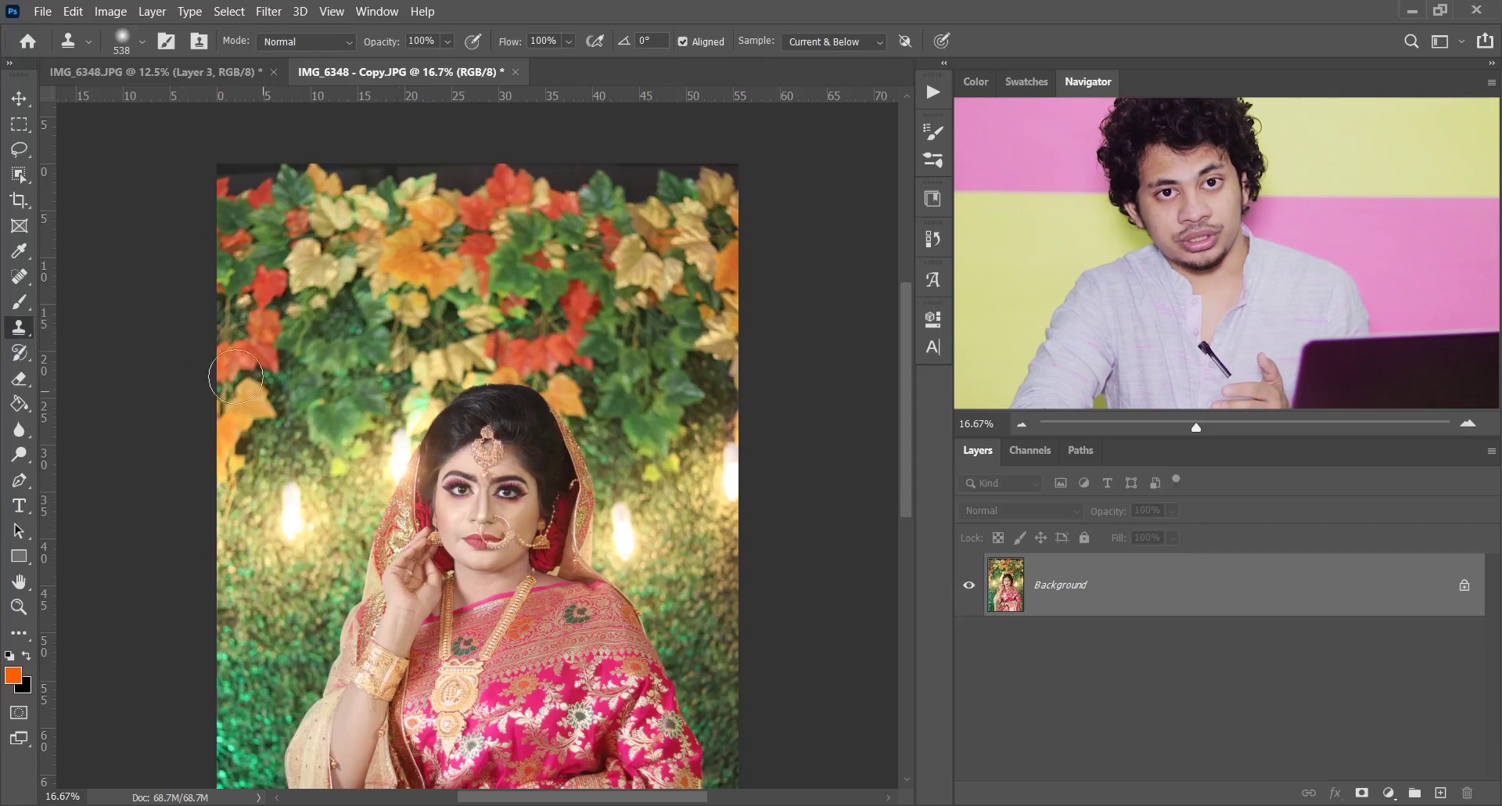
left_click(410, 320, "alt")
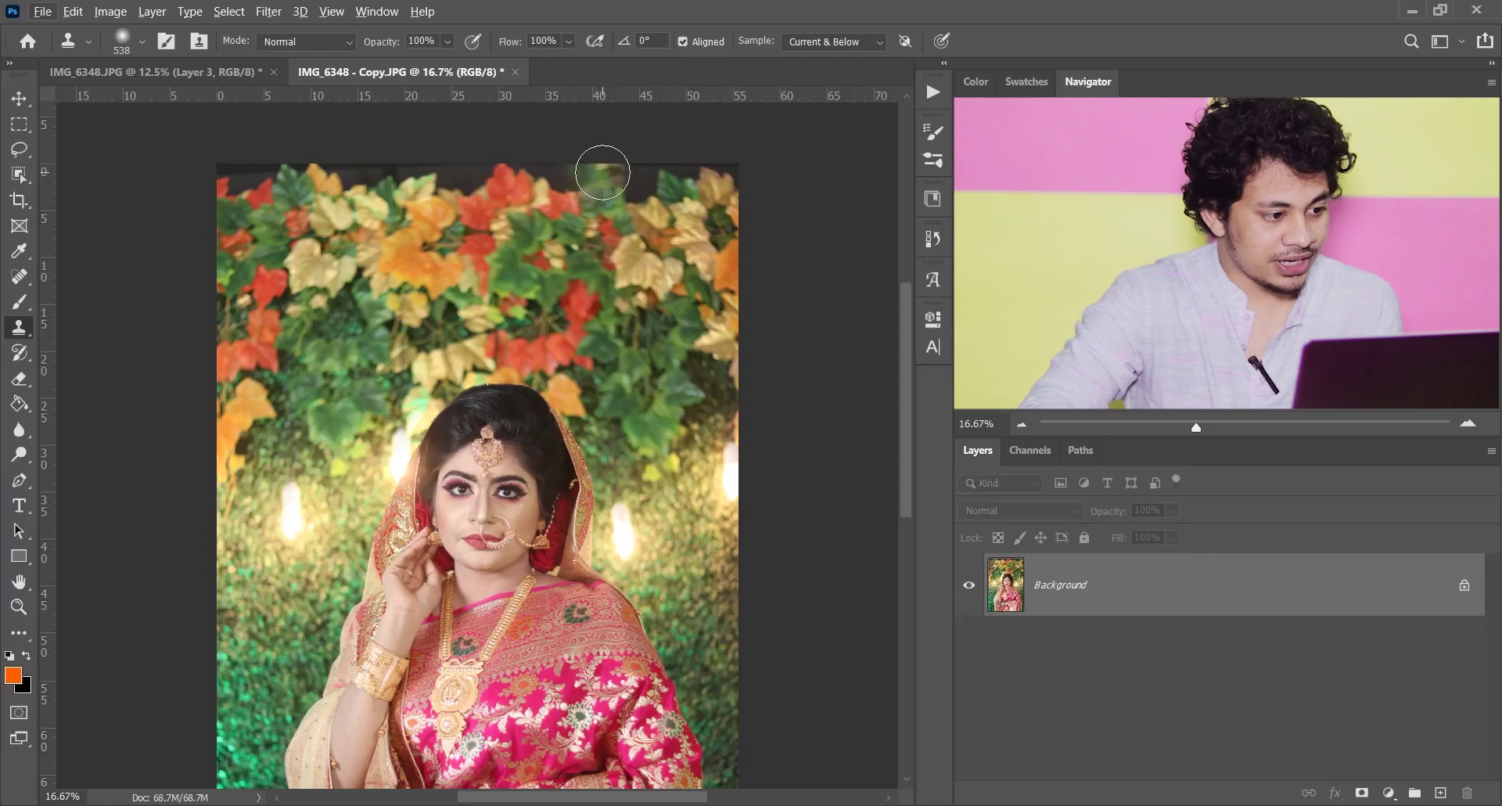
mouse_move(451, 283)
left_mouse_down()
mouse_move(594, 301)
mouse_move(359, 292)
mouse_move(588, 300)
mouse_move(416, 292)
mouse_move(489, 307)
mouse_move(457, 307)
mouse_move(470, 224)
left_mouse_up()
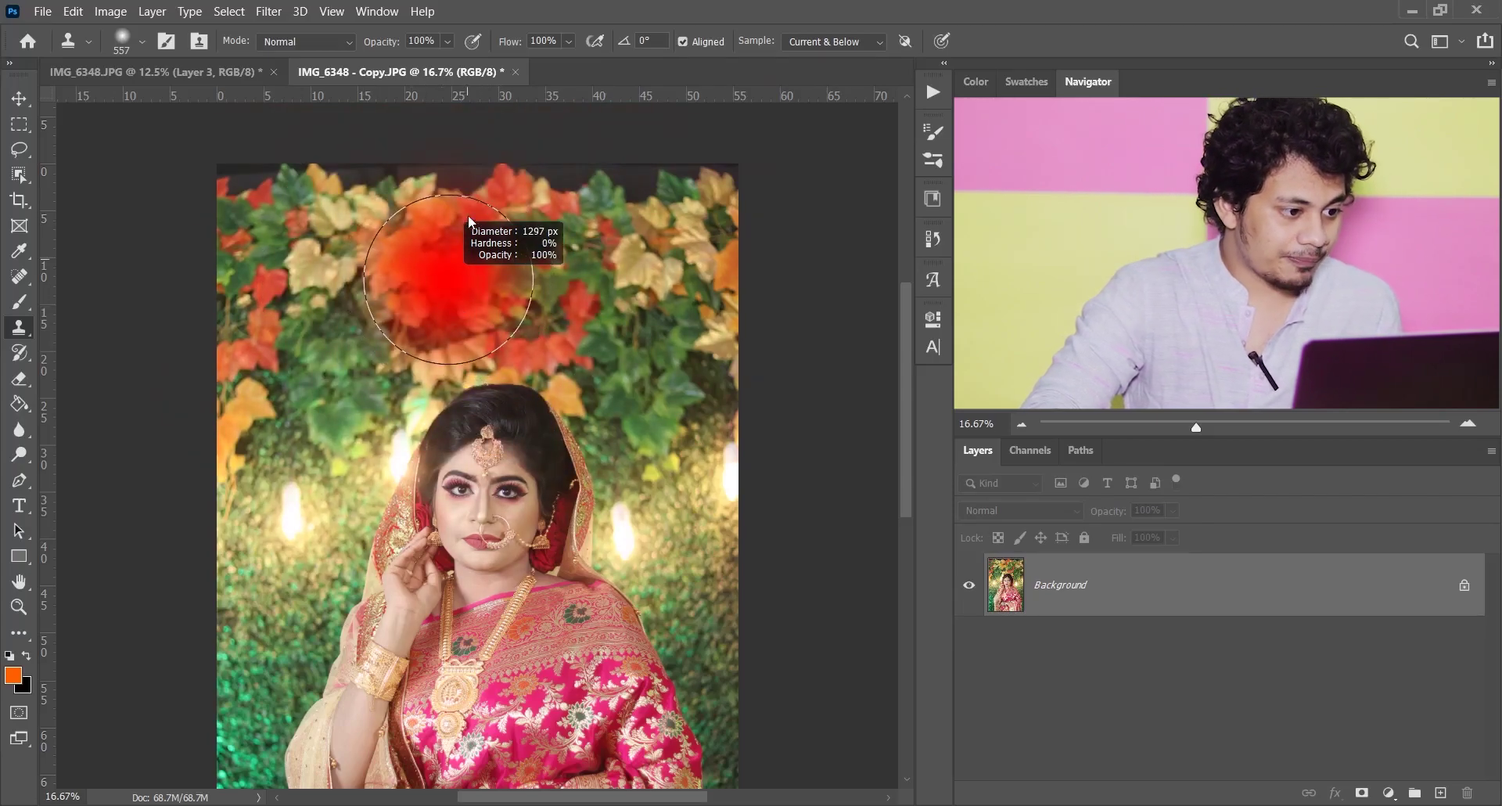
mouse_move(475, 147)
left_mouse_down()
mouse_move(483, 330)
mouse_move(419, 588)
mouse_move(482, 175)
mouse_move(371, 233)
mouse_move(397, 274)
mouse_move(310, 279)
left_mouse_up()
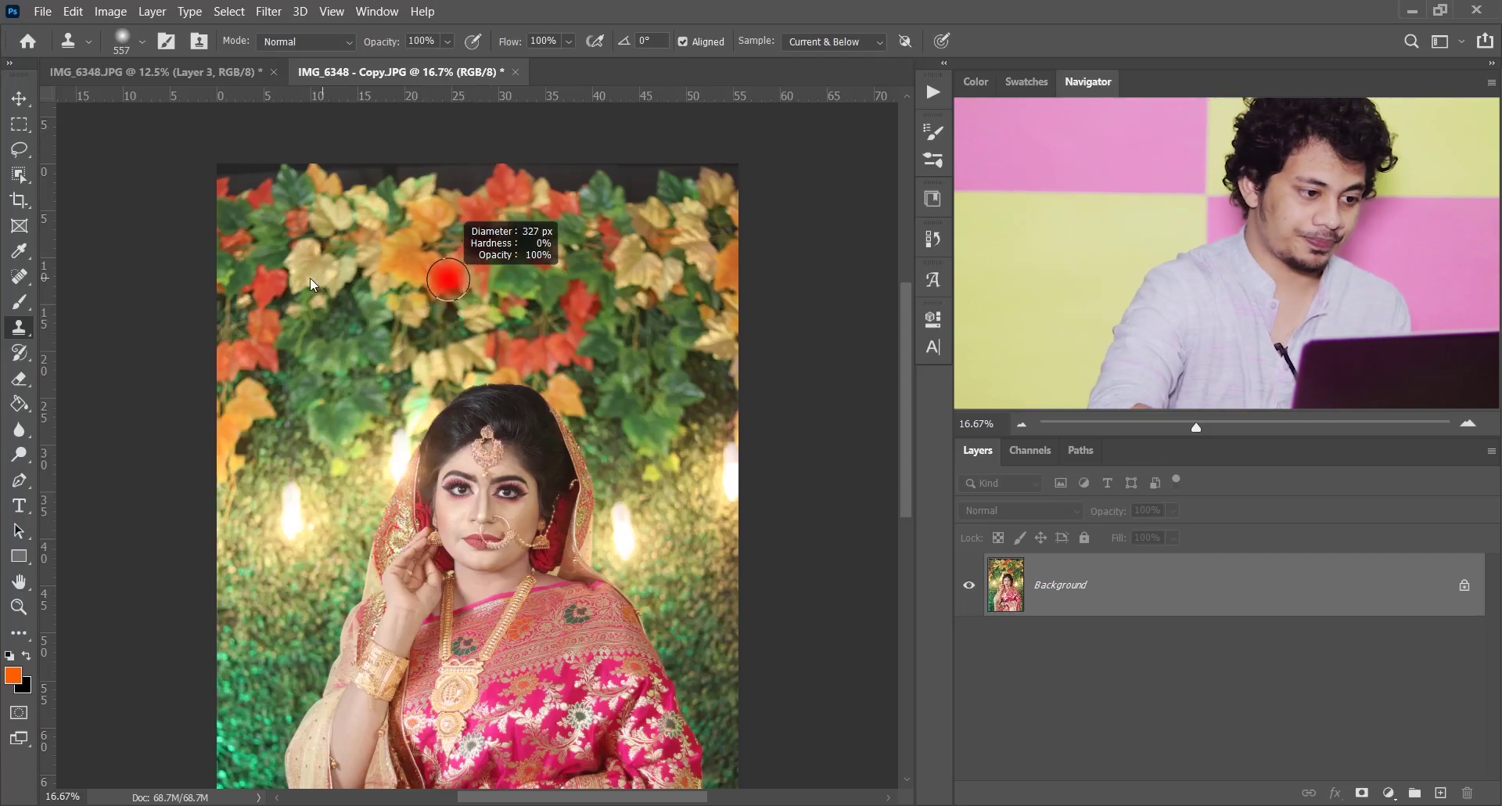
- Duplicate the Background layer
key("ctrl+j")
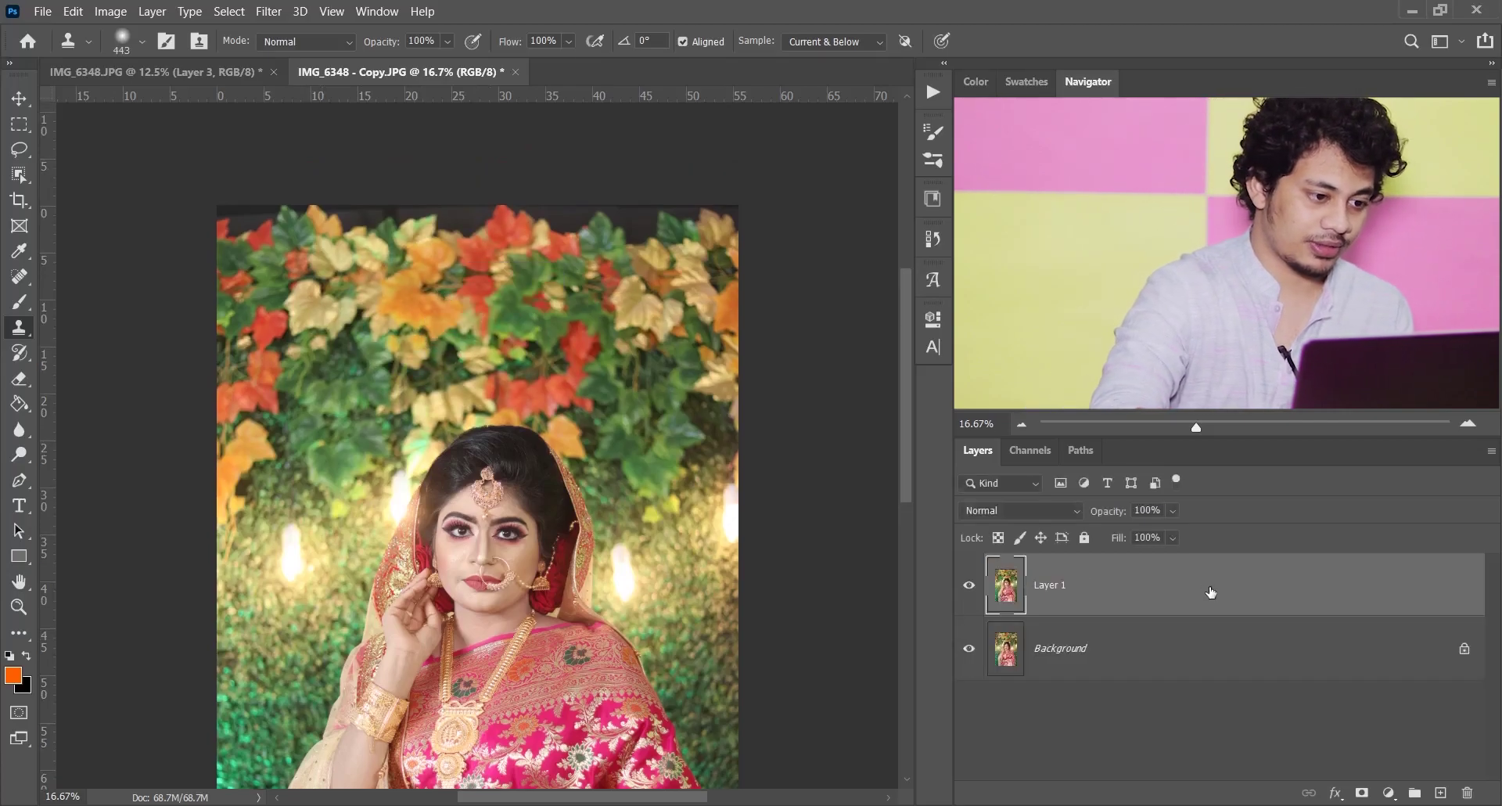
key("ctrl+minus")
key("ctrl+plus")
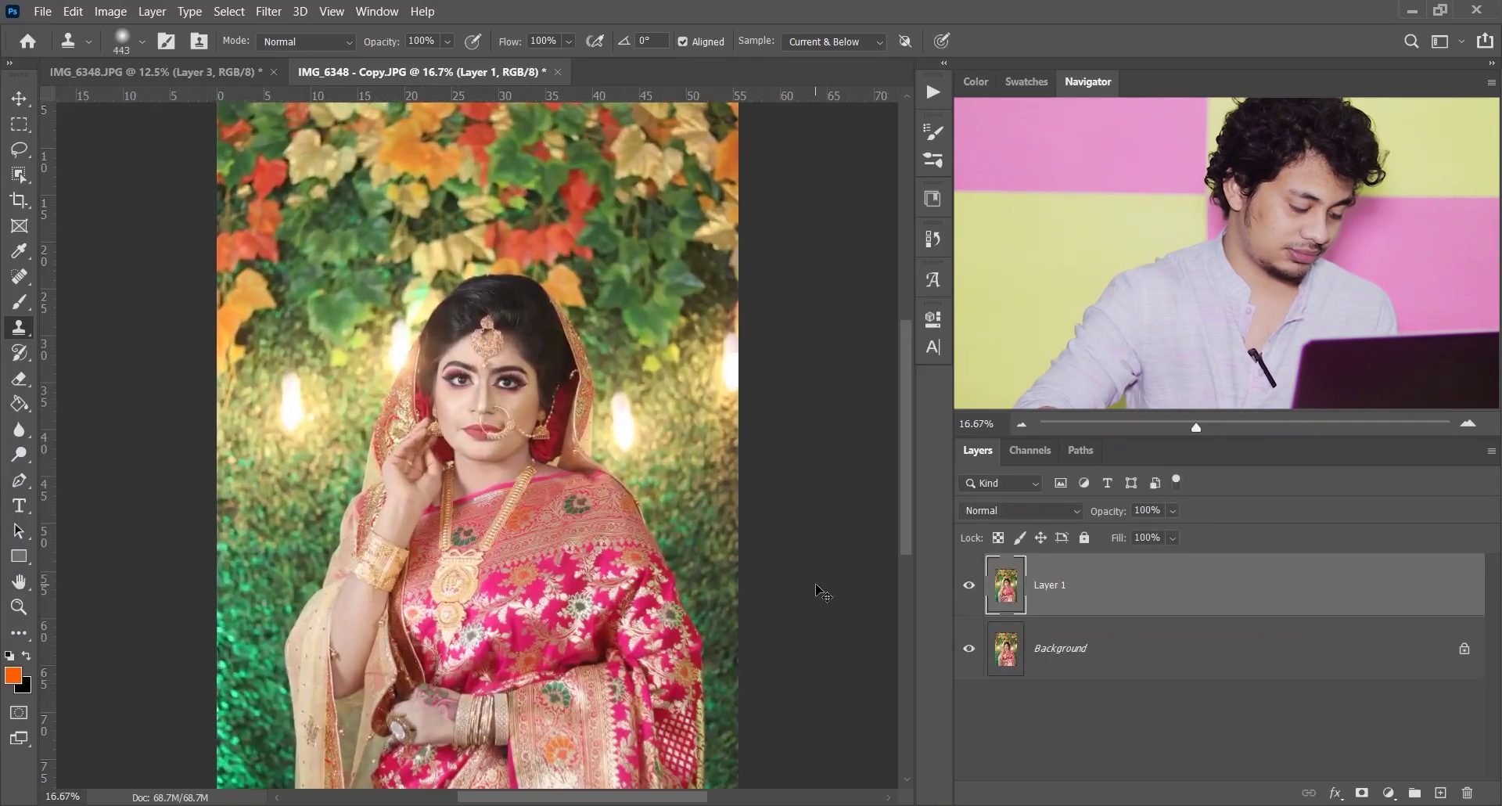
- Clone leaves from the foliage over the dark strip along the photo's upper edge on Layer 1
key("ctrl+plus")
key("ctrl+plus")
scroll(657, 338, "up", 4)
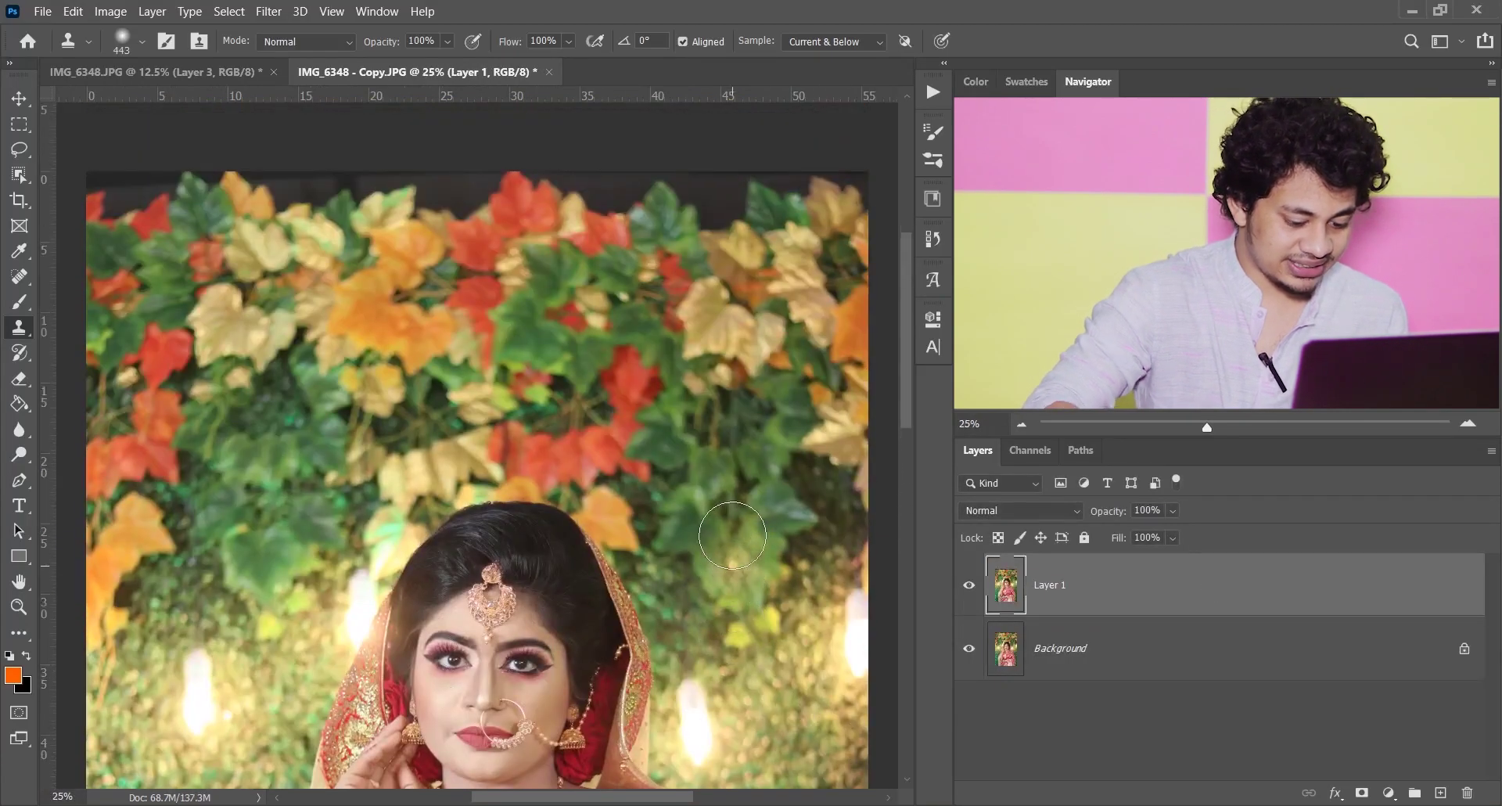
key("ctrl+minus")
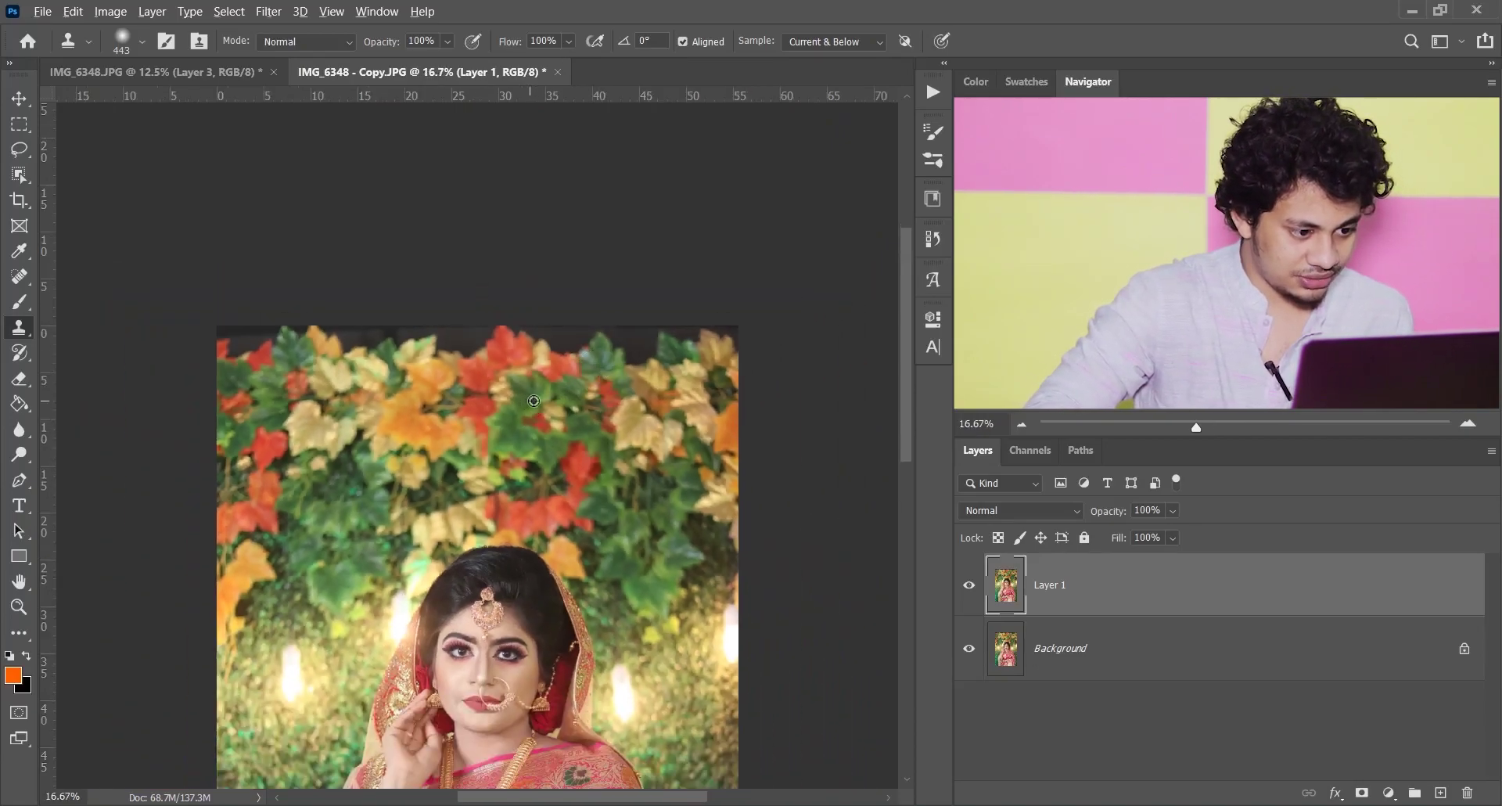
mouse_move(659, 340)
left_mouse_down()
mouse_move(631, 345)
mouse_move(725, 325)
mouse_move(536, 343)
mouse_move(610, 331)
mouse_move(557, 331)
left_mouse_up()
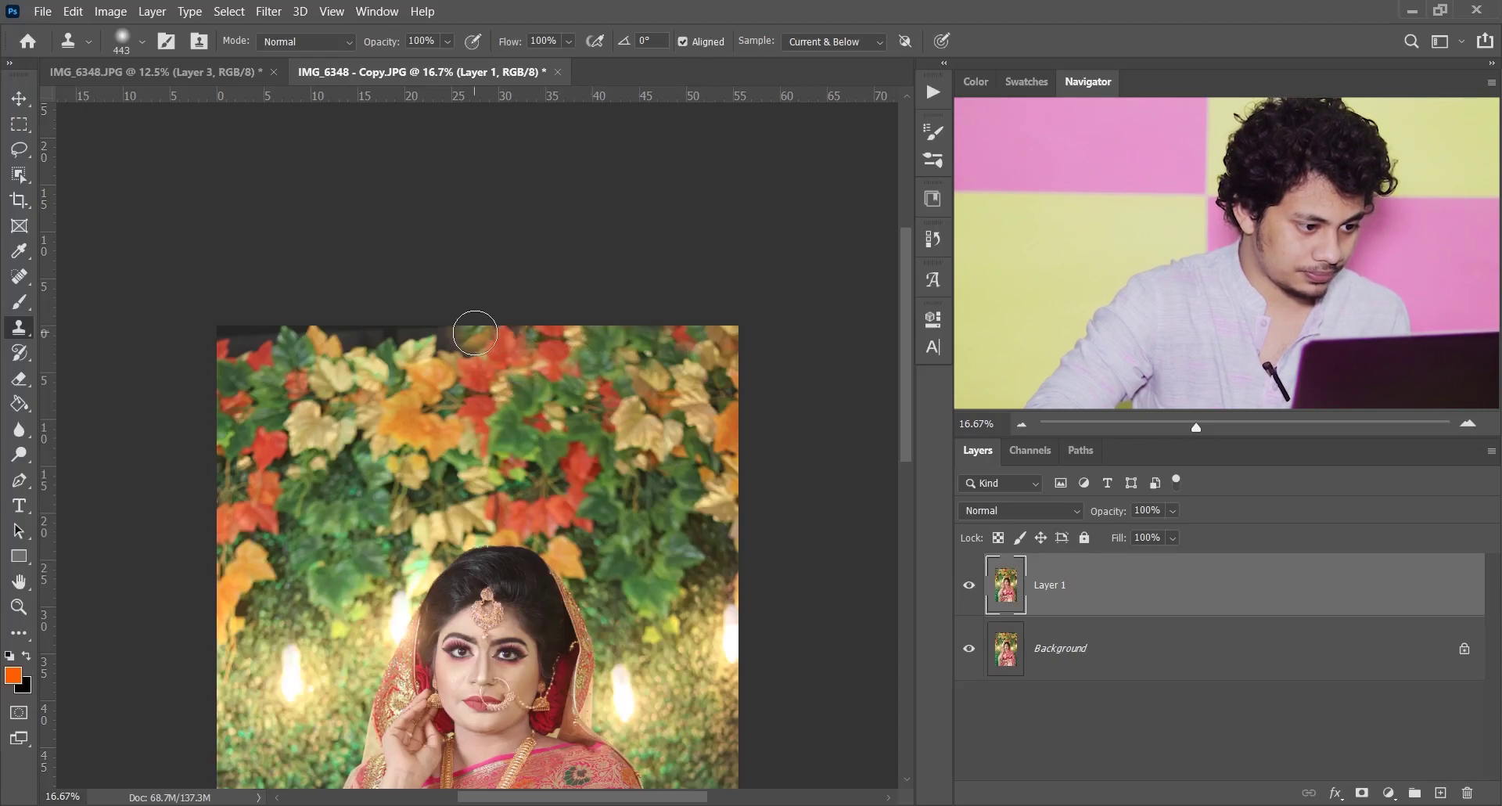
mouse_move(459, 335)
left_mouse_down()
mouse_move(480, 316)
mouse_move(372, 335)
left_mouse_up()
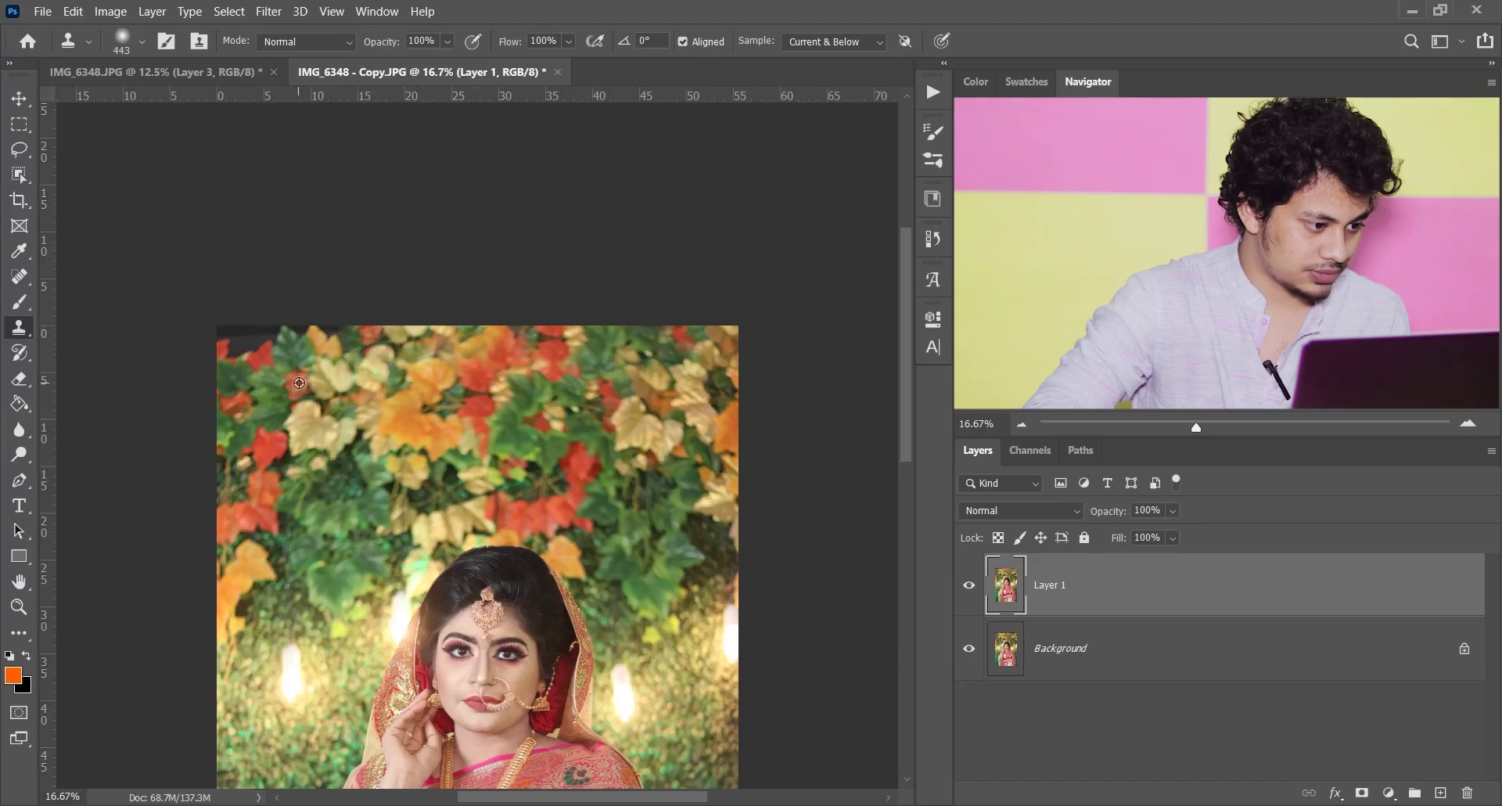
mouse_move(265, 342)
left_mouse_down()
mouse_move(235, 344)
mouse_move(299, 331)
mouse_move(311, 345)
left_mouse_up()
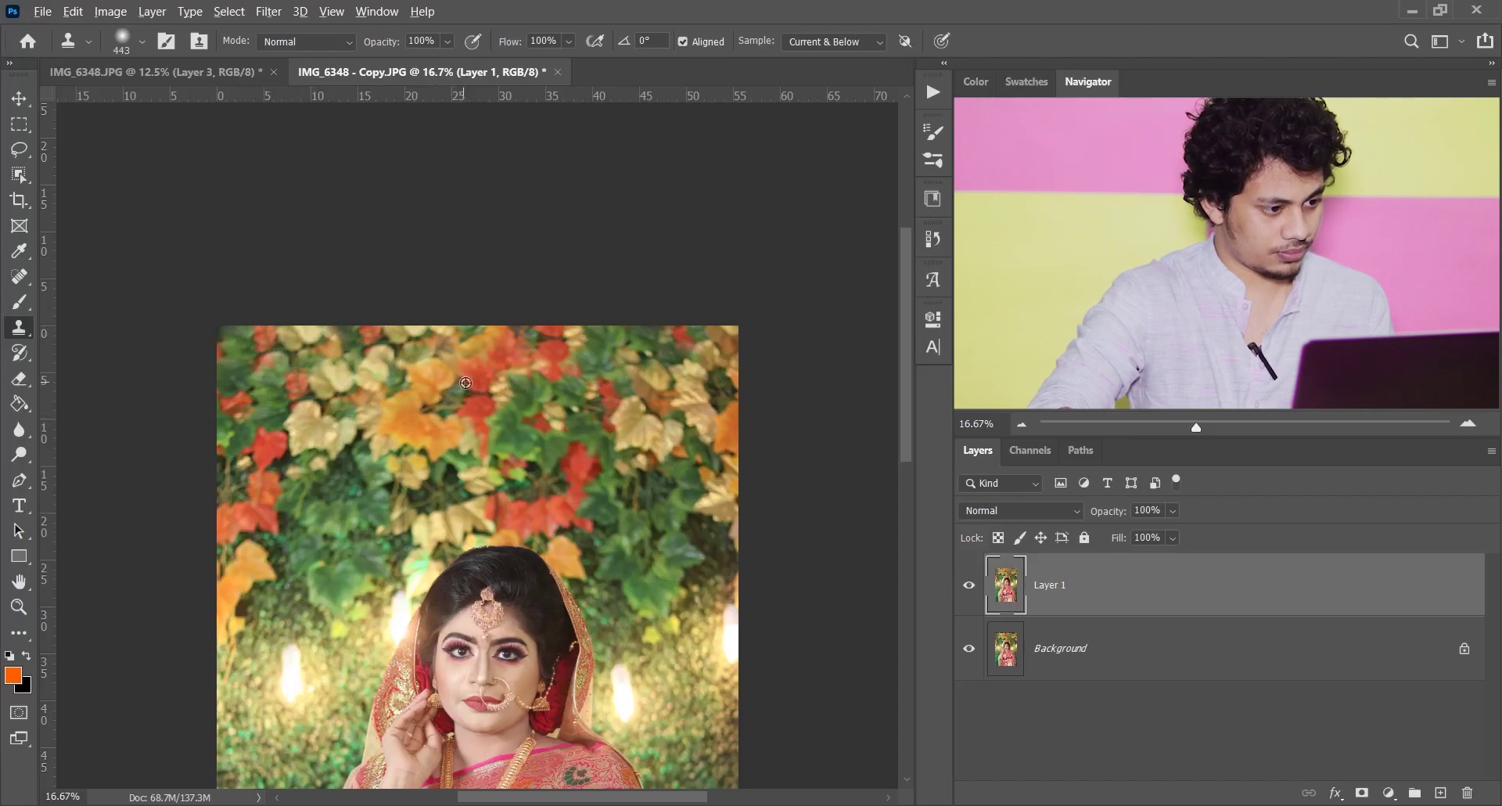
left_click_drag(343, 333, 343, 339)
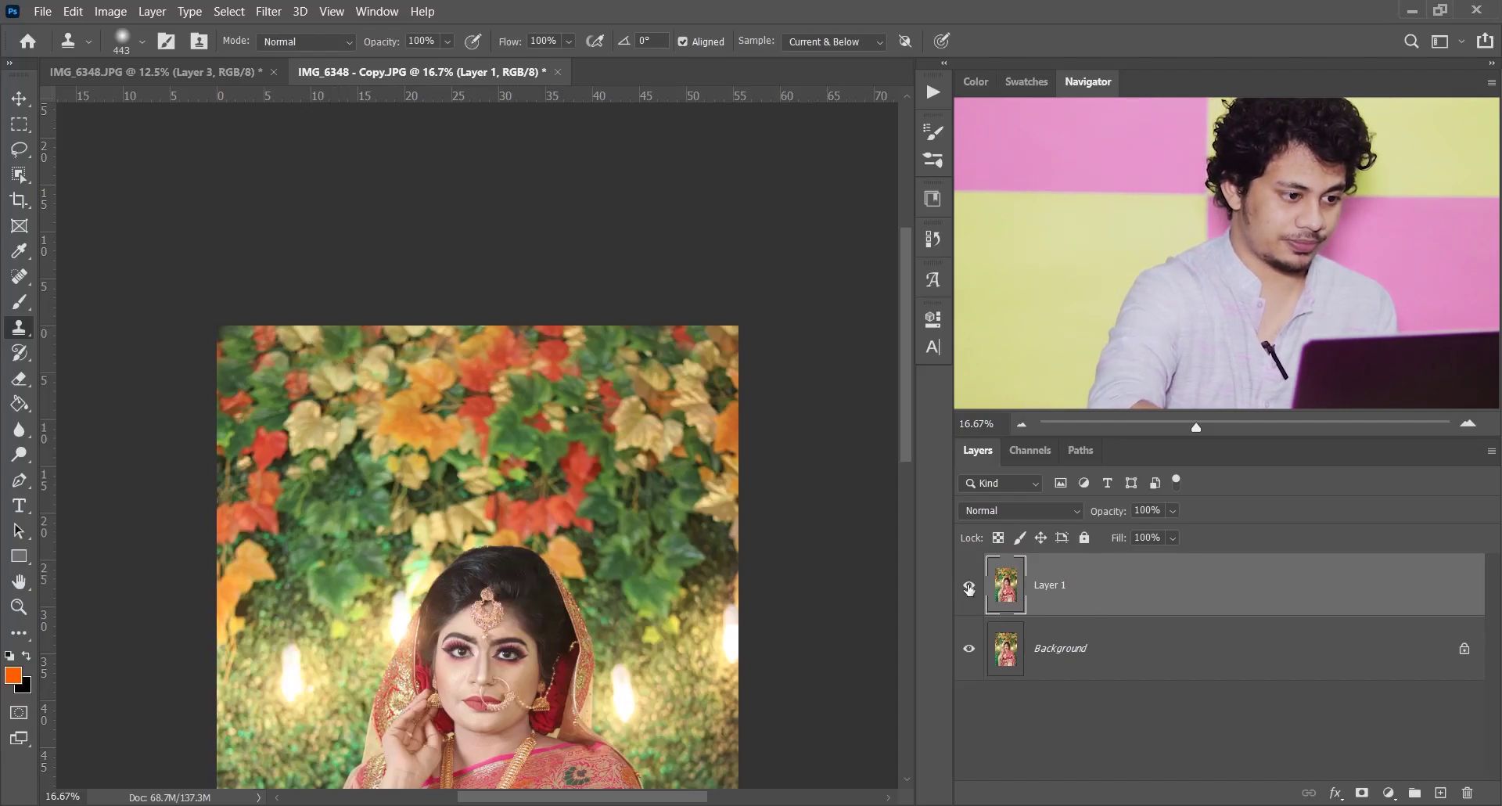
- Toggle Layer 1's visibility to compare the cloned foliage with the original backdrop
key("ctrl+0")
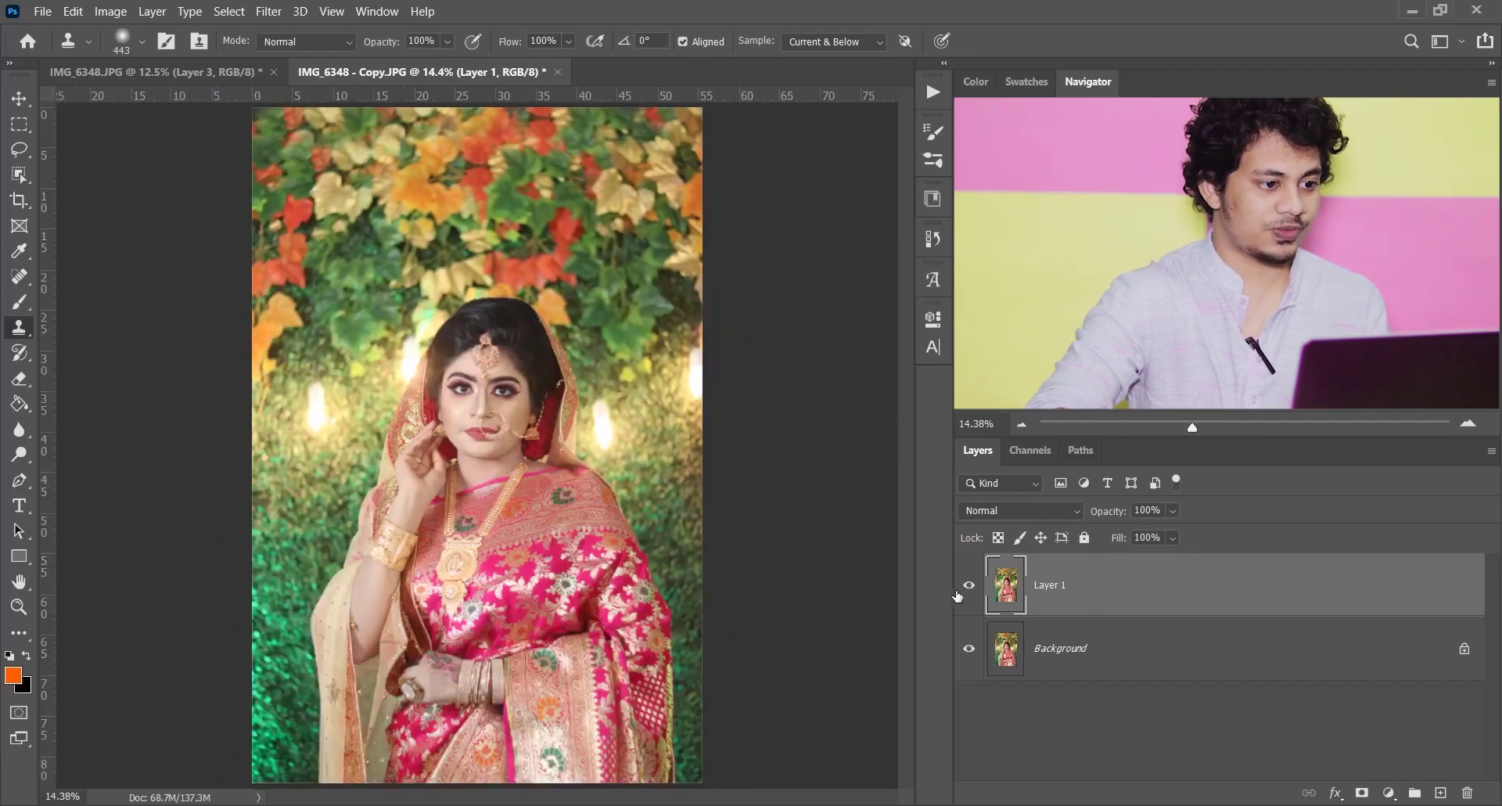
left_click(970, 586)
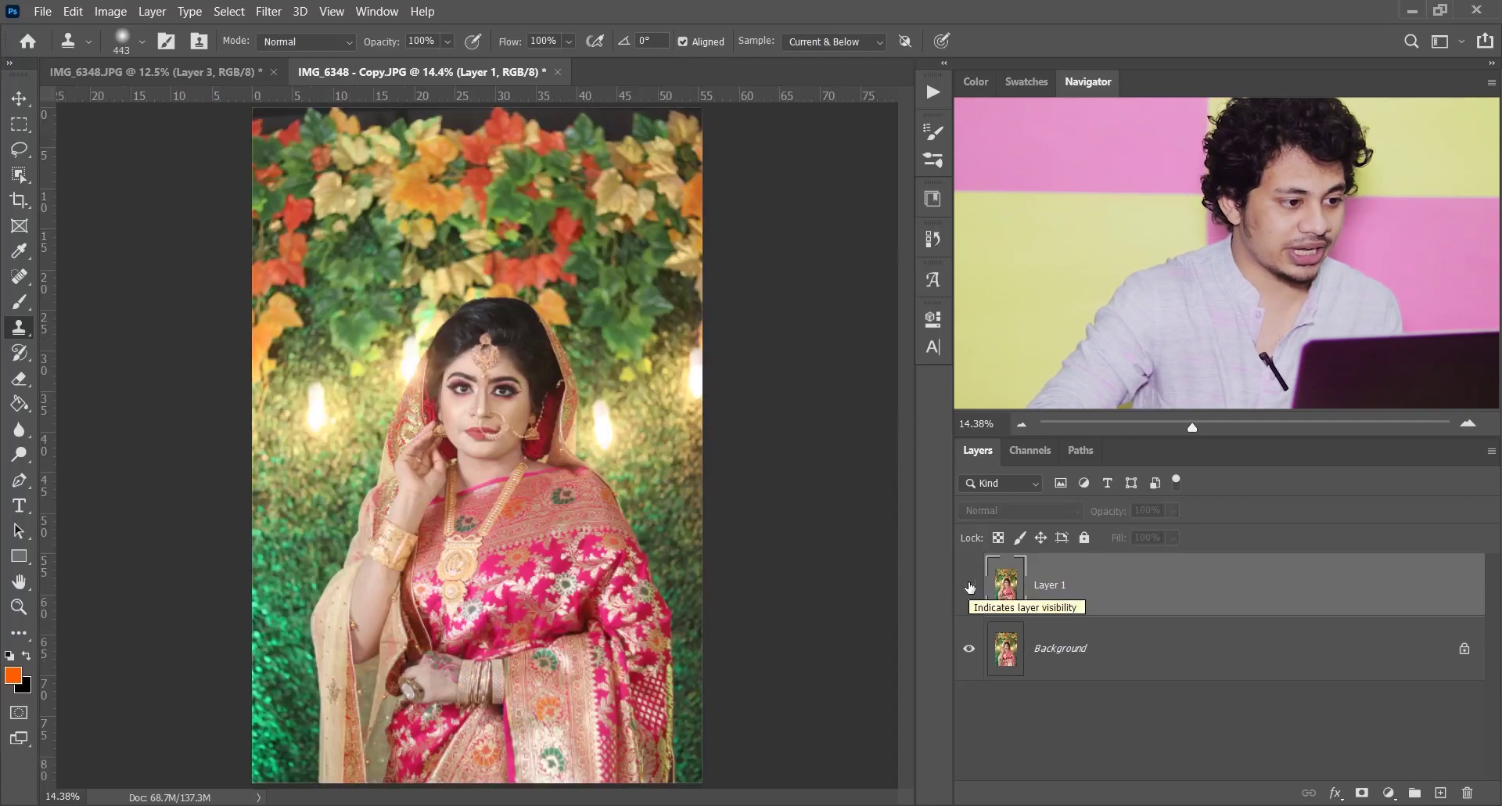
left_click(970, 586)
left_click(970, 587)
left_click(970, 586)
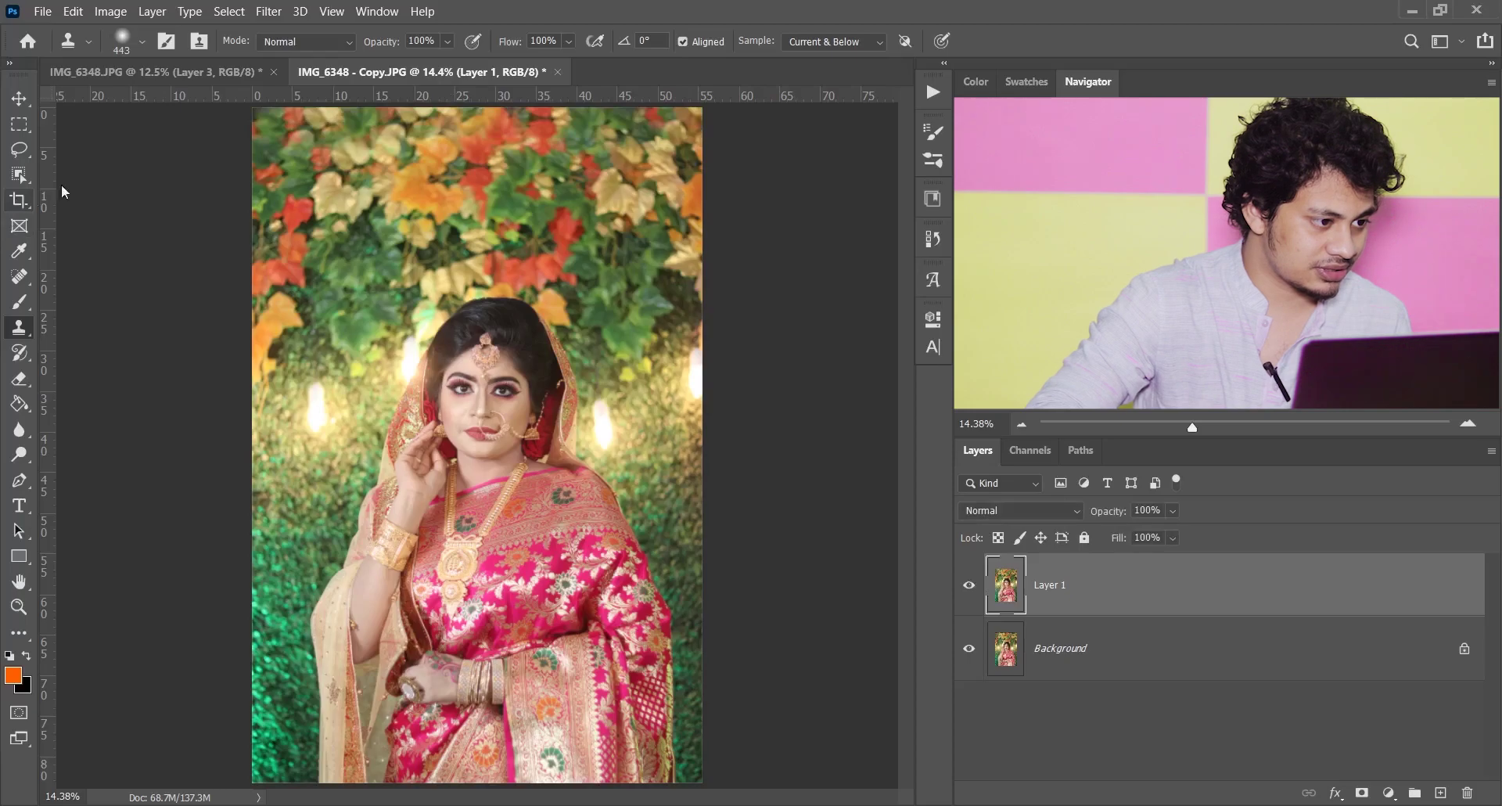
- Crop the photo slightly inward from its edges at a 2:3 (4:6) ratio
left_click(18, 200)
left_click_drag(245, 108, 252, 110)
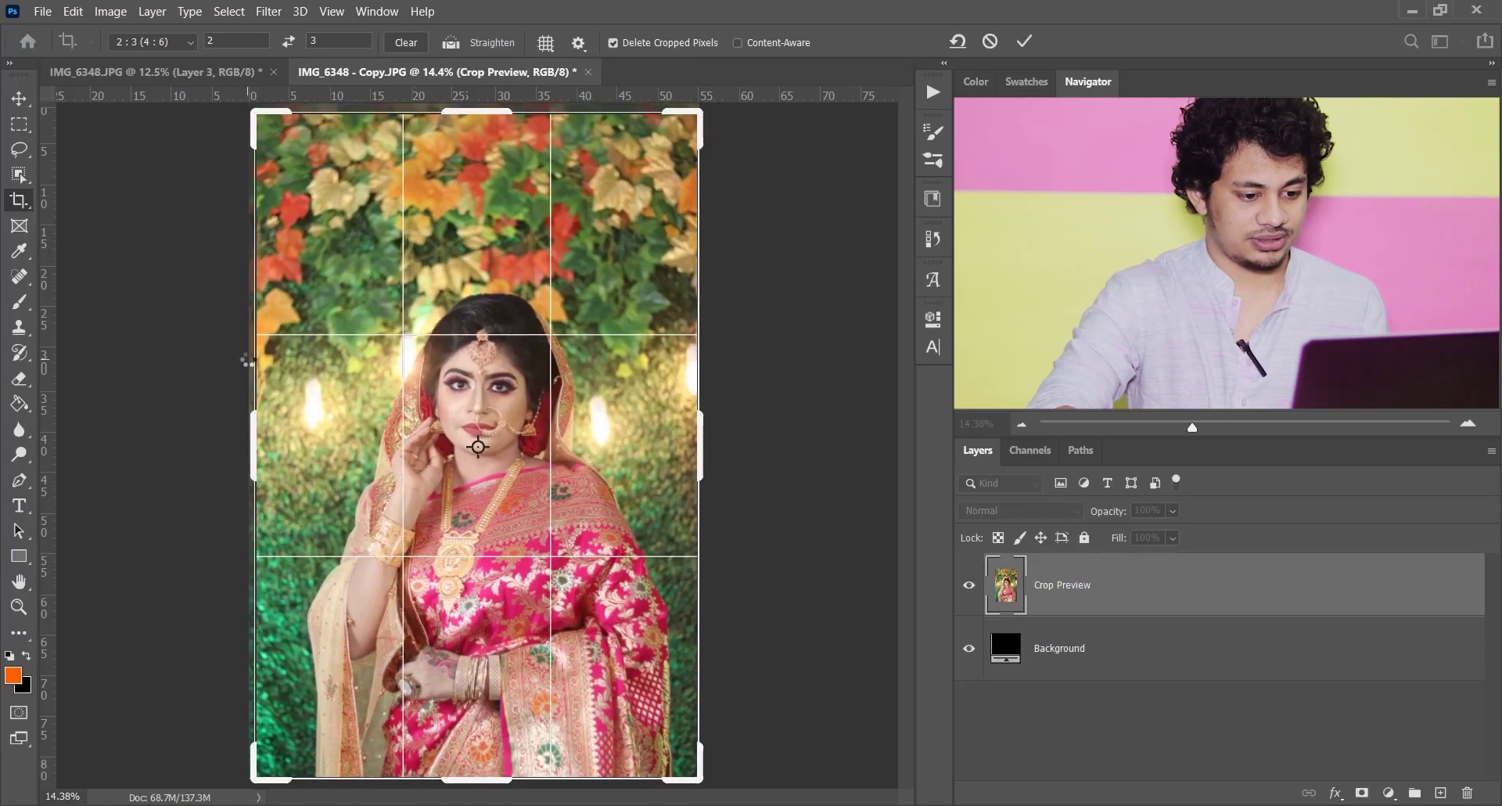
key("Return")
- Compare the cropped photo with and without Layer 1's retouching
left_click(970, 585)
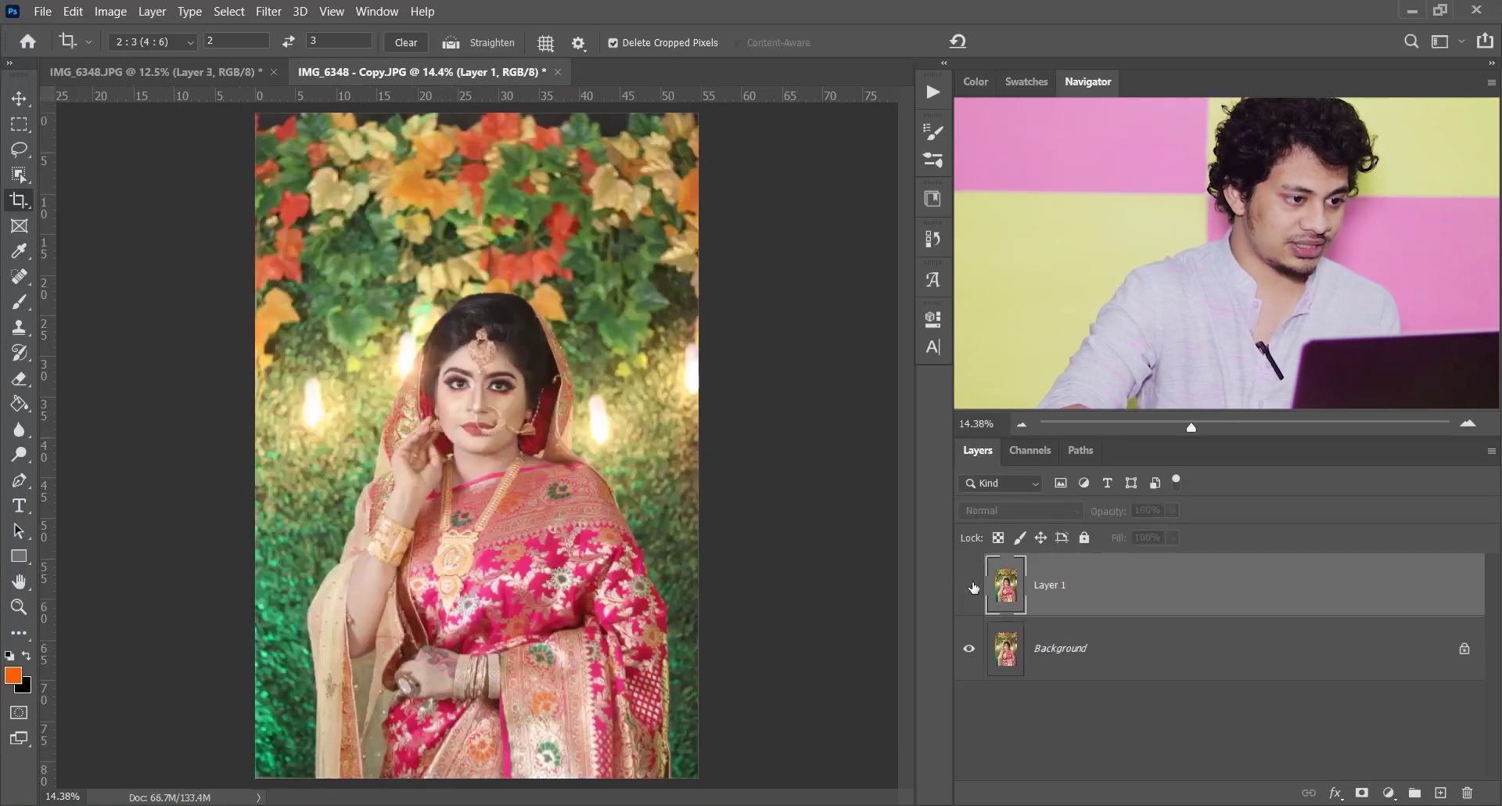
left_click(970, 585)
left_click(970, 585)
left_click(970, 585)
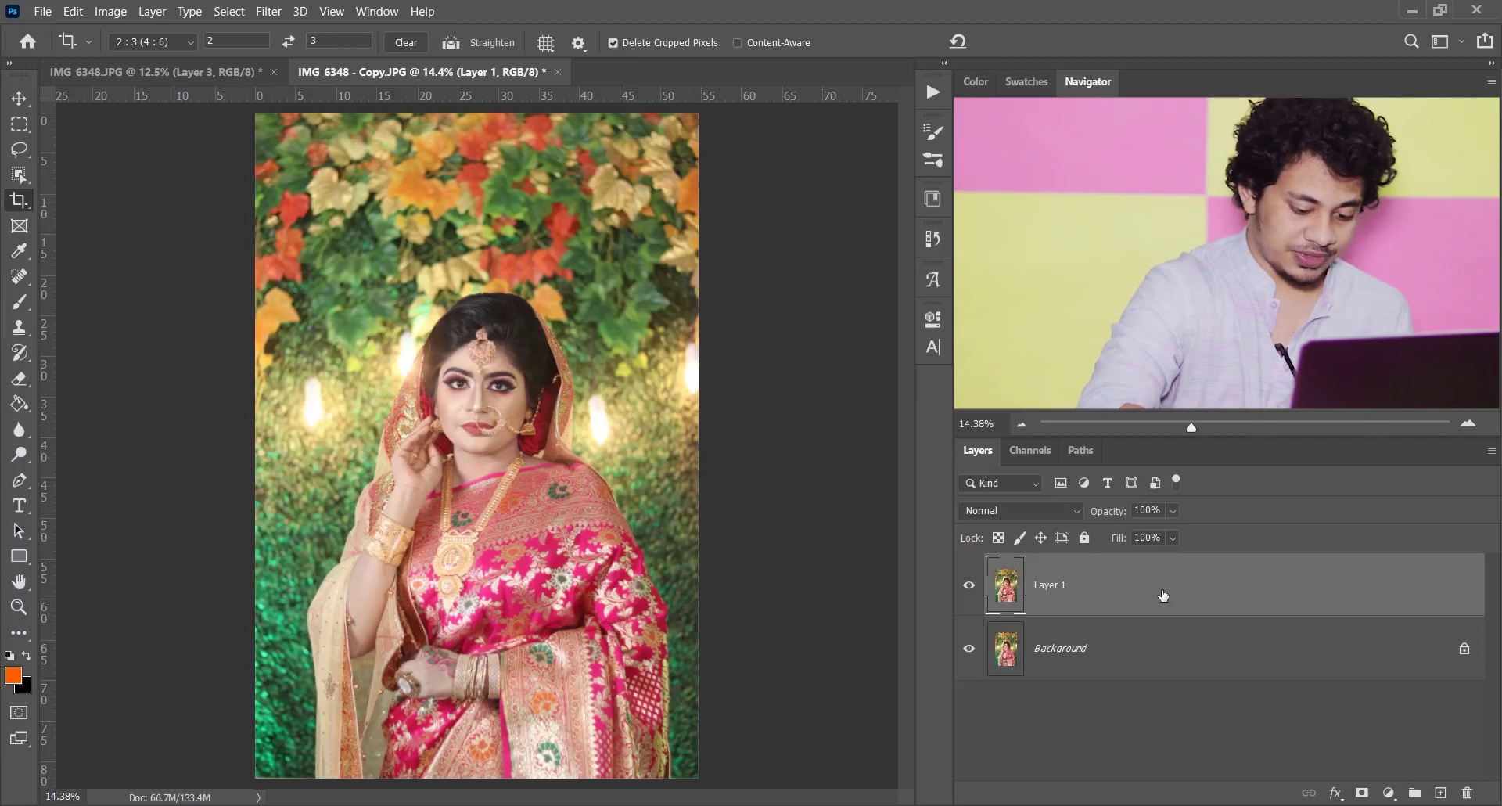
- Add an empty layer above Layer 1 for skin retouching and choose the Spot Healing Brush
key("ctrl+plus")
key("ctrl+plus")
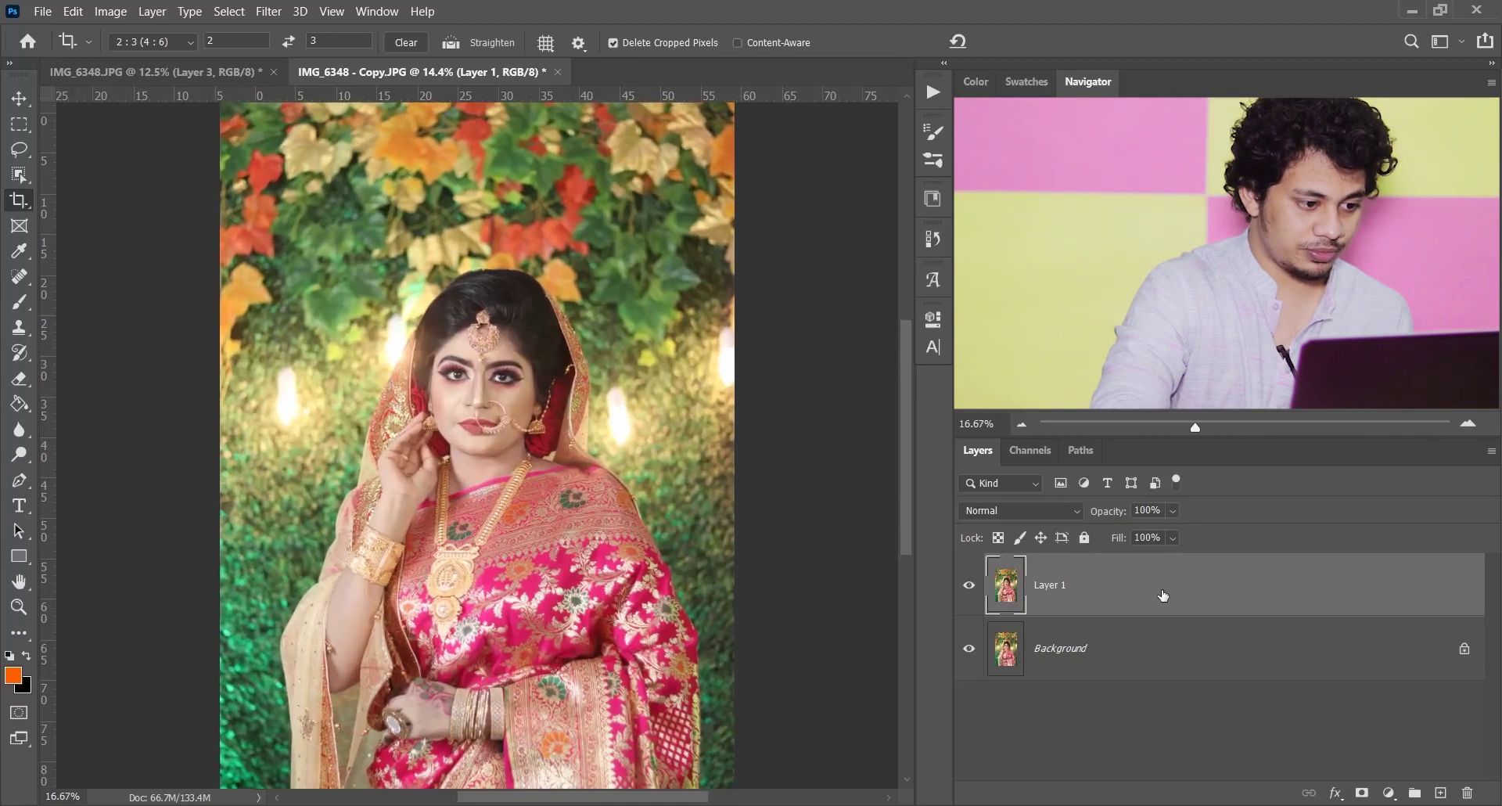
key("ctrl+plus")
key("ctrl+plus")
key("ctrl+plus")
key("ctrl+plus")
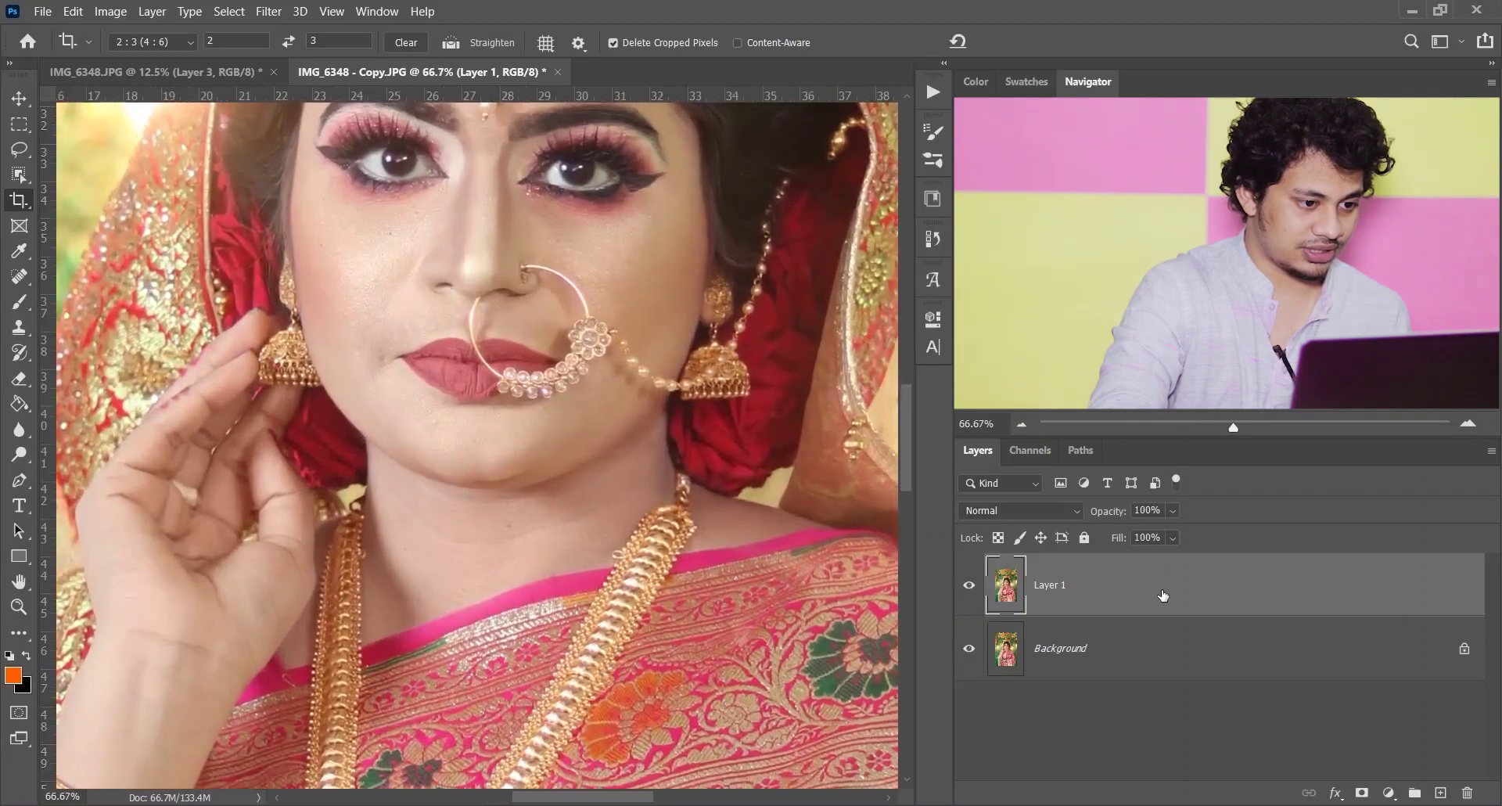
key("ctrl+plus")
key("ctrl+minus")
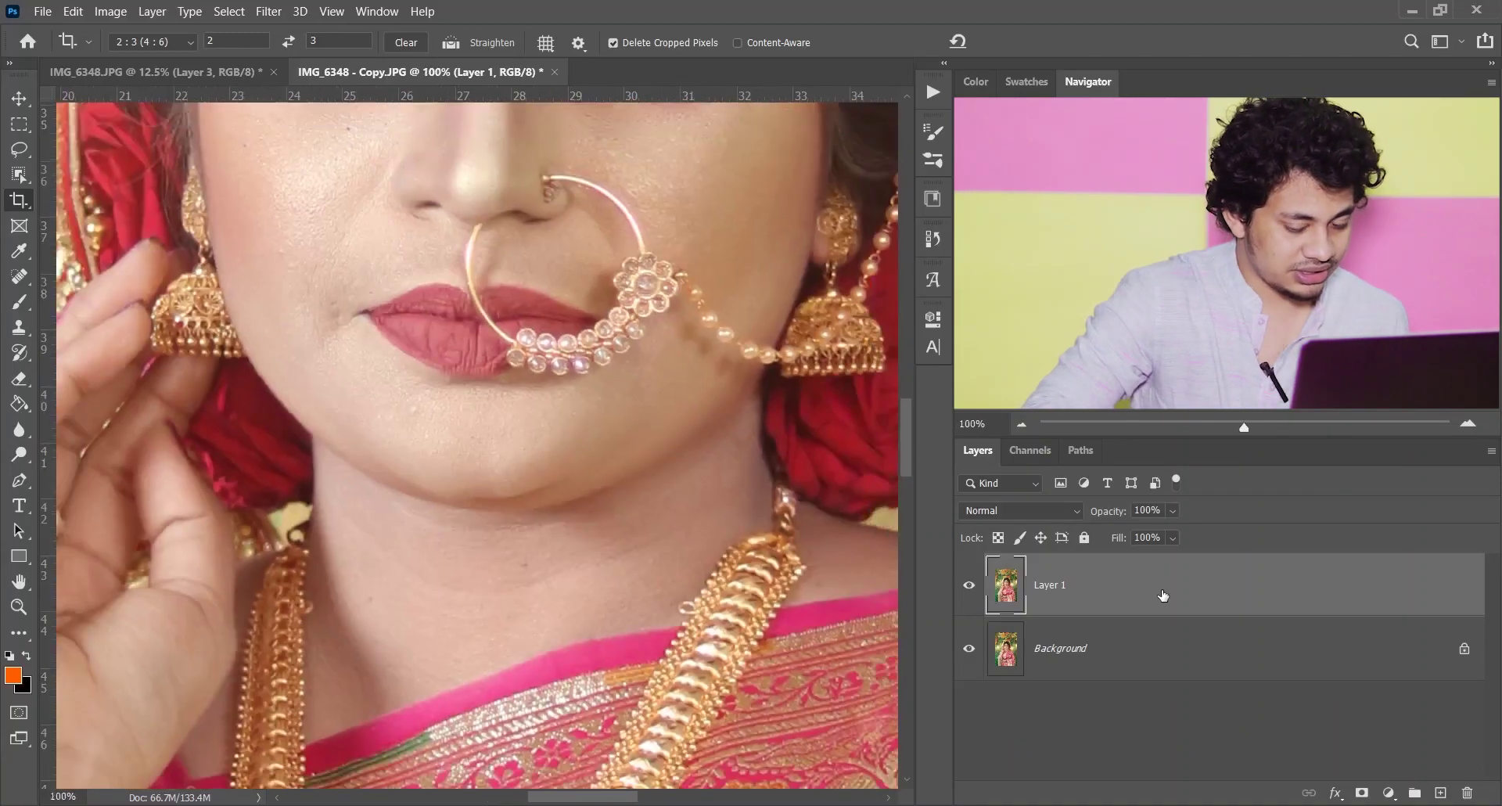
scroll(730, 496, "up", 5)
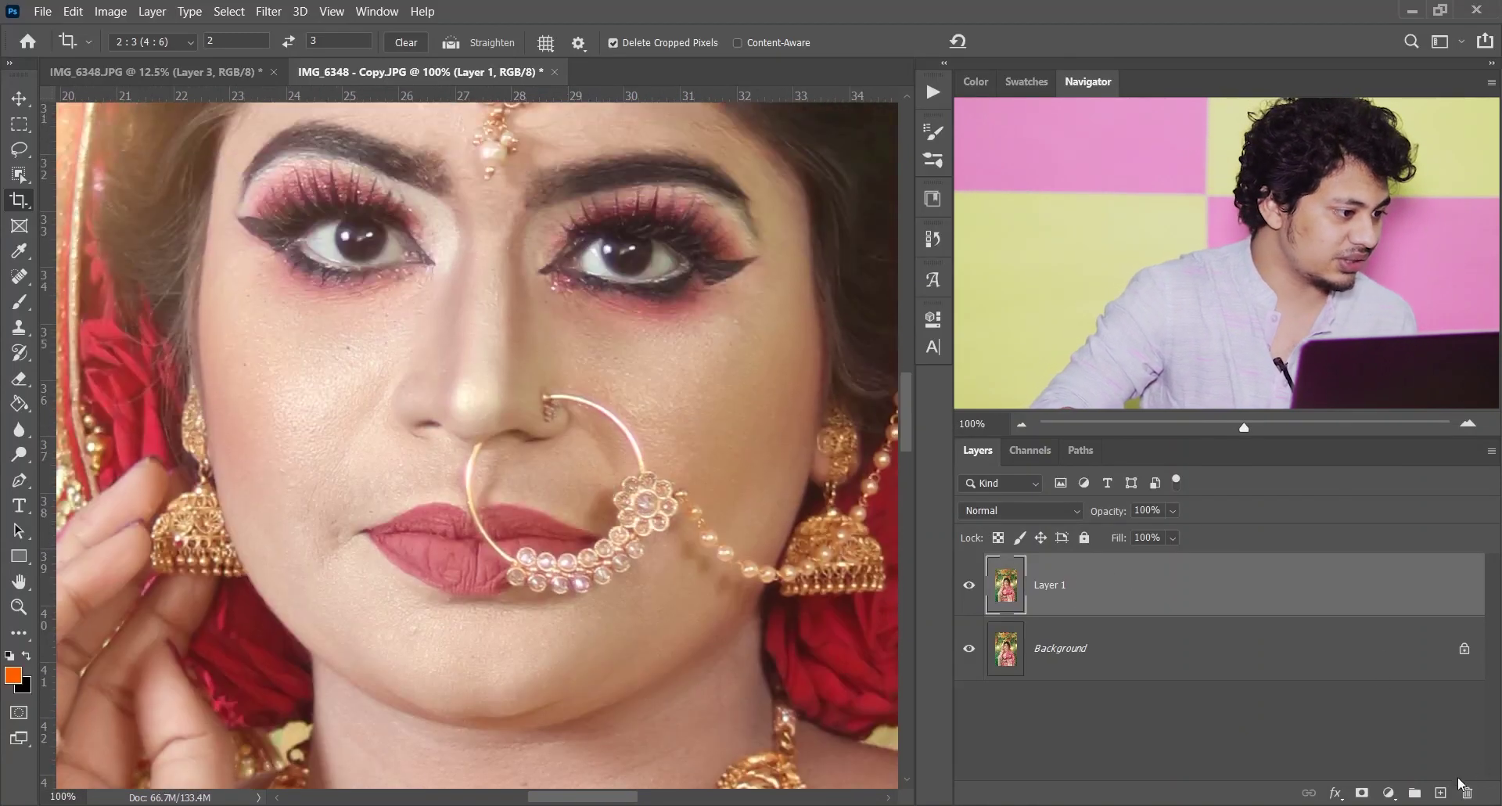
left_click(1440, 793)
left_click(18, 277)
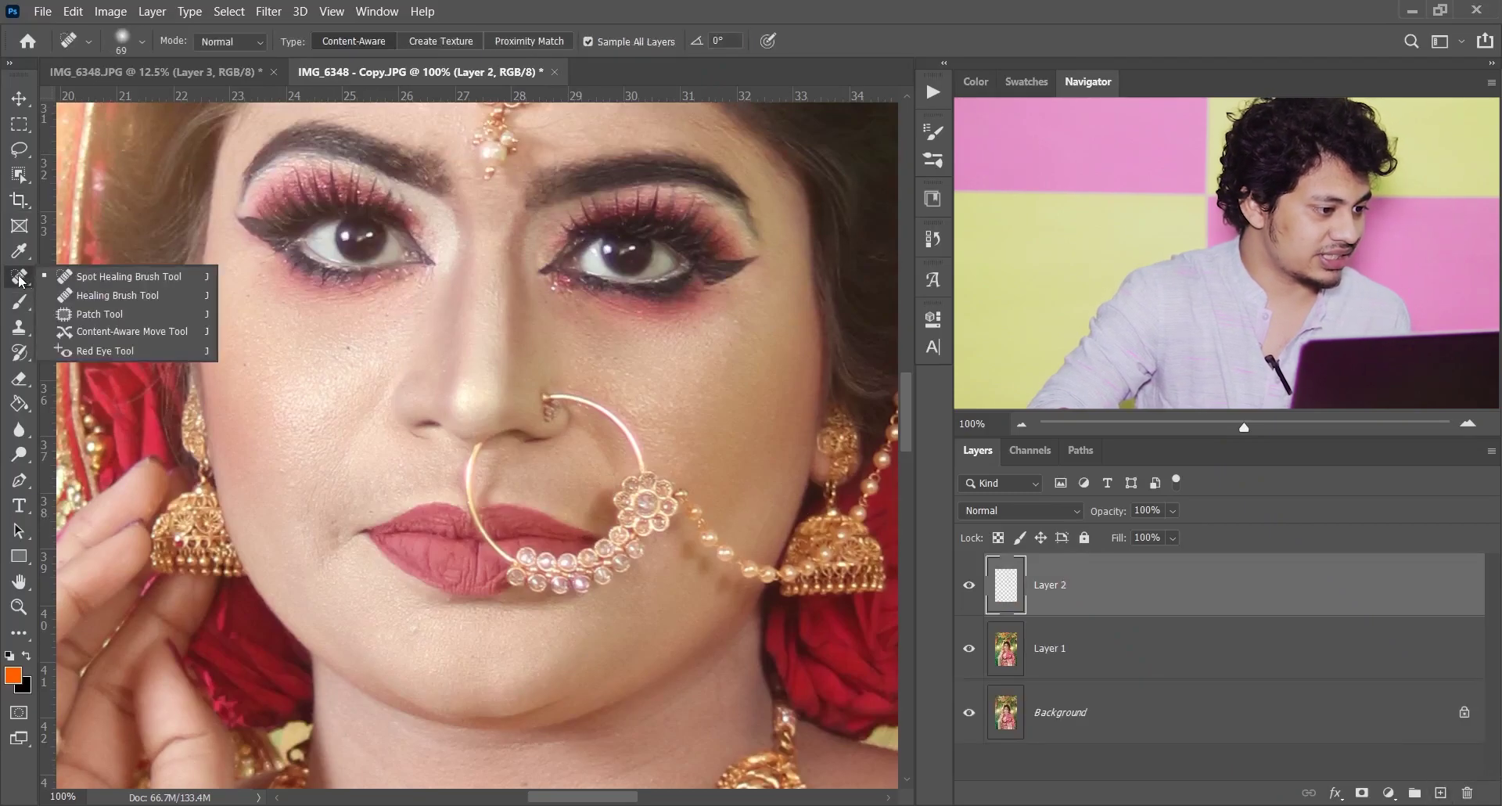
left_click(109, 280)
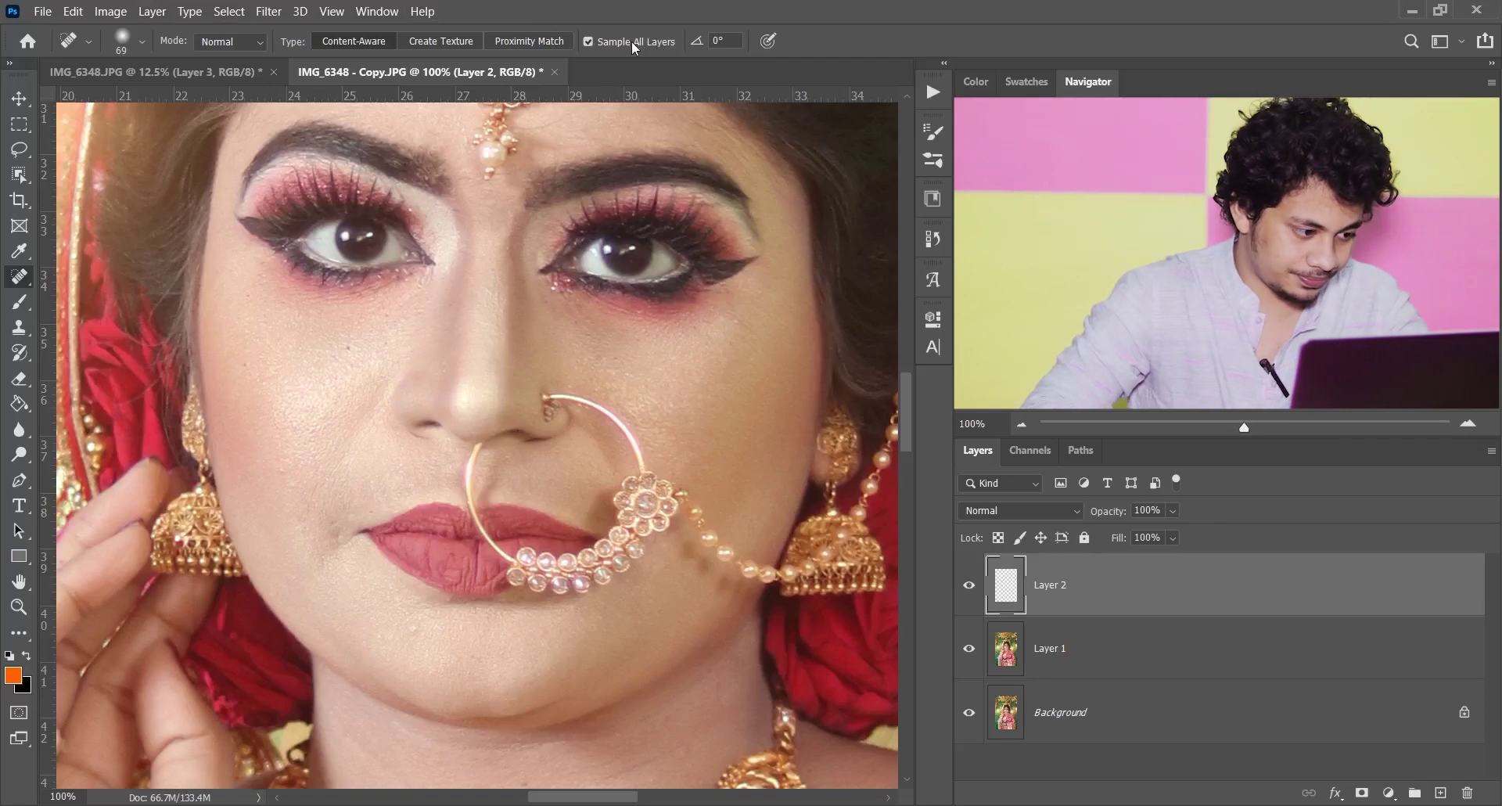
- Set the healing brush to 30 px and heal the spots on the cheek nearest the raised hand and on the chin
key("bracketleft")
key("bracketleft")
left_click(282, 469)
left_click(290, 480)
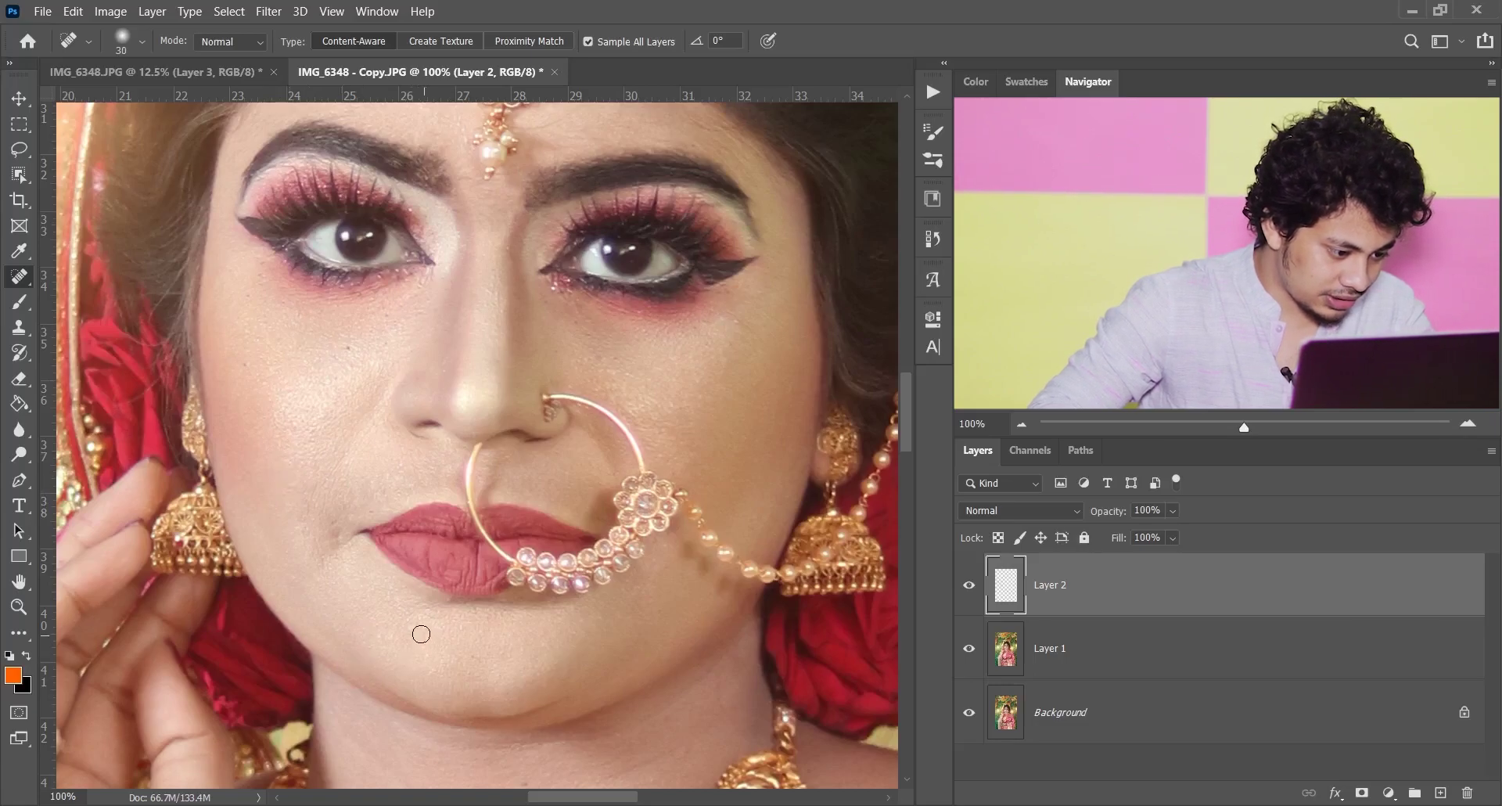
left_click_drag(420, 630, 411, 627)
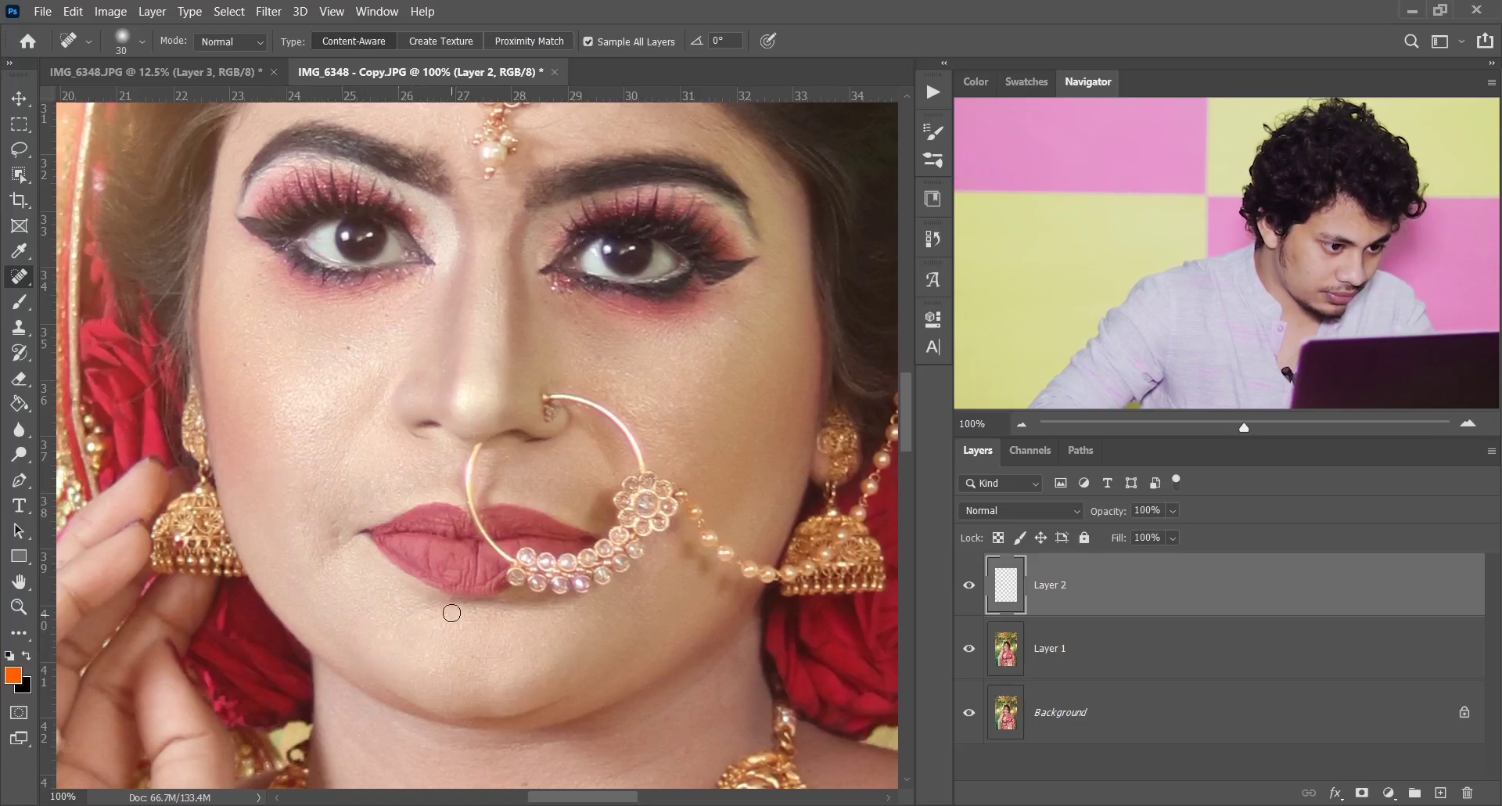
- Heal the blemishes beside the mouth corner and under the eye on the cheek nearest the raised hand
scroll(527, 430, "up", 3)
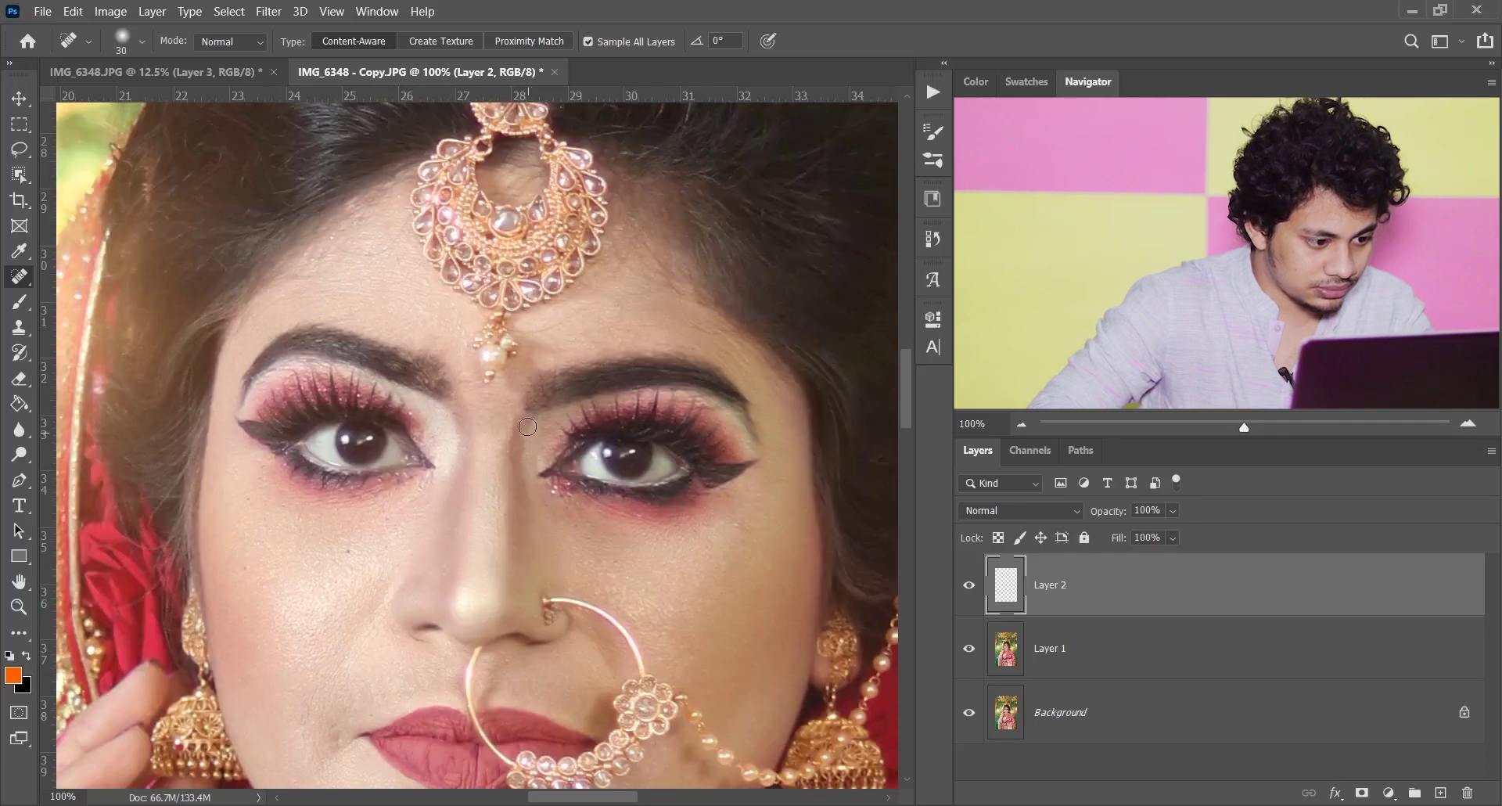
scroll(727, 611, "down", 1)
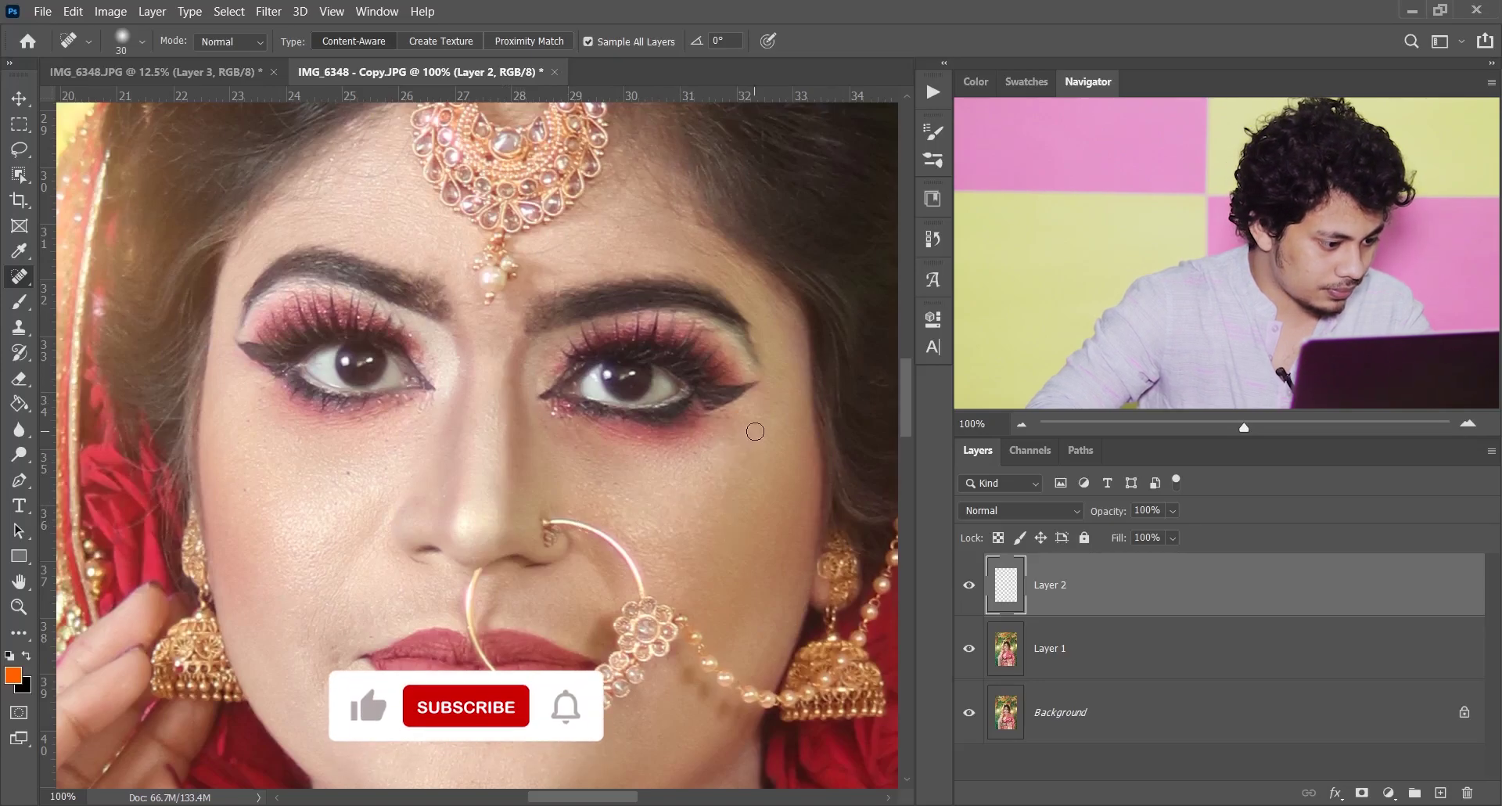
scroll(319, 646, "down", 1)
mouse_move(316, 624)
left_mouse_down()
mouse_move(301, 589)
mouse_move(312, 560)
left_mouse_up()
mouse_move(303, 613)
left_mouse_down()
mouse_move(336, 649)
mouse_move(311, 592)
left_mouse_up()
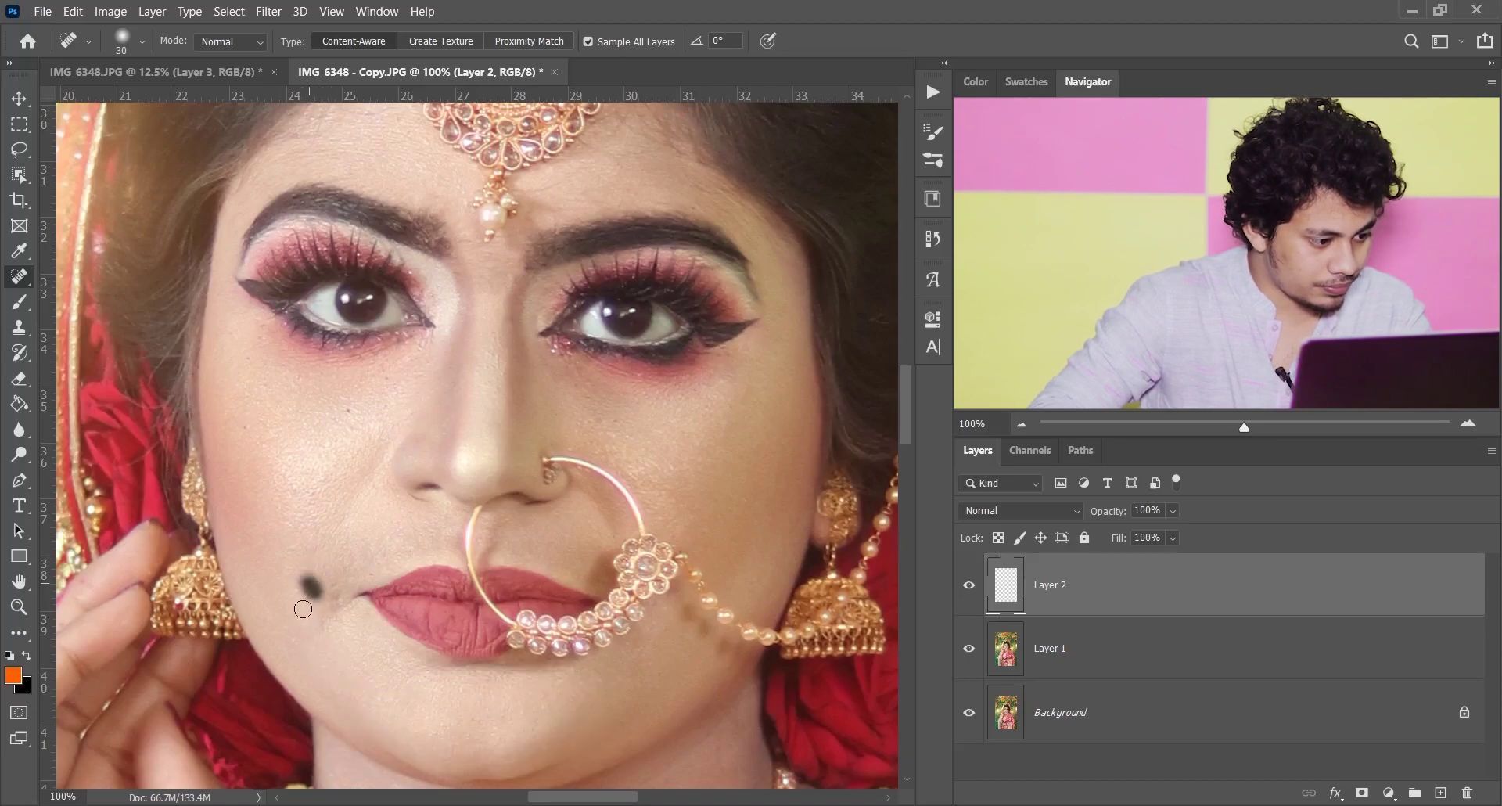
left_click_drag(291, 488, 325, 460)
left_click(359, 424)
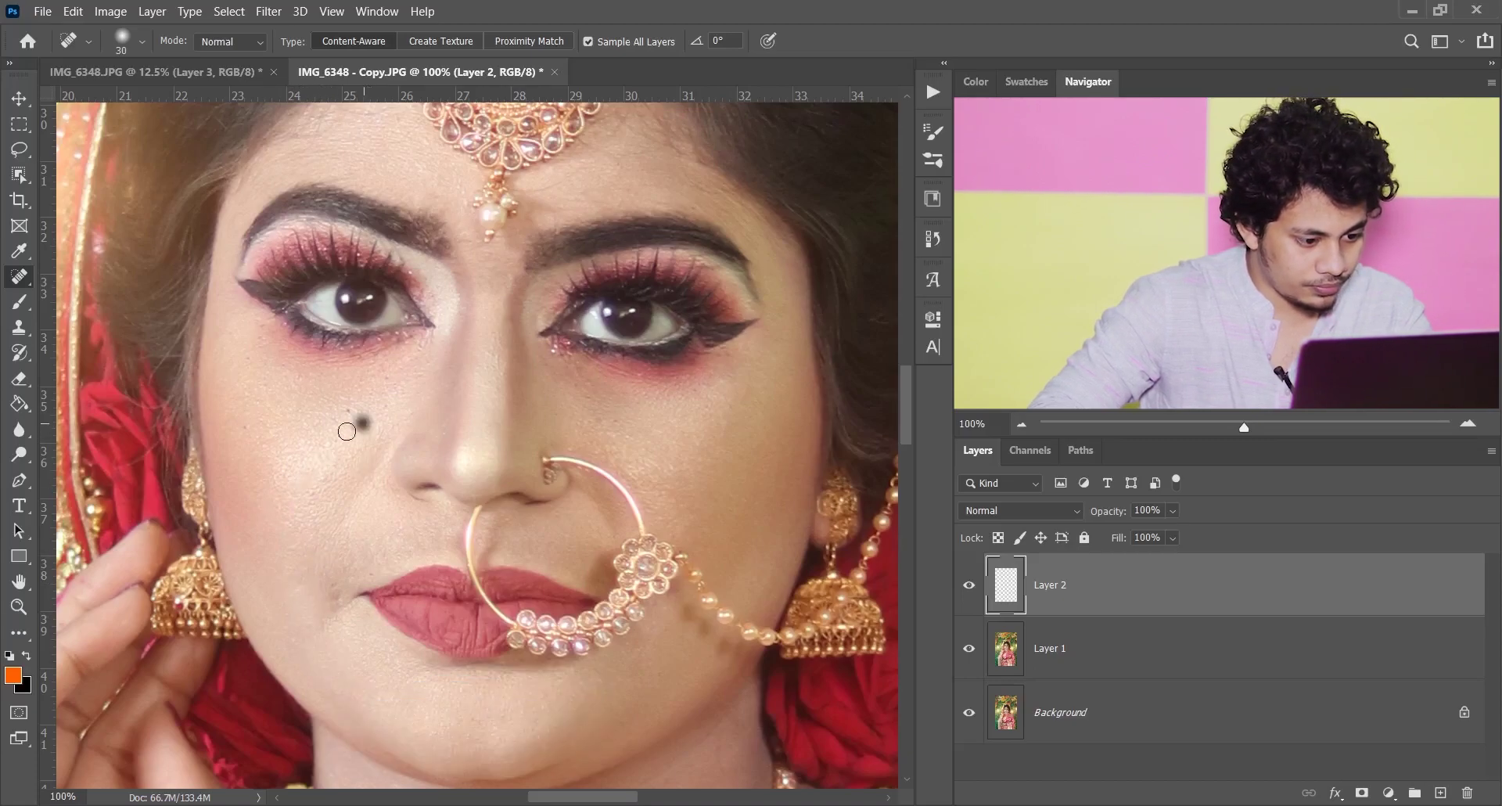
- Heal the remaining marks on the other side of the lower face with the Spot Healing Brush
scroll(530, 584, "down", 6)
left_click_drag(679, 524, 700, 508)
left_click_drag(643, 549, 622, 571)
scroll(560, 633, "down", 2)
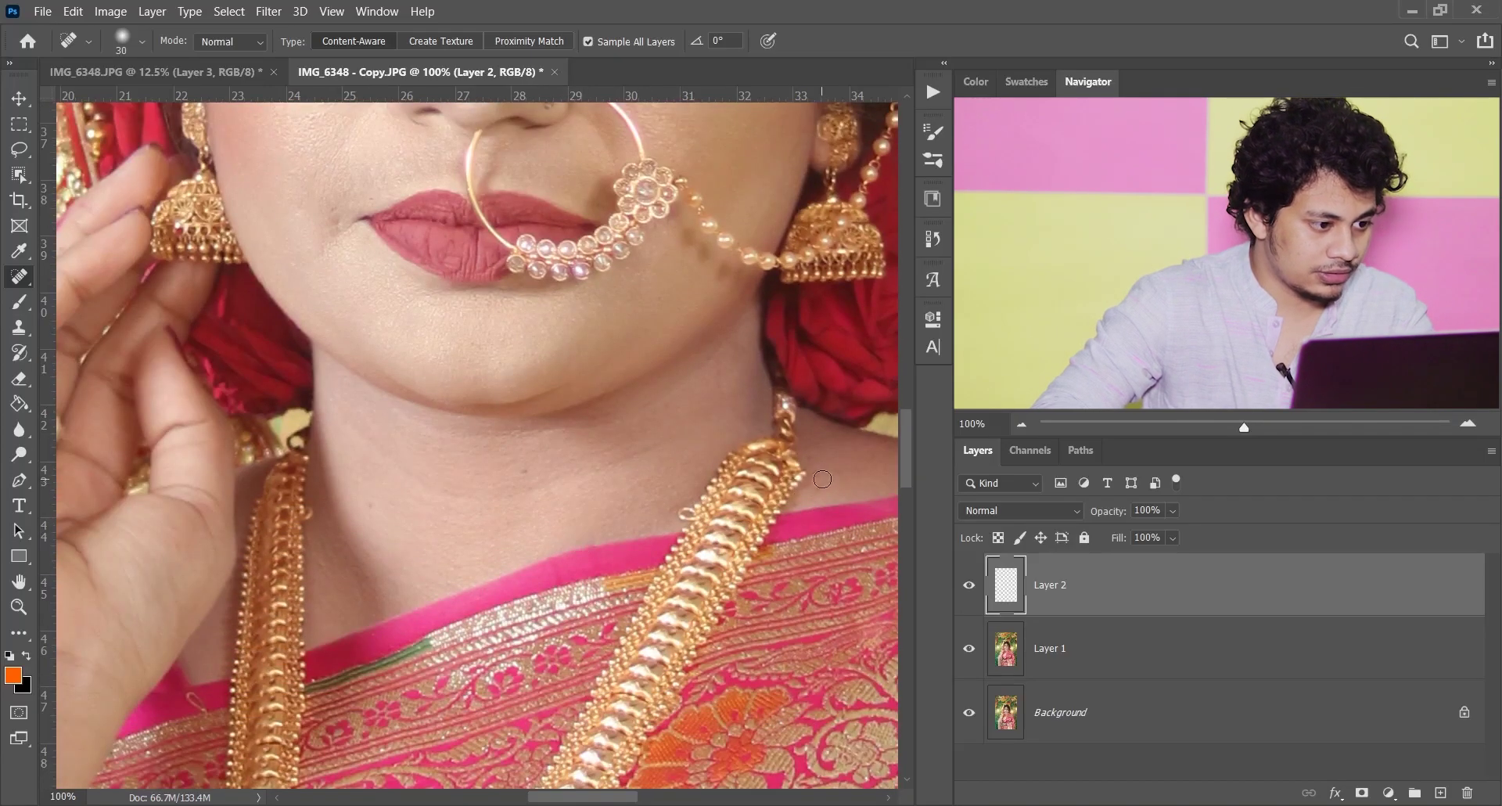
scroll(344, 395, "up", 9)
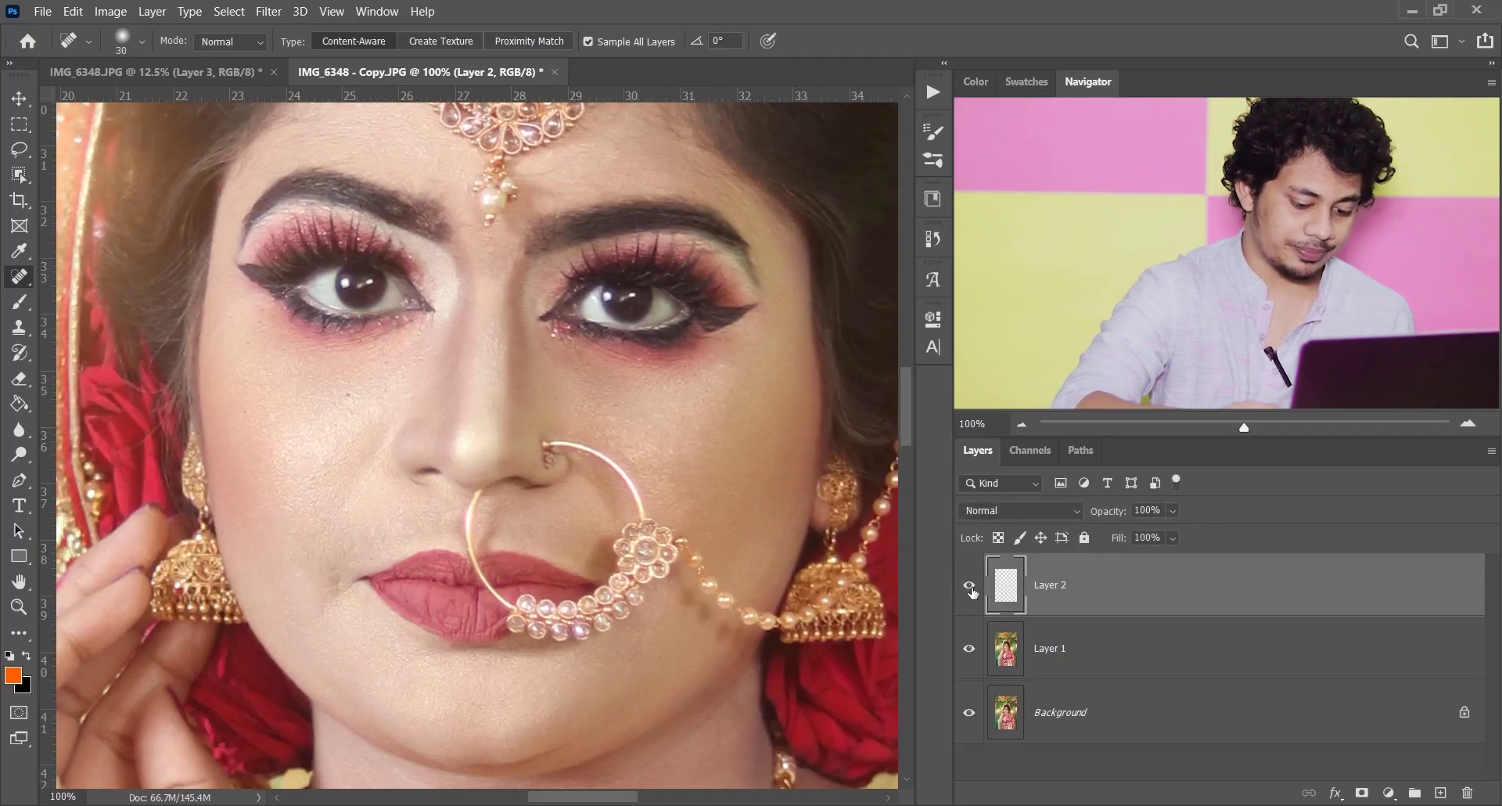
key("ctrl+0")
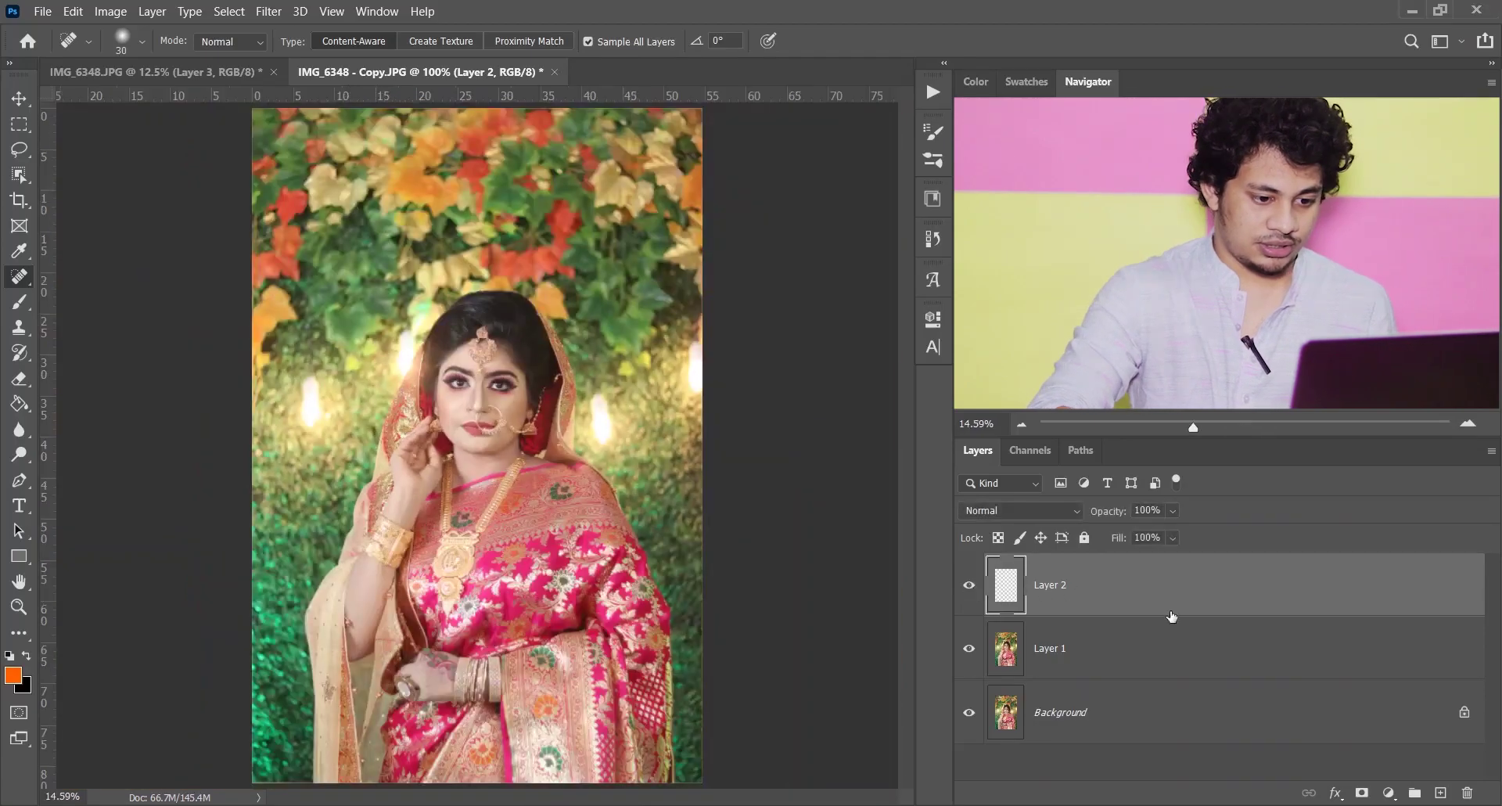
- Stamp all visible layers into a new top layer and run the Smooth Skin action on it
key("ctrl+minus")
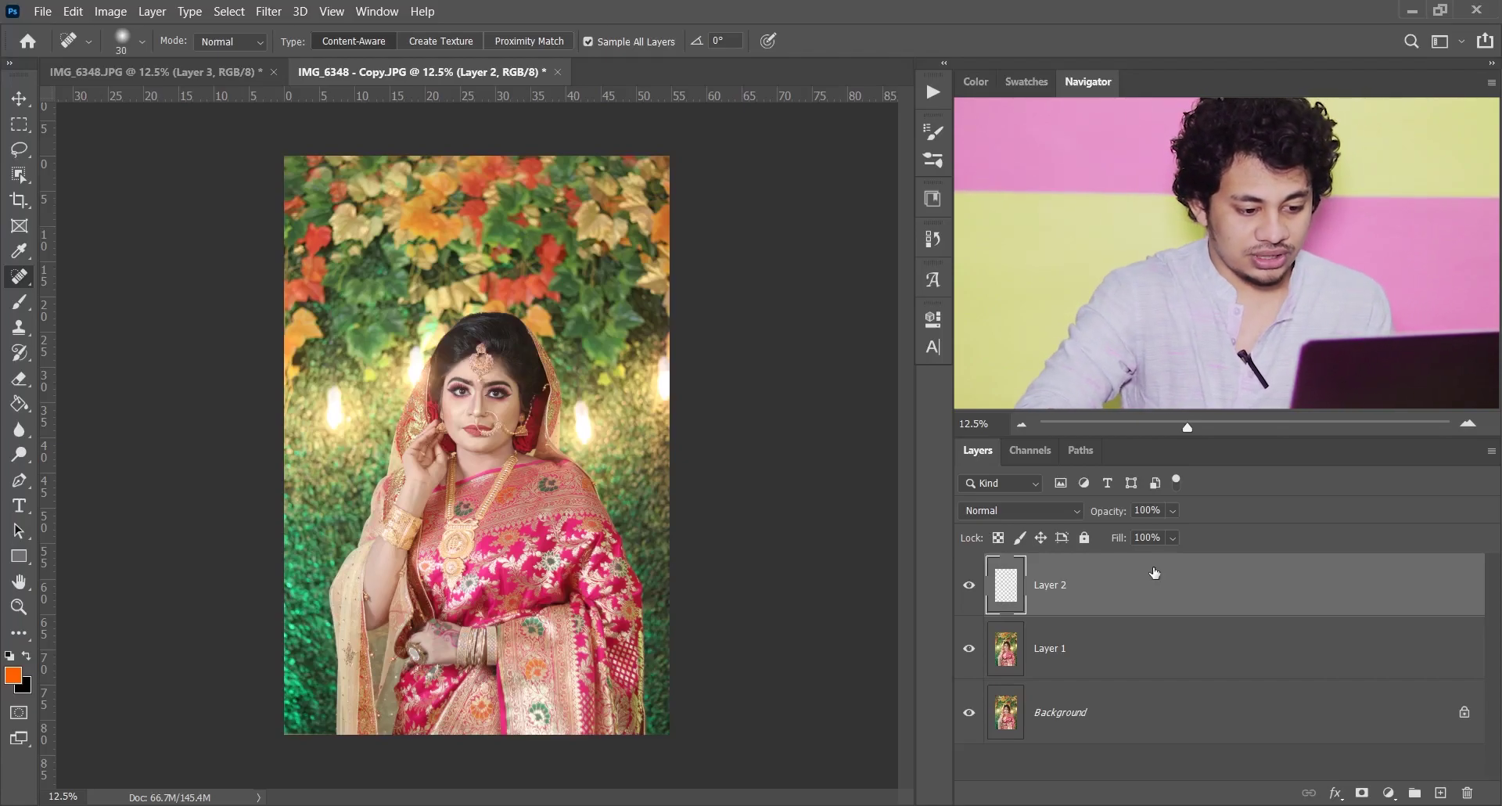
key("ctrl+shift+alt+e")
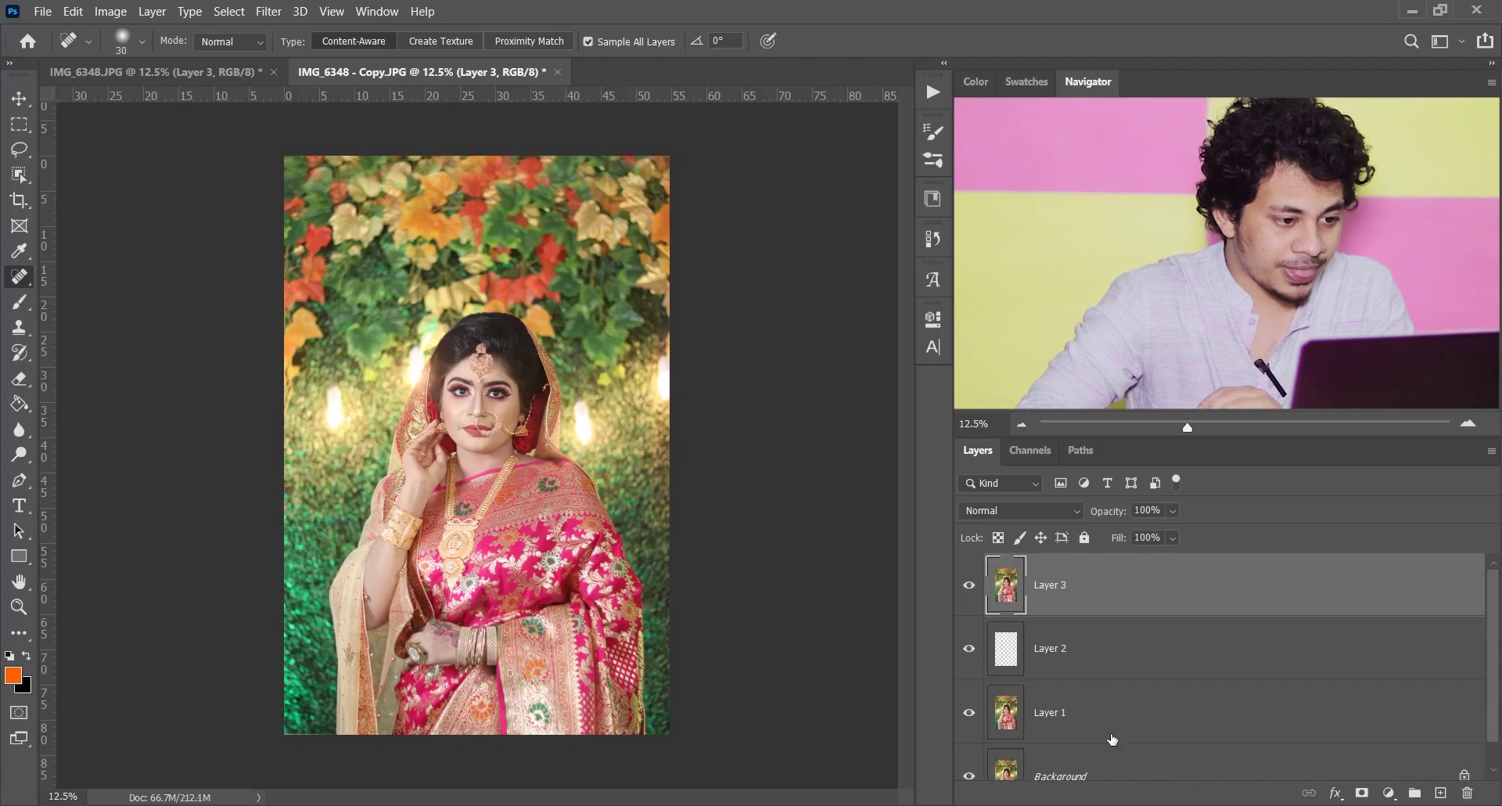
left_click(936, 92)
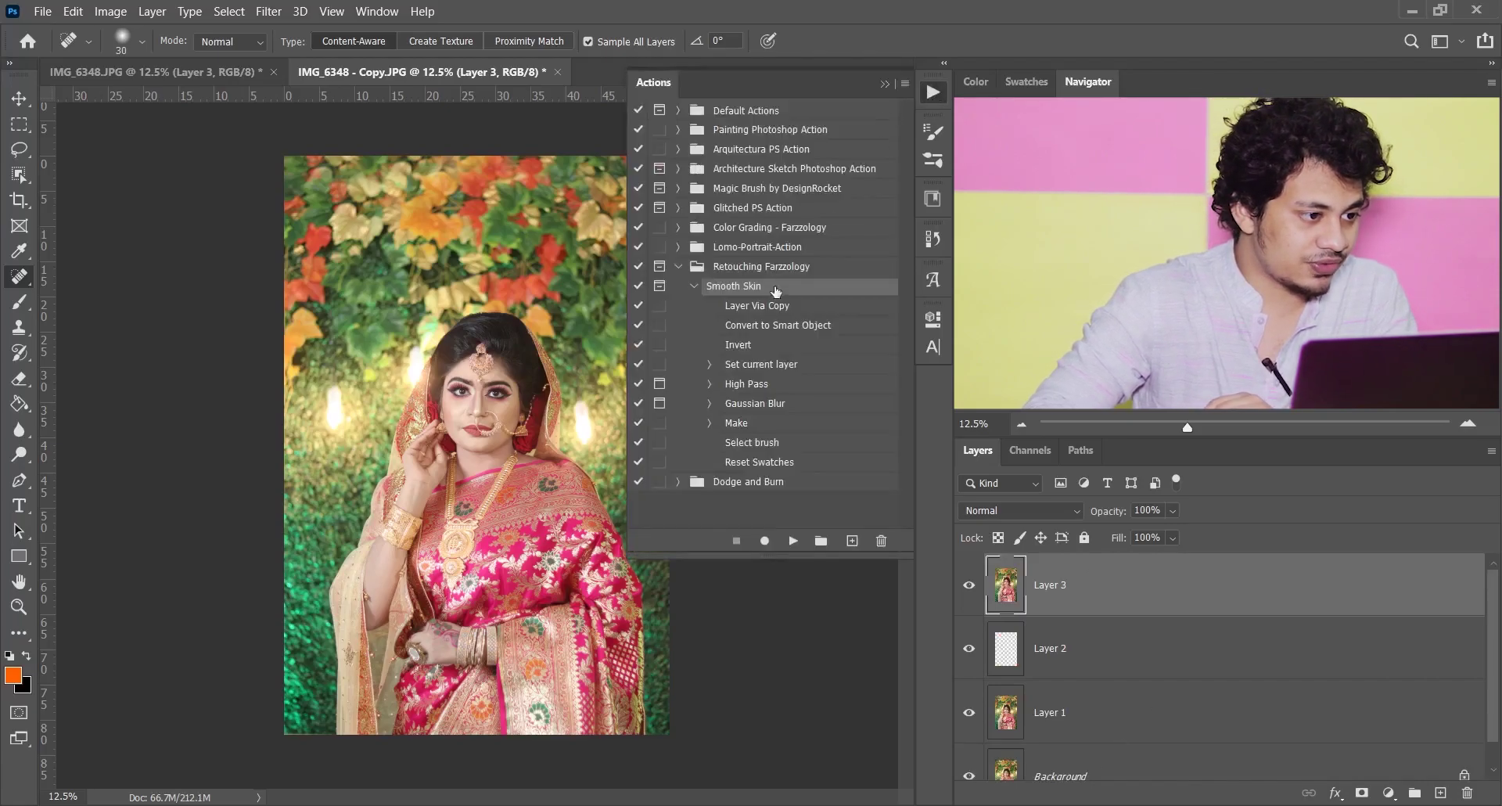
left_click(384, 14)
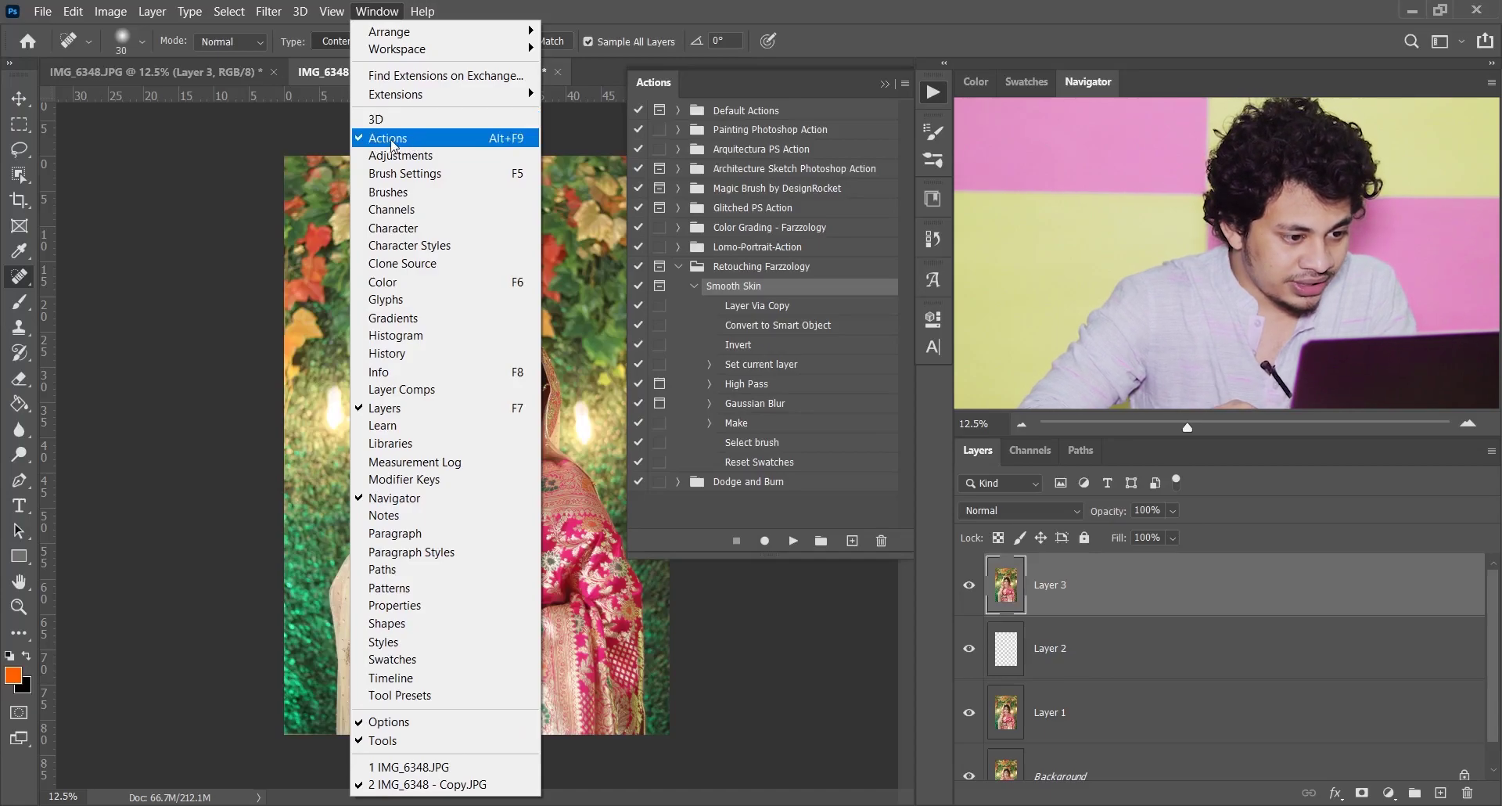
left_click(794, 540)
left_click(794, 541)
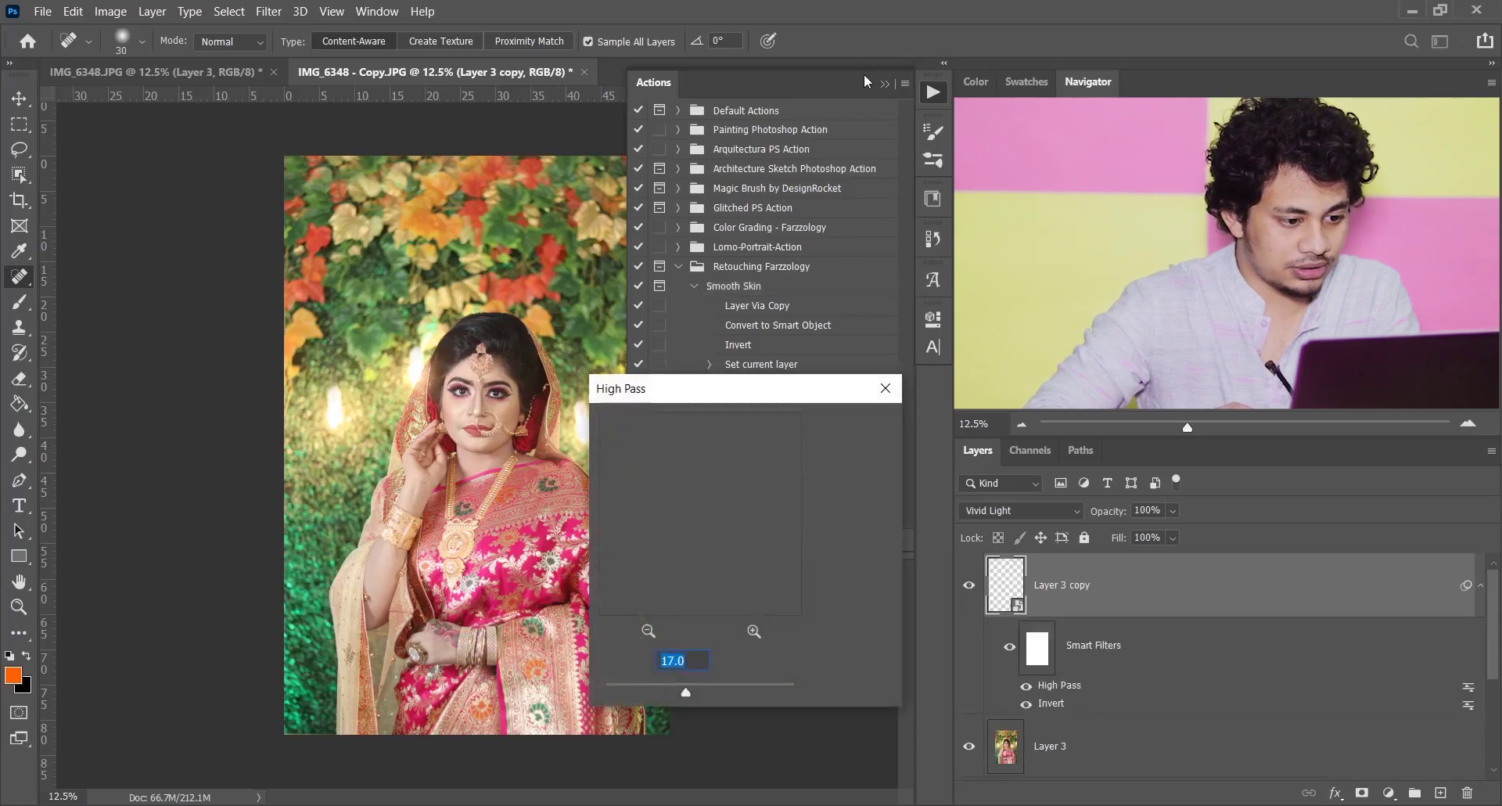
left_click(884, 81)
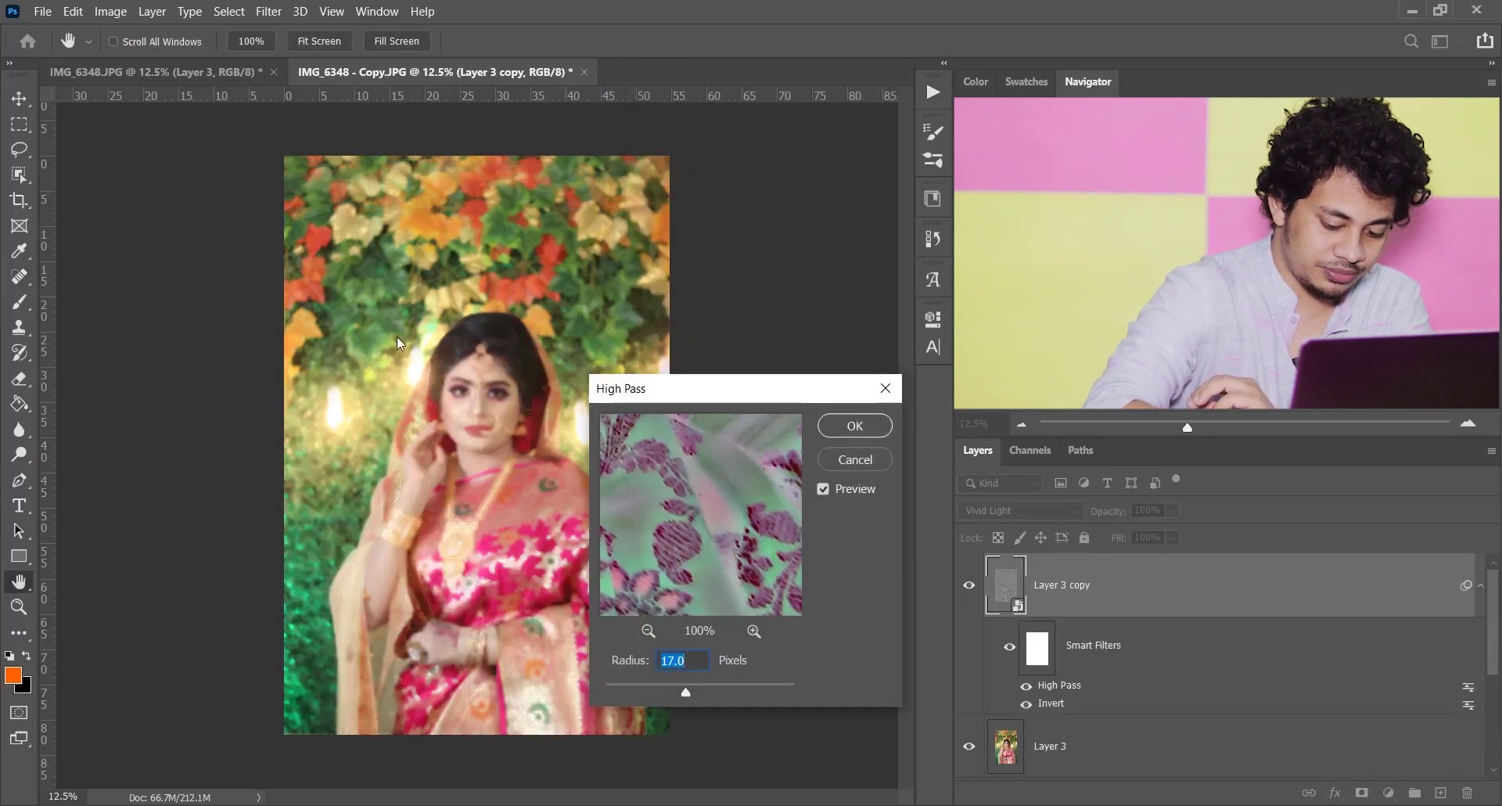
- Judge the smoothing on the face and apply the High Pass filter with a radius of 10 pixels
scroll(396, 336, "up", 1)
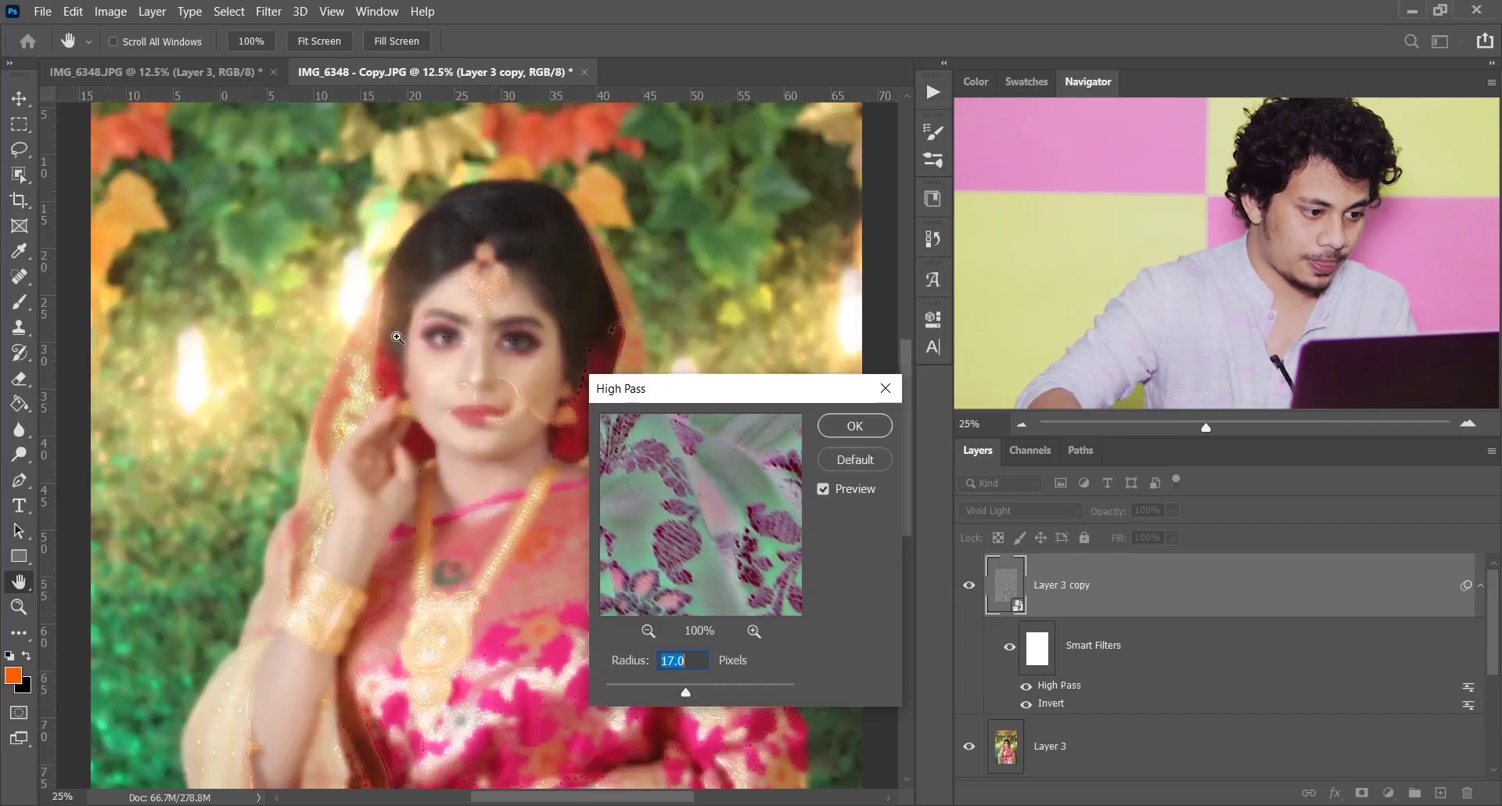
scroll(397, 336, "up", 4)
left_click_drag(499, 367, 339, 538)
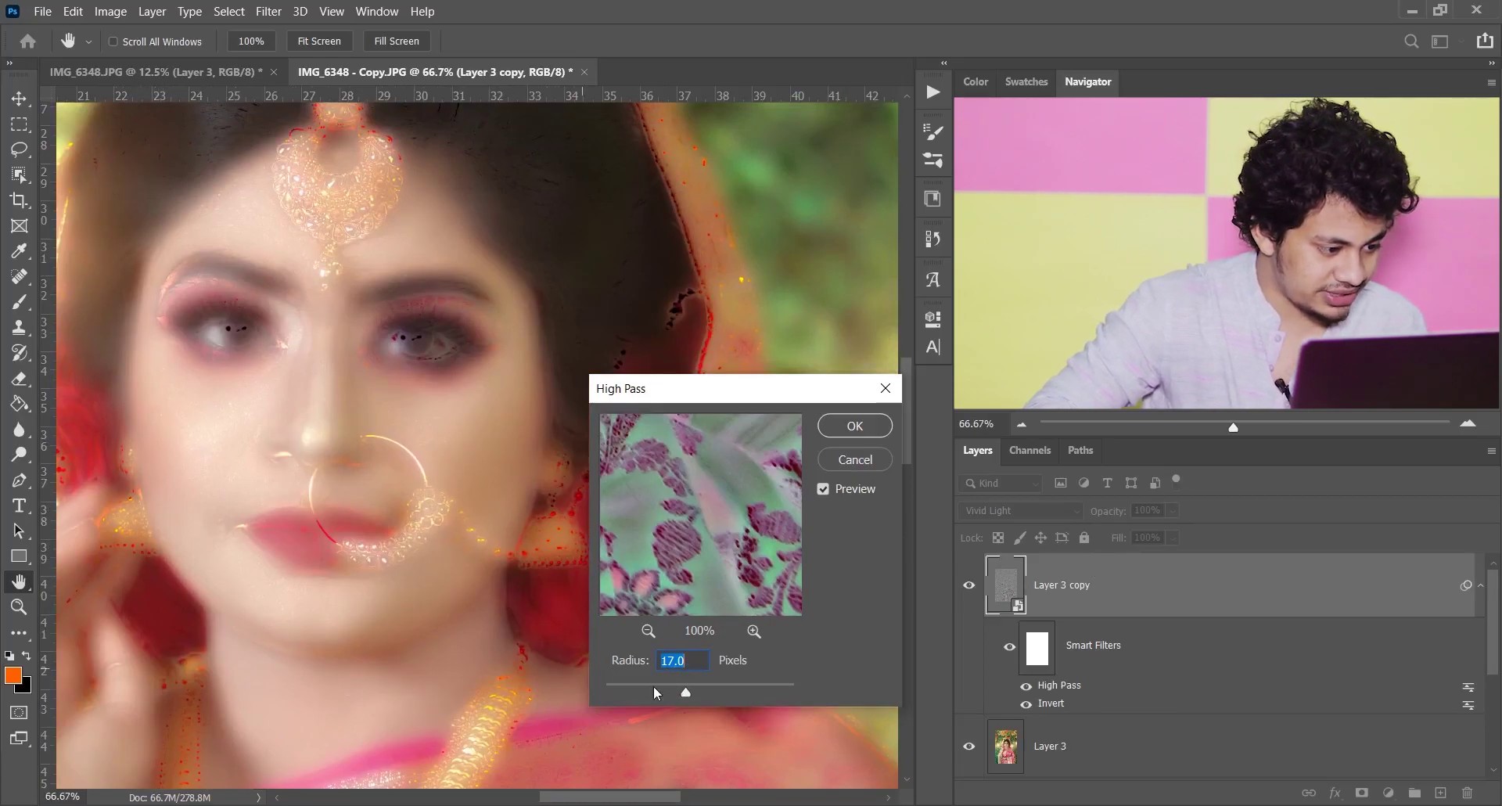
left_click_drag(666, 693, 683, 693)
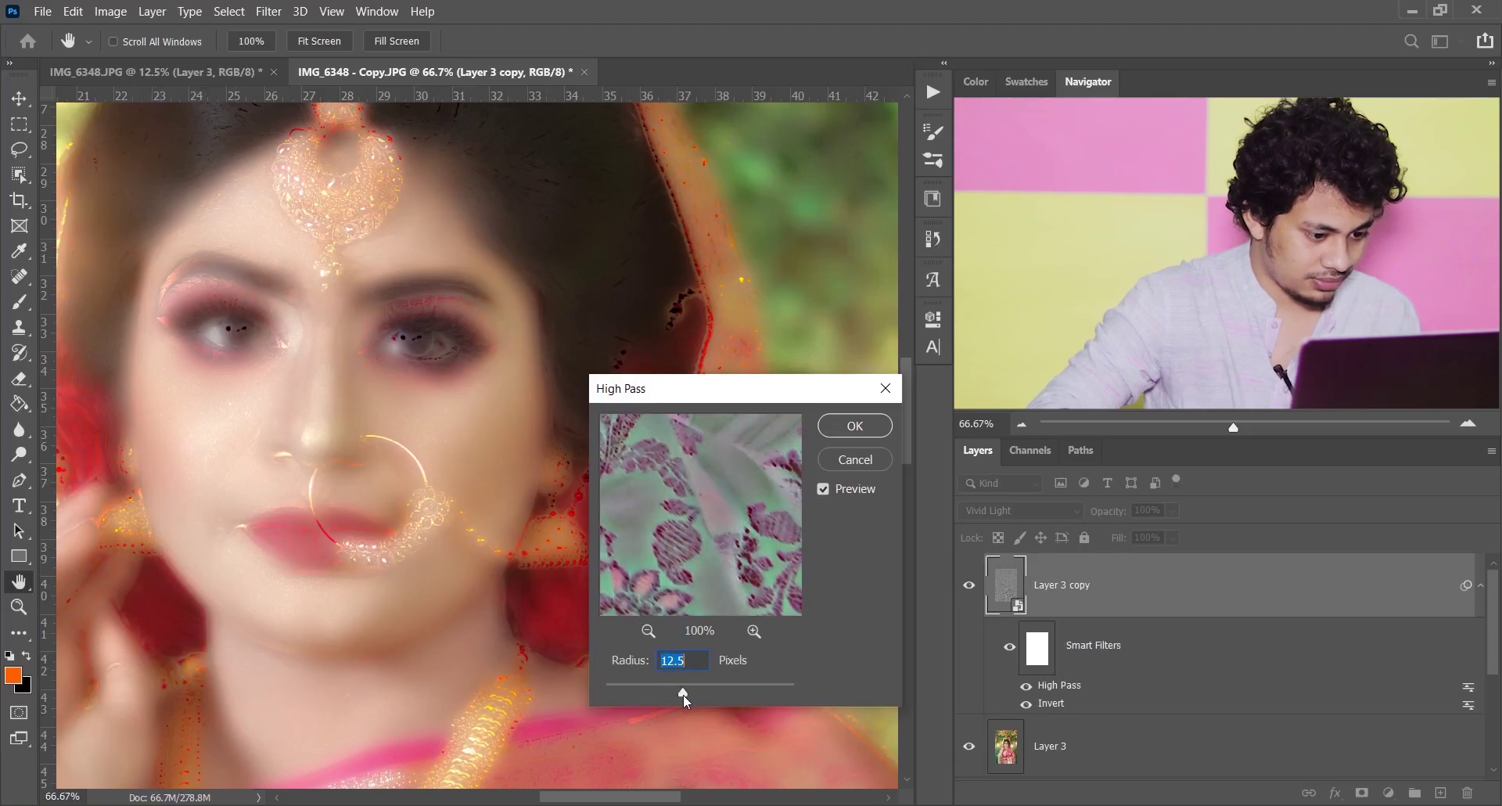
left_click_drag(678, 691, 675, 691)
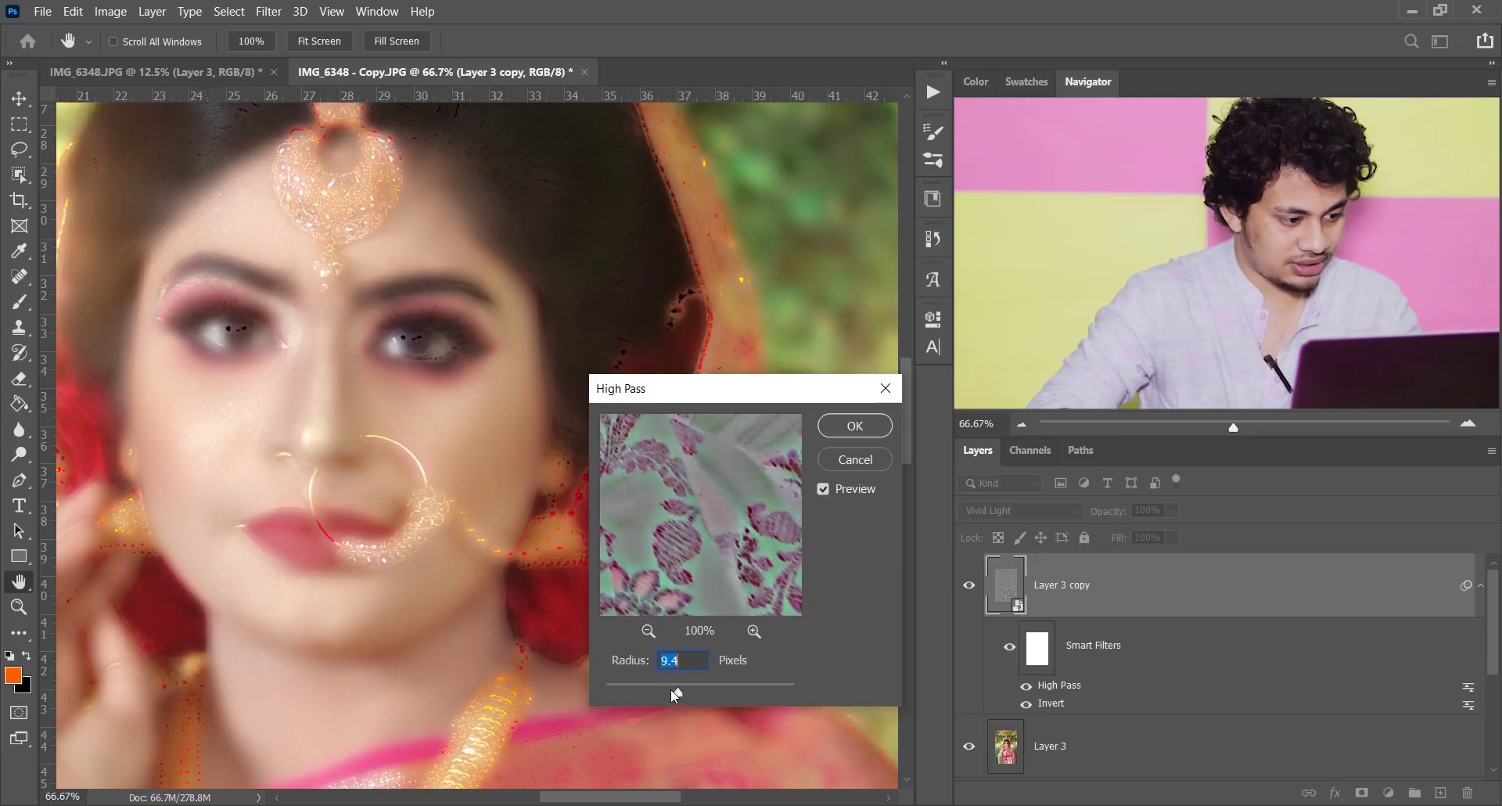
type("8")
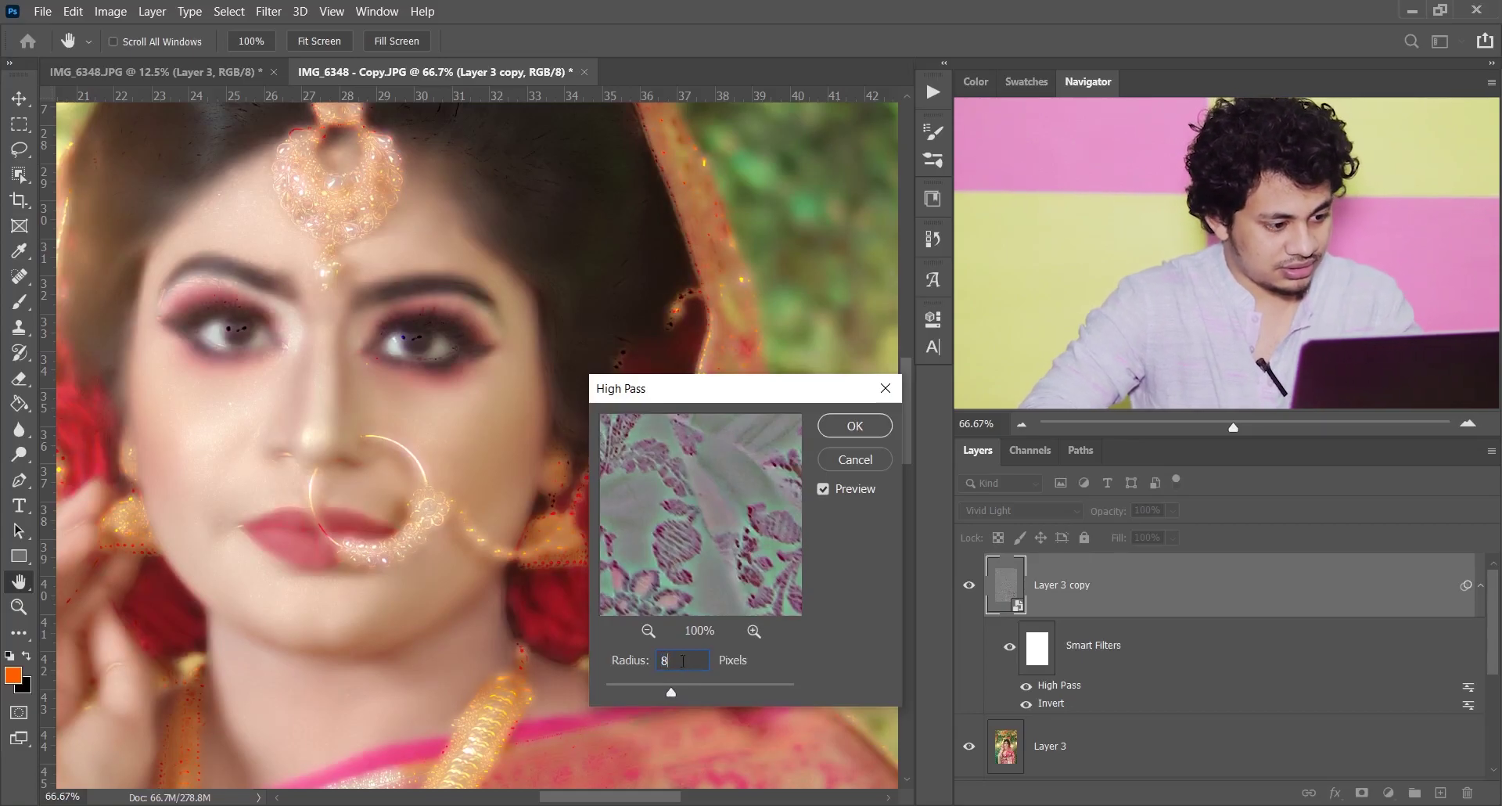
left_click_drag(692, 661, 544, 660)
type("10")
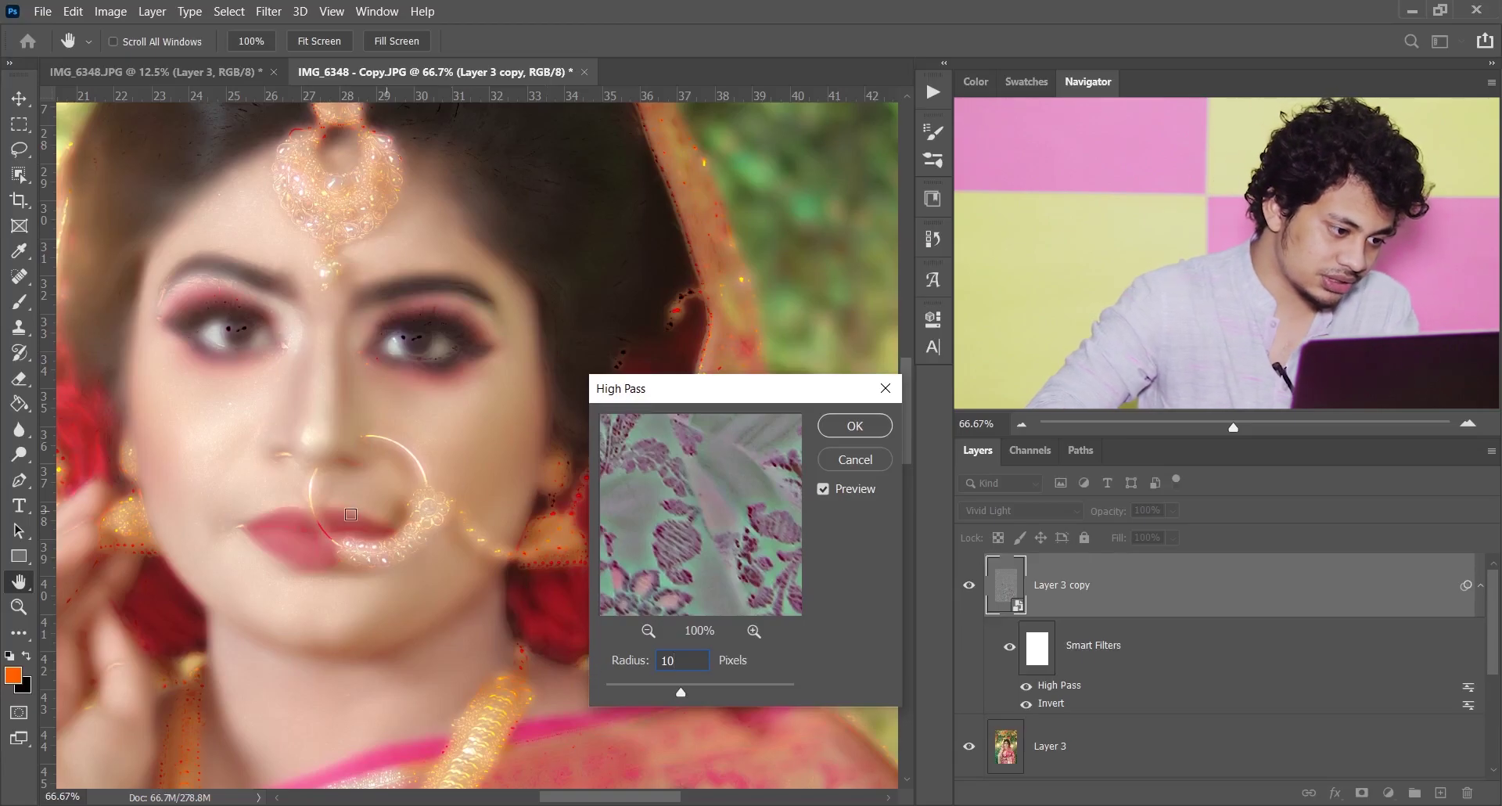
left_click_drag(318, 422, 353, 425)
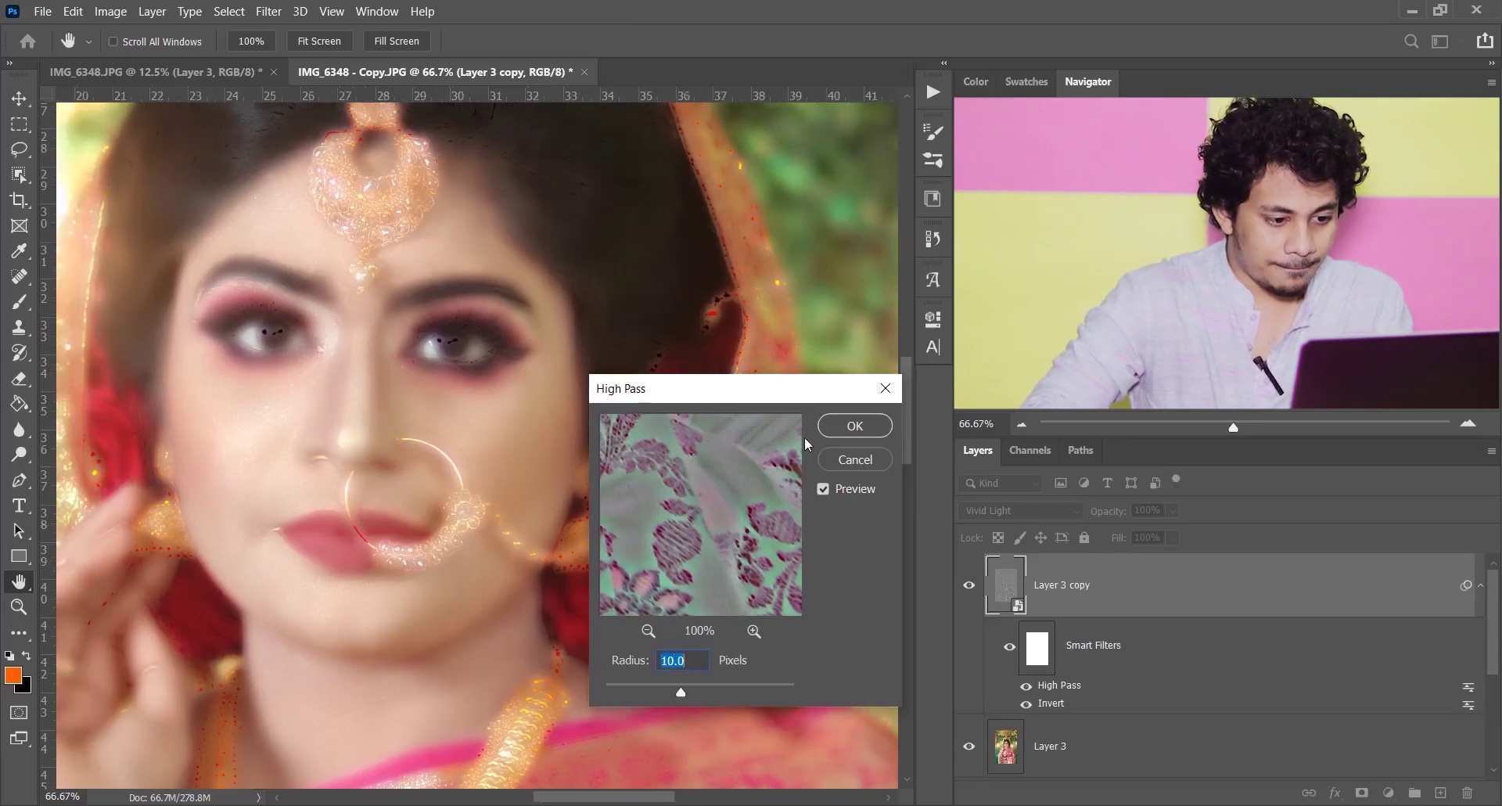
left_click(855, 425)
key("j")
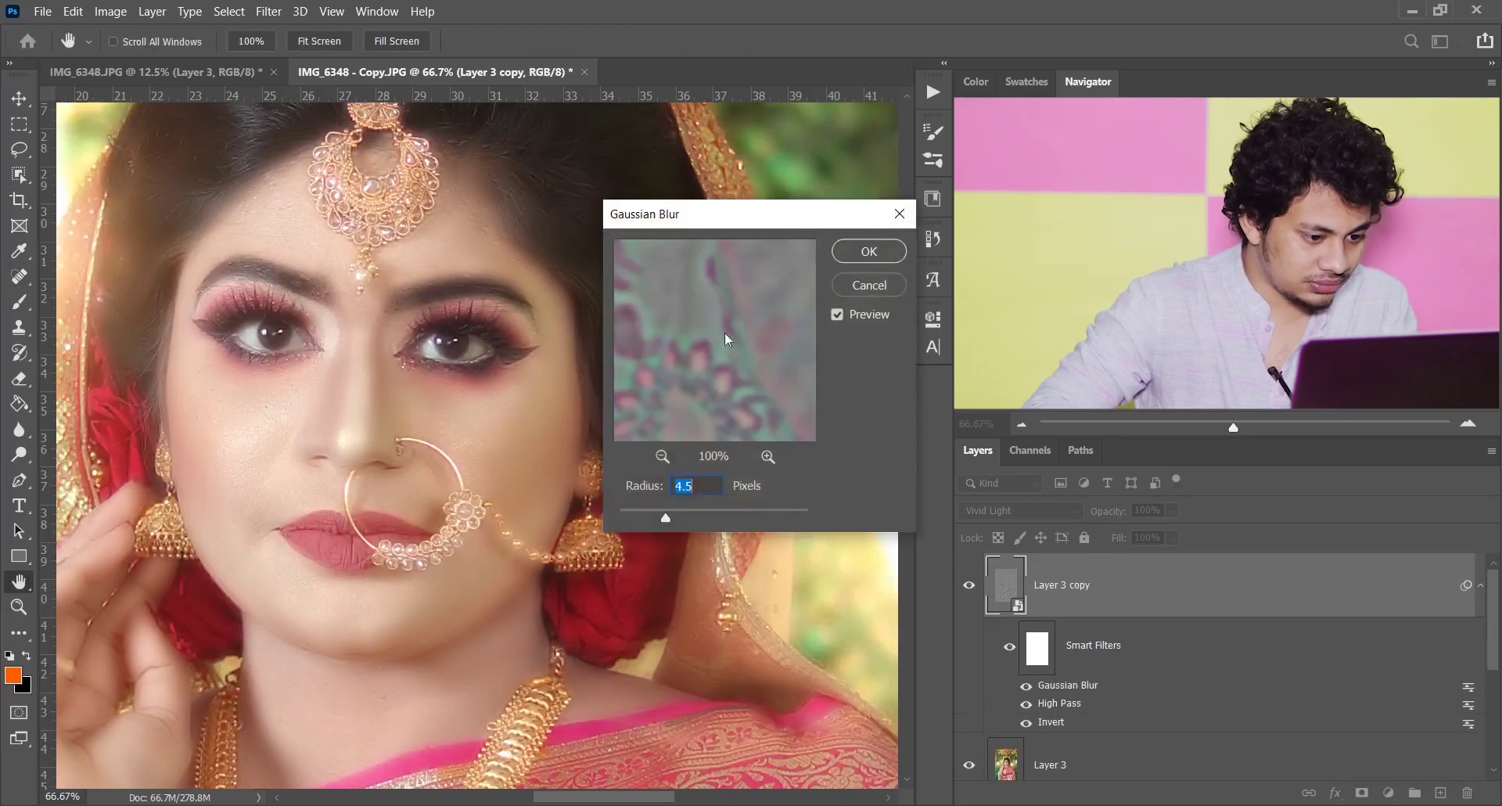
- Apply the Gaussian Blur with a radius of 3.7 pixels, comparing lower and higher values on the skin texture
left_click_drag(665, 518, 631, 515)
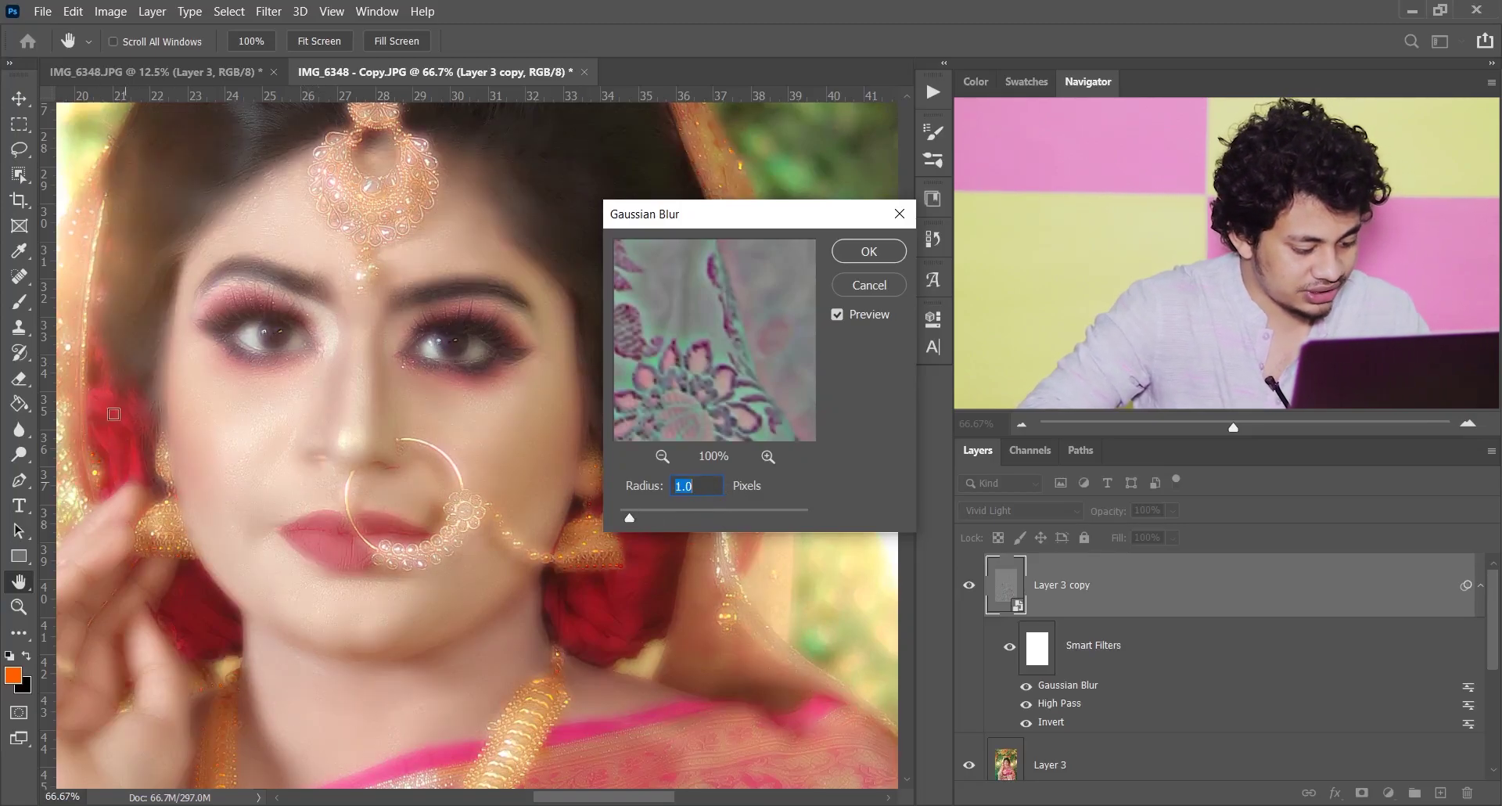
left_click(642, 513)
left_click_drag(649, 518, 658, 519)
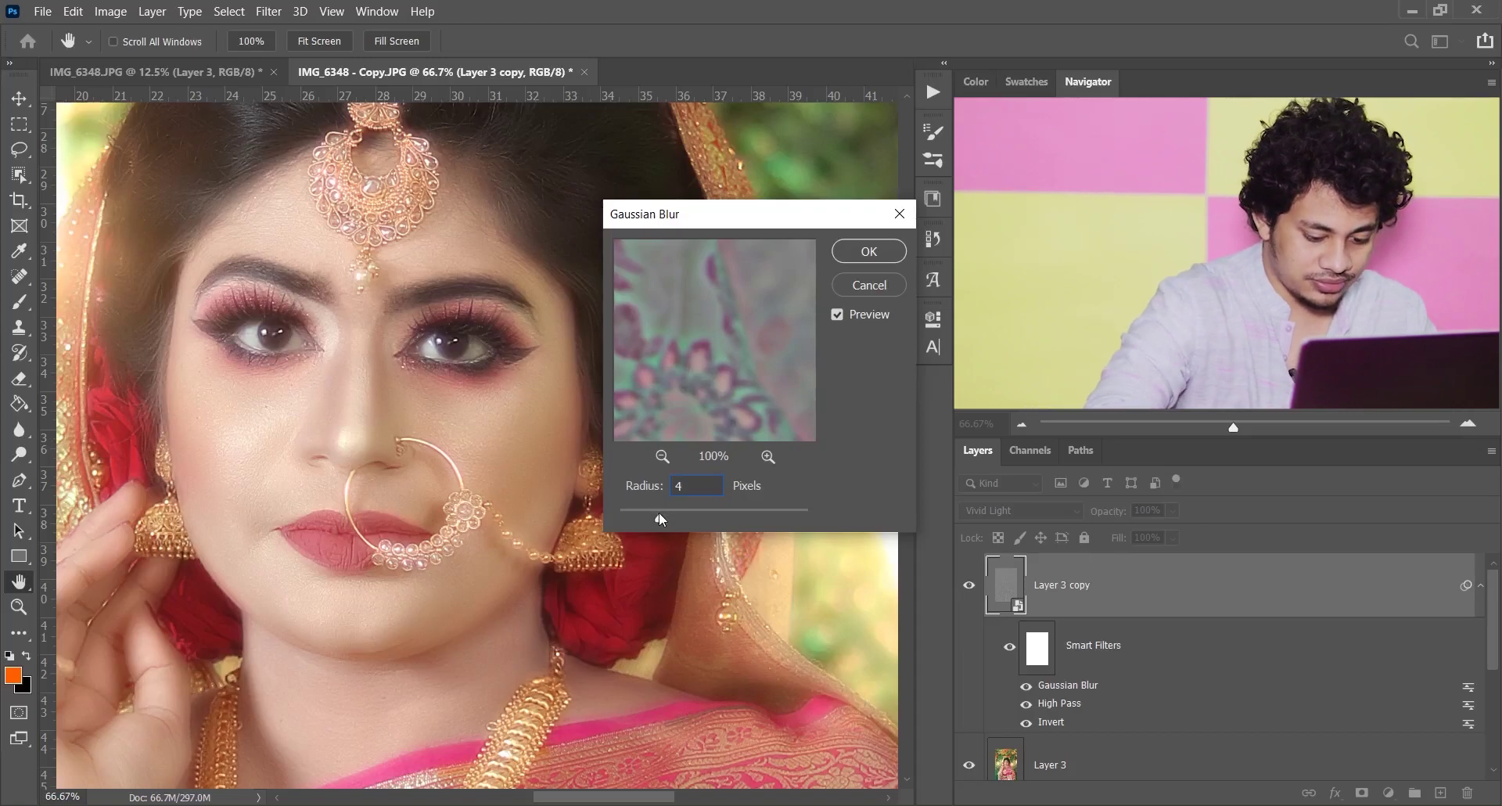
type("3.3")
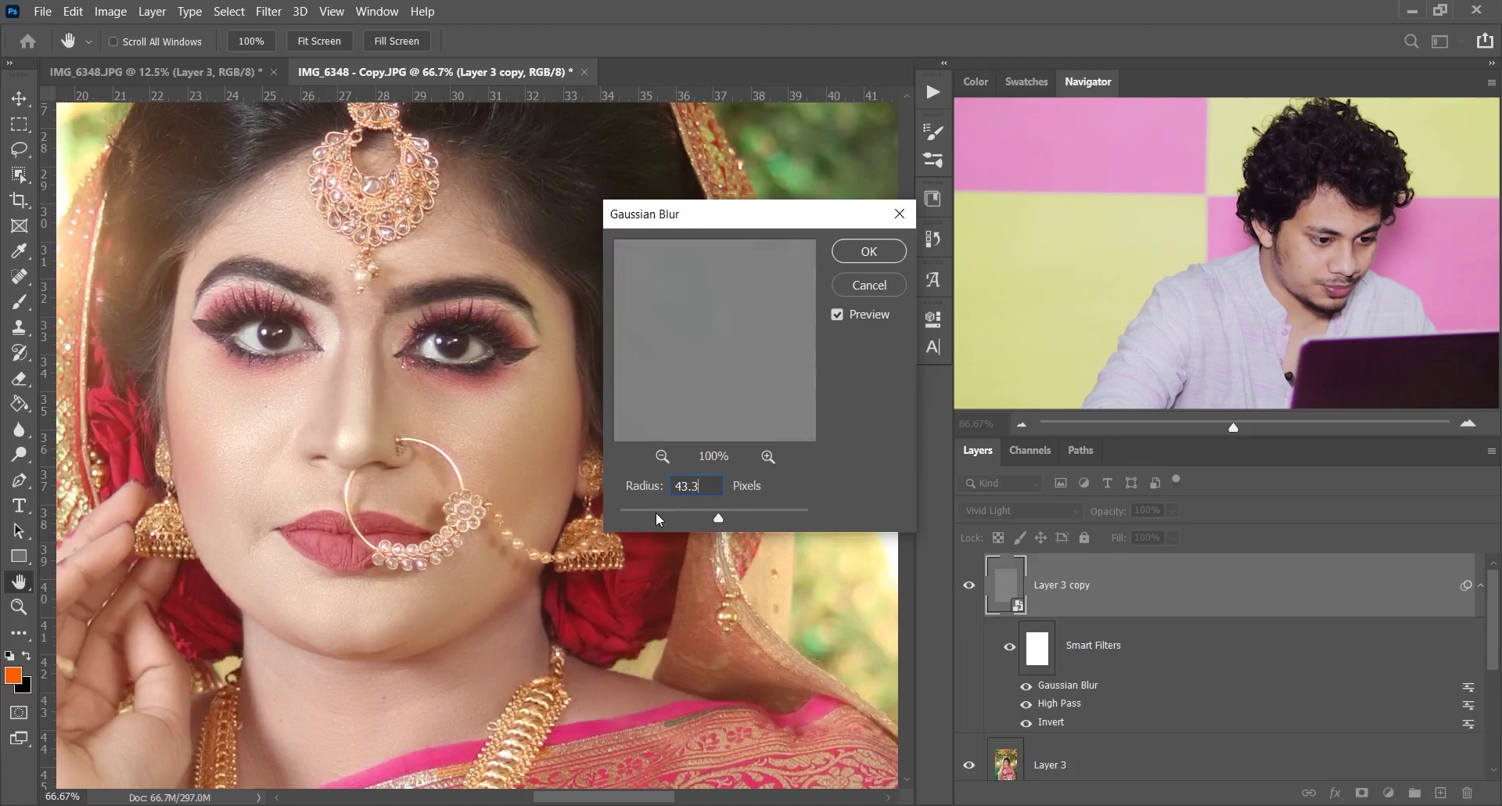
key("BackSpace")
key("BackSpace")
key("BackSpace")
key("BackSpace")
type("3.3")
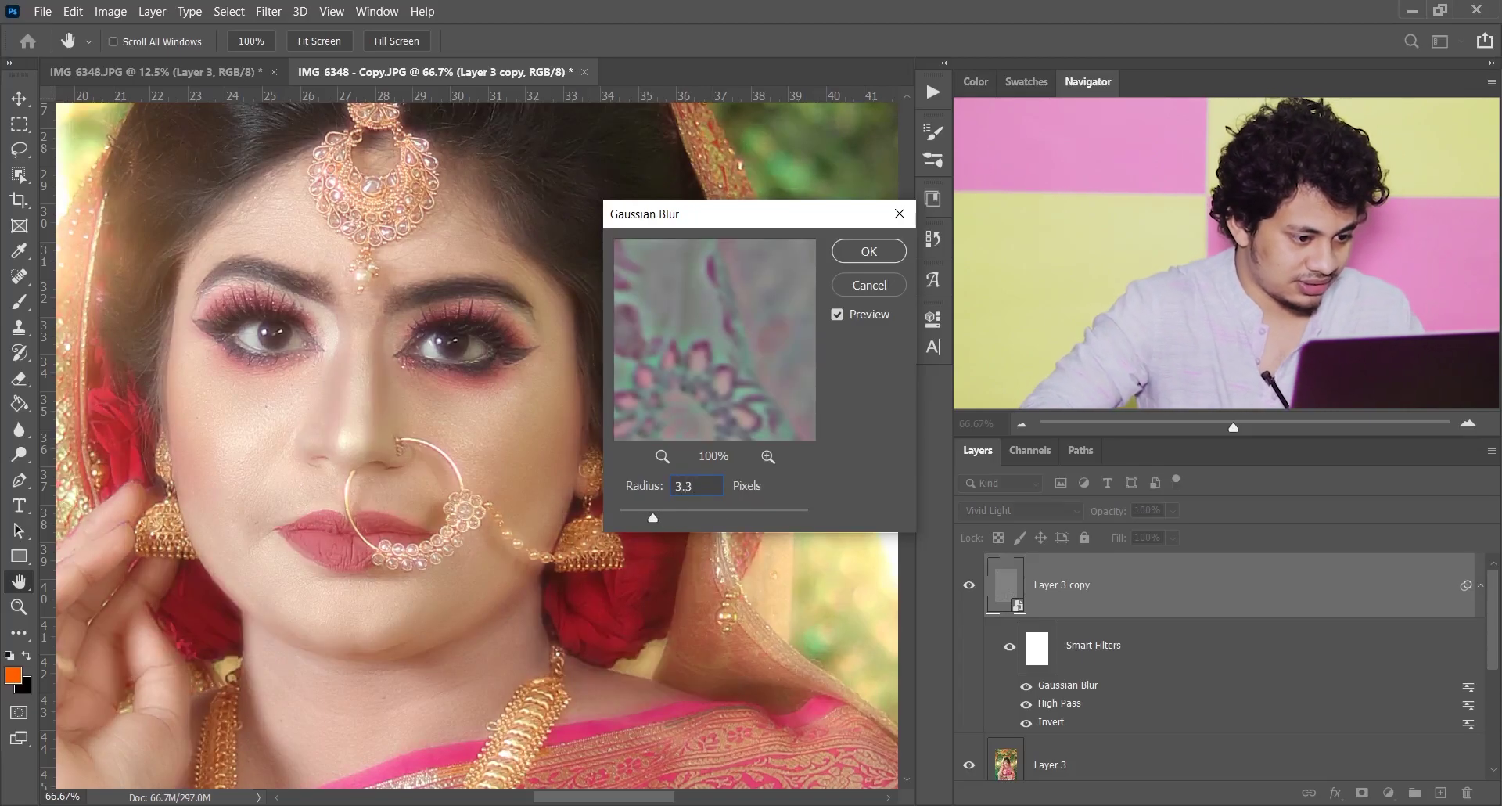
key("BackSpace")
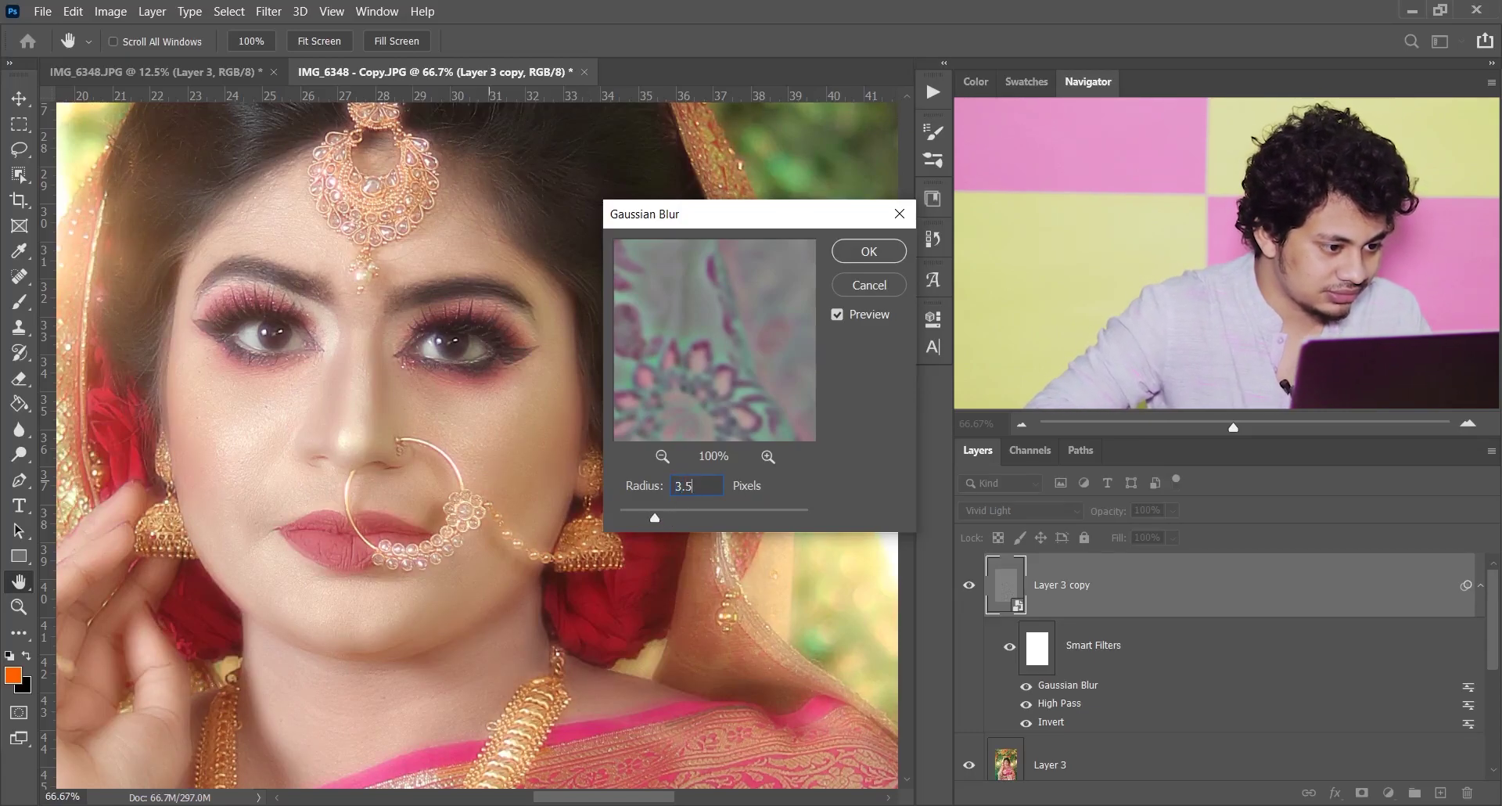
type("5")
key("BackSpace")
type("7")
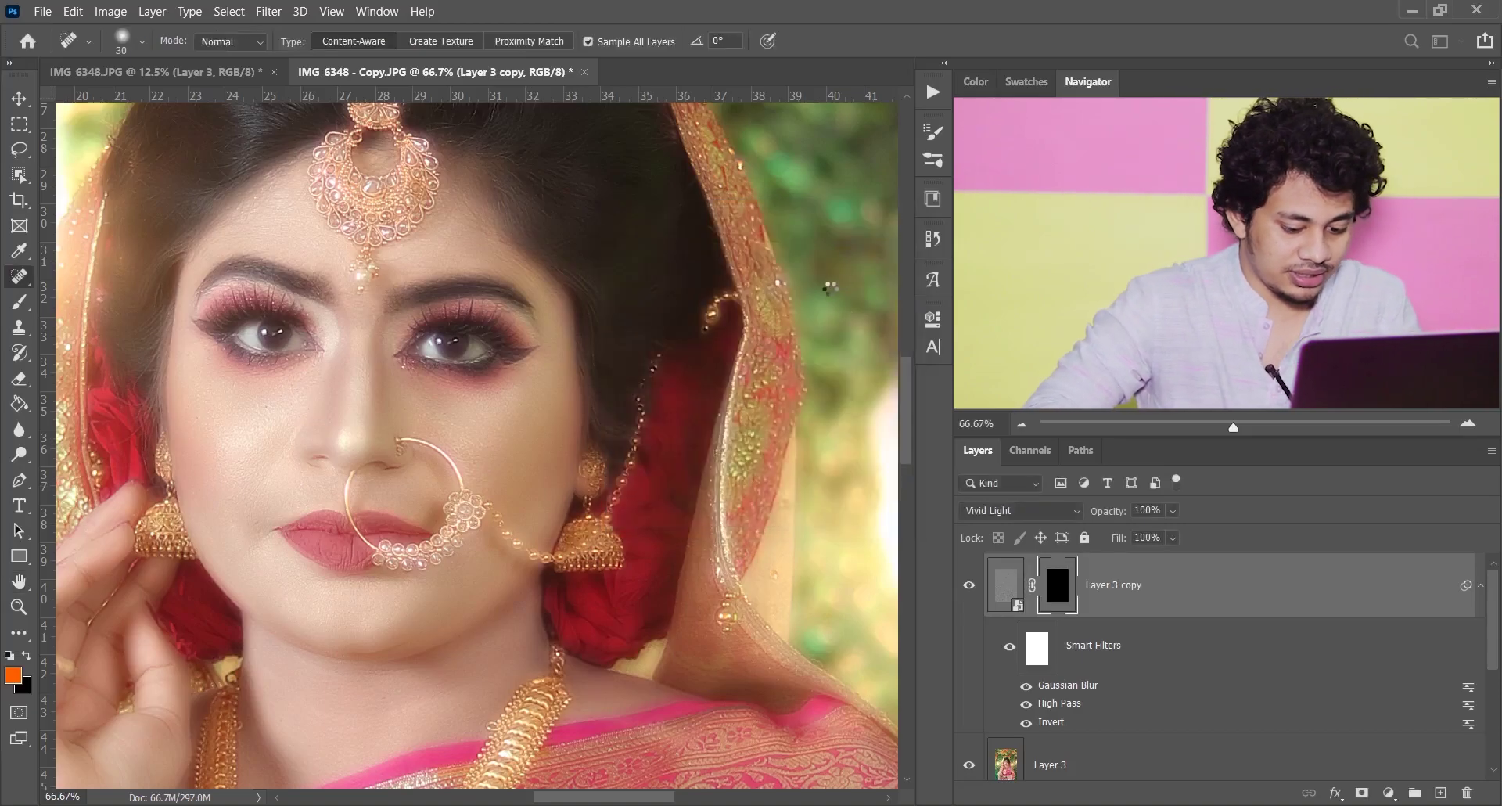
- Paint white on the Layer 3 copy mask over the cheek nearest the raised hand and reduce the brush to 100 px
key("bracketleft")
key("bracketleft")
key("bracketleft")
key("bracketleft")
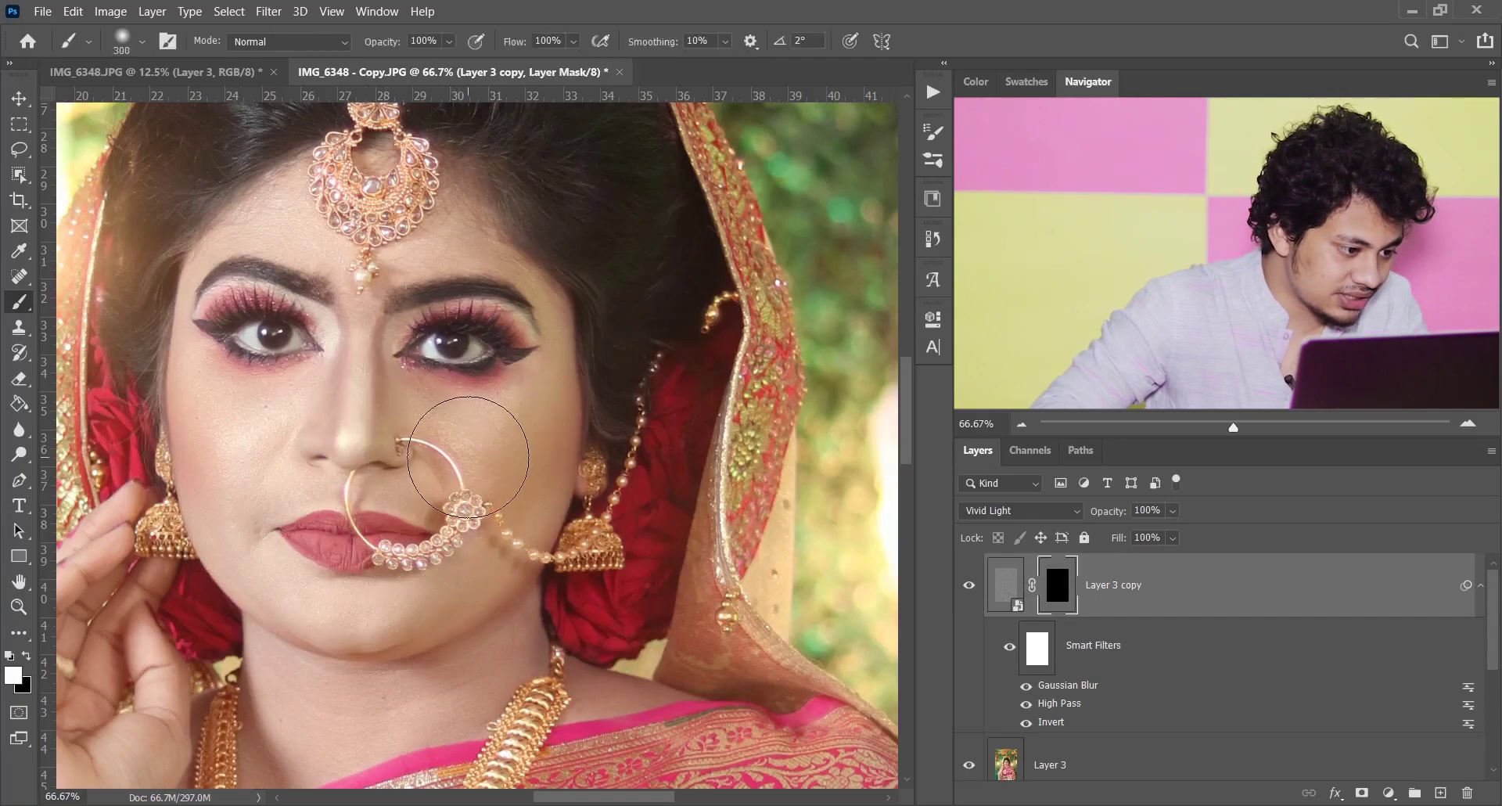
key("bracketleft")
left_click_drag(234, 430, 231, 460)
key("bracketleft")
key("bracketleft")
key("bracketleft")
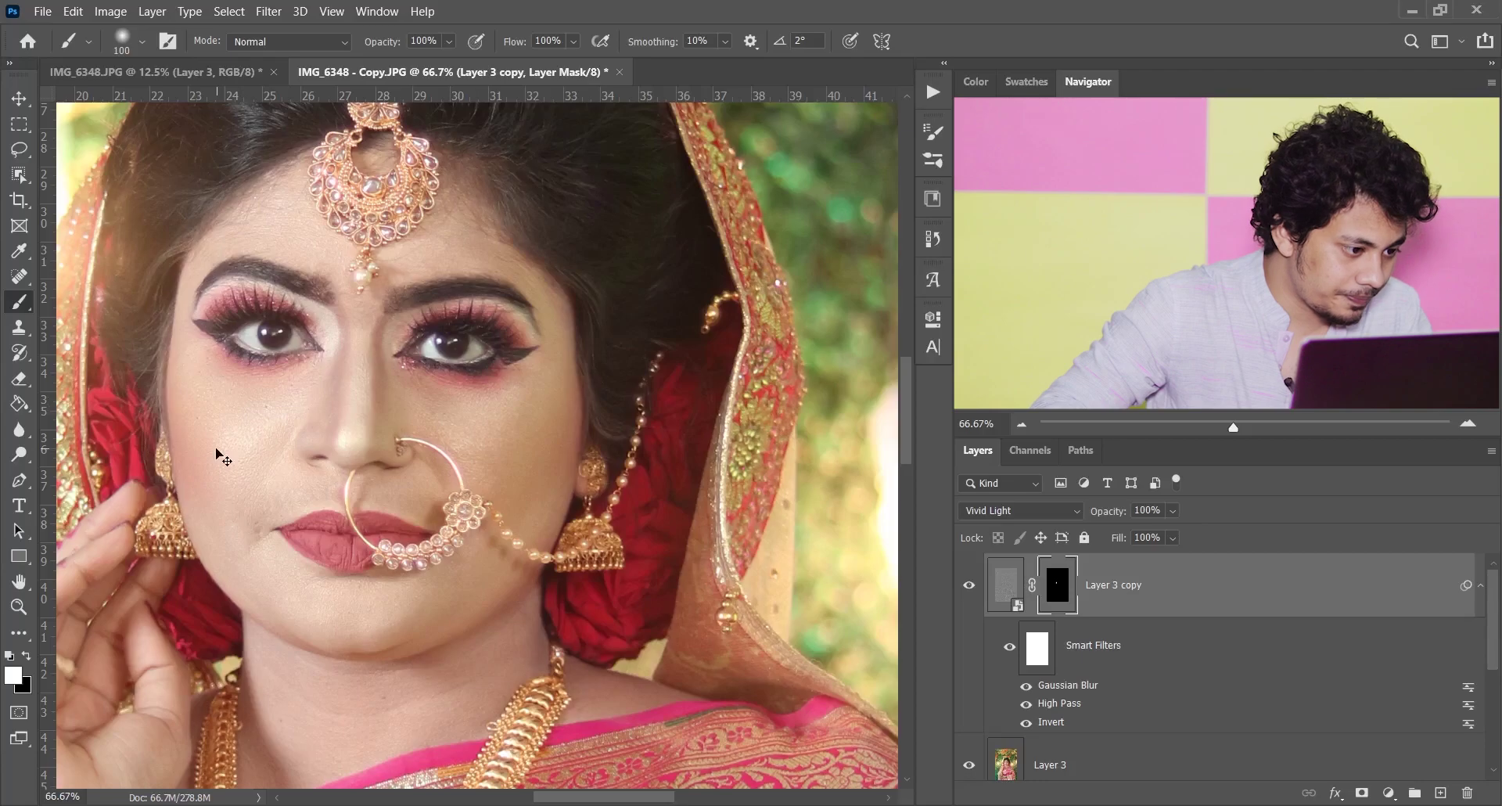
- Reveal the smoothing over the cheeks and nose by painting white on the mask, reducing the brush to 80 px
key("ctrl+plus")
left_click_drag(225, 460, 361, 444)
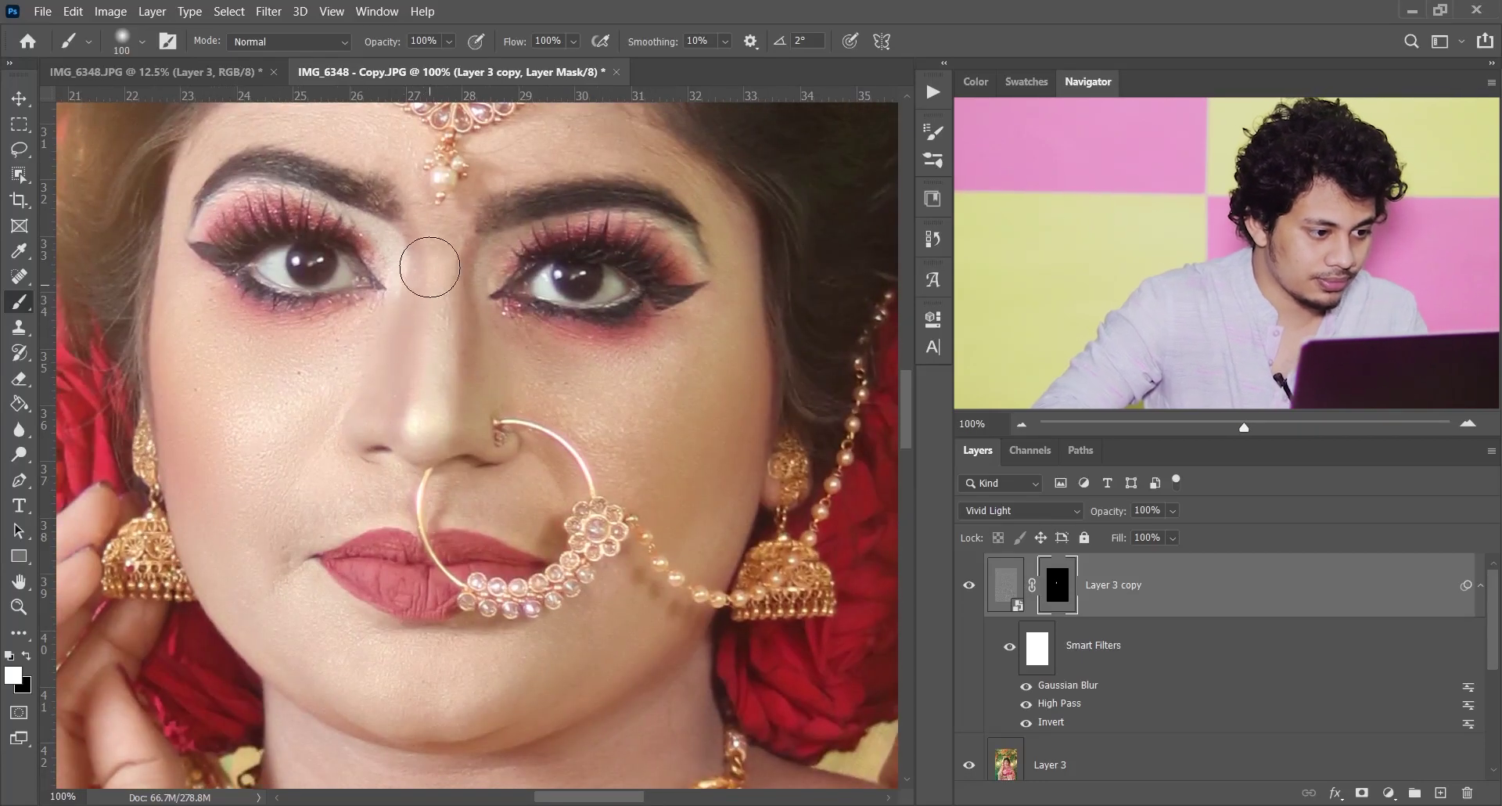
key("bracketleft")
key("bracketleft")
key("bracketleft")
key("bracketleft")
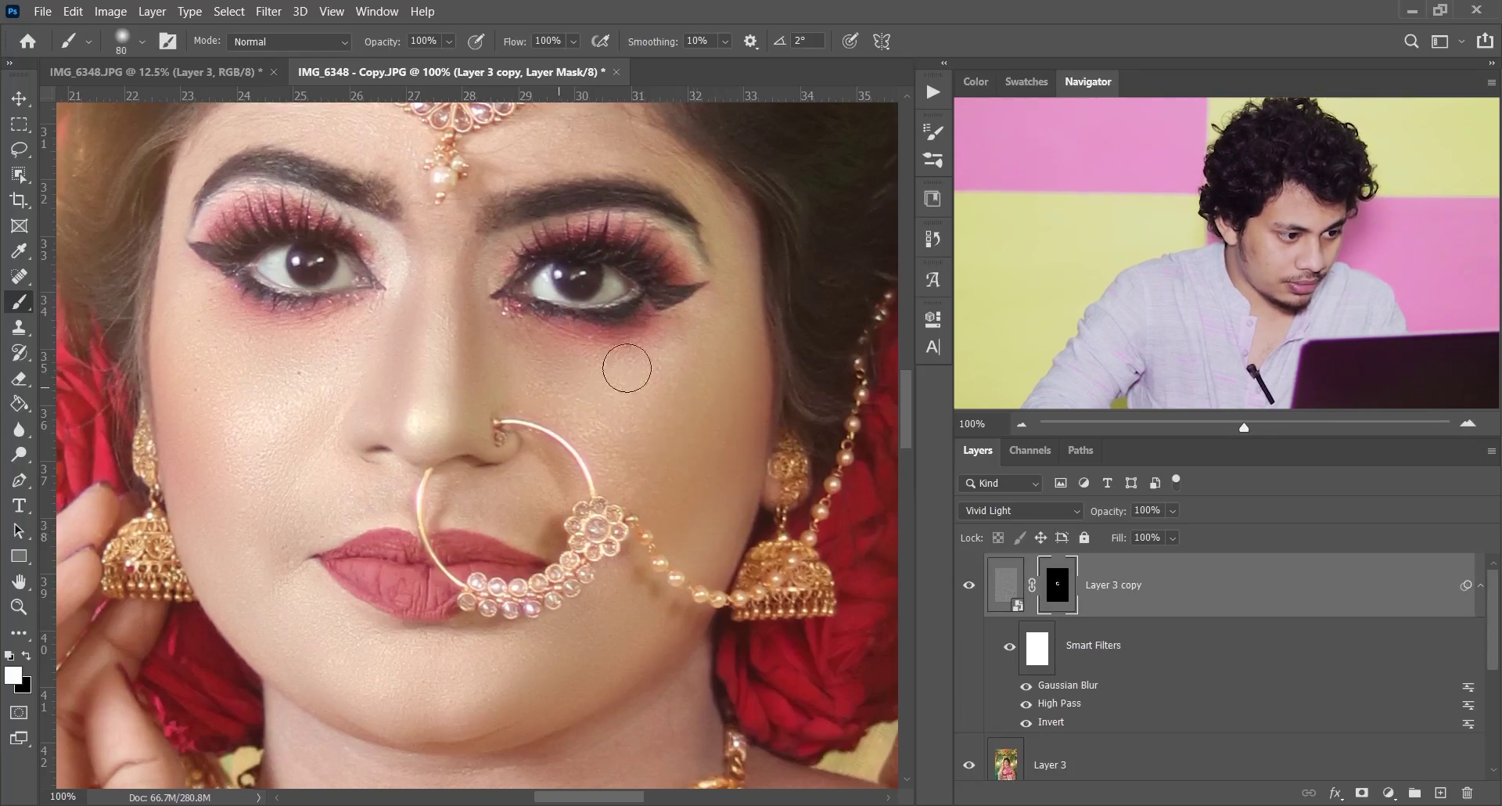
- Paint the smoothing onto the forehead and the skin between the eyes, reducing the brush to 60 px
scroll(407, 298, "up", 3)
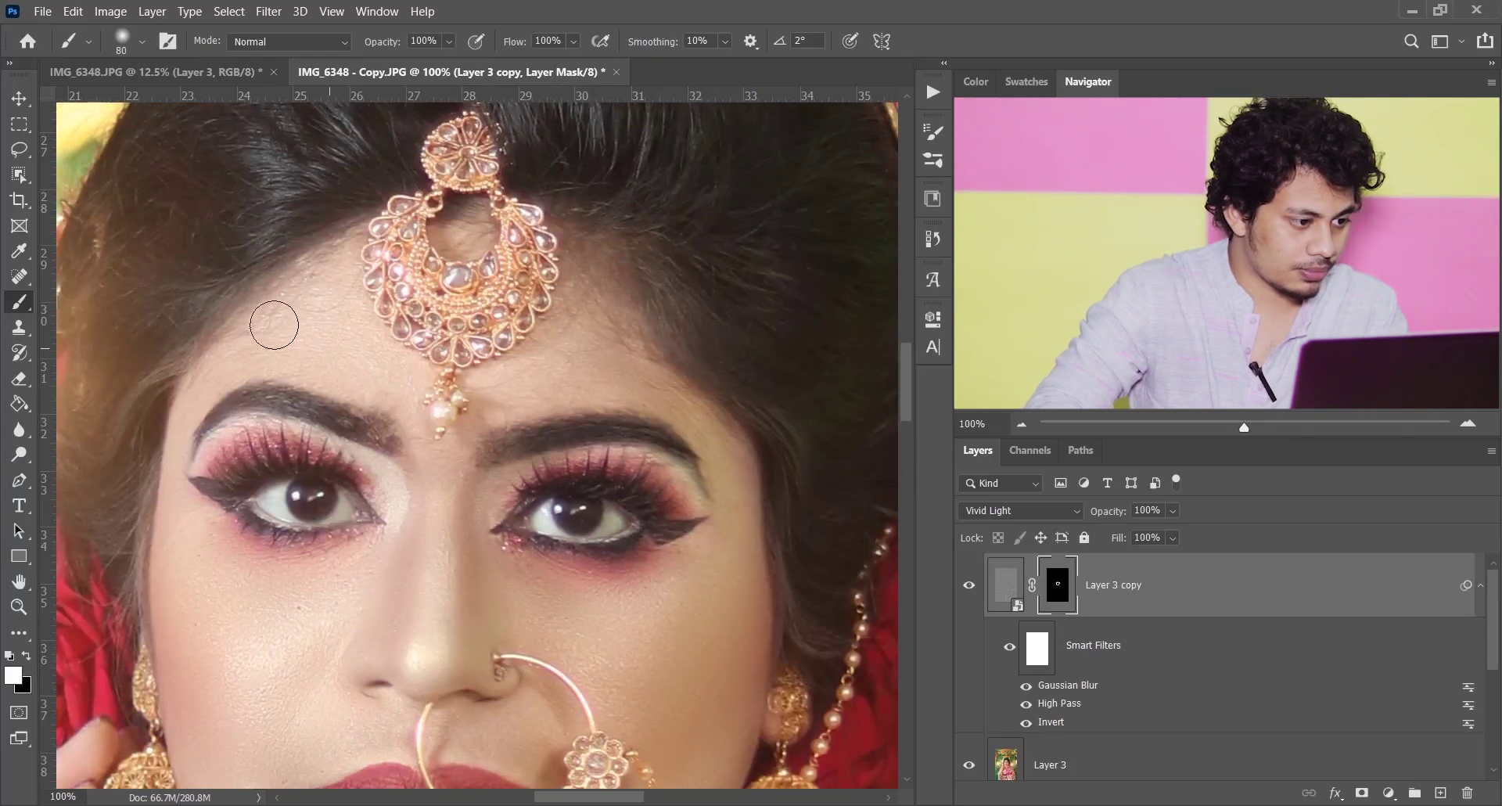
key("bracketleft")
key("bracketleft")
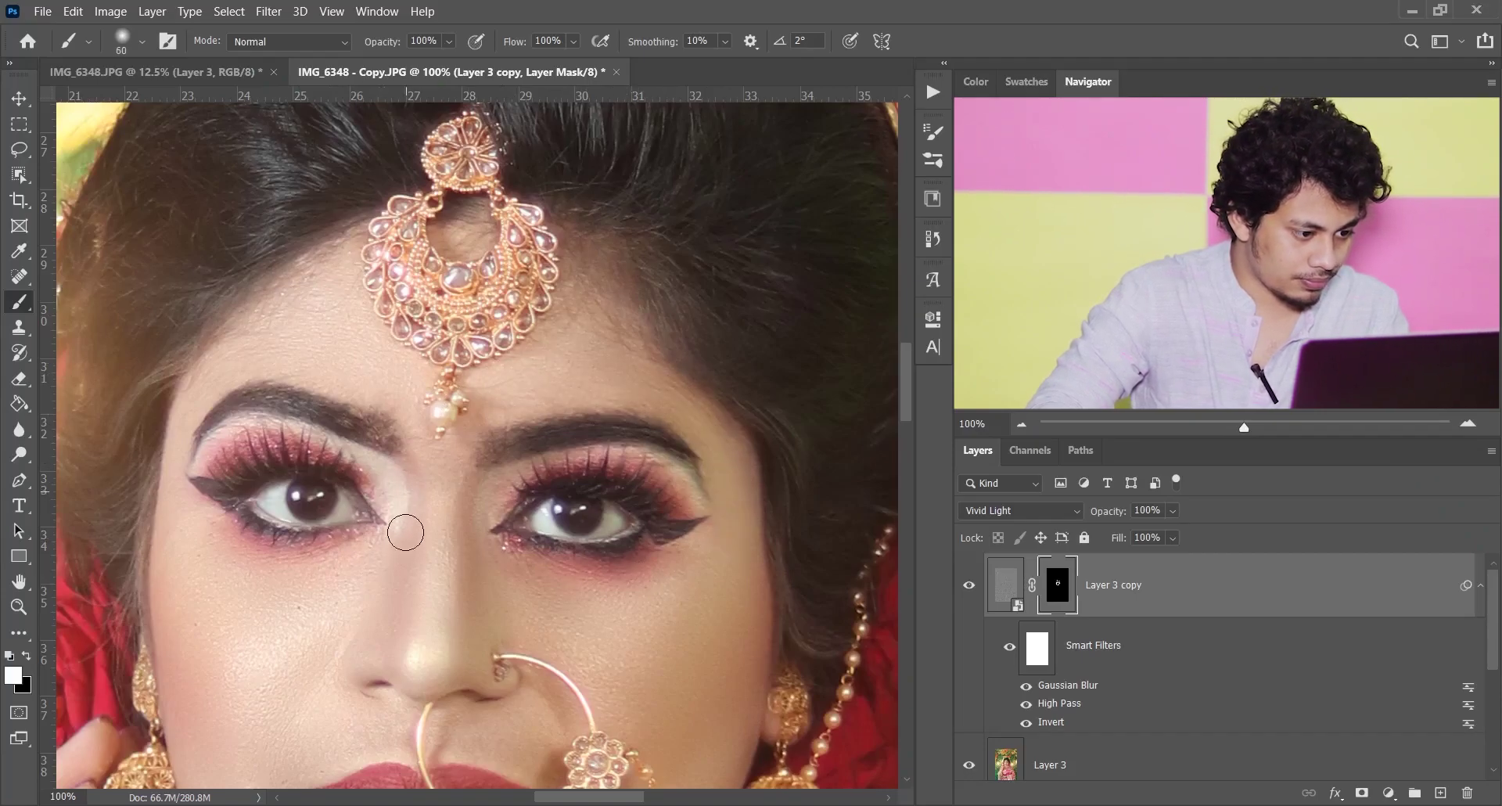
- Enlarge the brush to 125 px and paint the smoothing over the chin, neck and shoulder skin
scroll(312, 540, "down", 7)
key("ctrl+minus")
key("bracketright")
key("bracketright")
key("bracketright")
key("bracketright")
key("bracketright")
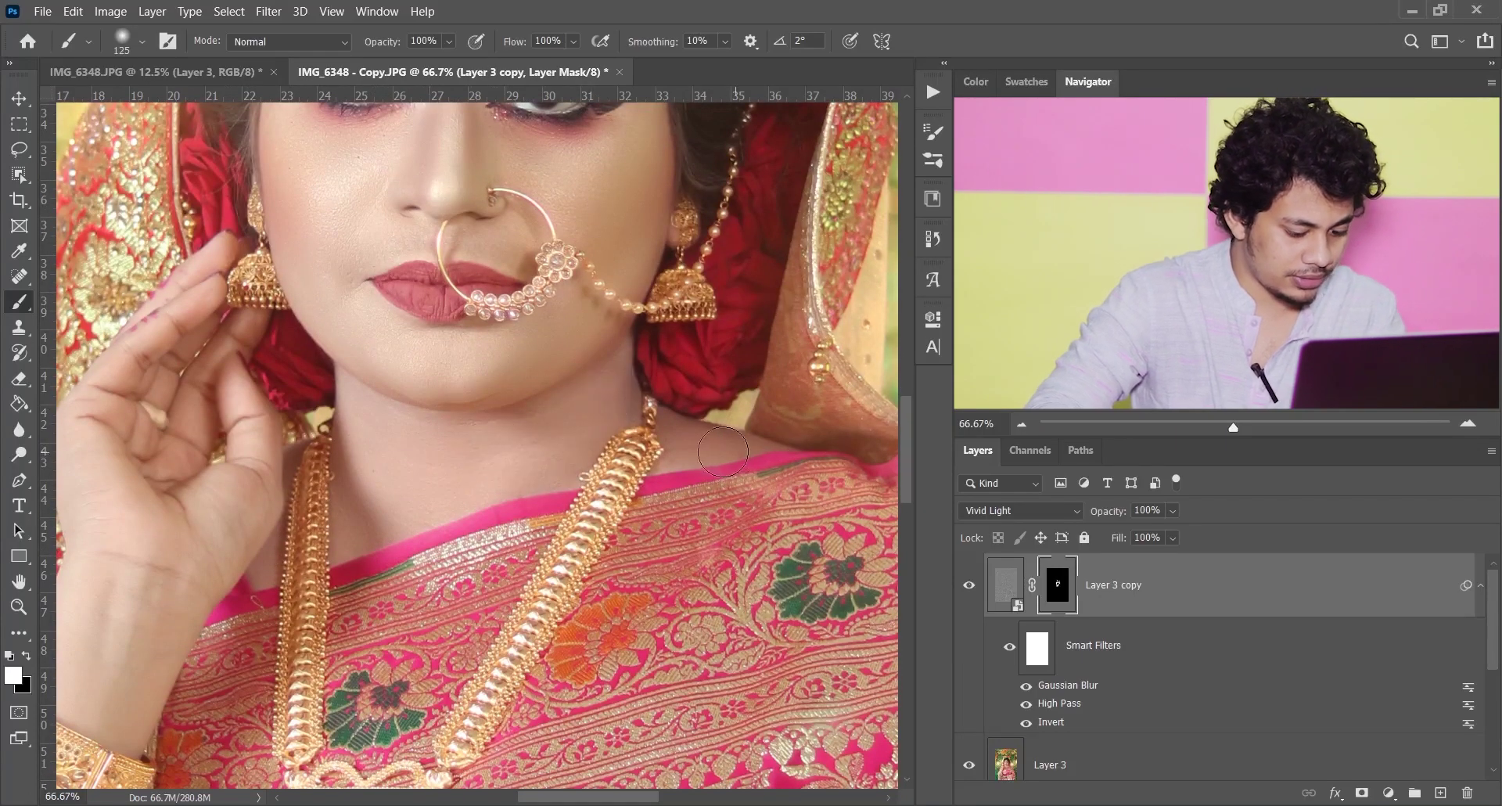
- Enlarge the brush to 200 px and paint the smoothing over the raised hand and wrist
left_click_drag(280, 664, 470, 520)
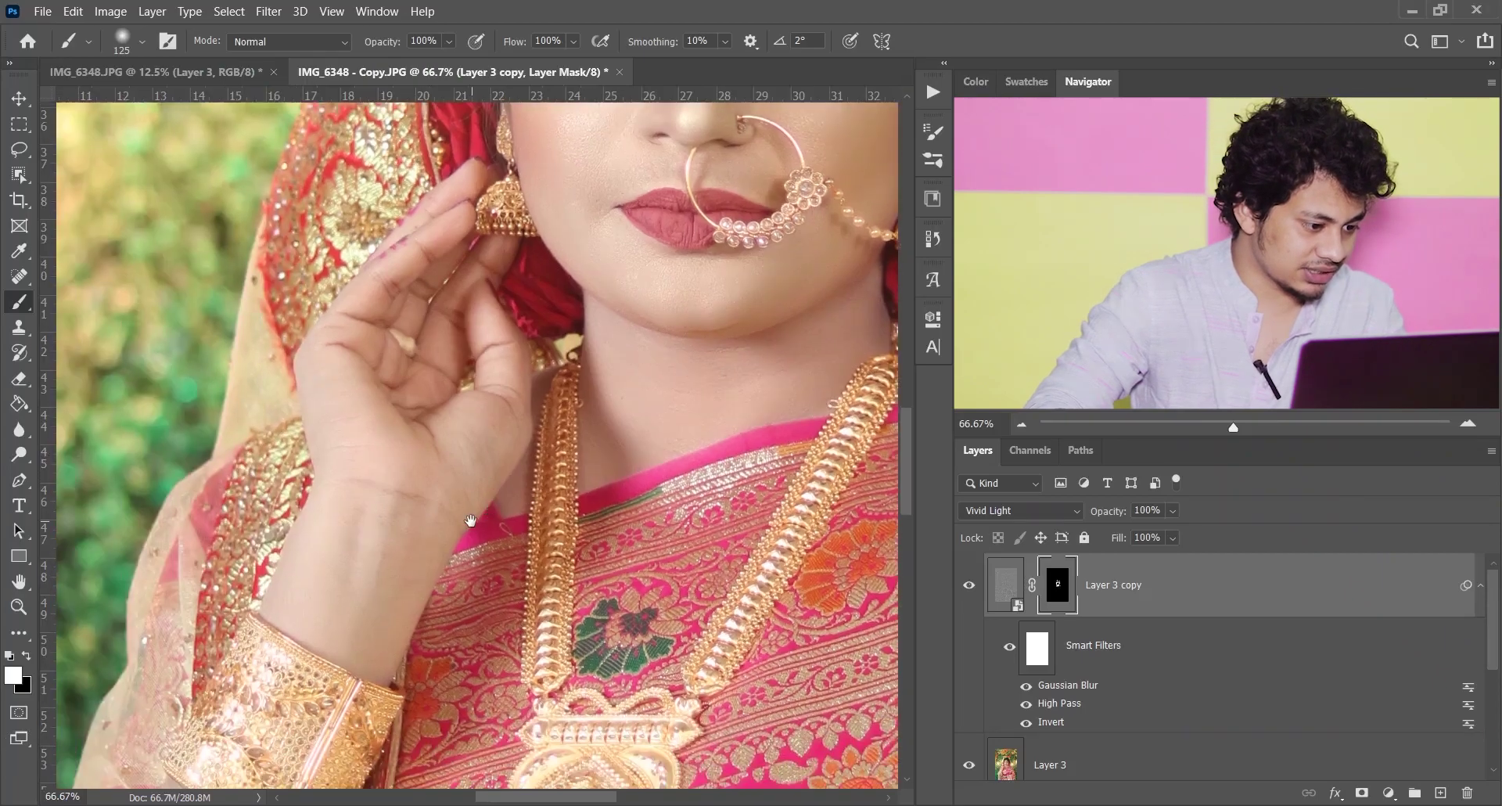
key("bracketright")
key("bracketright")
key("bracketright")
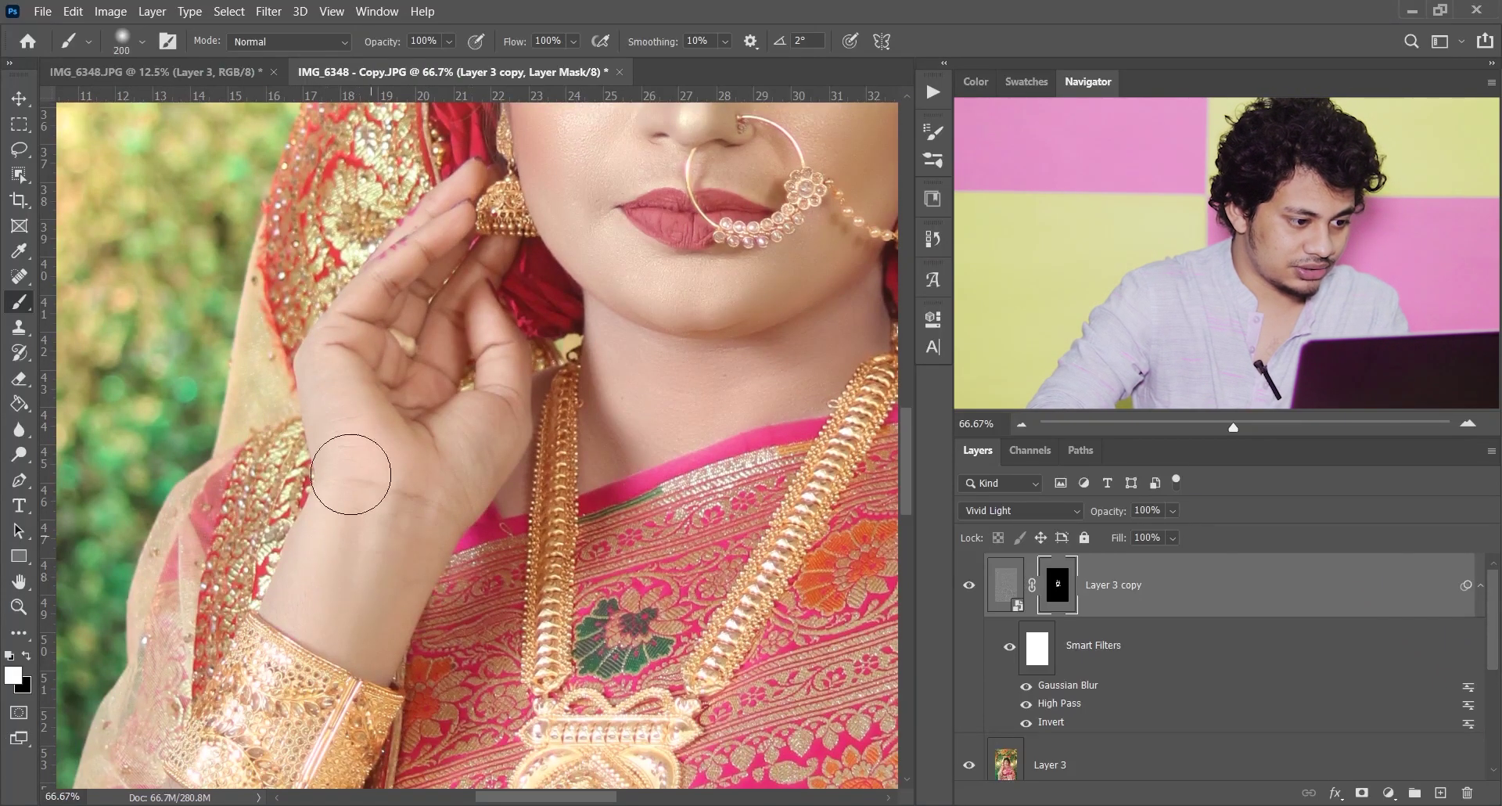
mouse_move(351, 374)
left_mouse_down()
mouse_move(384, 466)
mouse_move(431, 492)
mouse_move(462, 429)
mouse_move(403, 419)
mouse_move(428, 329)
mouse_move(416, 365)
left_mouse_up()
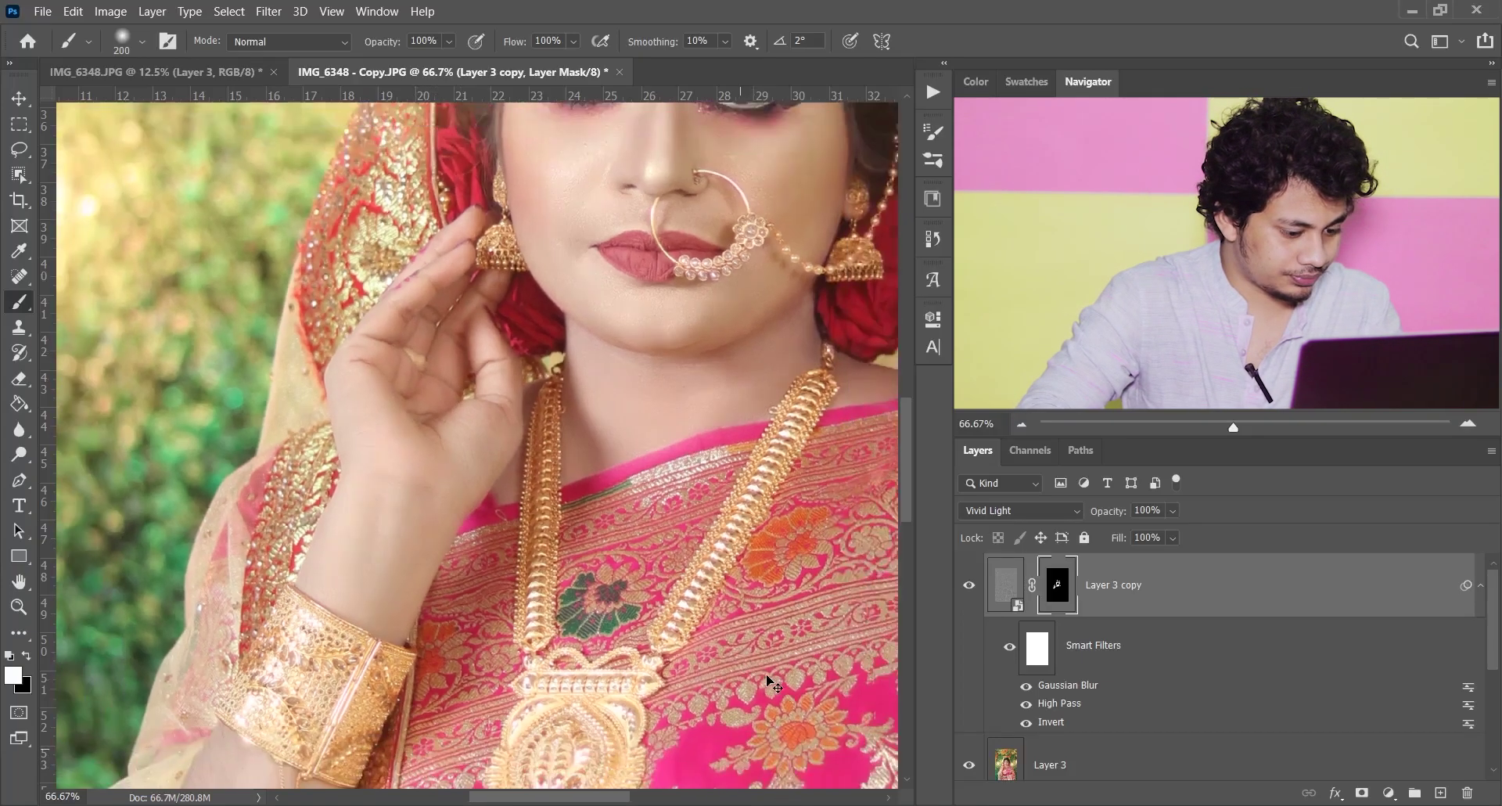
- Set the brush to 250 px and paint the smoothing along the forearm below the bangle
key("ctrl+minus")
key("ctrl+minus")
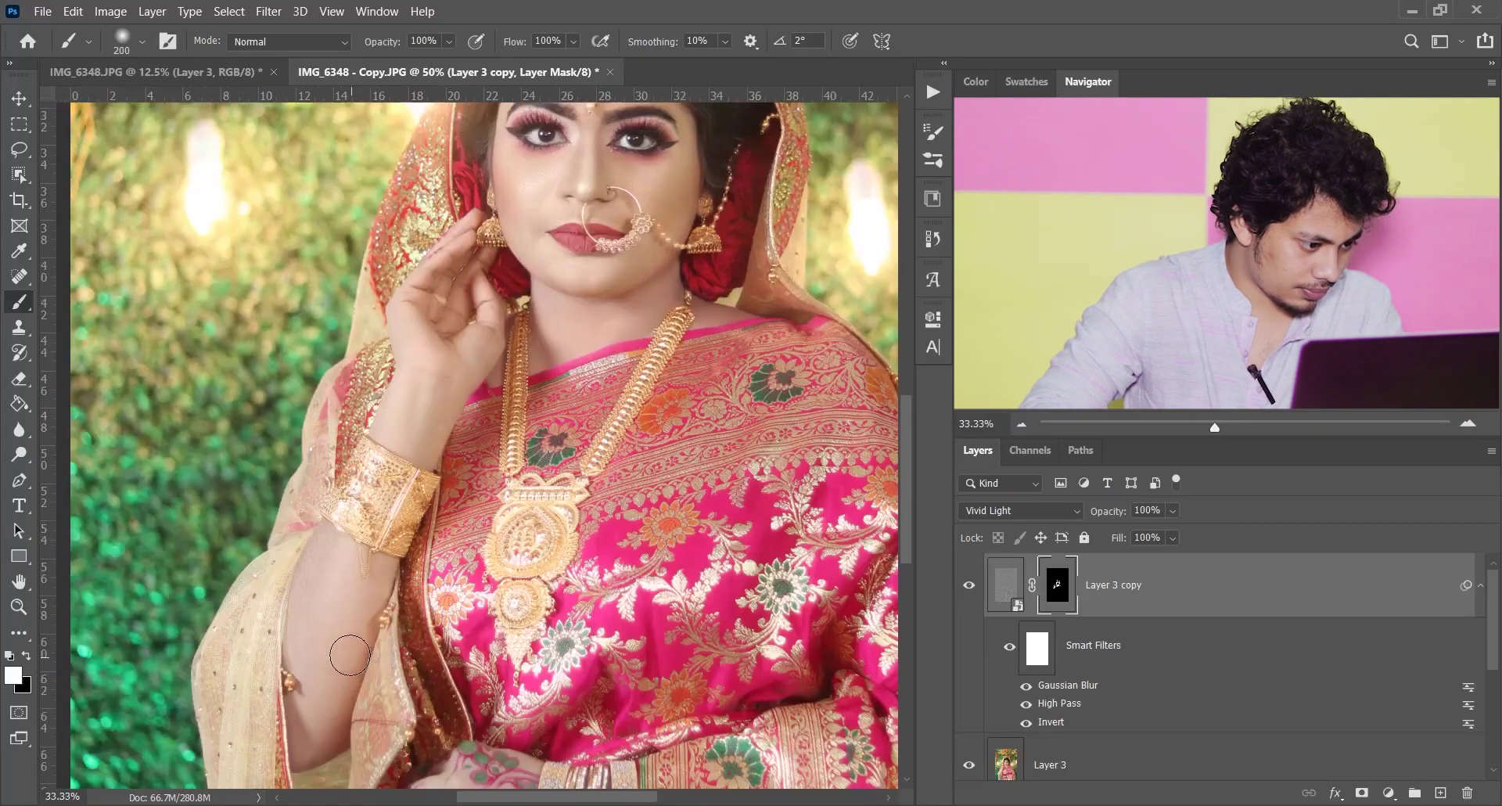
key("bracketright")
key("bracketright")
key("bracketright")
key("bracketleft")
key("bracketleft")
mouse_move(324, 557)
left_mouse_down()
mouse_move(304, 631)
mouse_move(321, 705)
left_mouse_up()
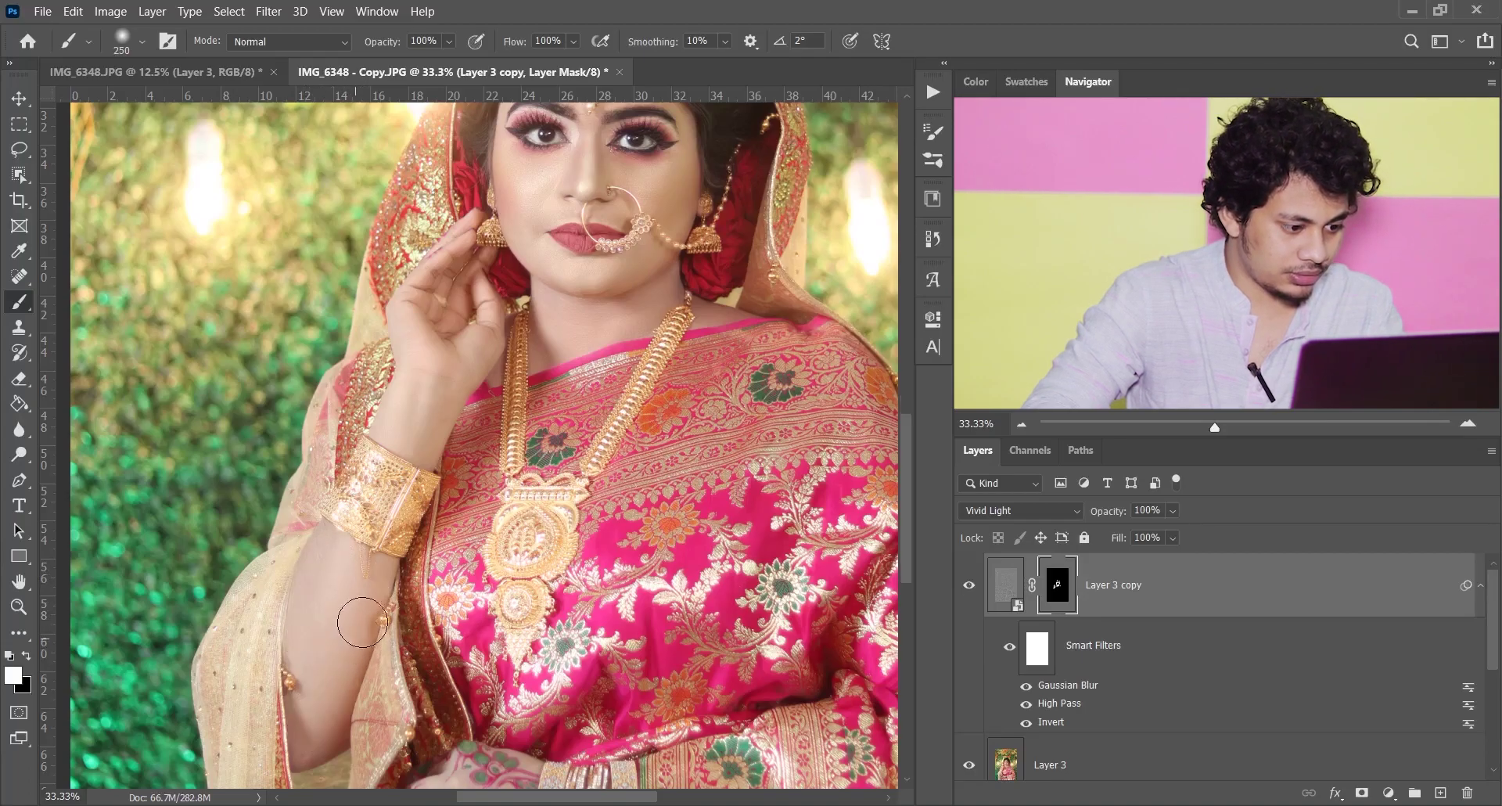
- Compare the portrait with and without the skin smoothing by toggling the visibility of Layer 3 copy
scroll(360, 626, "down", 5)
scroll(480, 646, "up", 9)
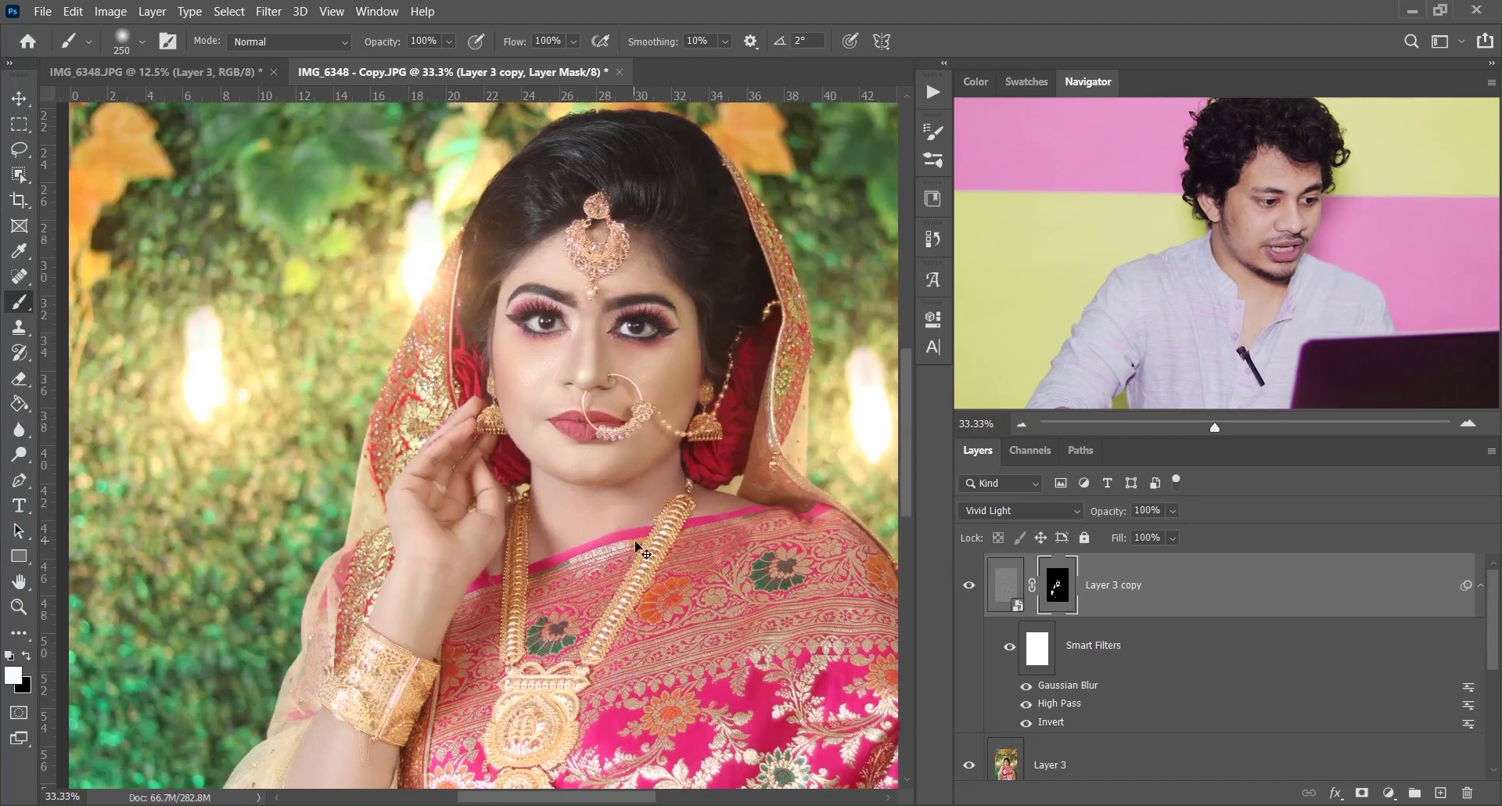
key("ctrl+plus")
left_click_drag(635, 547, 295, 629)
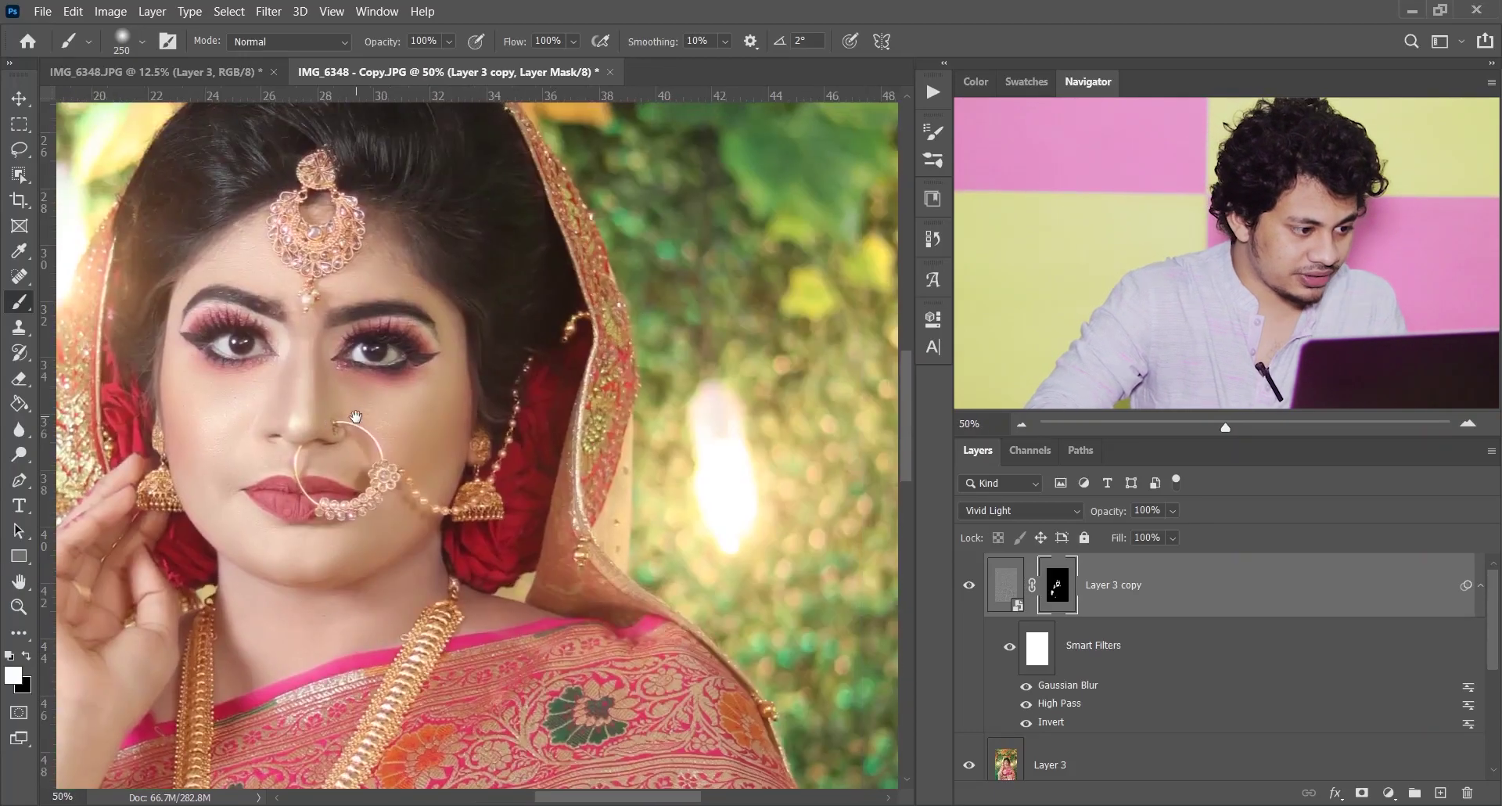
left_click(968, 587)
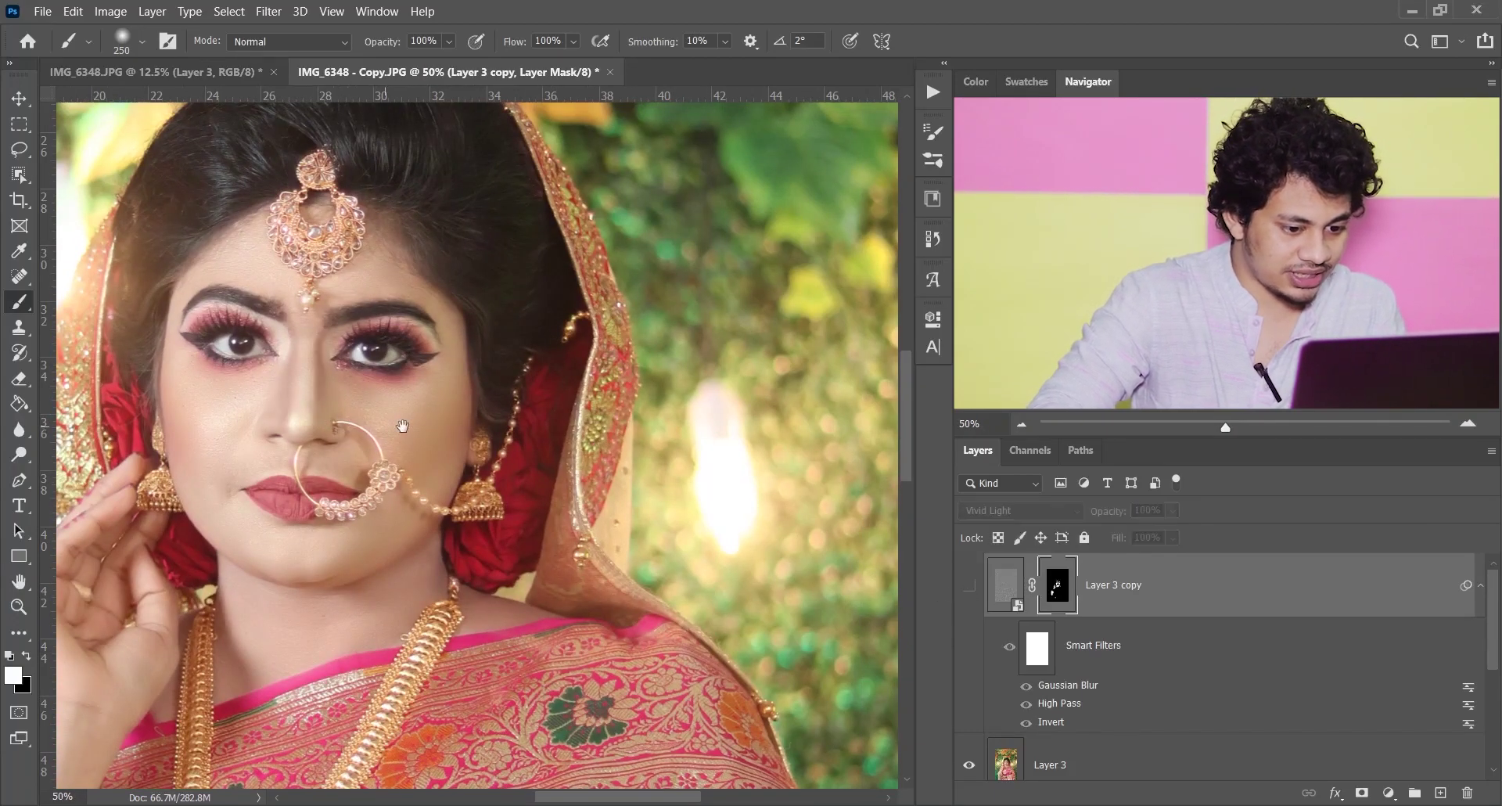
left_click(967, 584)
left_click(968, 584)
left_click(968, 584)
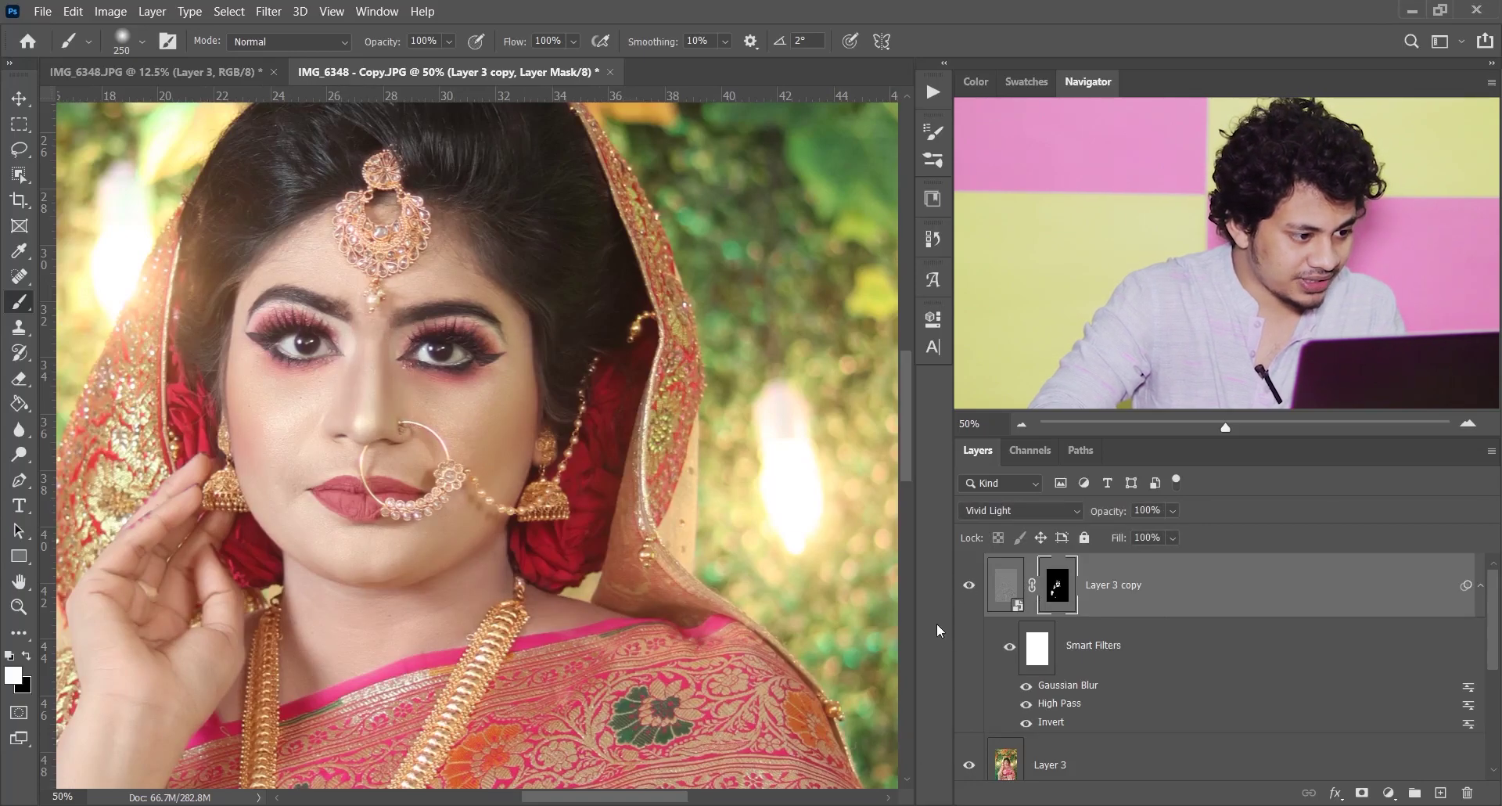
- Recheck the skin smoothing by hiding and reshowing Layer 3 copy, finishing with a view of the whole portrait
left_click(968, 587)
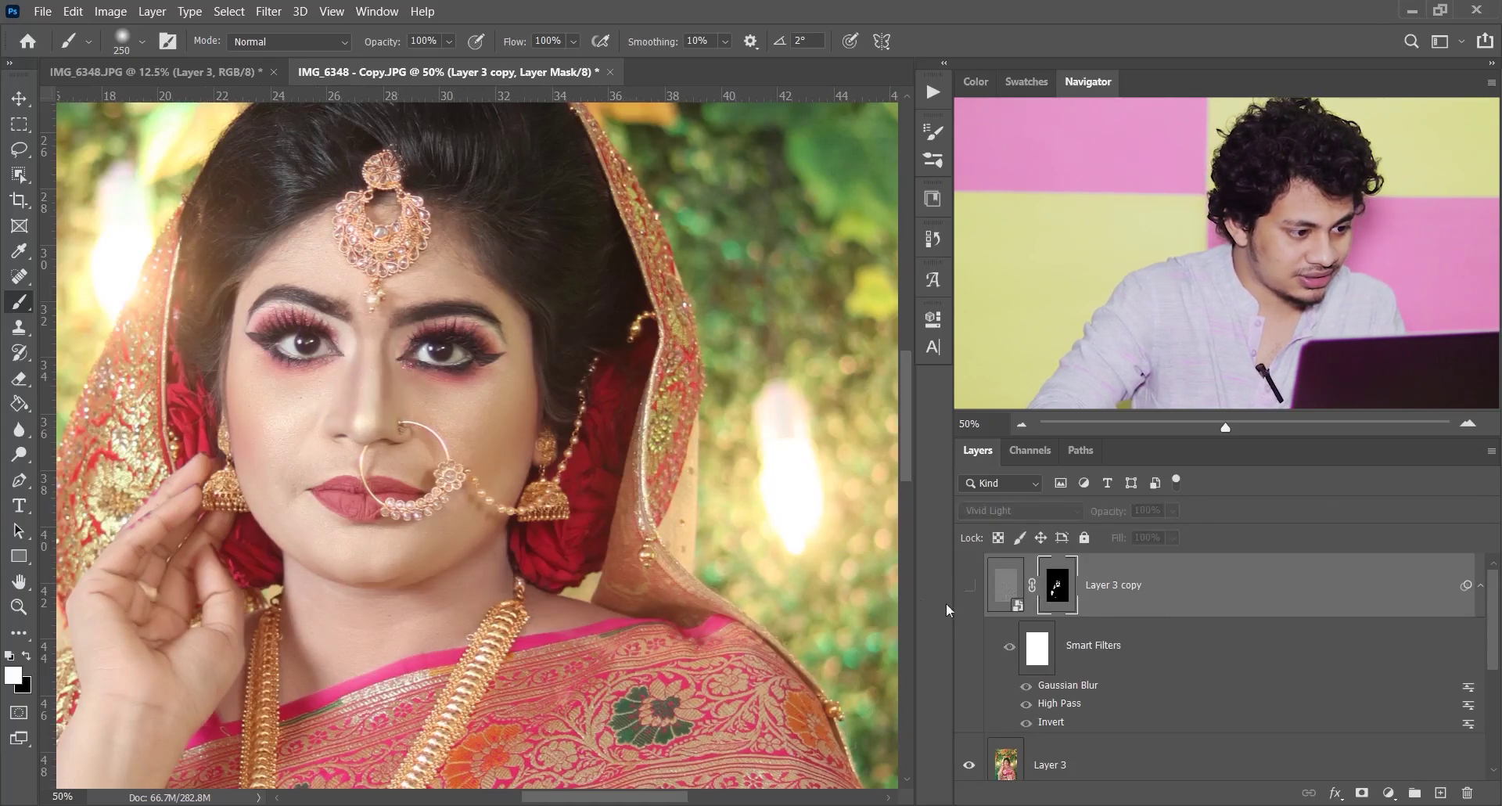
left_click(969, 588)
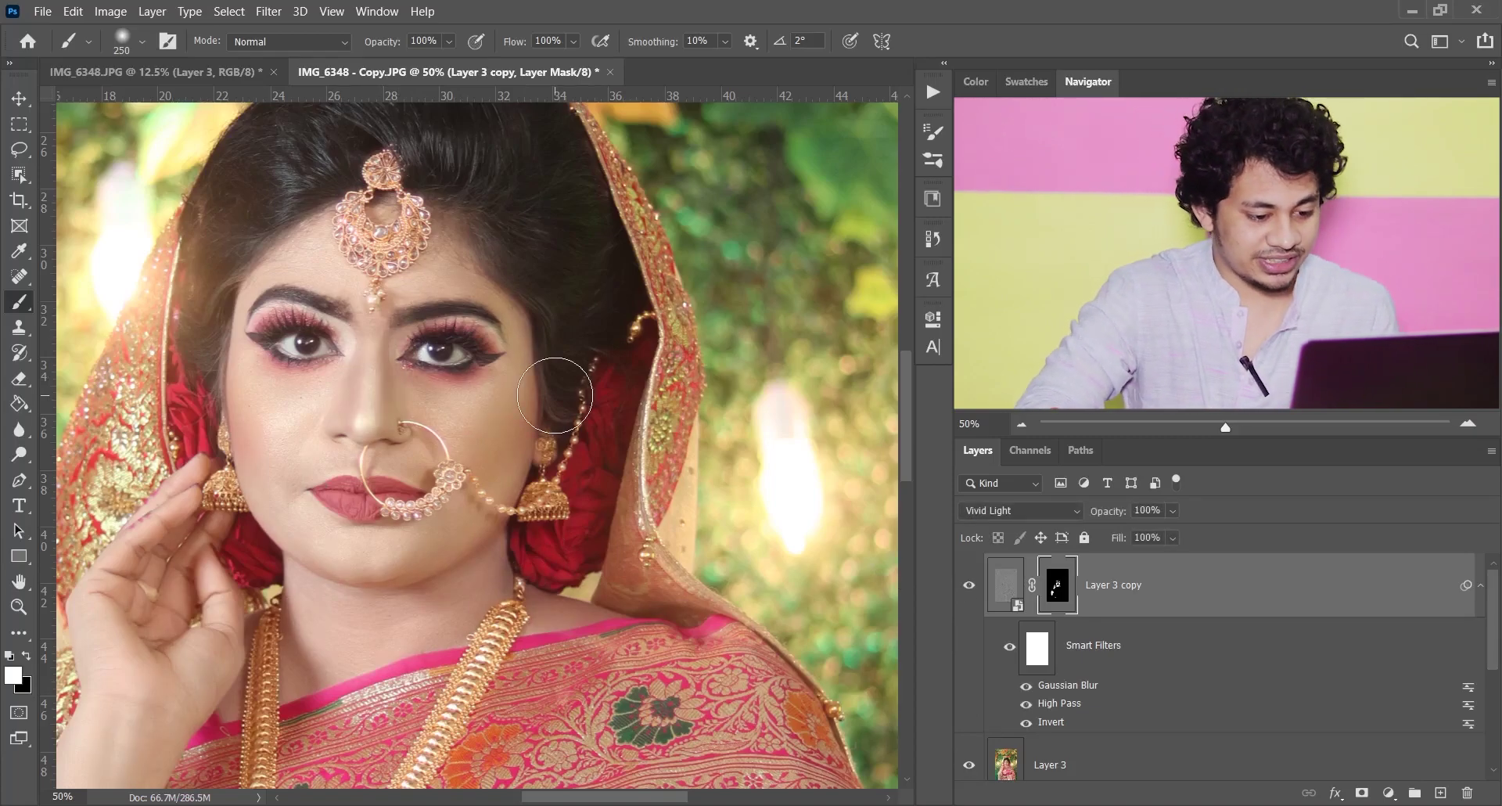
left_click(968, 601)
left_click(968, 601)
key("ctrl+minus")
key("ctrl+minus")
key("ctrl+minus")
key("ctrl+minus")
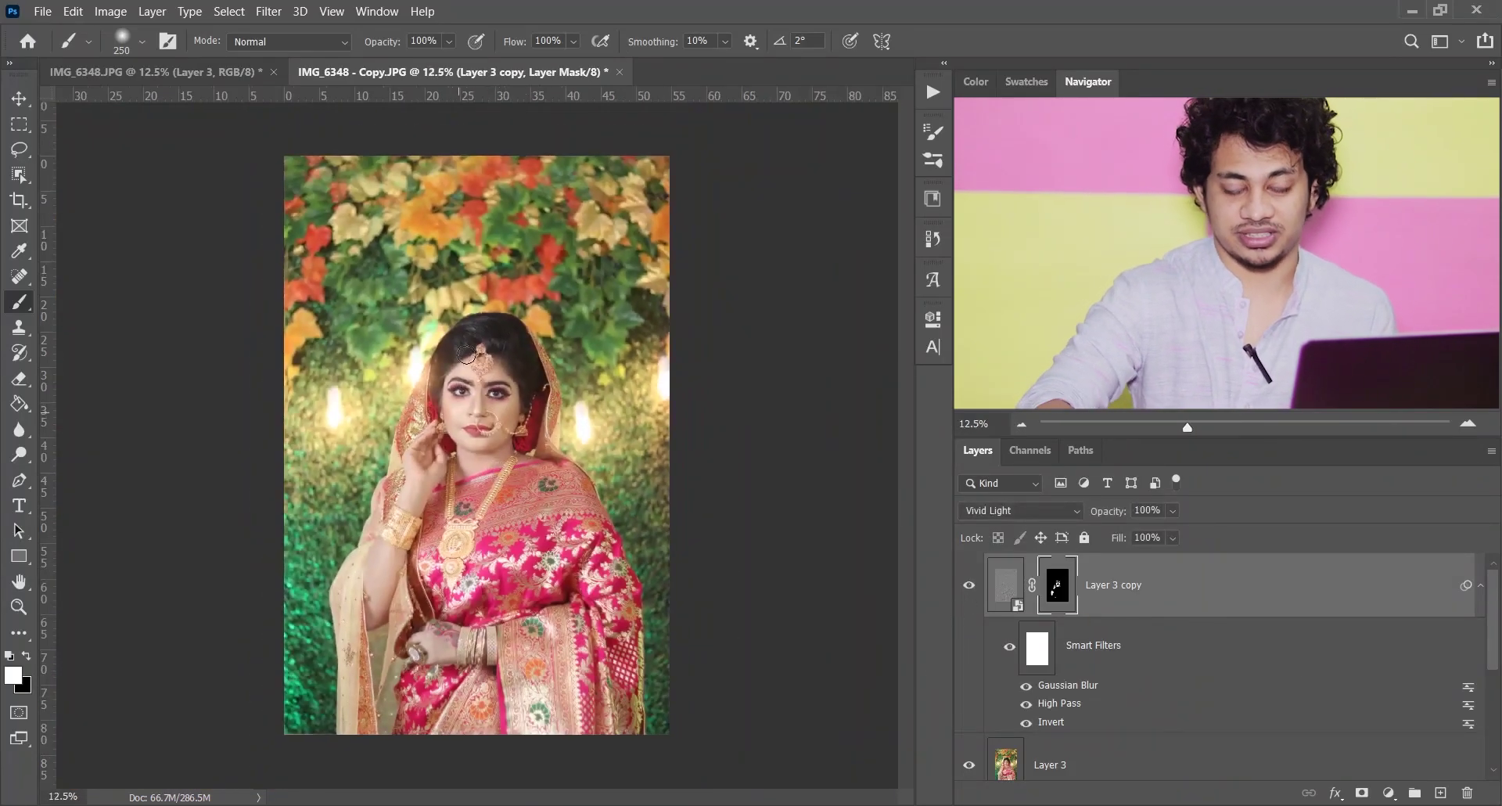
- Stamp all visible layers into a new layer above Layer 3 copy and duplicate the stamped layer
left_click(1006, 585)
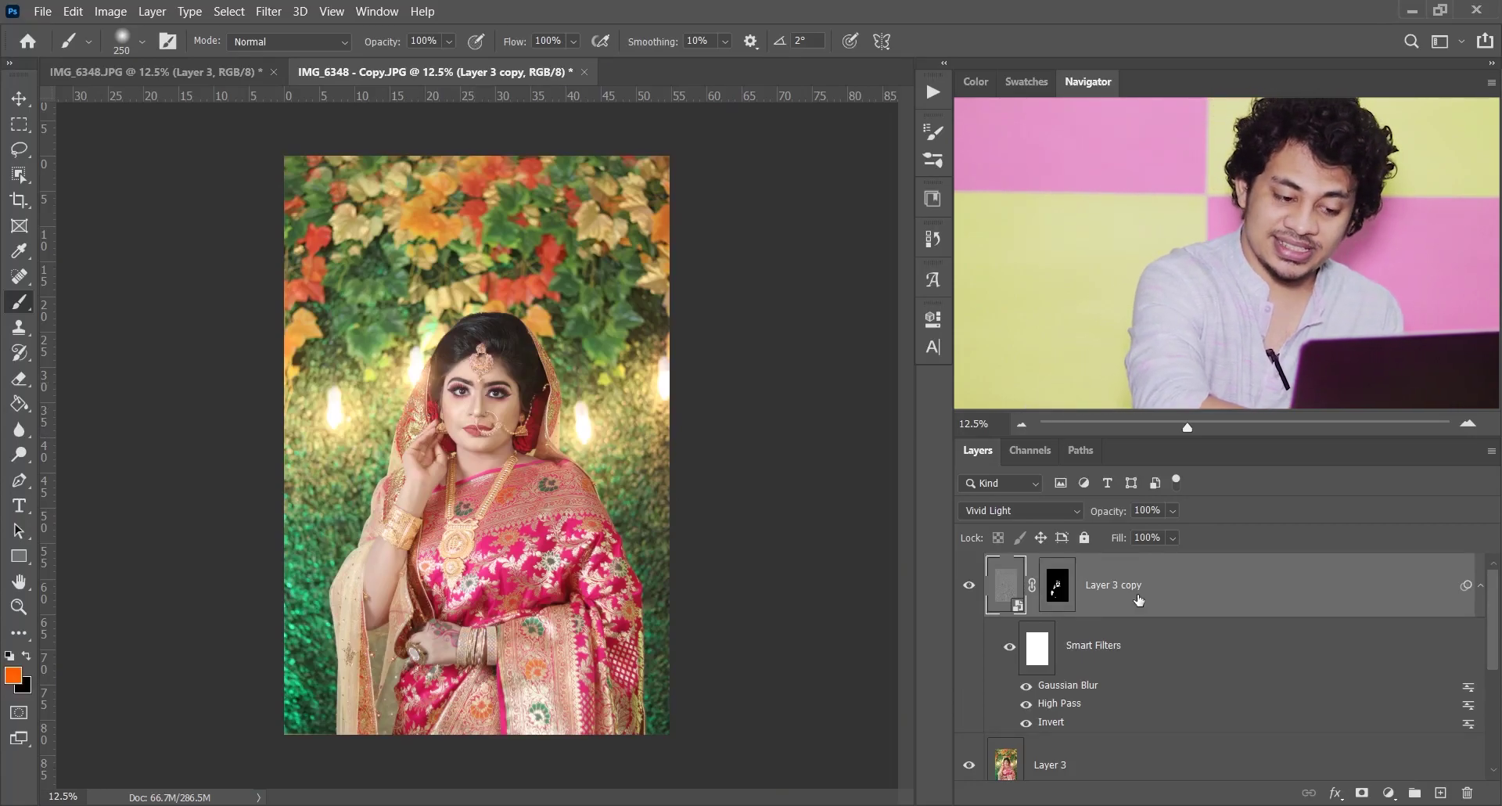
key("ctrl+shift+alt+e")
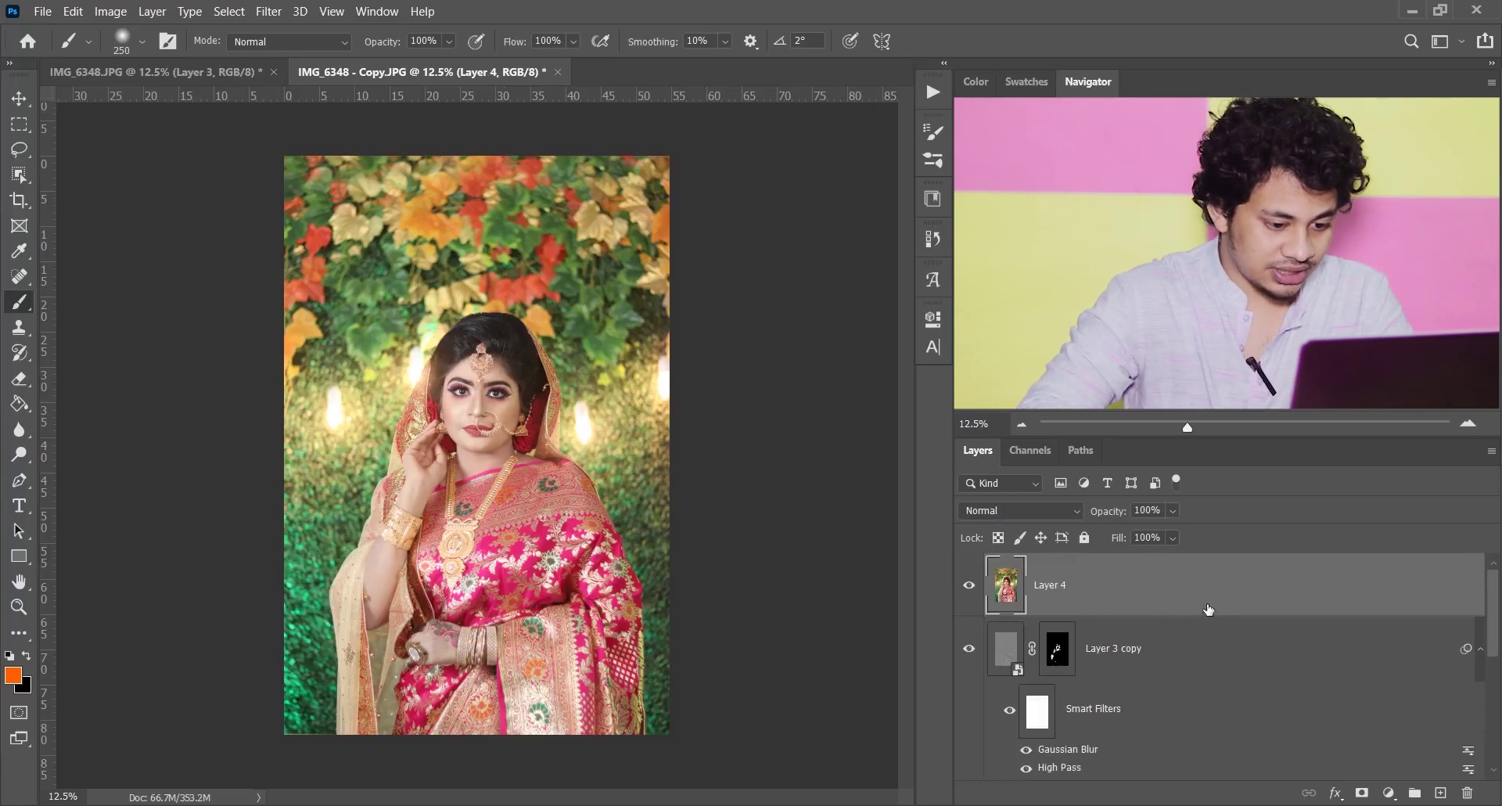
key("ctrl+j")
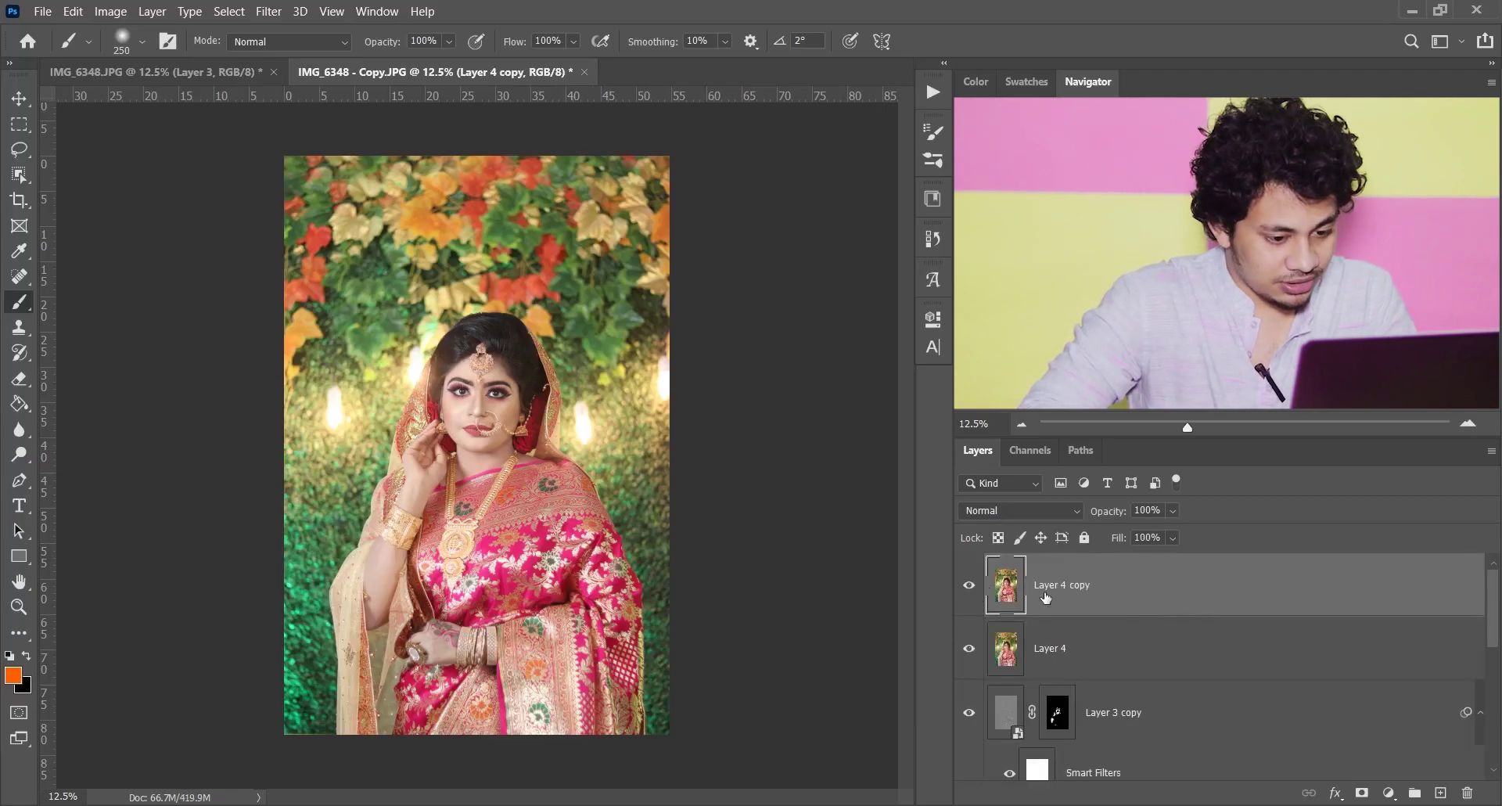
scroll(1046, 599, "down", 1)
scroll(1042, 600, "up", 1)
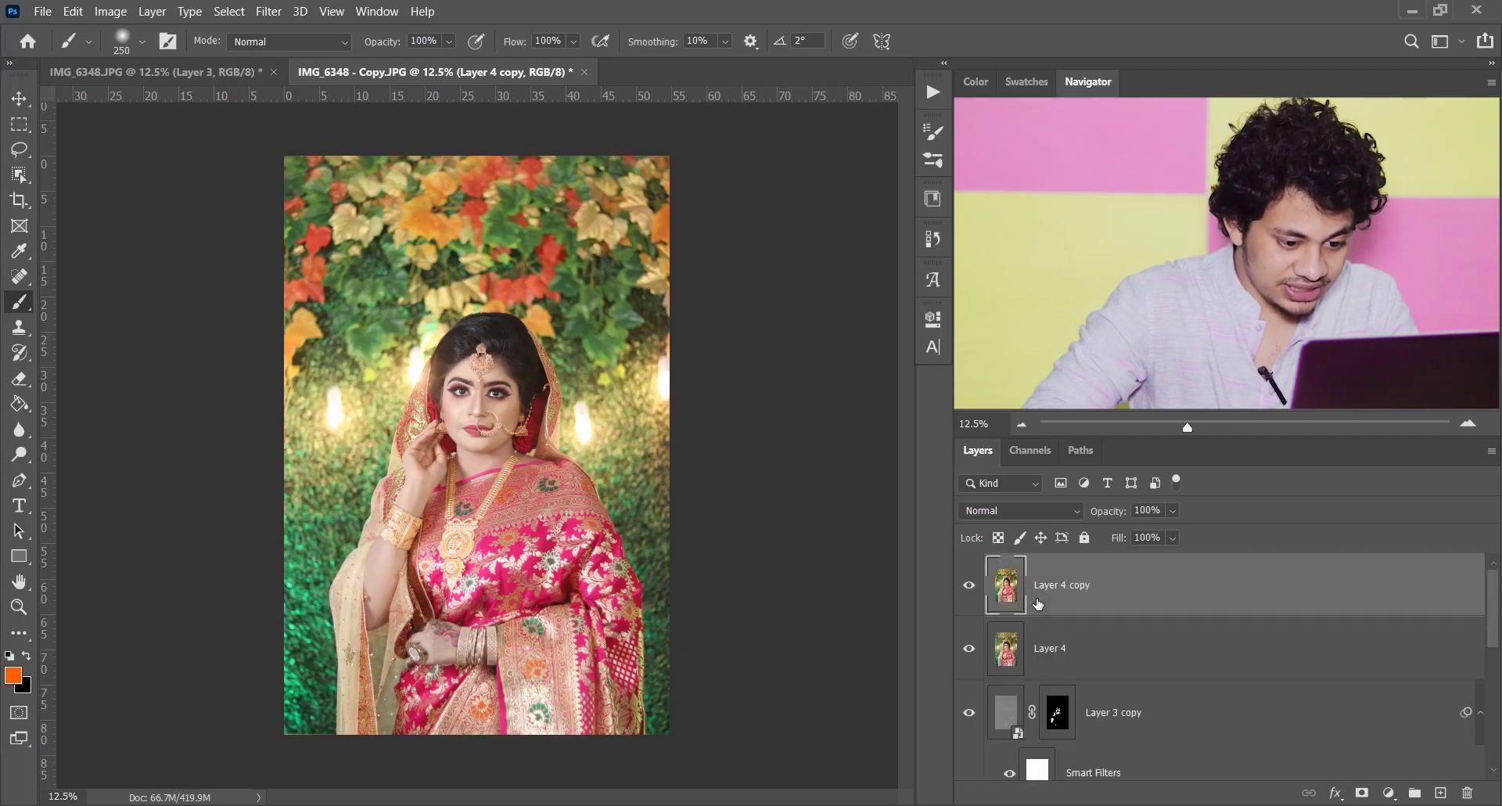
- Hide Layer 4 copy and set the blend mode of Layer 4 to Screen in its blending options
left_click(970, 587)
left_click(1081, 632)
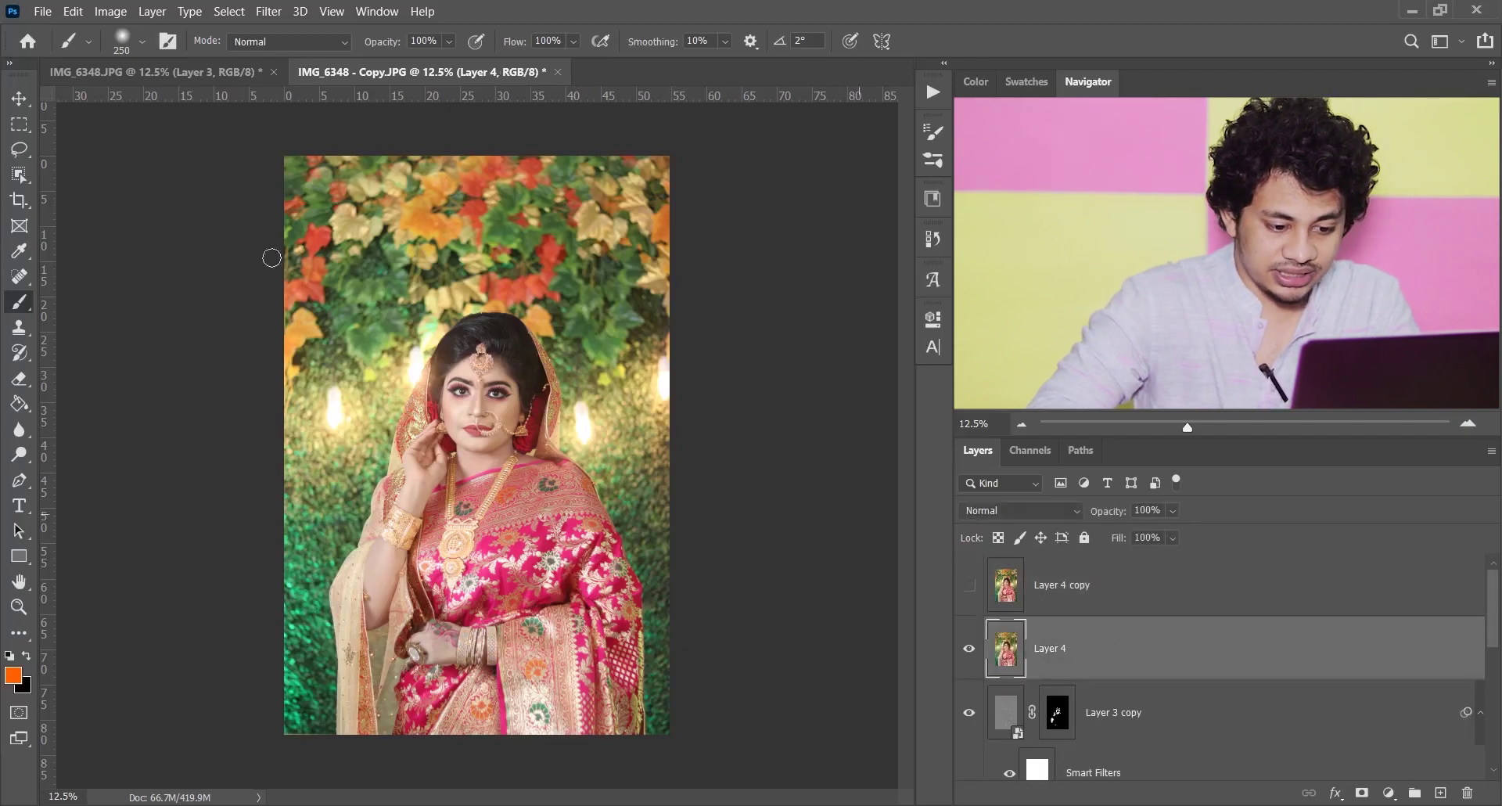
left_click(1336, 793)
left_click(1377, 605)
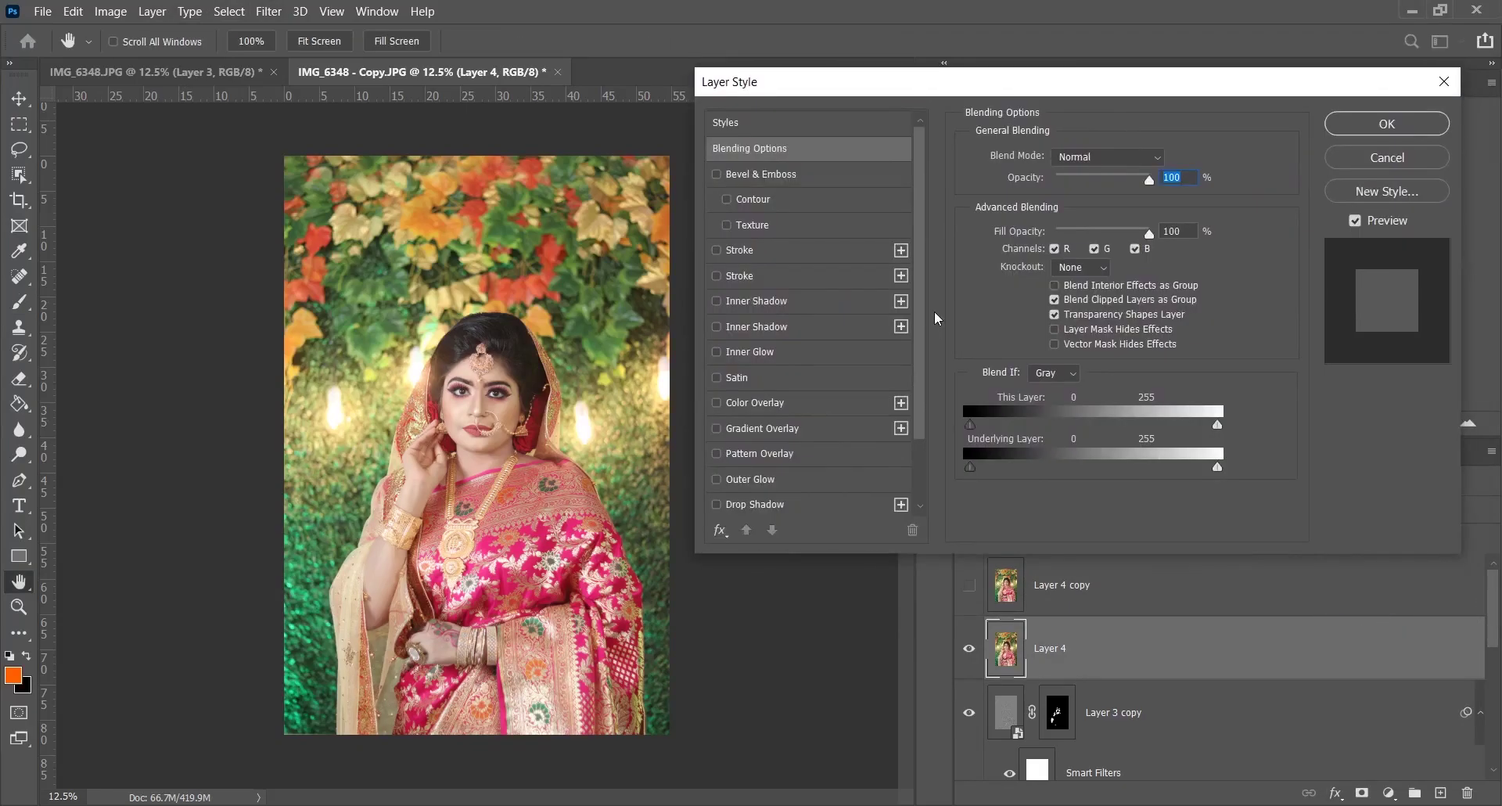
left_click(1123, 157)
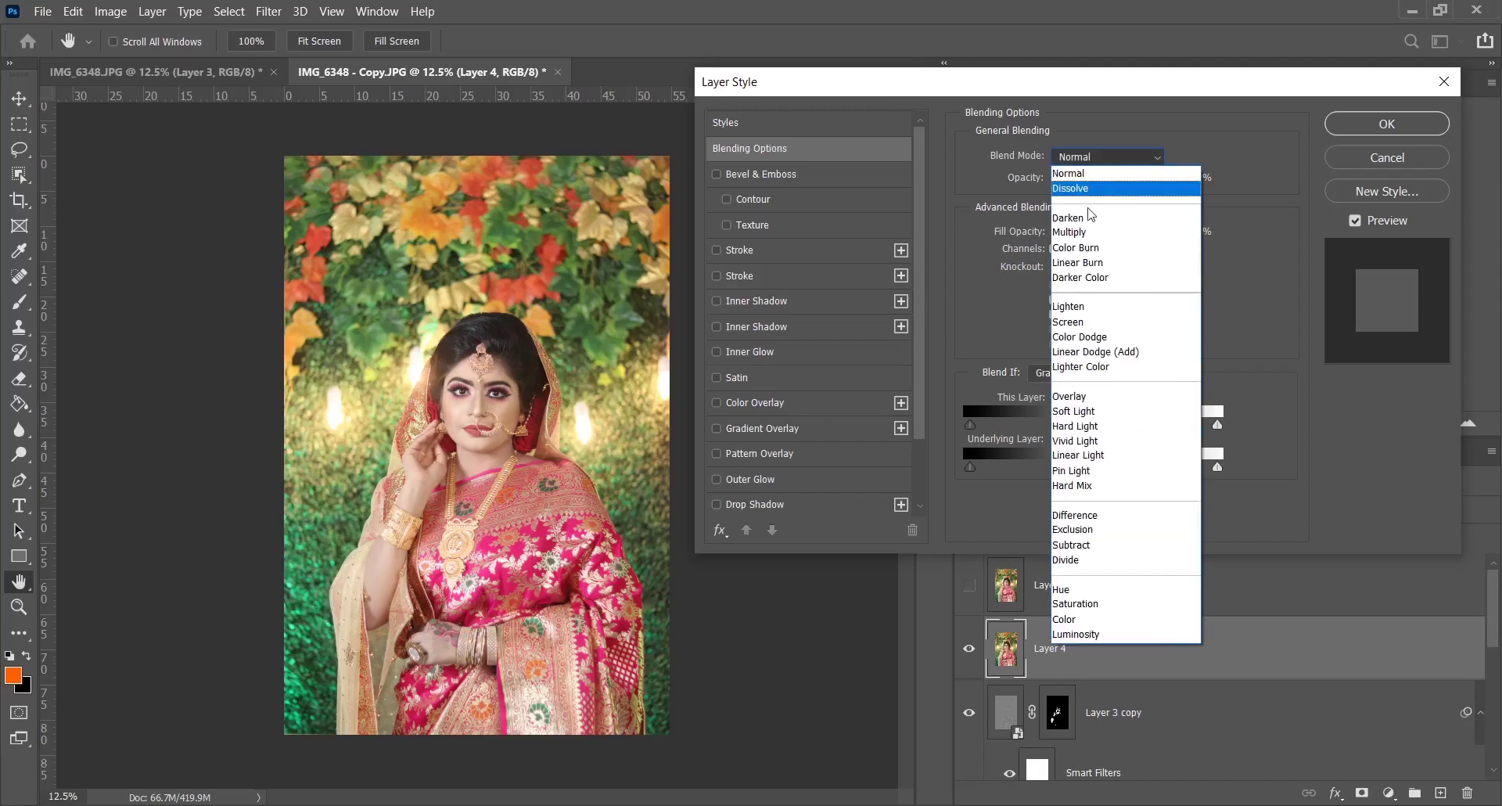
left_click(1096, 334)
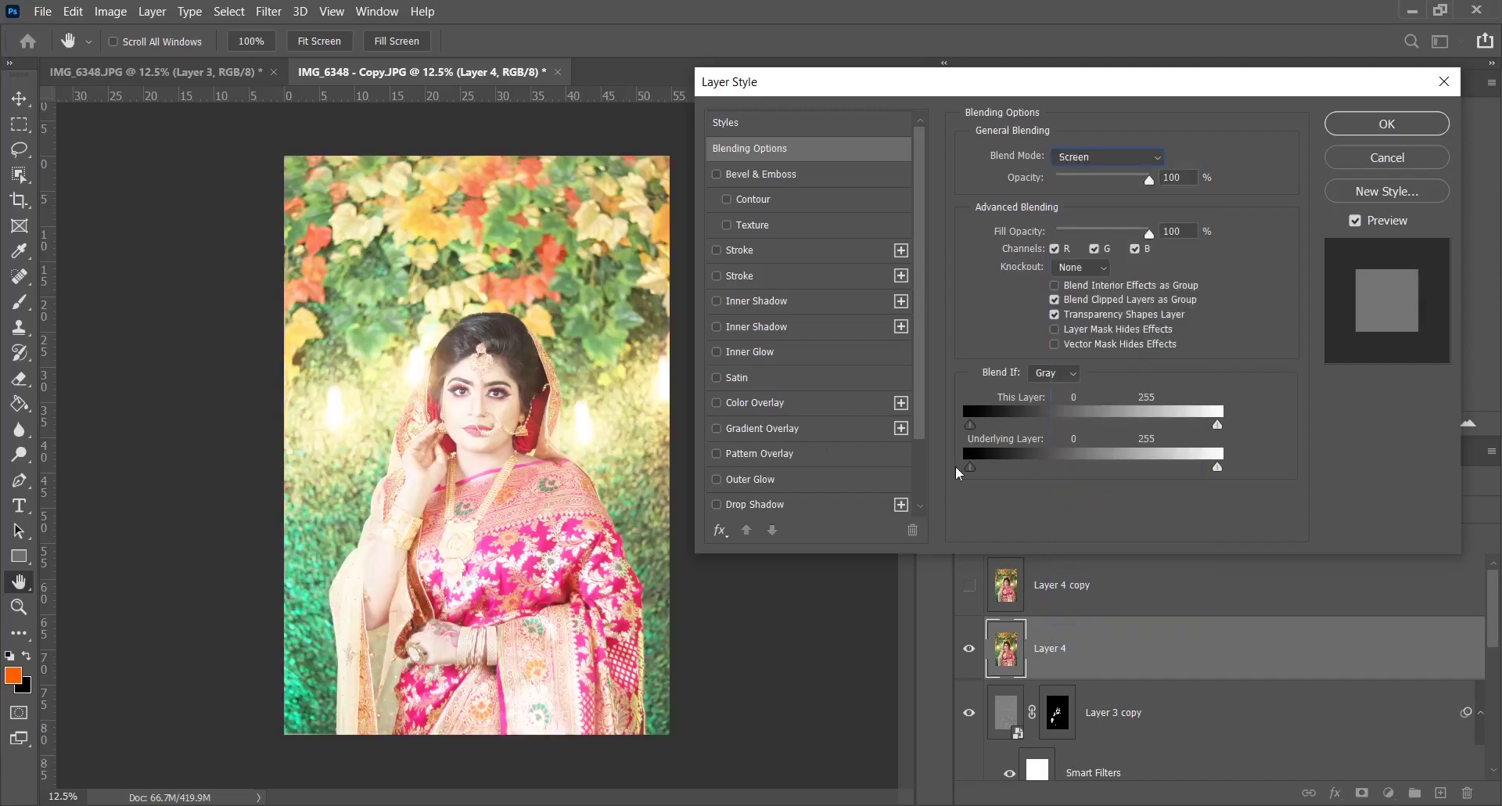
- Limit Layer 4 to the highlights by splitting the Underlying Layer black Blend If slider to 190 / 232, and apply the layer style
left_click_drag(970, 467, 1145, 468)
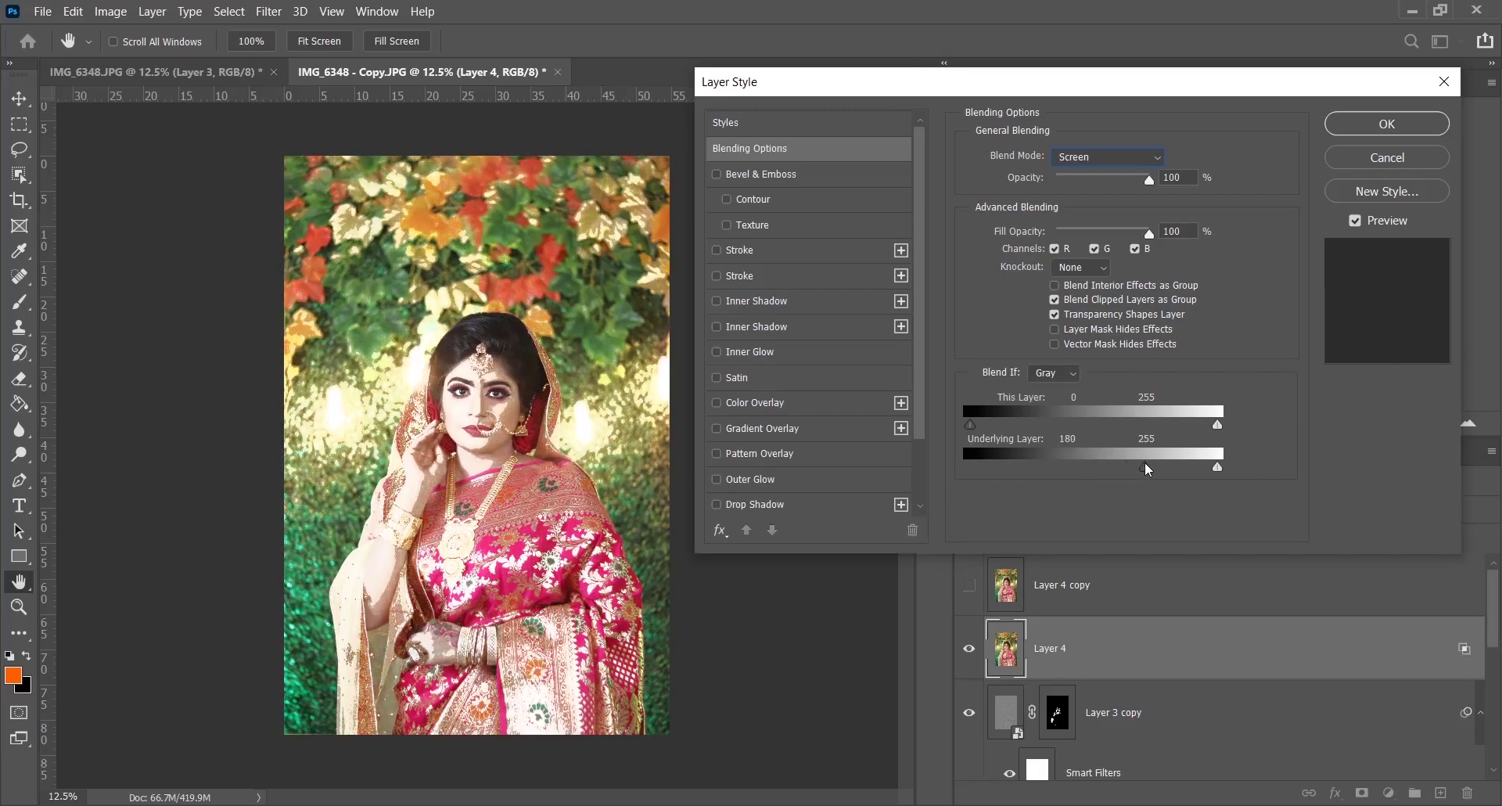
key("ctrl+plus")
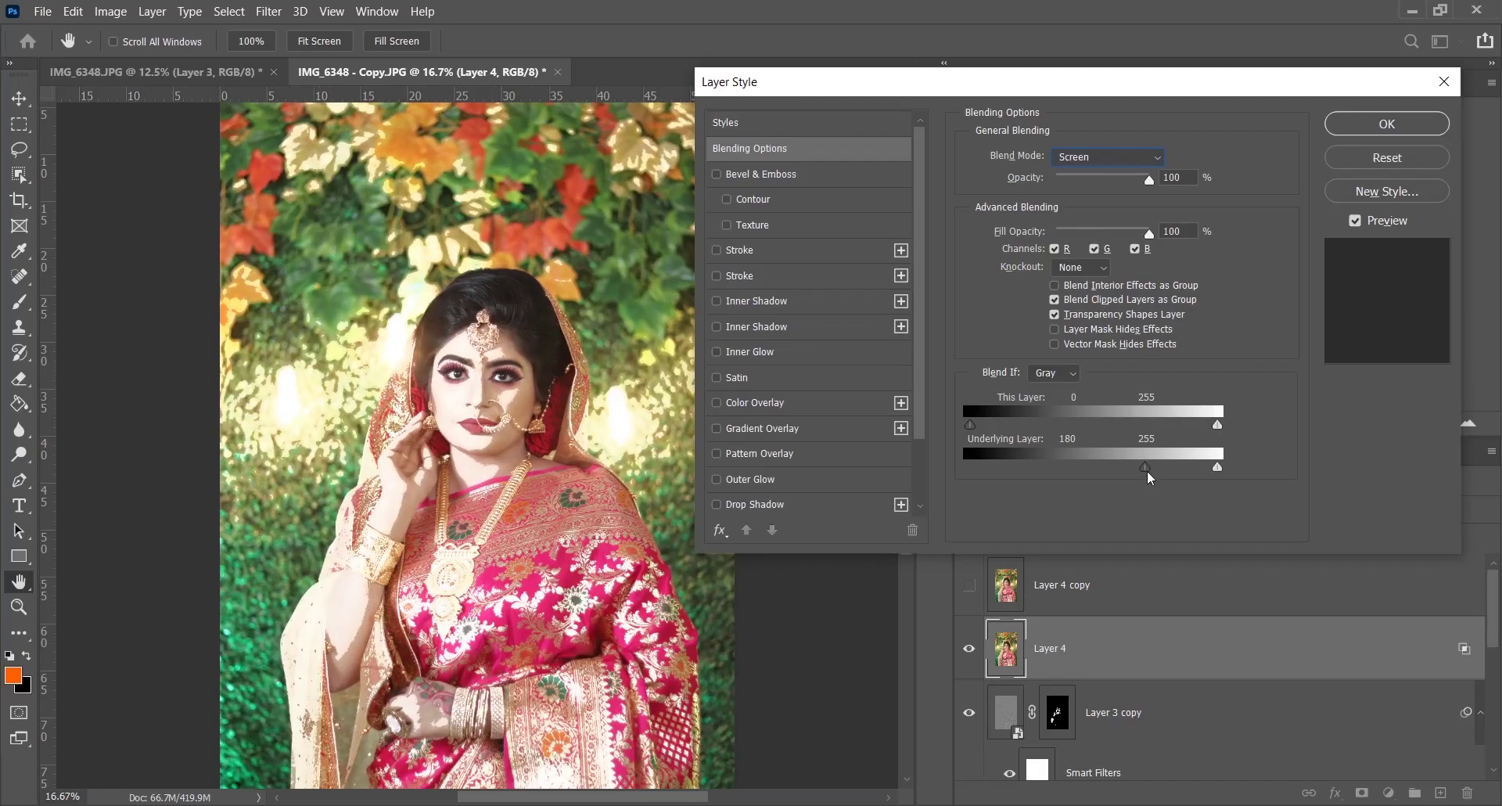
mouse_move(1142, 468)
left_mouse_down()
mouse_move(1113, 466)
mouse_move(1171, 465)
left_mouse_up()
left_click_drag(1176, 470, 1175, 471)
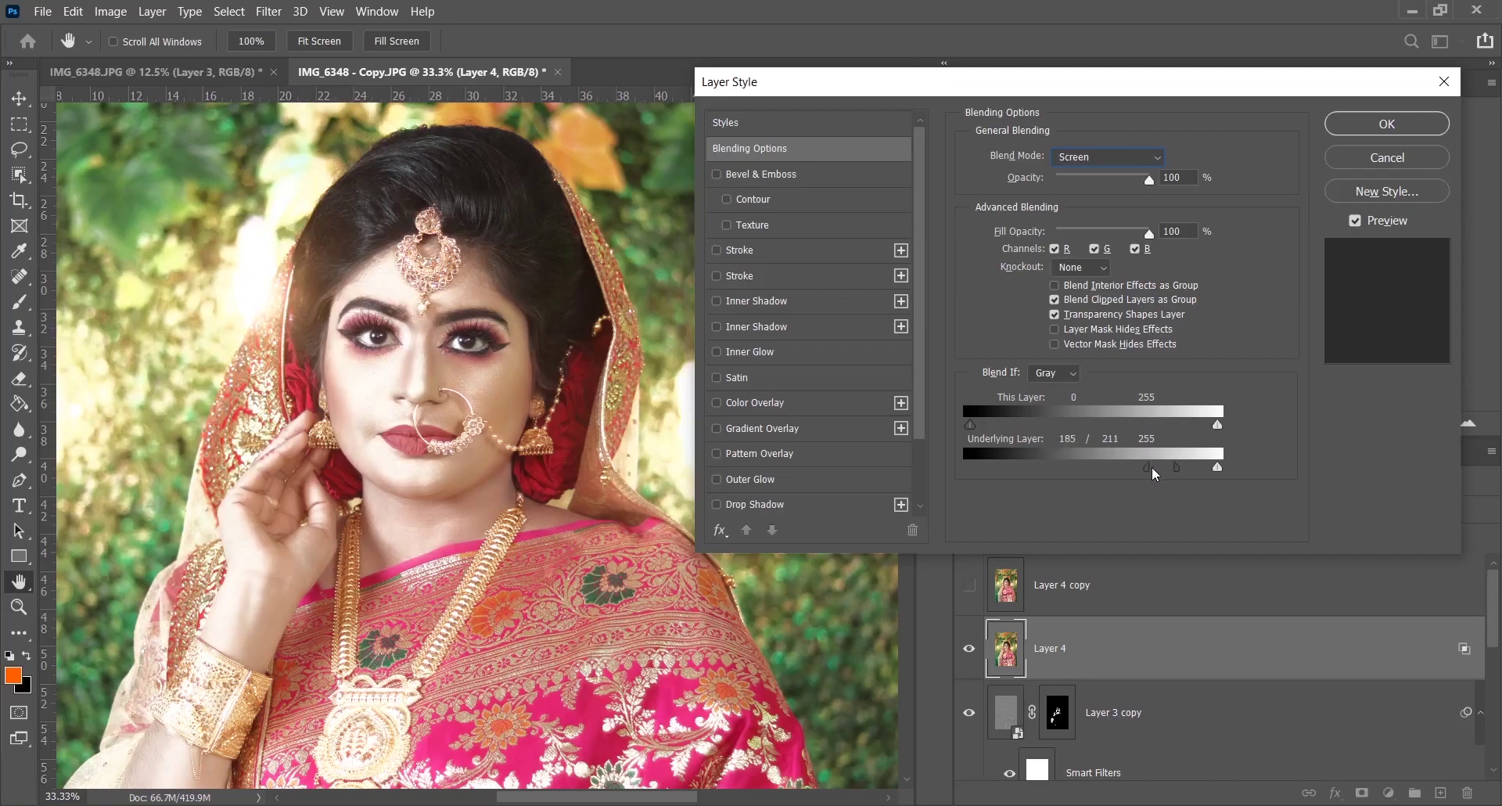
mouse_move(1179, 464)
left_mouse_down()
mouse_move(1194, 465)
mouse_move(1160, 466)
mouse_move(1195, 465)
left_mouse_up()
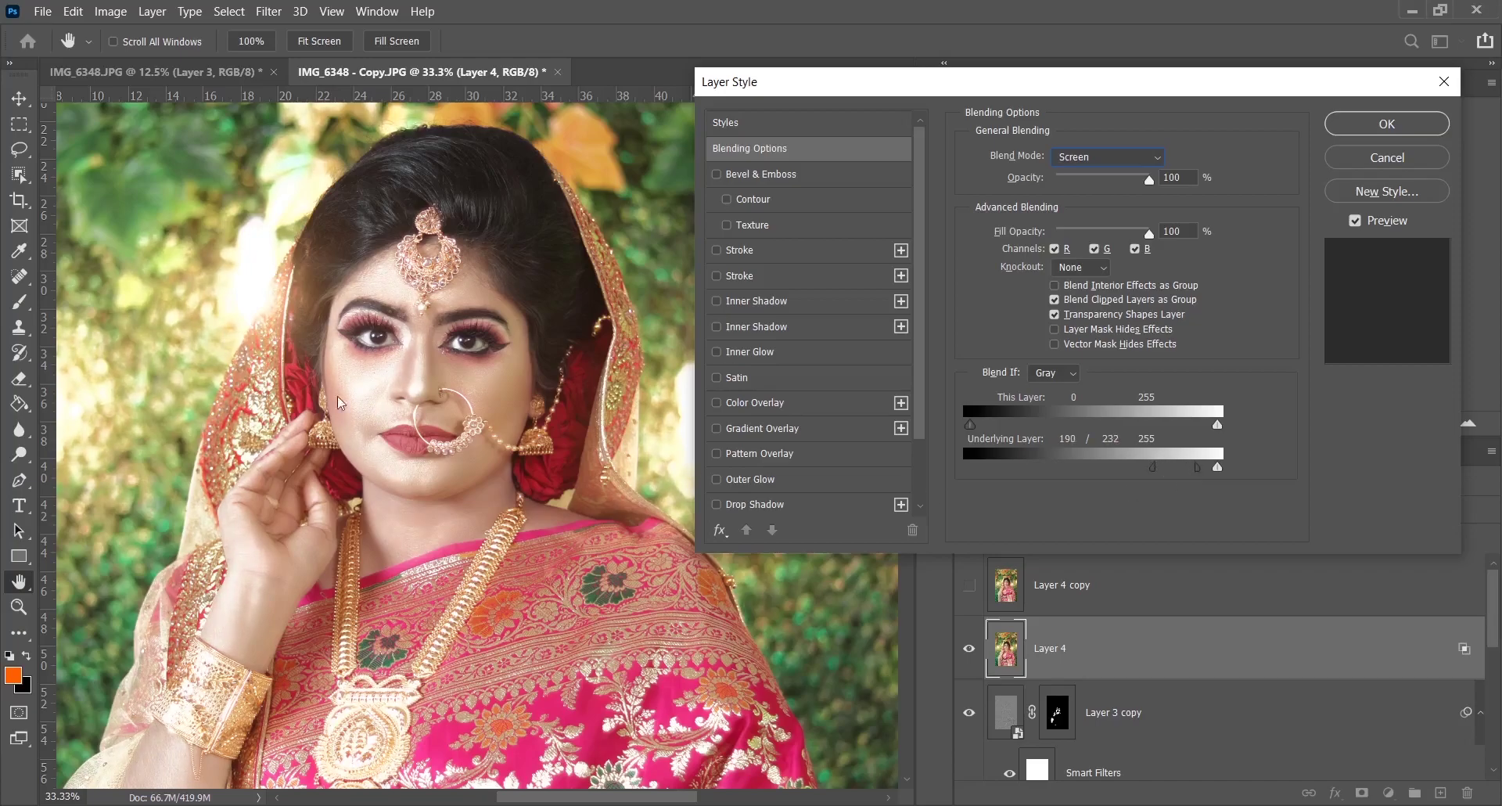
left_click(1357, 221)
left_click(1387, 138)
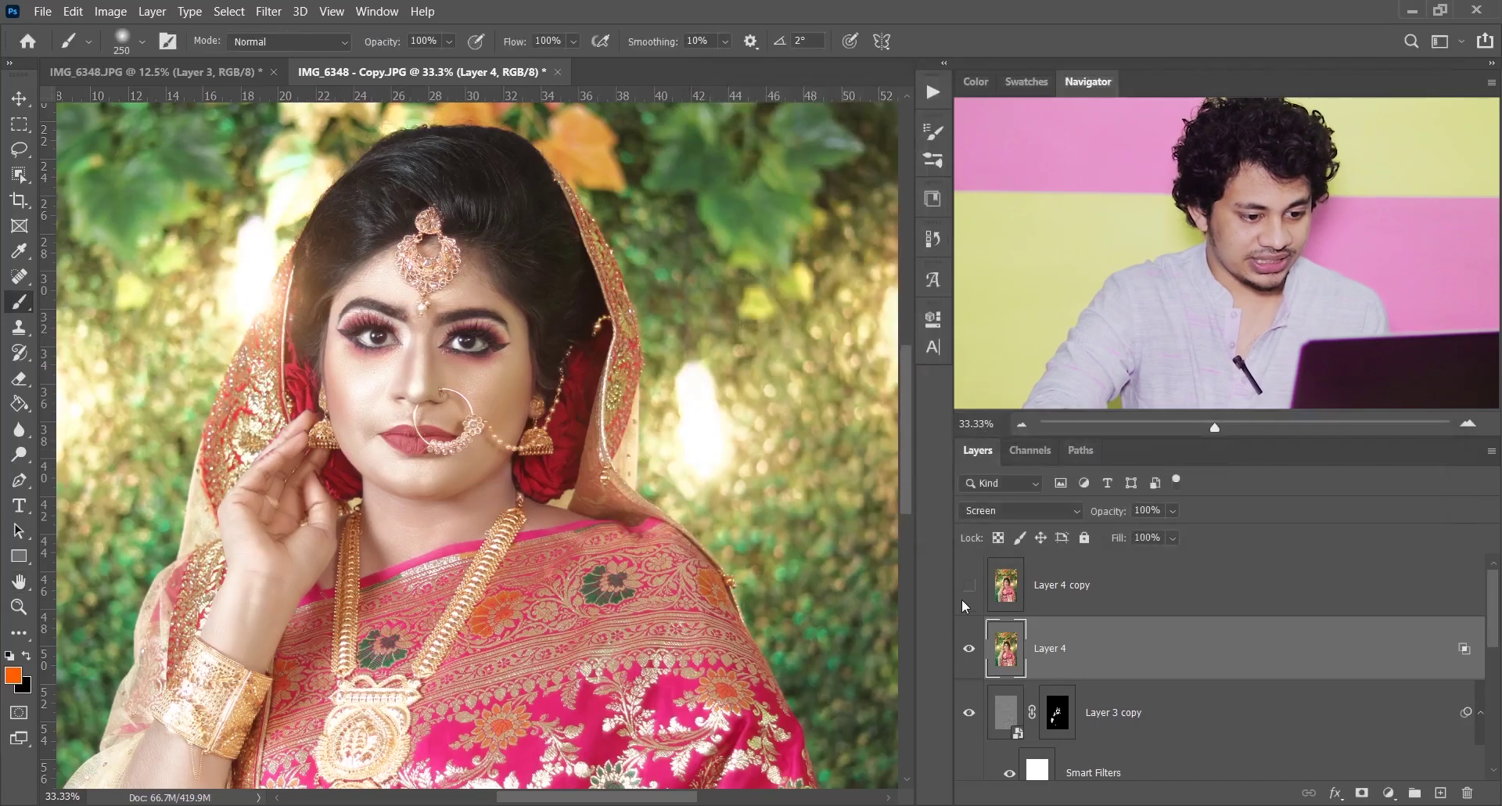
- Show Layer 4 copy and set its blend mode to Multiply in its blending options
left_click(1041, 598)
left_click(969, 585)
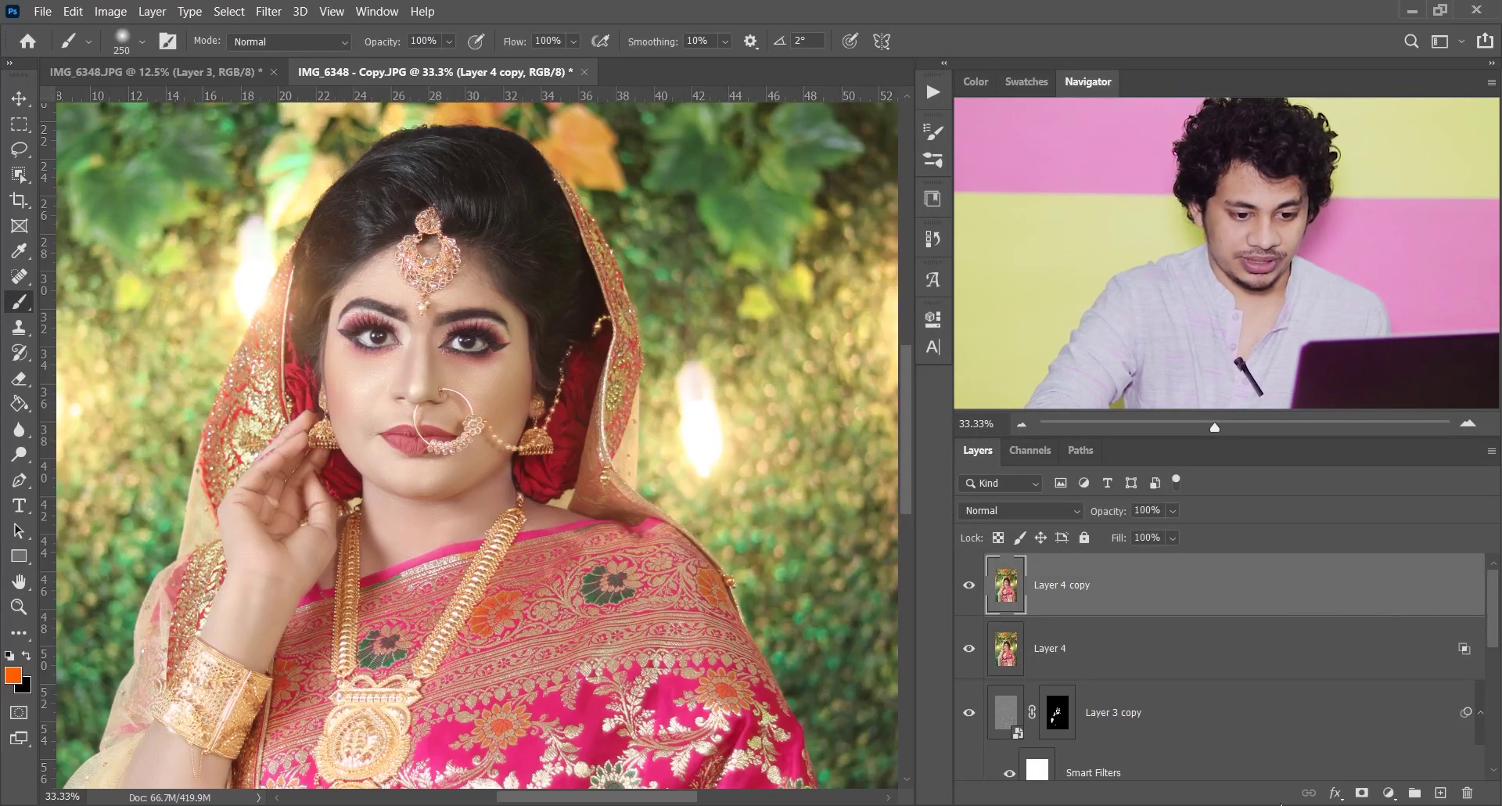
left_click(1350, 794)
left_click(1373, 611)
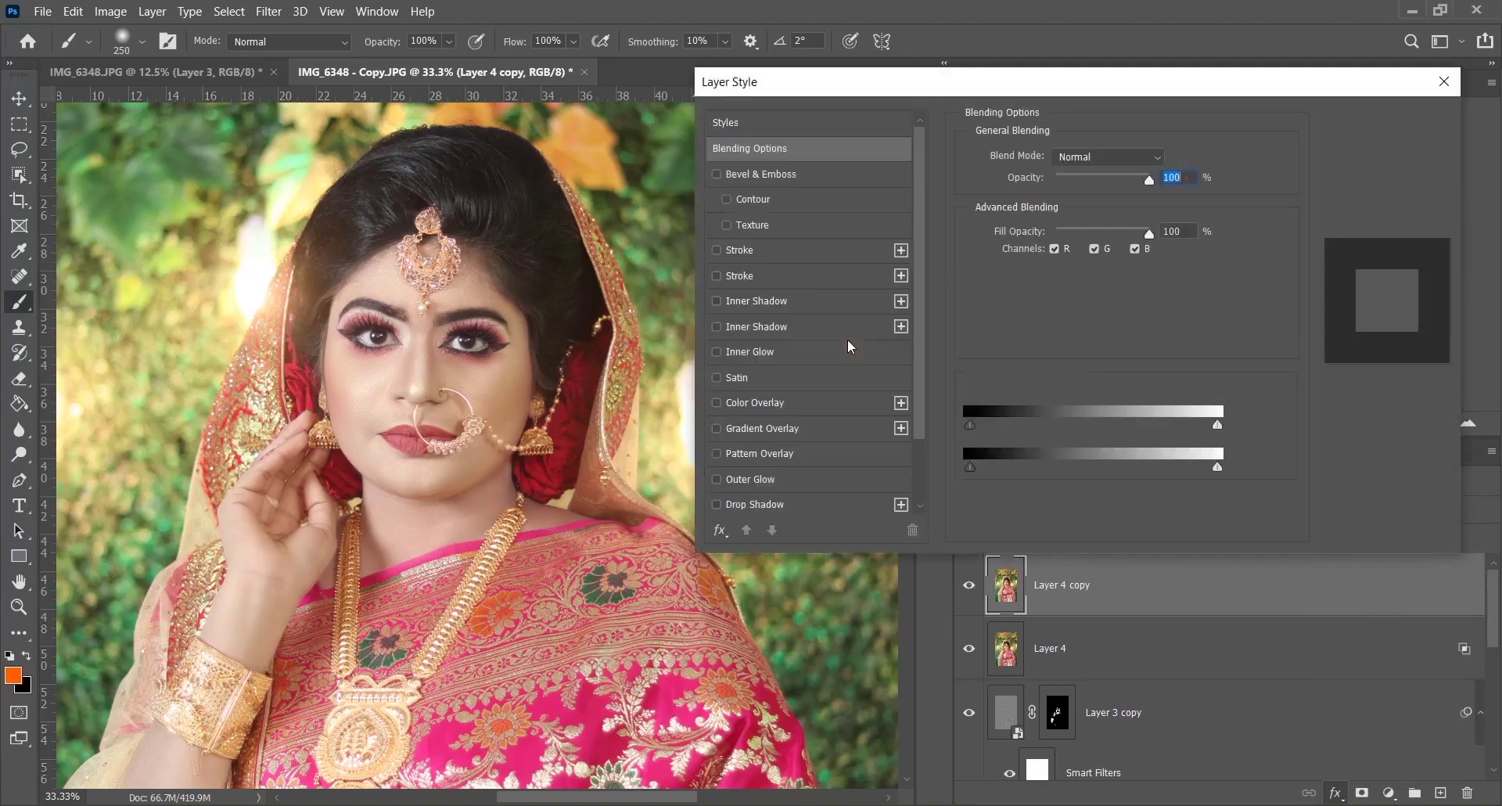
left_click(1125, 159)
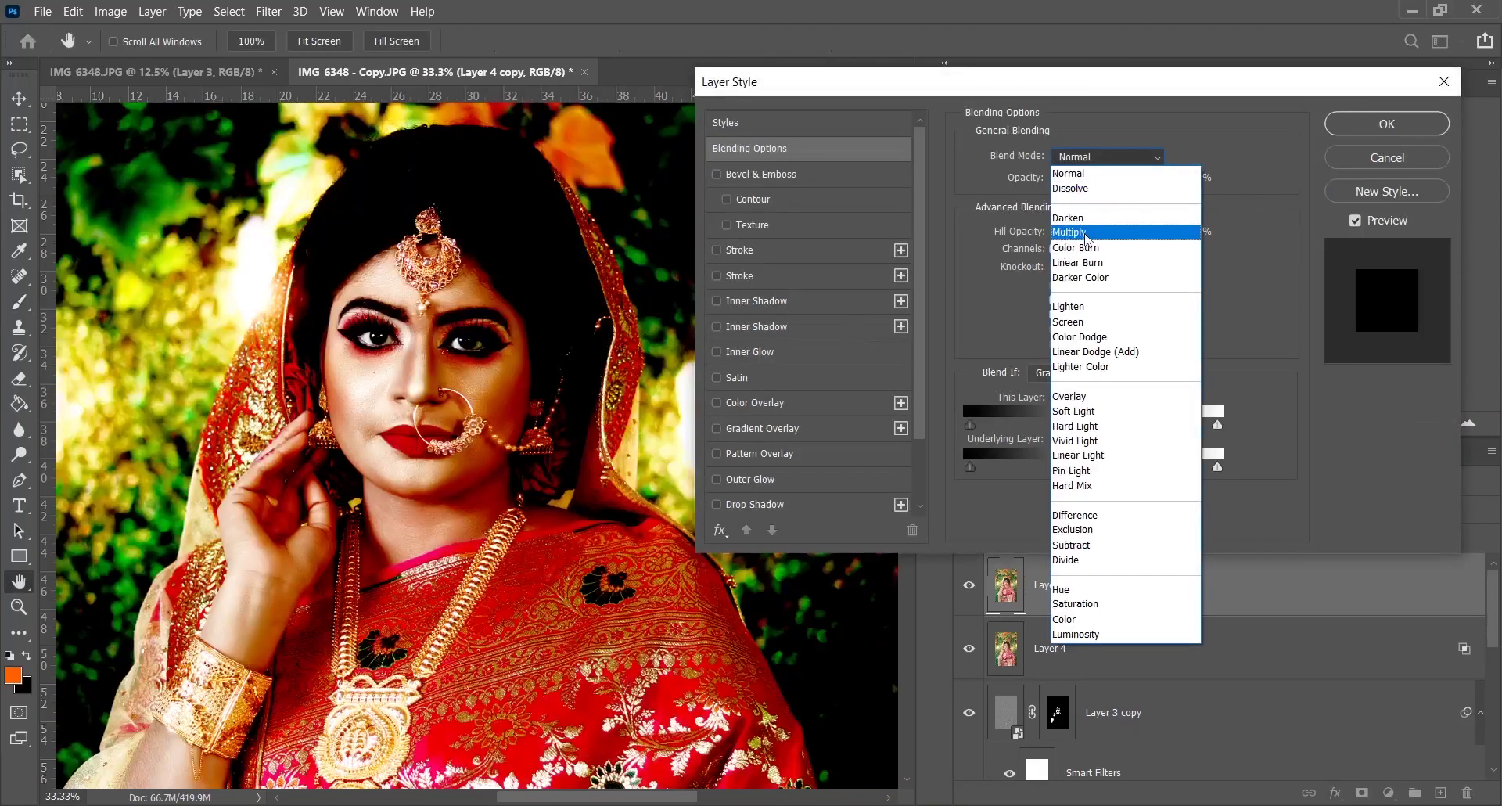
left_click(1087, 238)
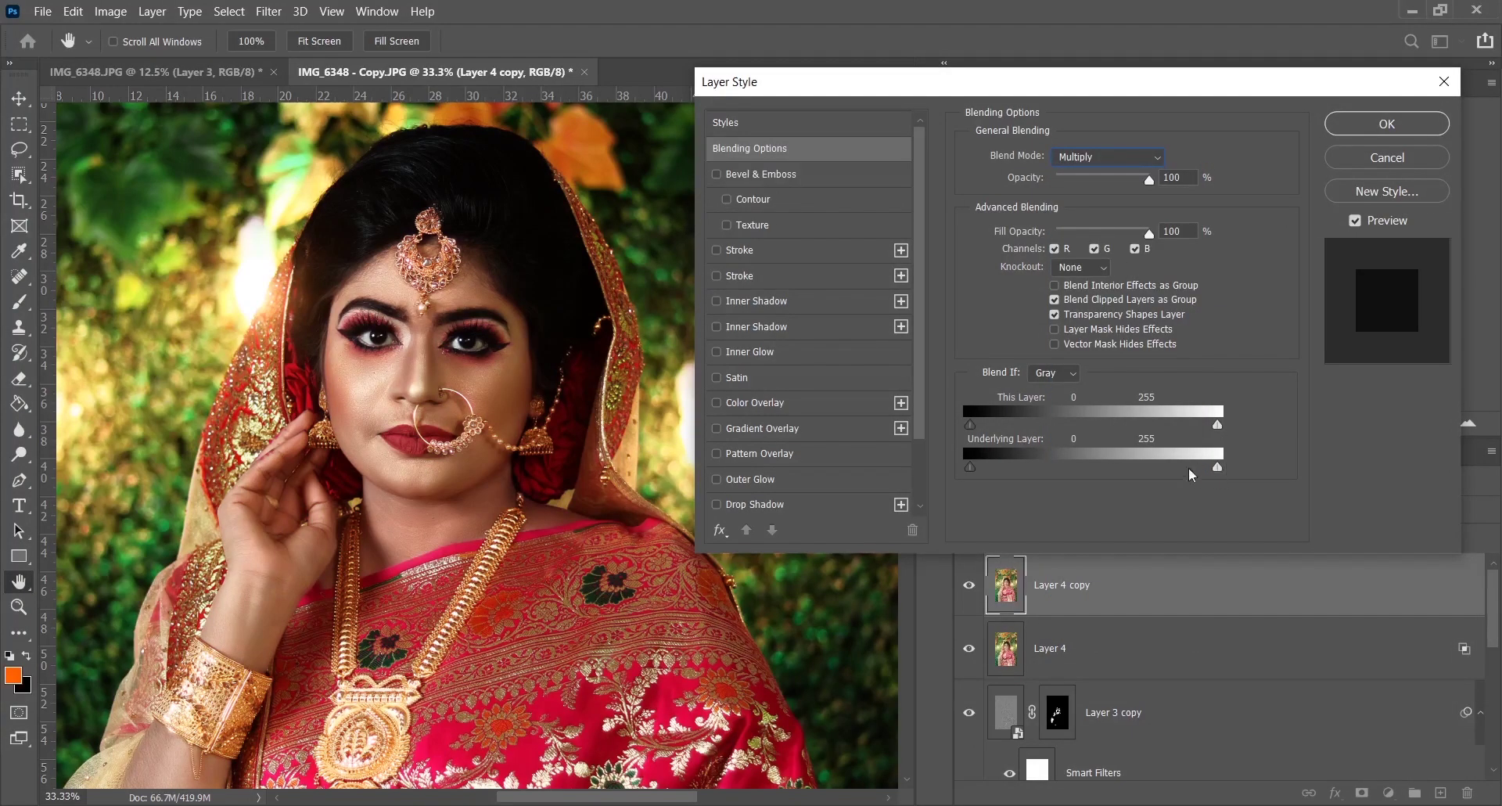
- Limit Layer 4 copy to the shadows by splitting the Underlying Layer white Blend If slider to 79 / 163, apply it and check the effect
left_click_drag(1217, 468, 1080, 469)
left_click_drag(1110, 469, 1111, 470)
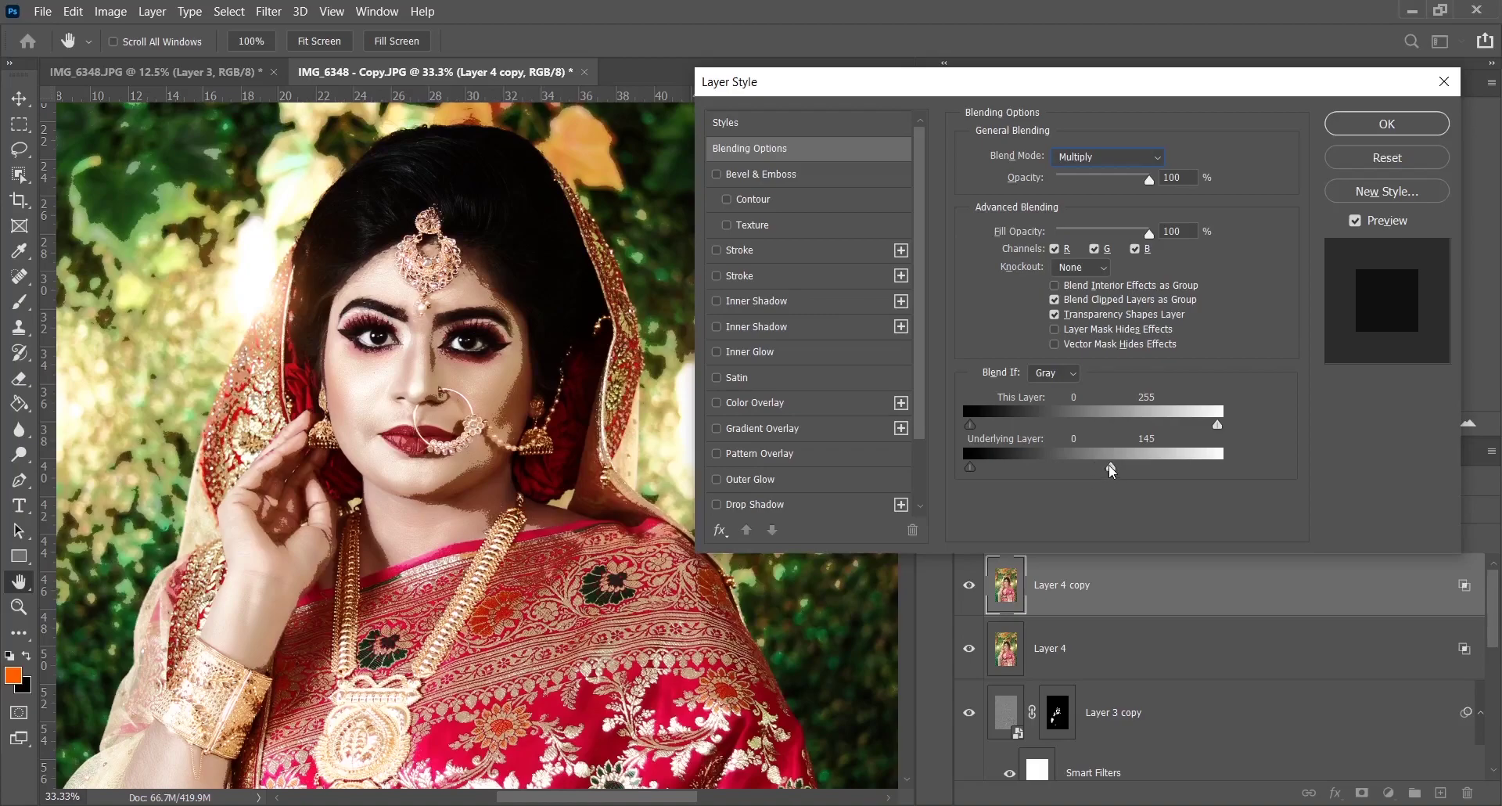
mouse_move(1110, 467)
left_mouse_down()
mouse_move(1084, 467)
mouse_move(1149, 472)
mouse_move(1043, 469)
left_mouse_up()
left_click_drag(1180, 466, 1128, 474)
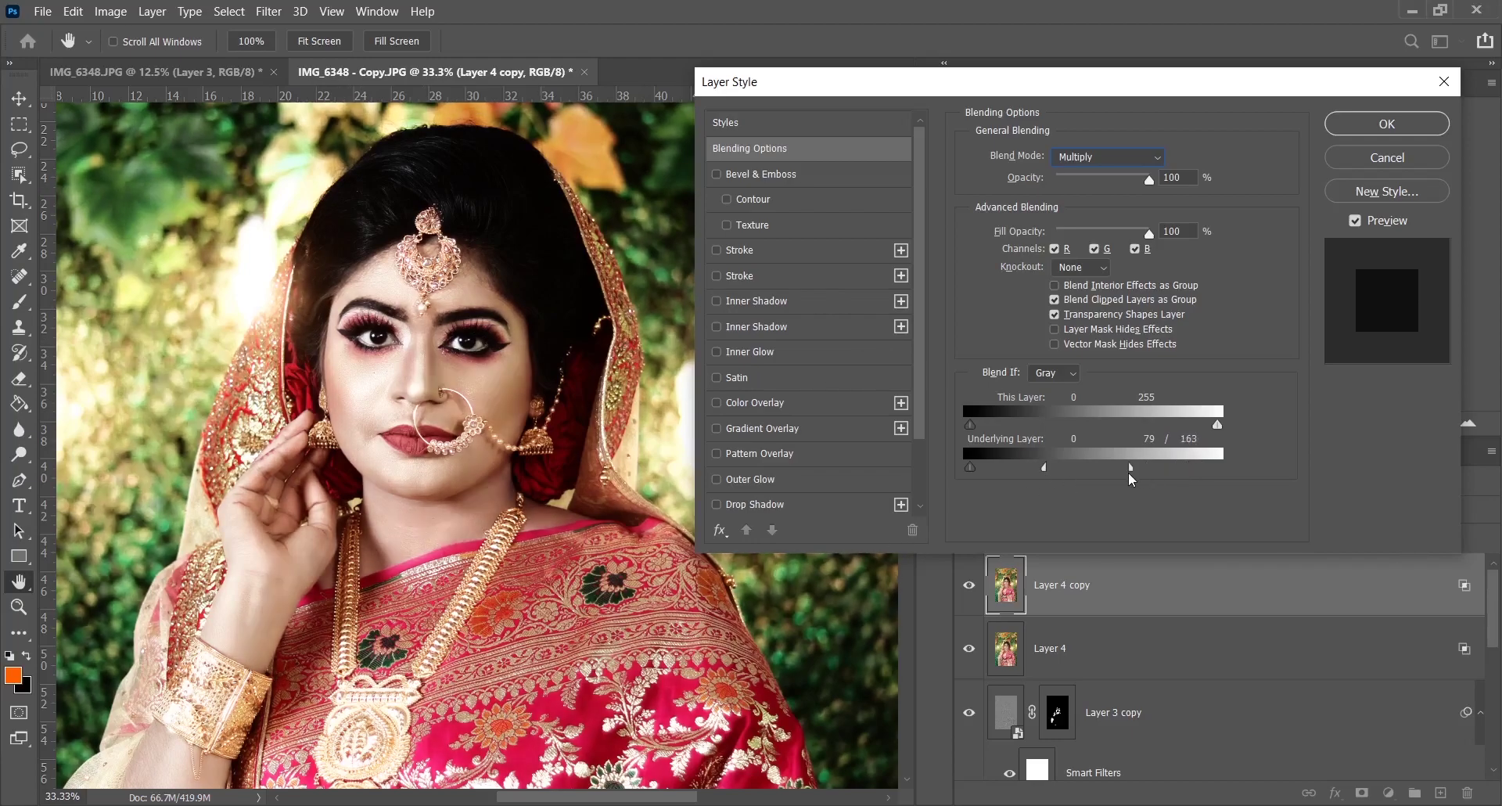
left_click(1386, 124)
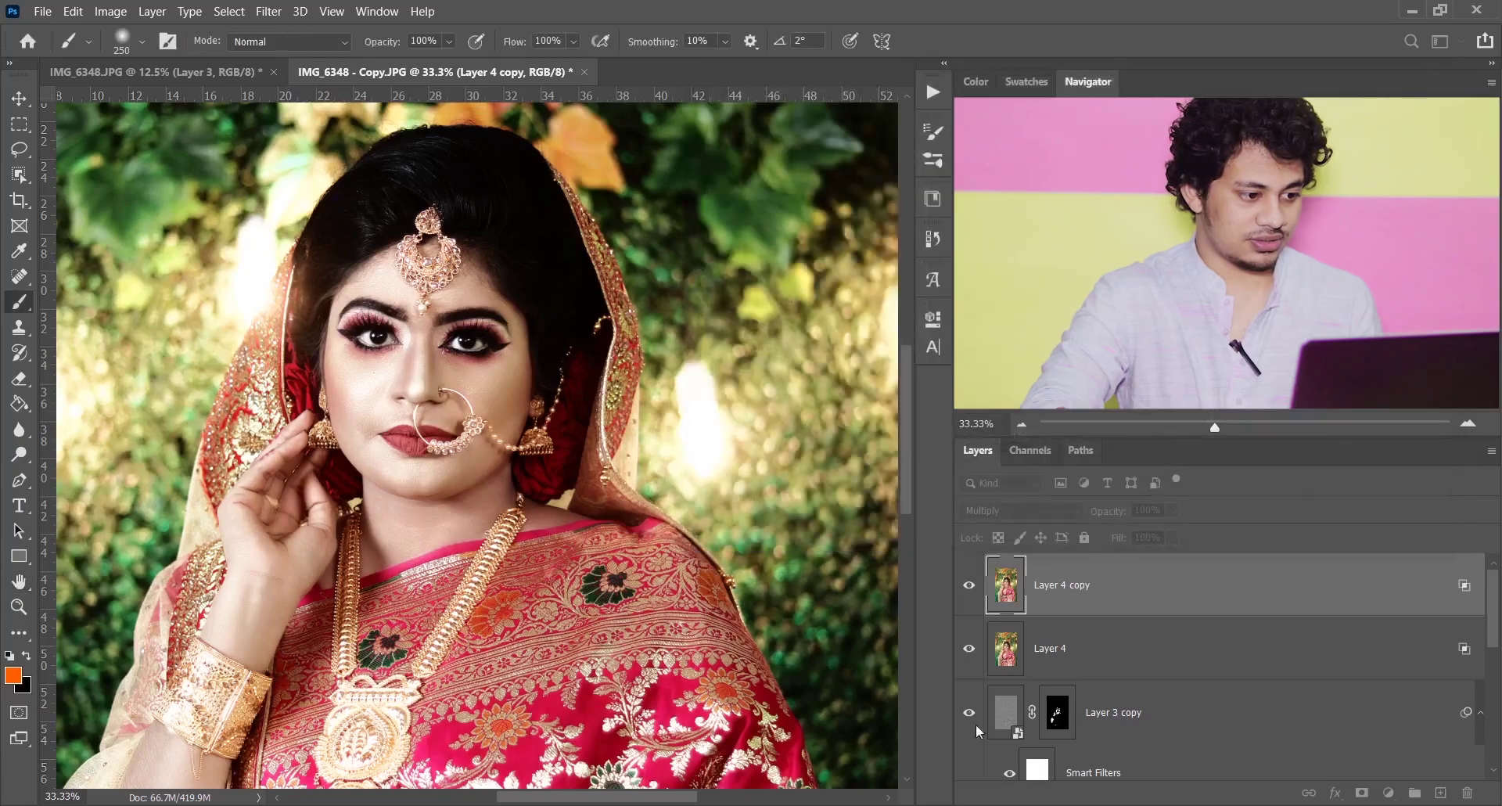
left_click(970, 585)
left_click(969, 586)
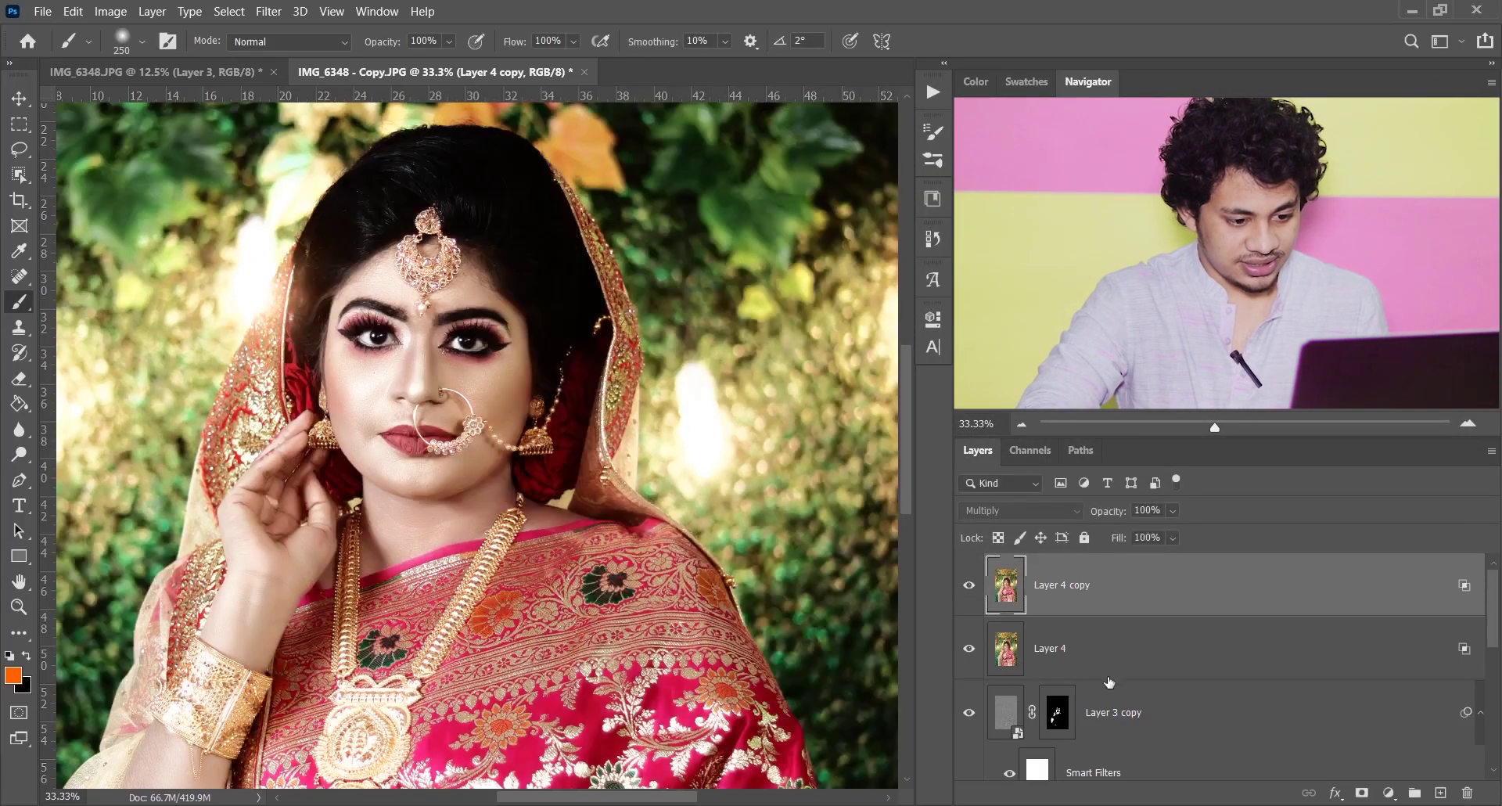
- Group Layer 4 and Layer 4 copy, and add a layer mask to the group
left_click(1109, 648, "shift")
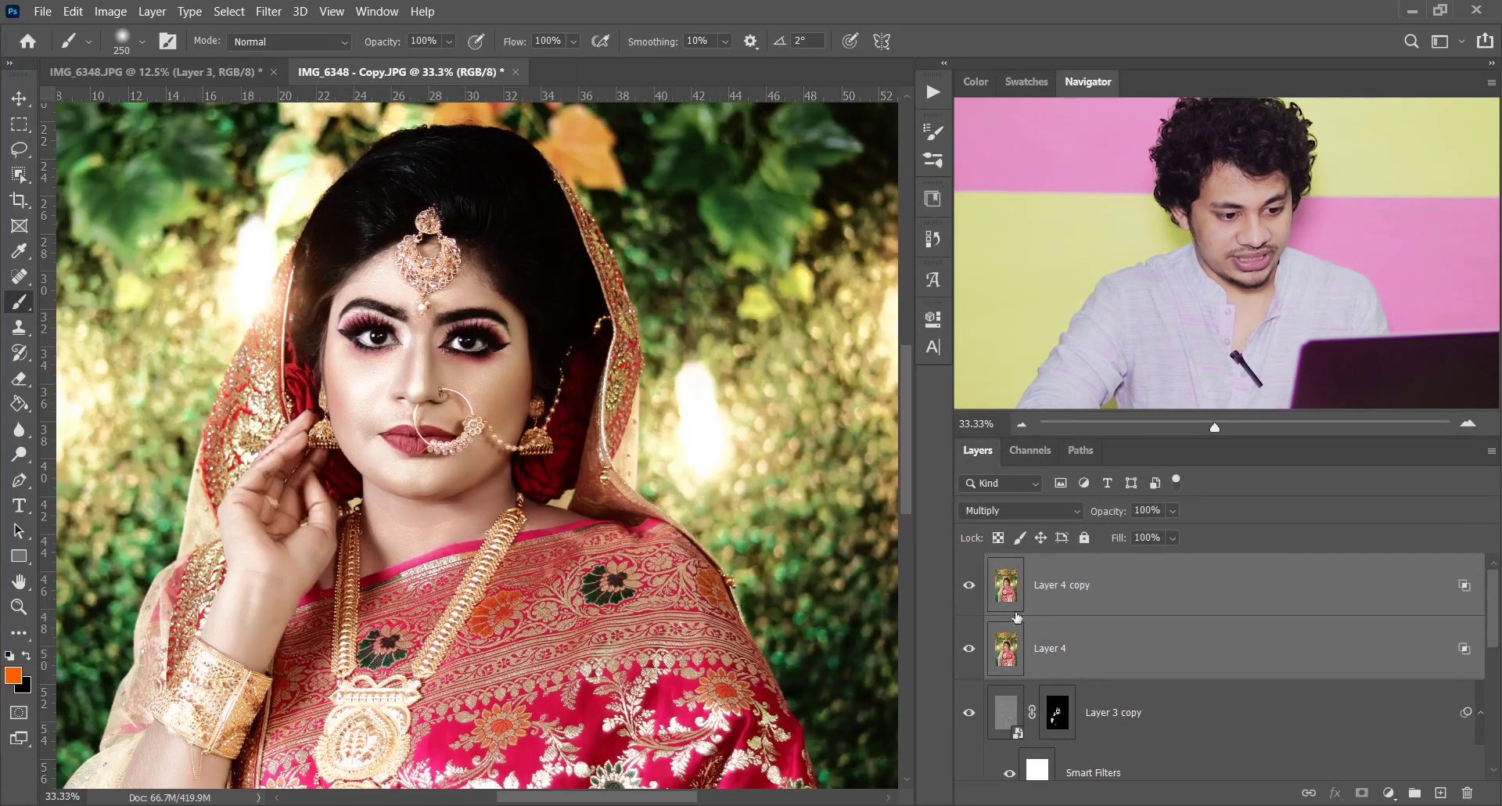
key("ctrl+g")
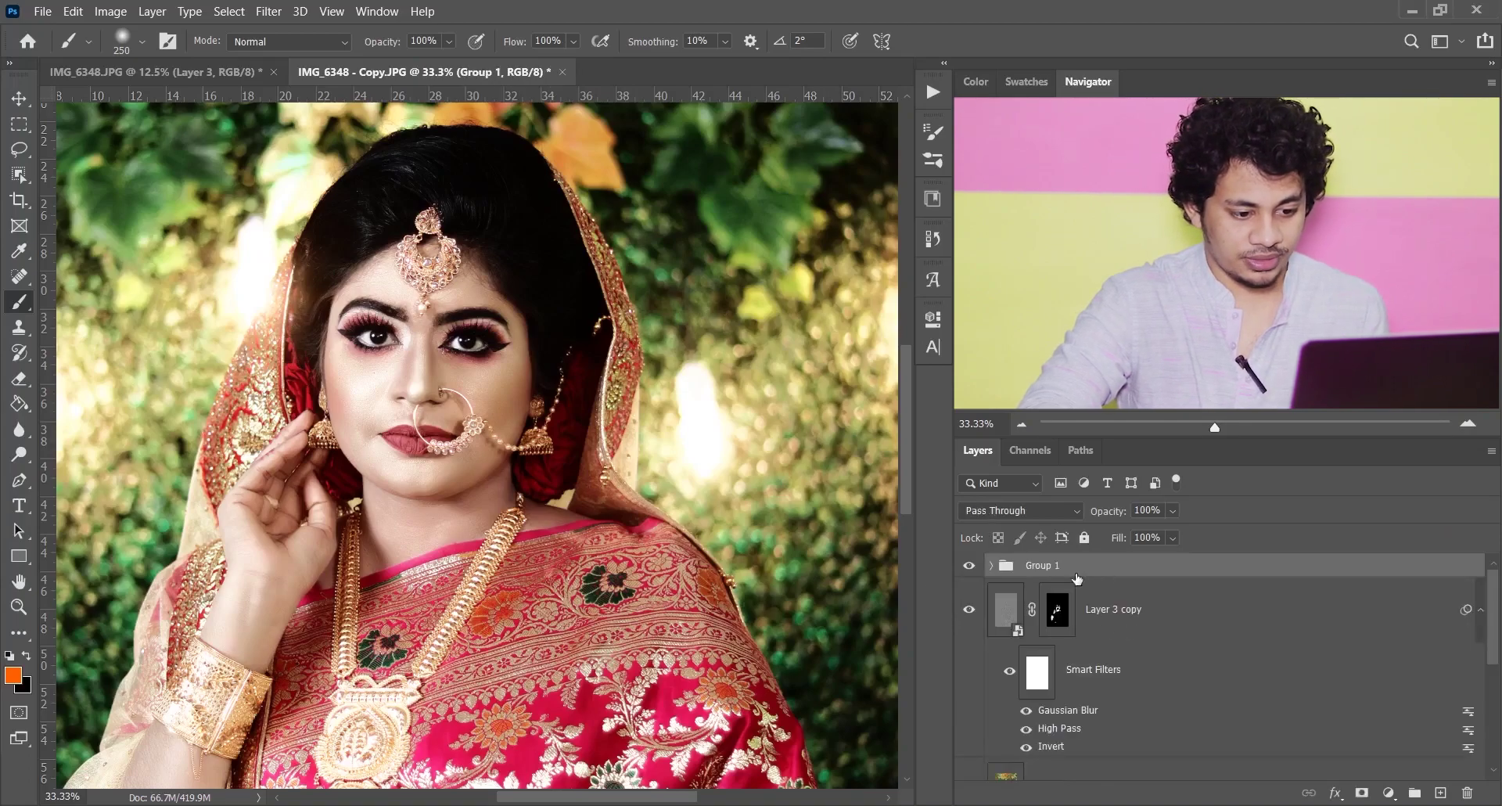
left_click(991, 564)
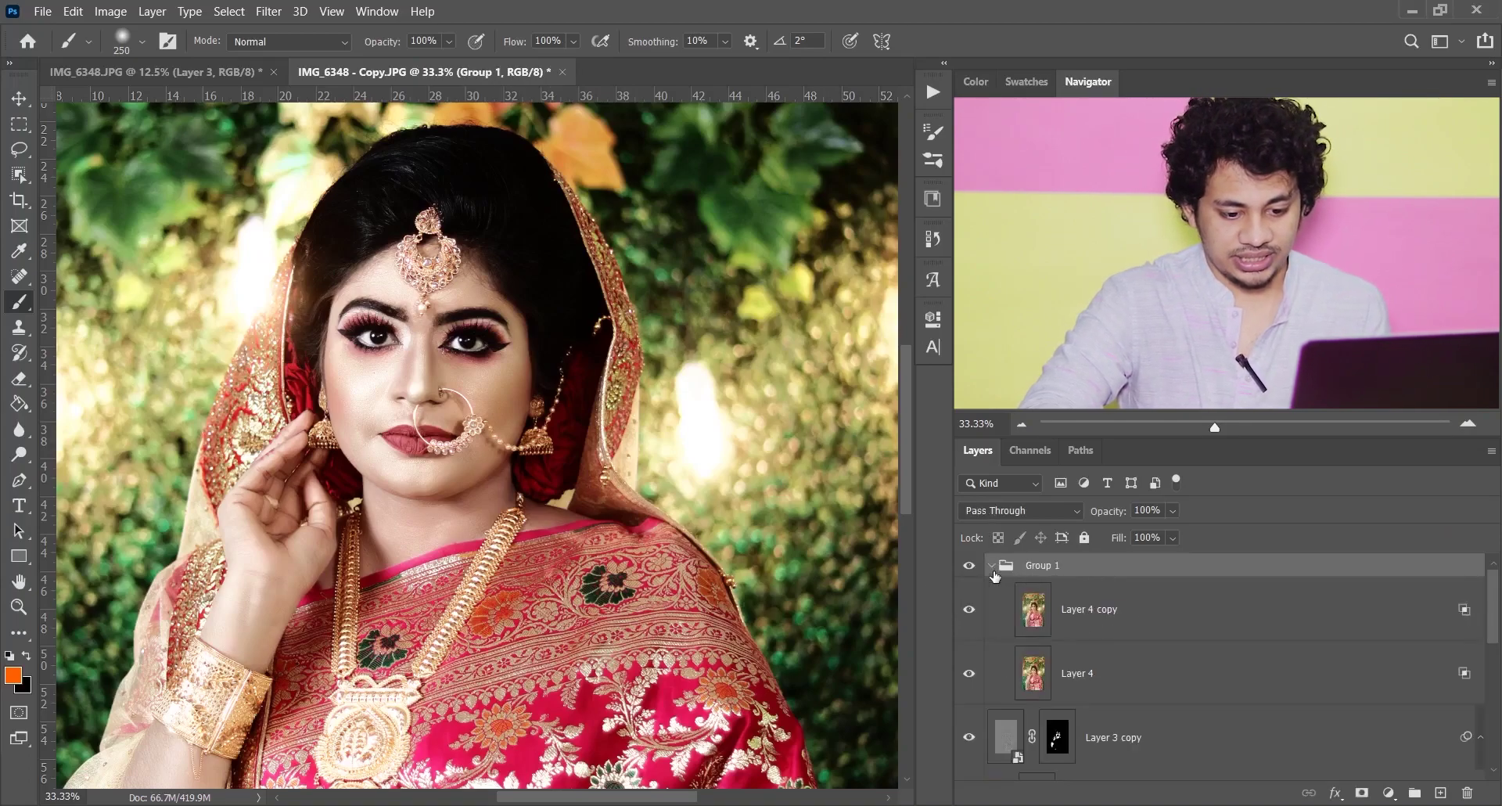
left_click(1362, 793)
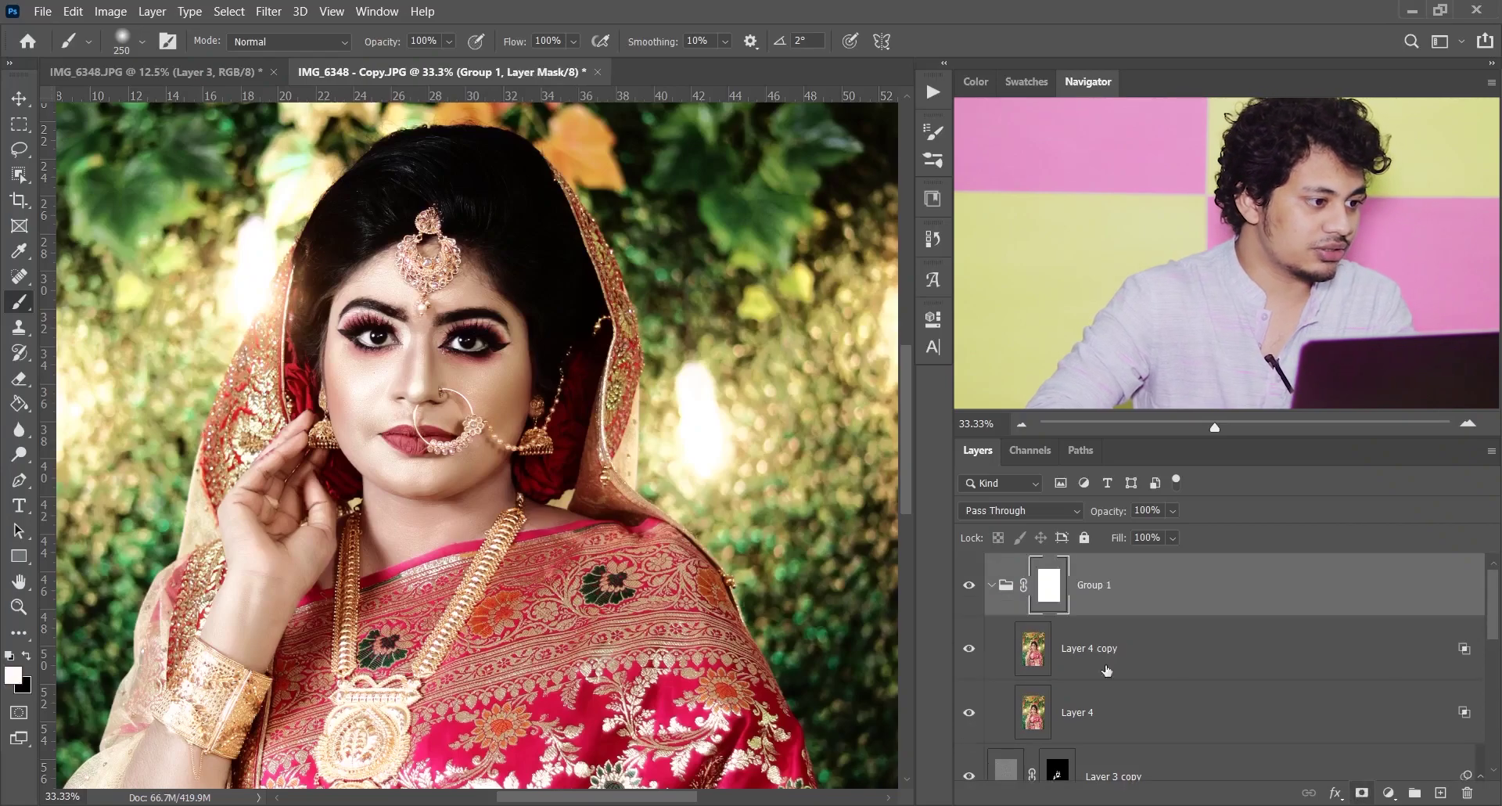
- Fill the mask of Group 1 with the portrait's tones using Apply Image
left_click(111, 11)
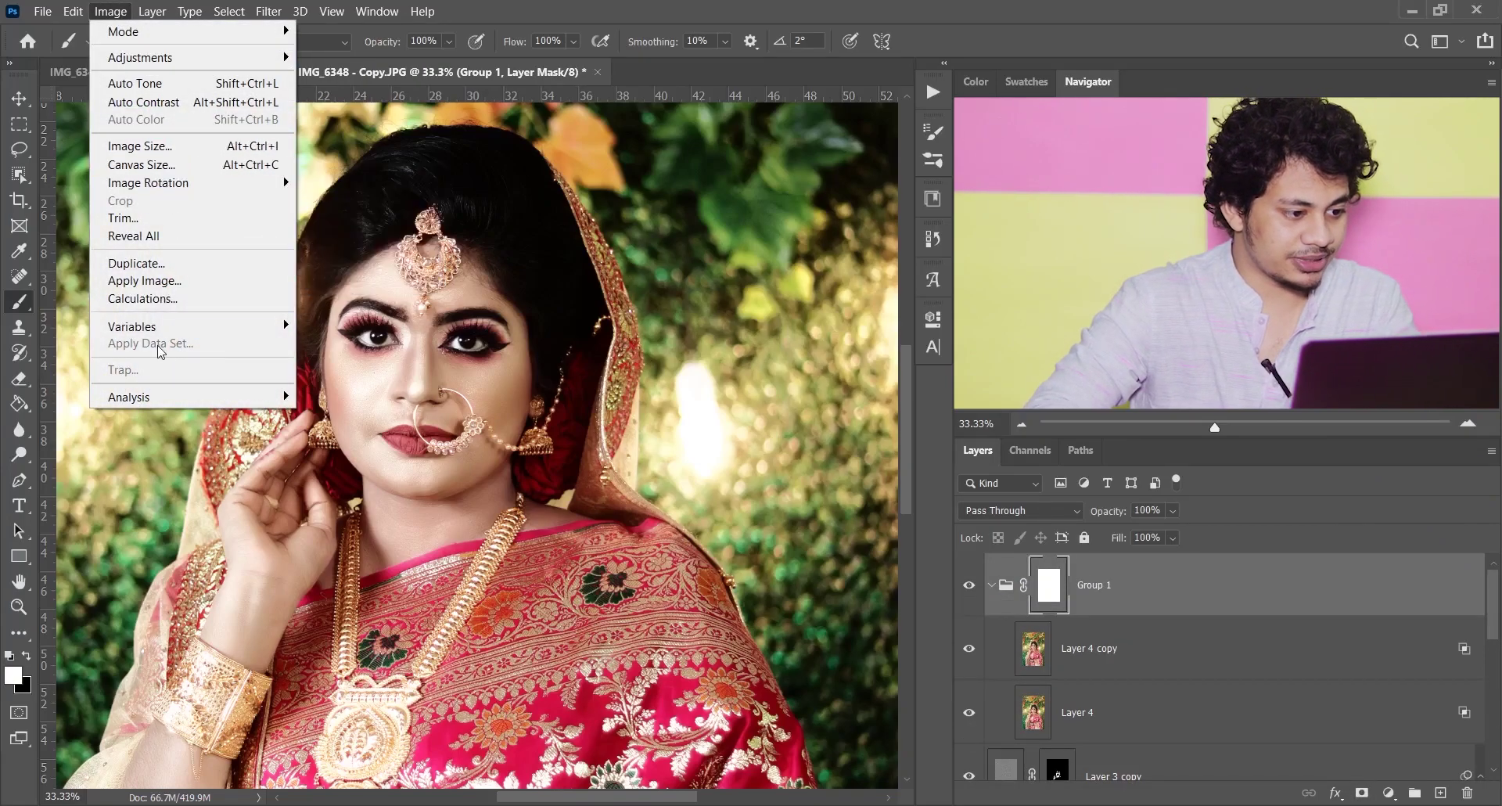
left_click(175, 287)
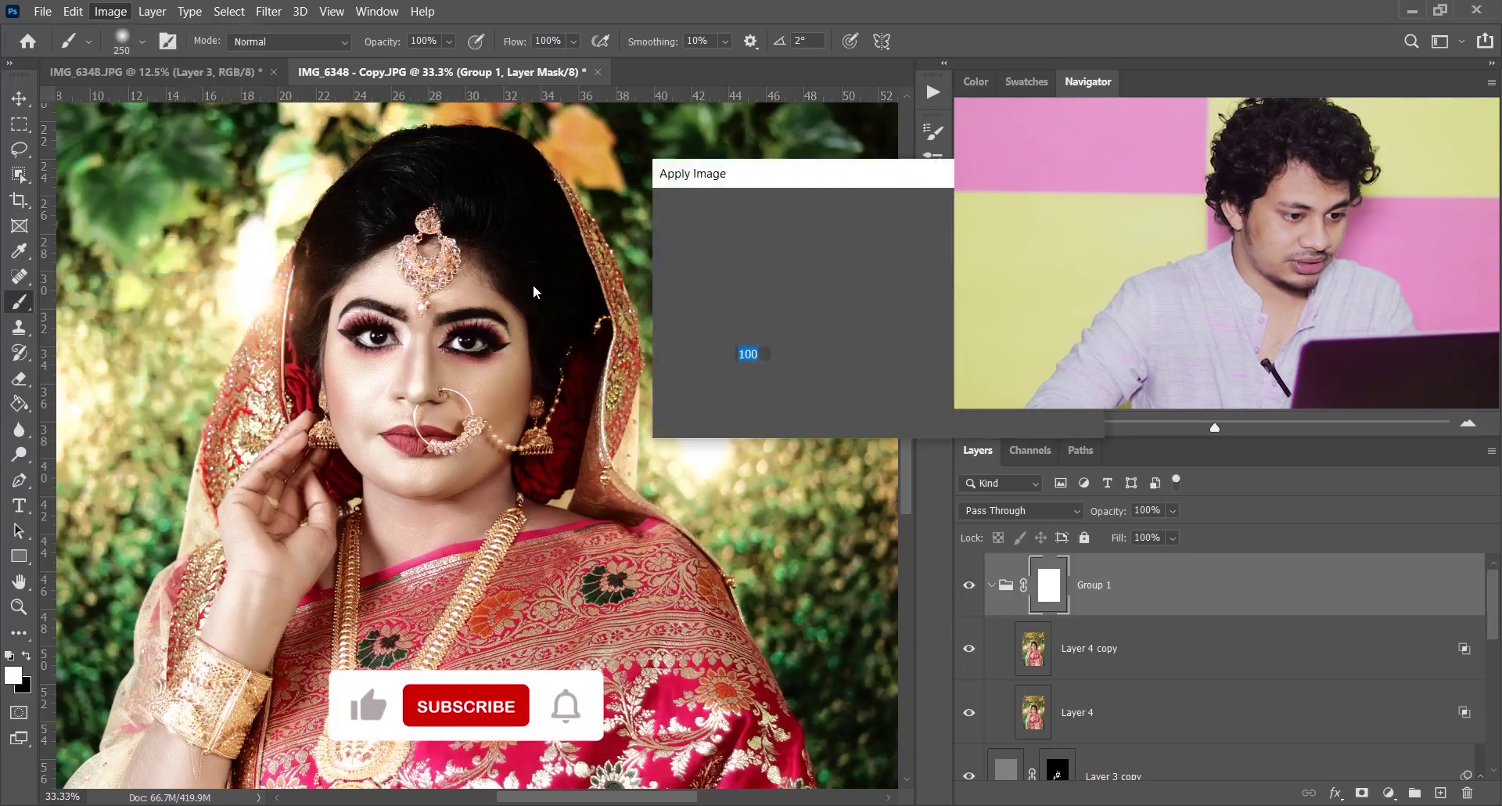
left_click_drag(739, 193, 510, 195)
left_click(829, 225)
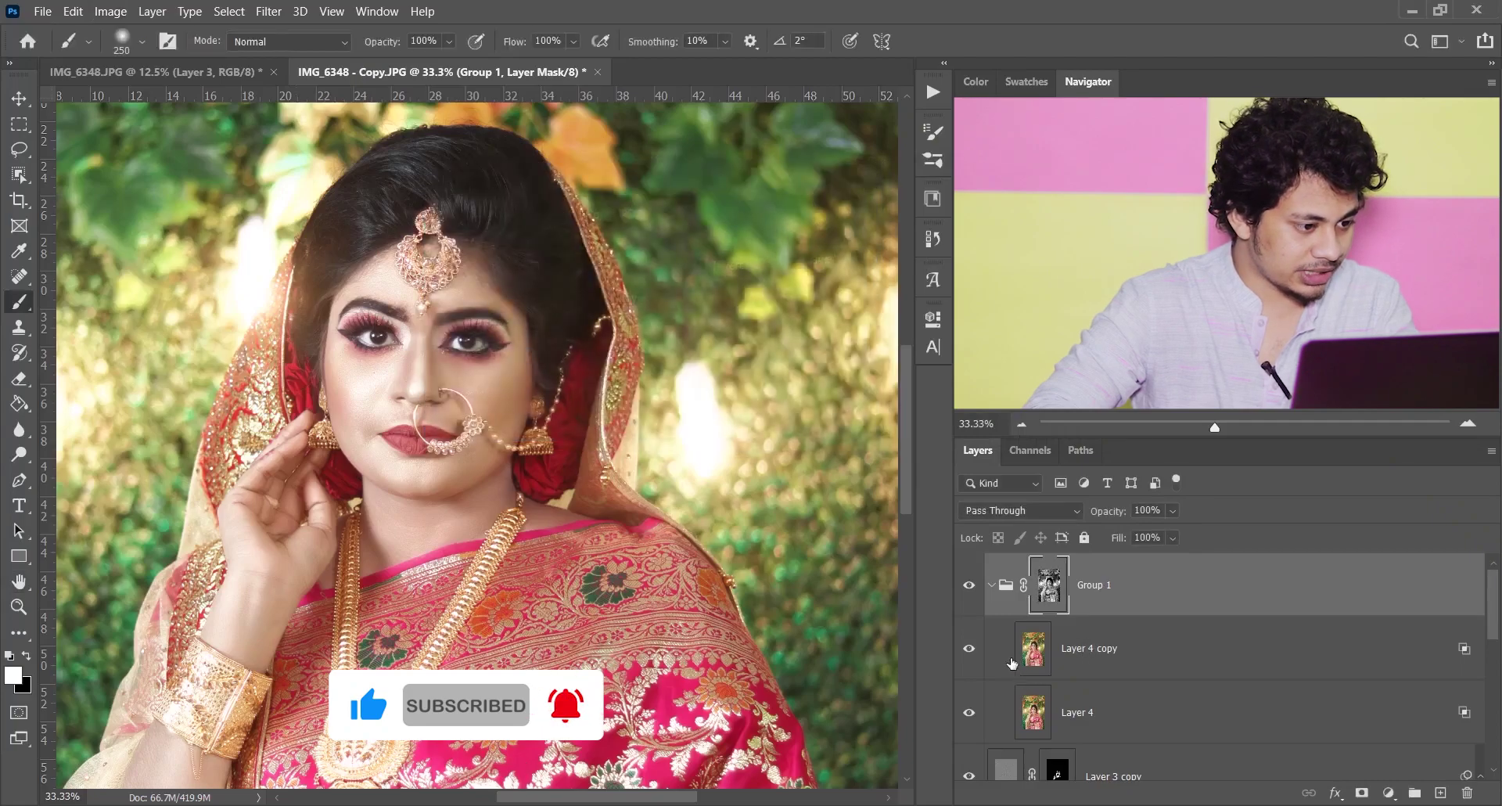
- Compare the portrait with and without the highlight and shadow contrast of Group 1, both close up and at full view
left_click(968, 589)
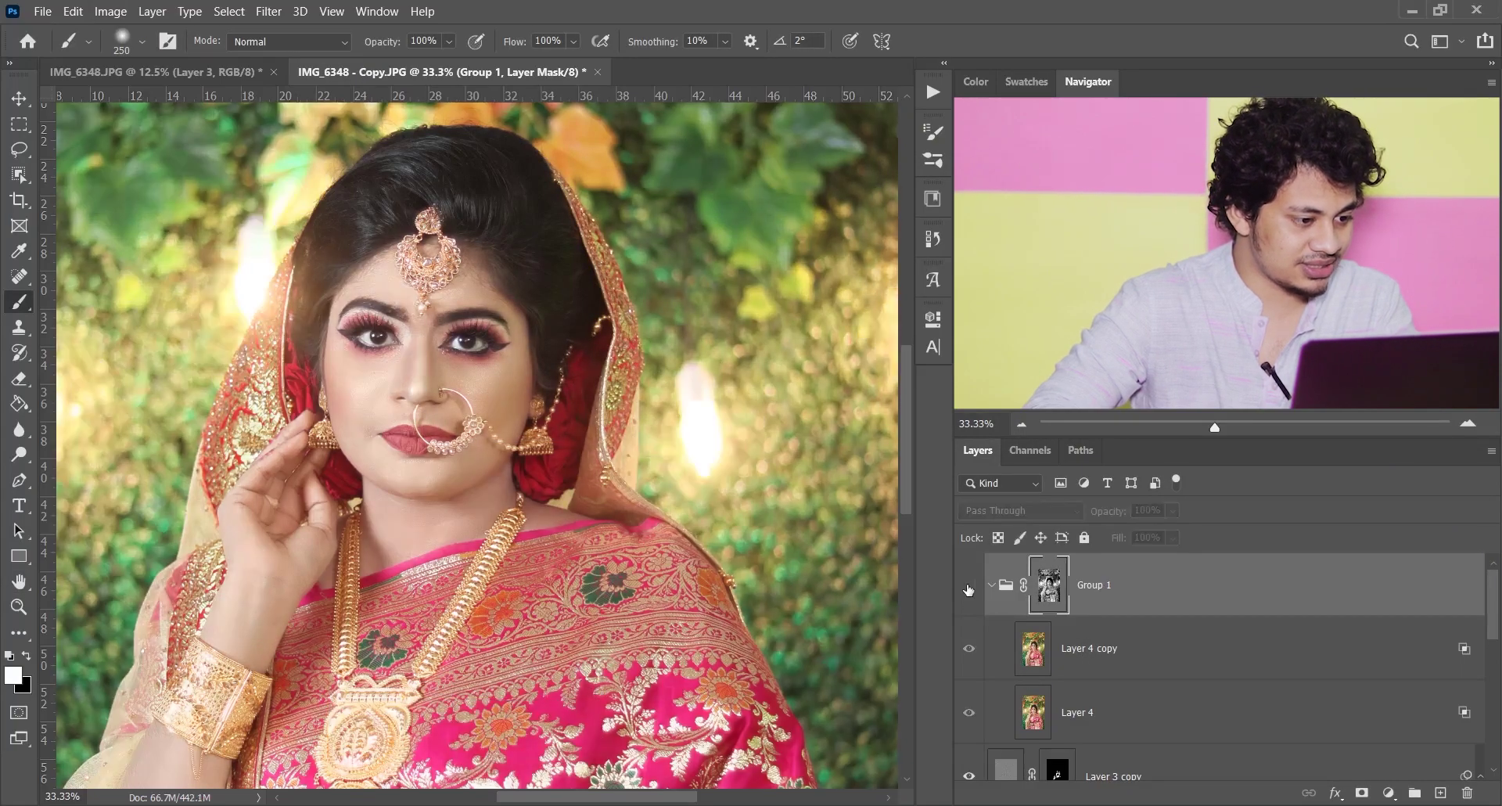
left_click(968, 588)
left_click(968, 588)
left_click(968, 588)
key("ctrl+0")
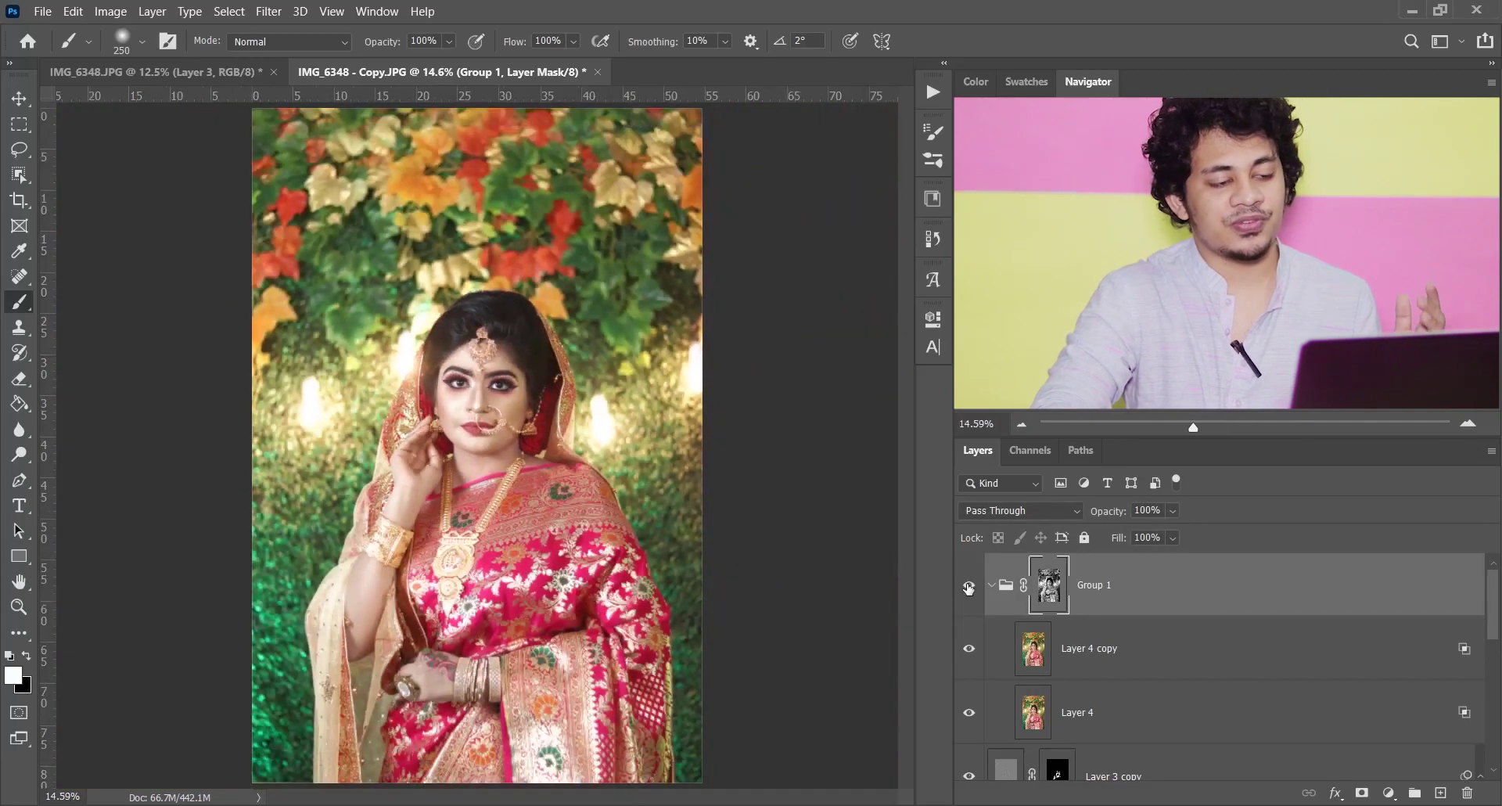
left_click(968, 588)
left_click(968, 589)
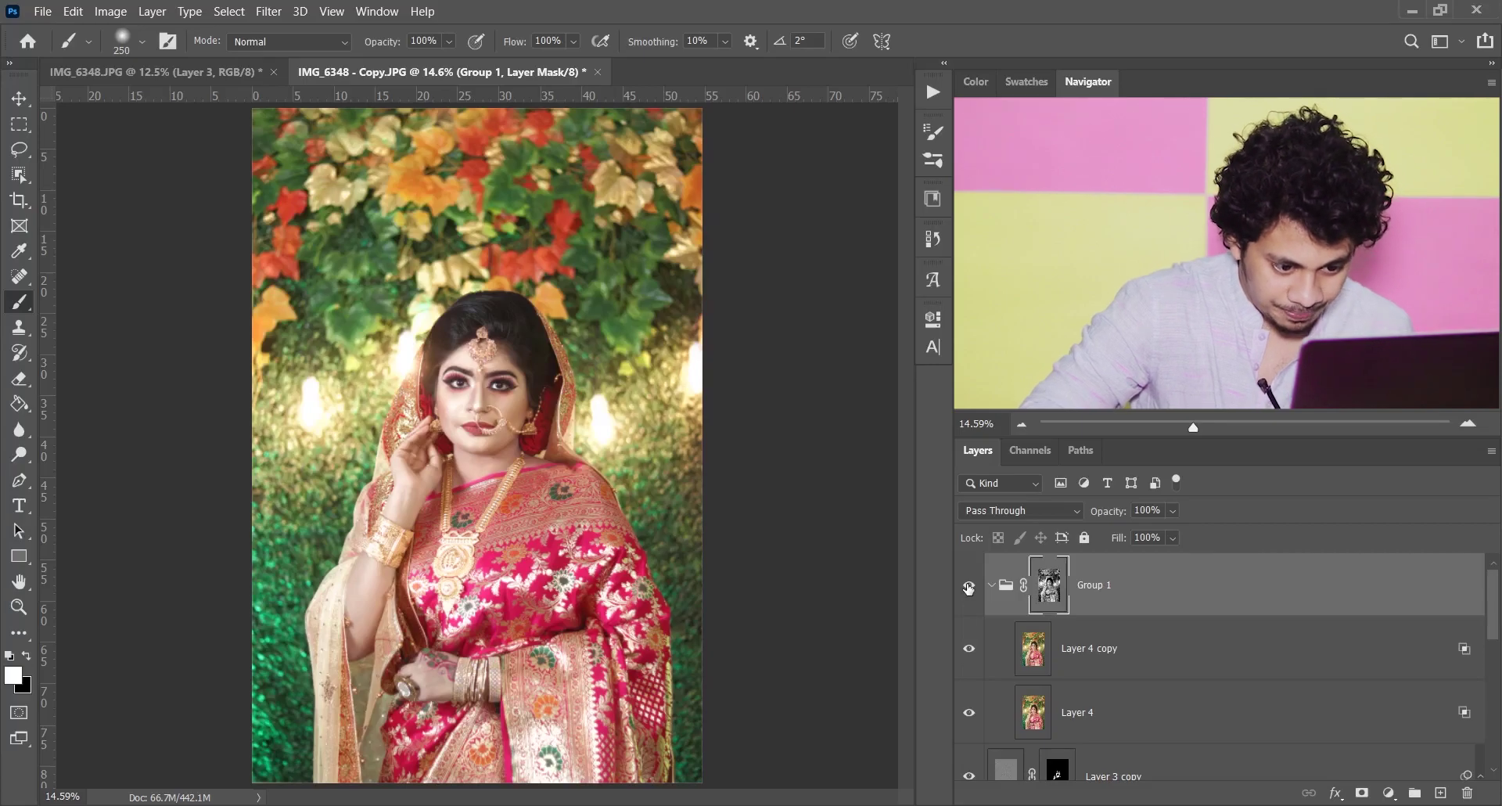
left_click(969, 588)
left_click(970, 589)
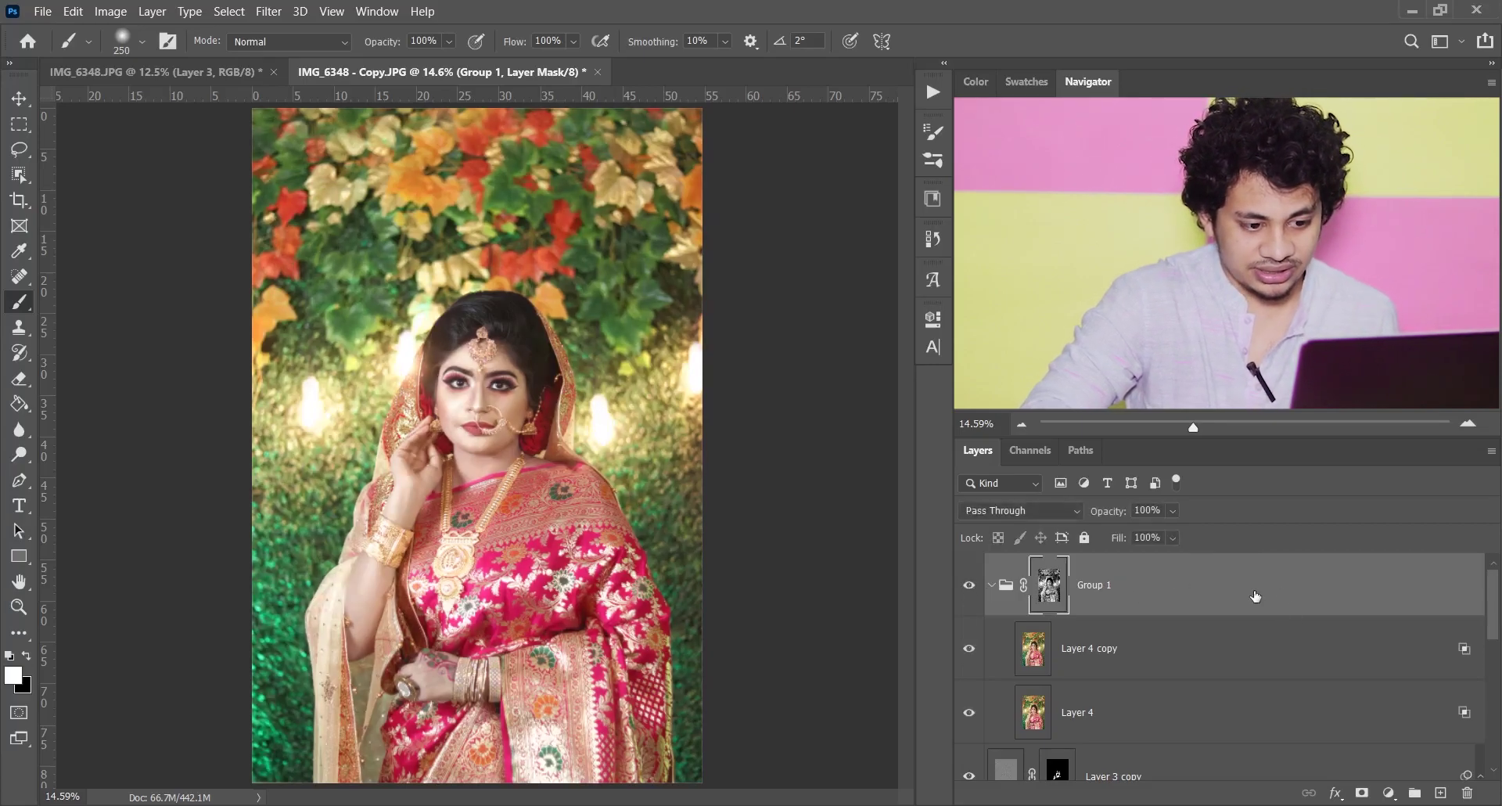
- Enclose Group 1 in another group and give that outer group an inverted, fully black layer mask
right_click(1256, 597)
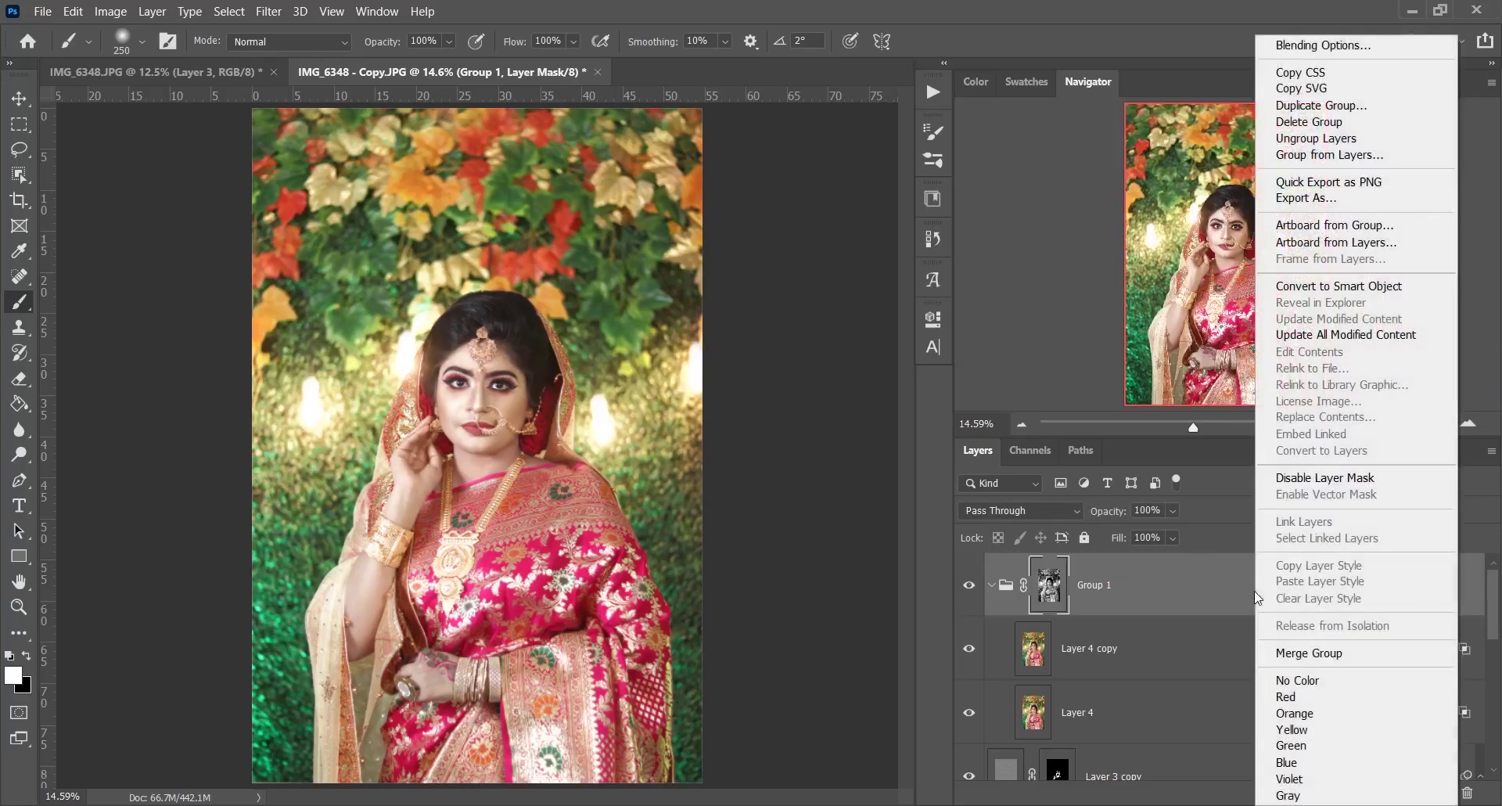
left_click(1358, 156)
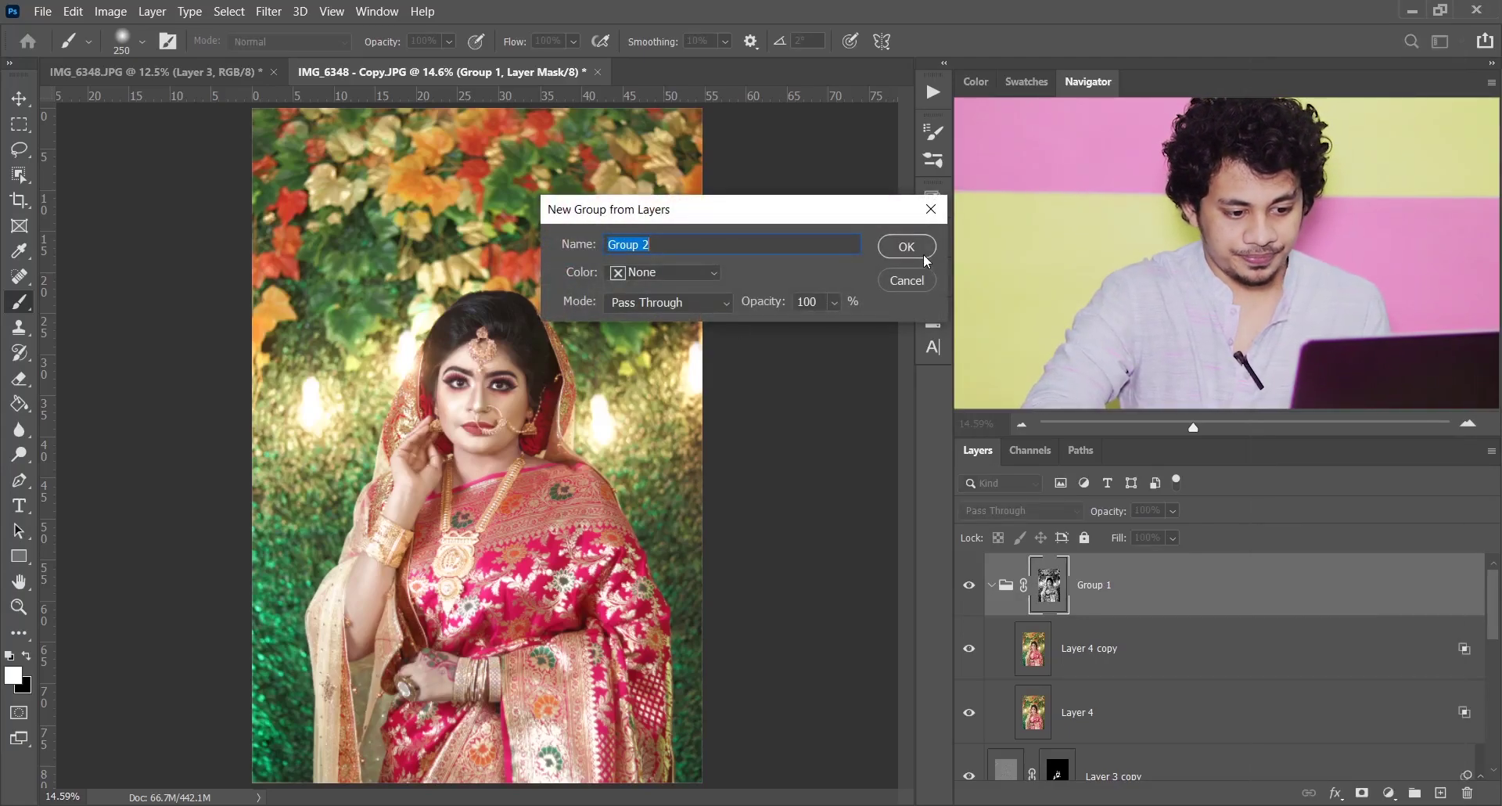
left_click(925, 260)
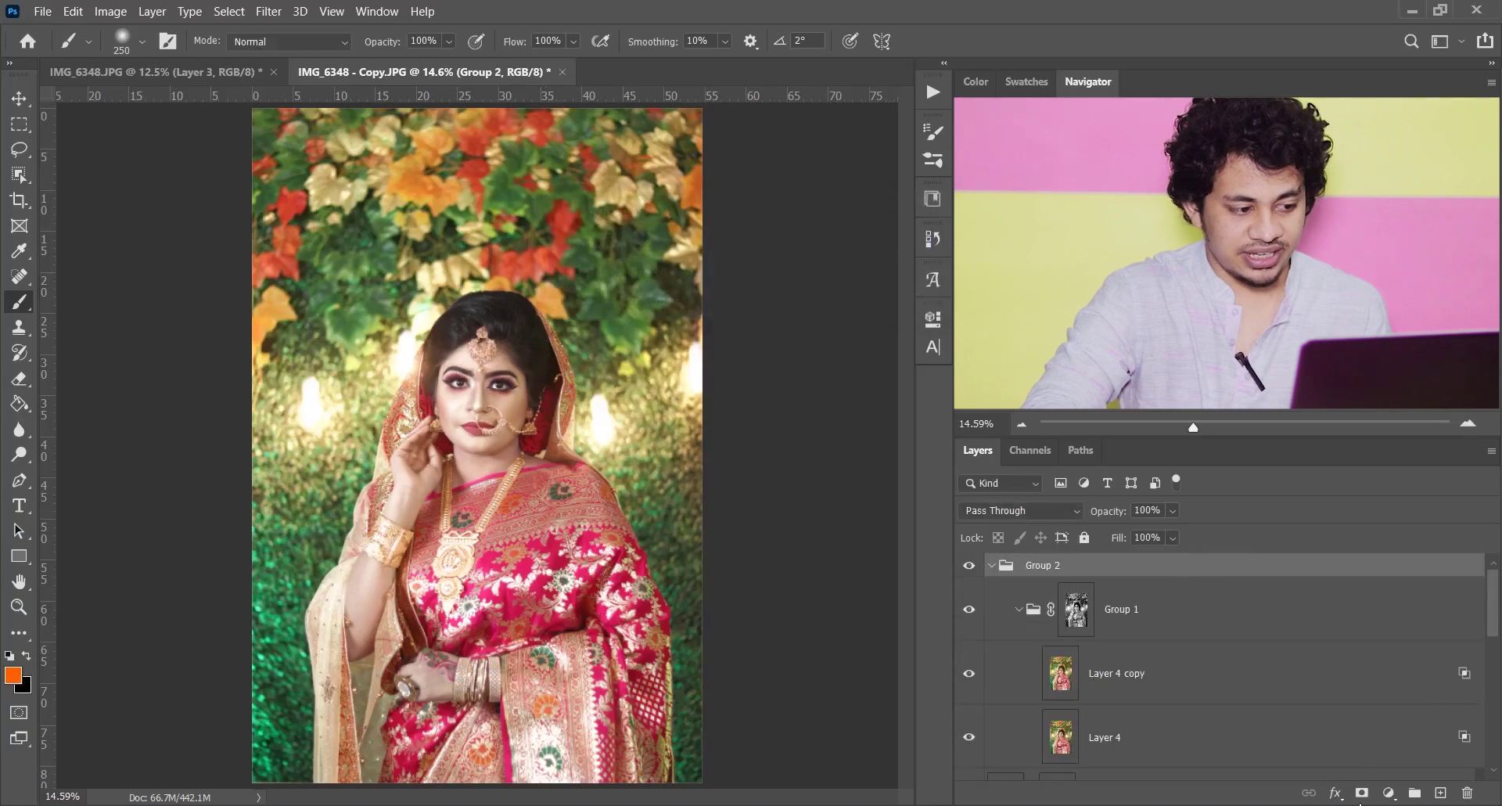
left_click(1362, 792)
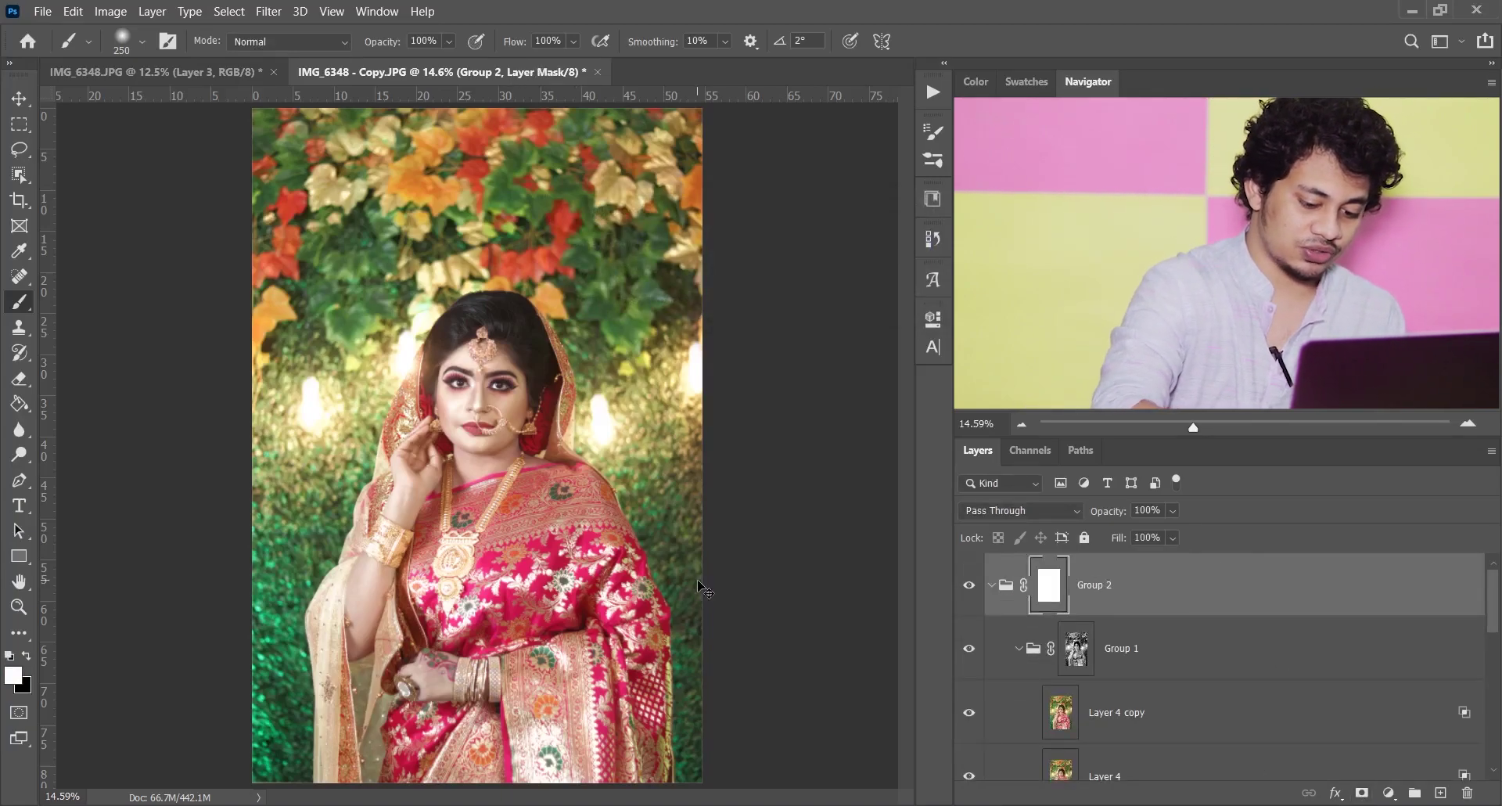
key("ctrl+i")
- Paint white on the outer group's mask over the bridge of the nose with a 150 px brush
key("ctrl+plus")
key("ctrl+plus")
key("ctrl+plus")
key("ctrl+plus")
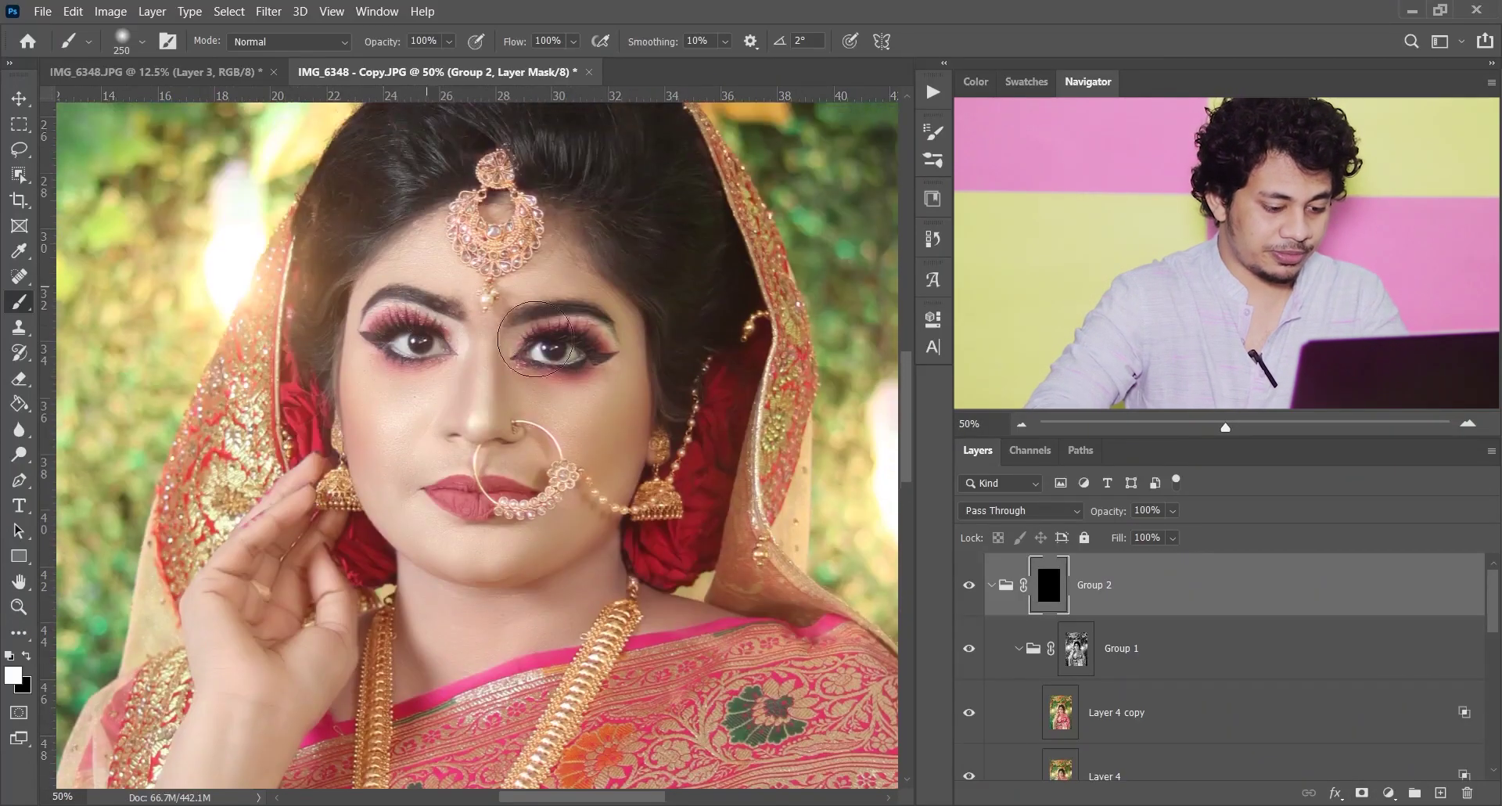
scroll(509, 315, "up", 3)
scroll(532, 375, "down", 2)
key("[")
key("[")
key("bracketleft")
left_click_drag(476, 435, 487, 381)
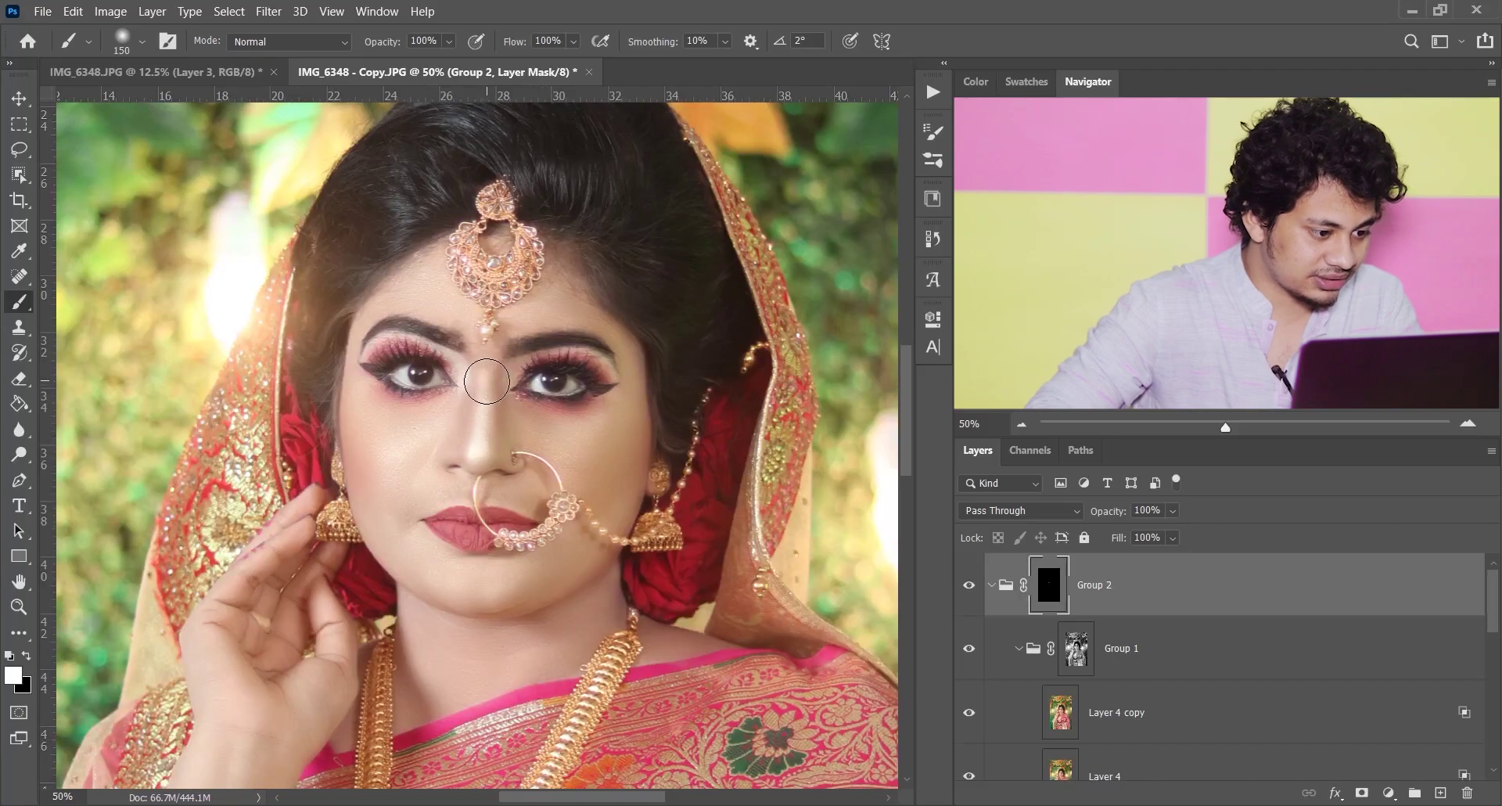
- Reveal the contrast effect on the cheek and chin by painting the group mask with a 250 px brush
key("bracketright")
key("bracketright")
key("bracketright")
mouse_move(391, 469)
left_mouse_down()
mouse_move(379, 441)
mouse_move(399, 520)
mouse_move(453, 568)
left_mouse_up()
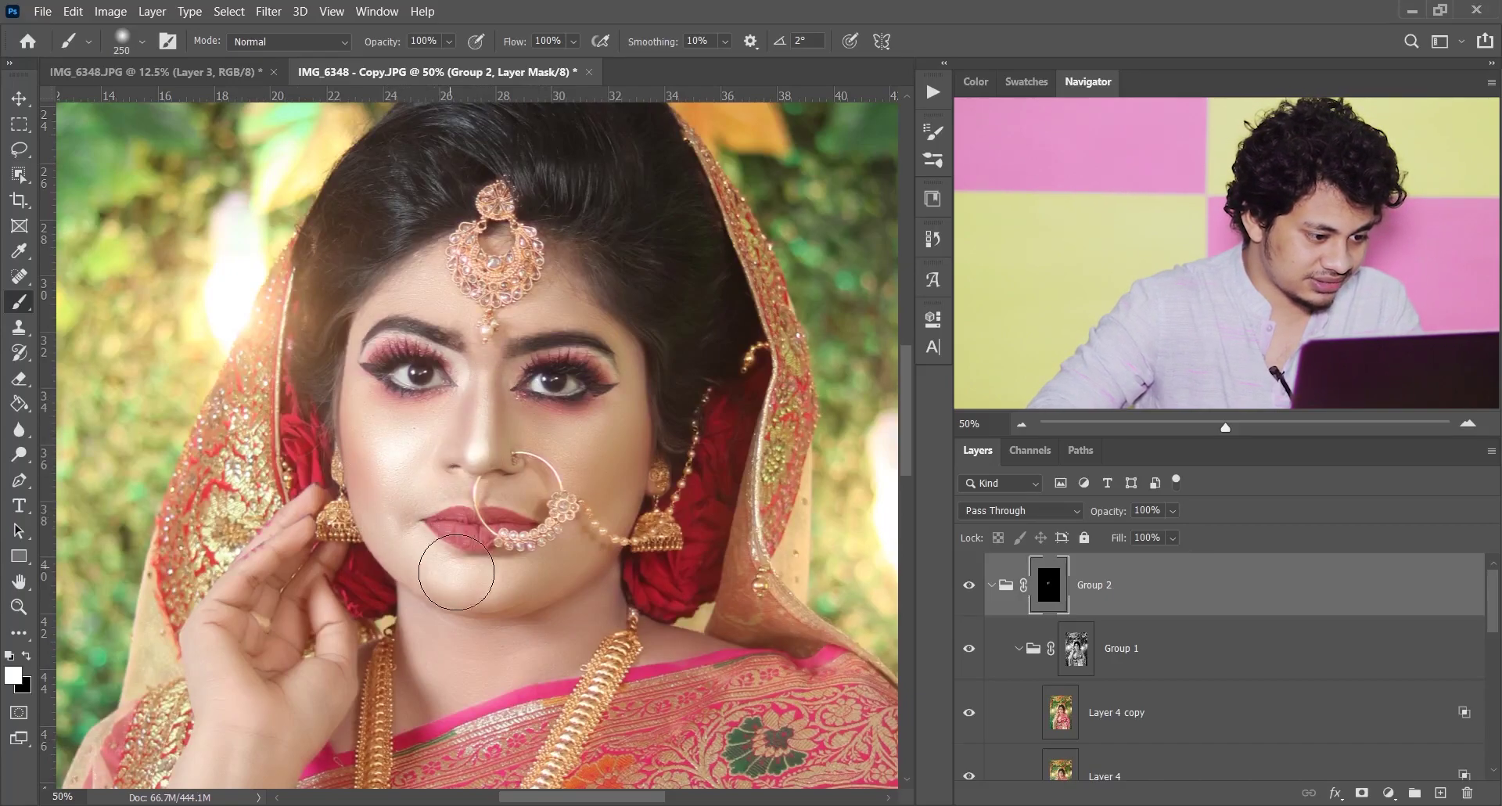
- Paint the contrast effect onto the raised hand and forearm in the group mask with a 150 px brush
key("bracketleft")
key("bracketleft")
key("bracketleft")
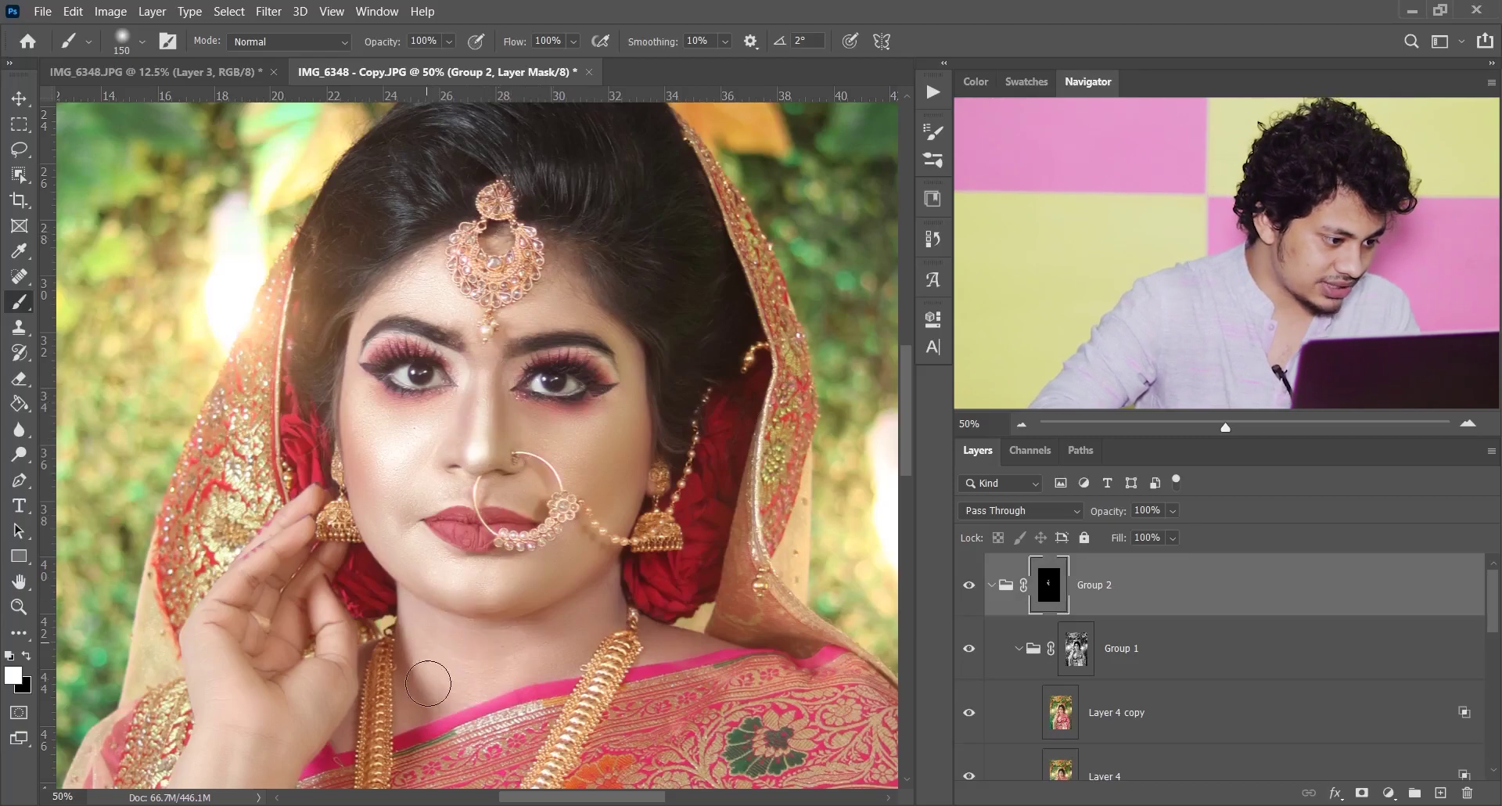
scroll(425, 683, "down", 5)
mouse_move(233, 494)
left_mouse_down()
mouse_move(218, 413)
mouse_move(231, 515)
mouse_move(193, 620)
mouse_move(237, 532)
mouse_move(259, 434)
mouse_move(231, 384)
mouse_move(301, 306)
mouse_move(275, 324)
mouse_move(326, 408)
mouse_move(248, 487)
left_mouse_up()
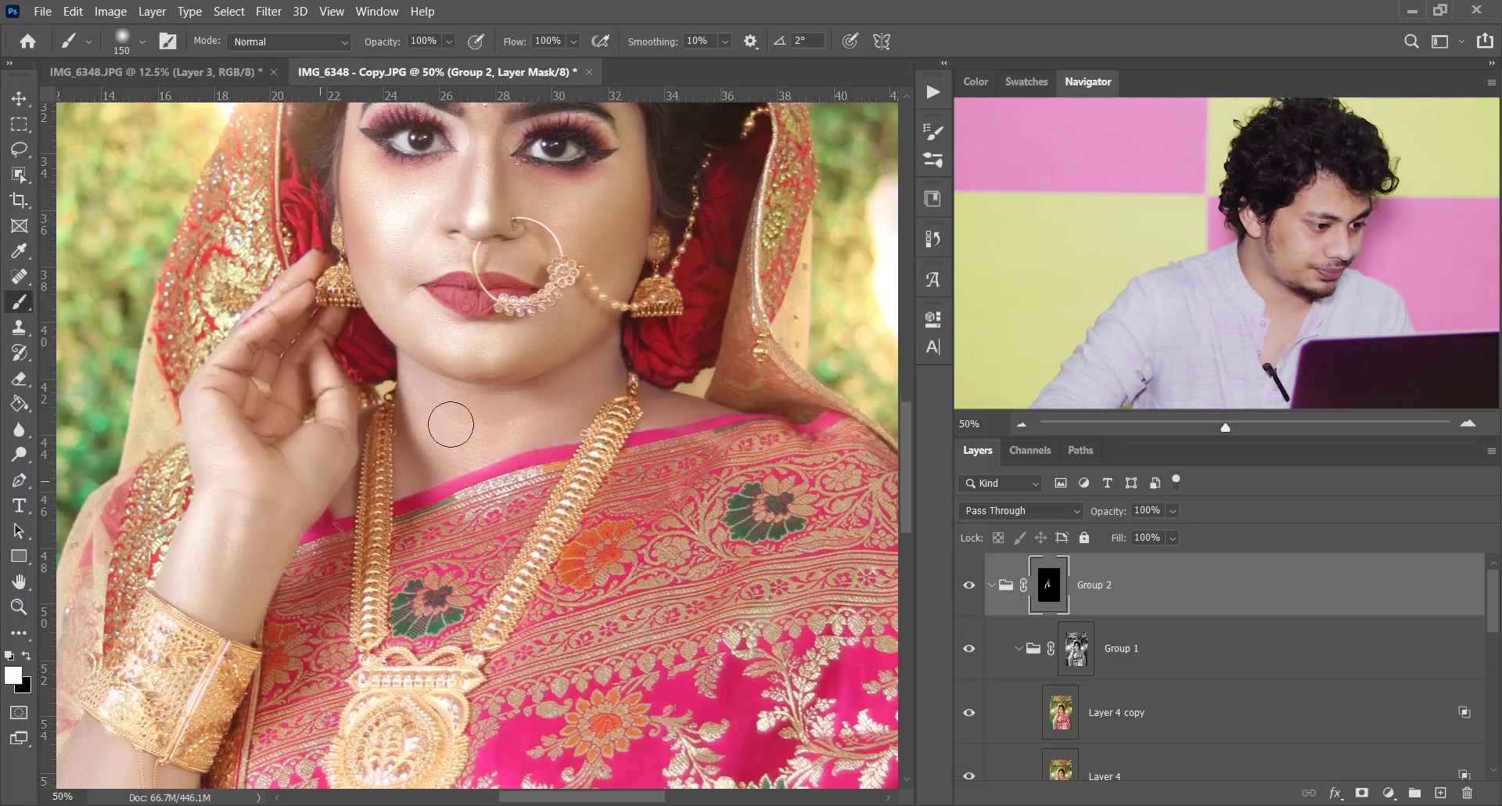
scroll(451, 426, "down", 5)
scroll(451, 425, "left", 5)
mouse_move(459, 441)
left_mouse_down()
mouse_move(398, 581)
mouse_move(410, 595)
mouse_move(477, 471)
mouse_move(415, 620)
mouse_move(416, 665)
mouse_move(497, 464)
mouse_move(481, 560)
left_mouse_up()
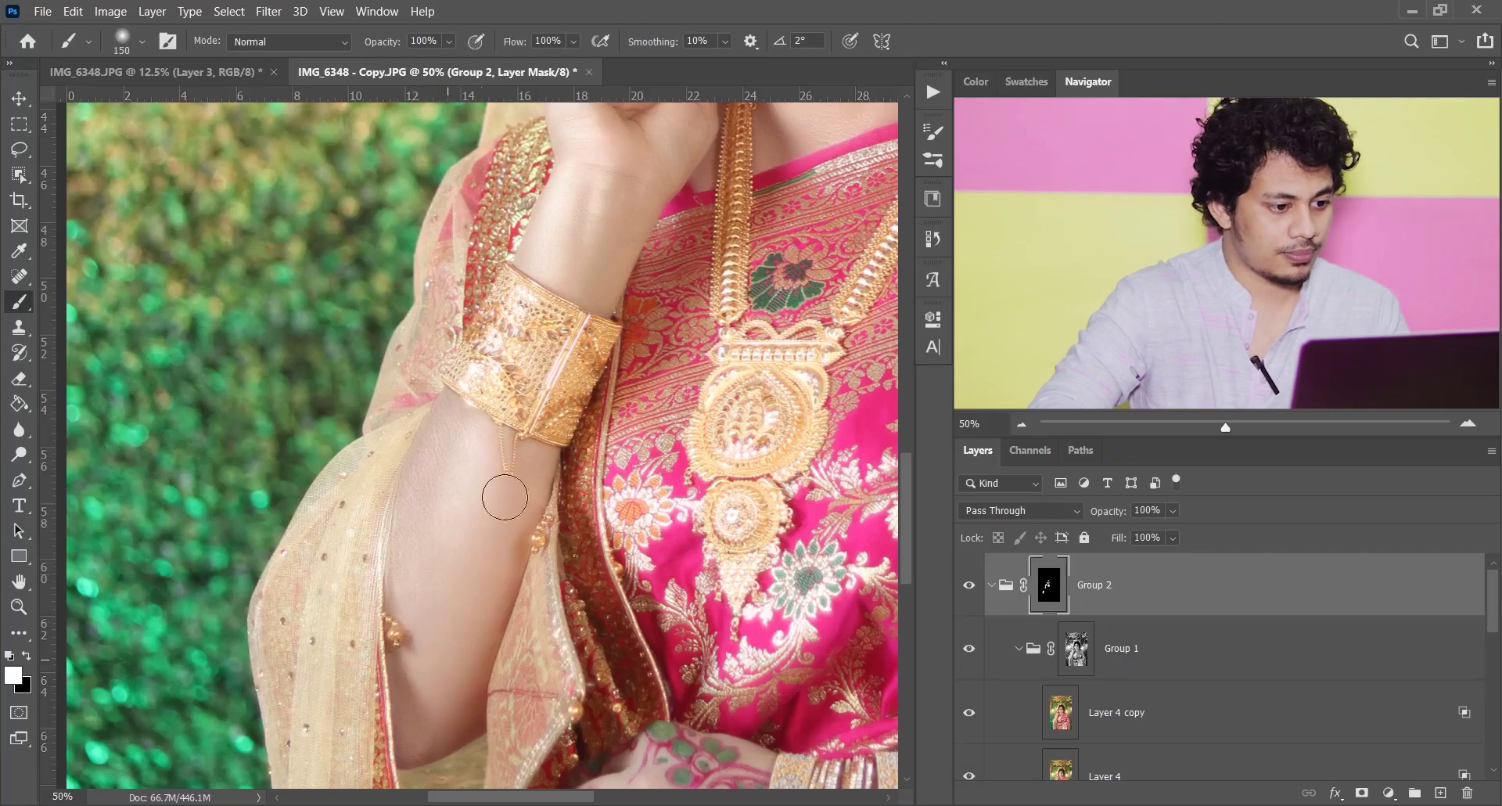
- Brush more of the contrast effect onto the cheek beside the nose ring in the group mask
scroll(548, 368, "up", 6)
scroll(548, 352, "right", 6)
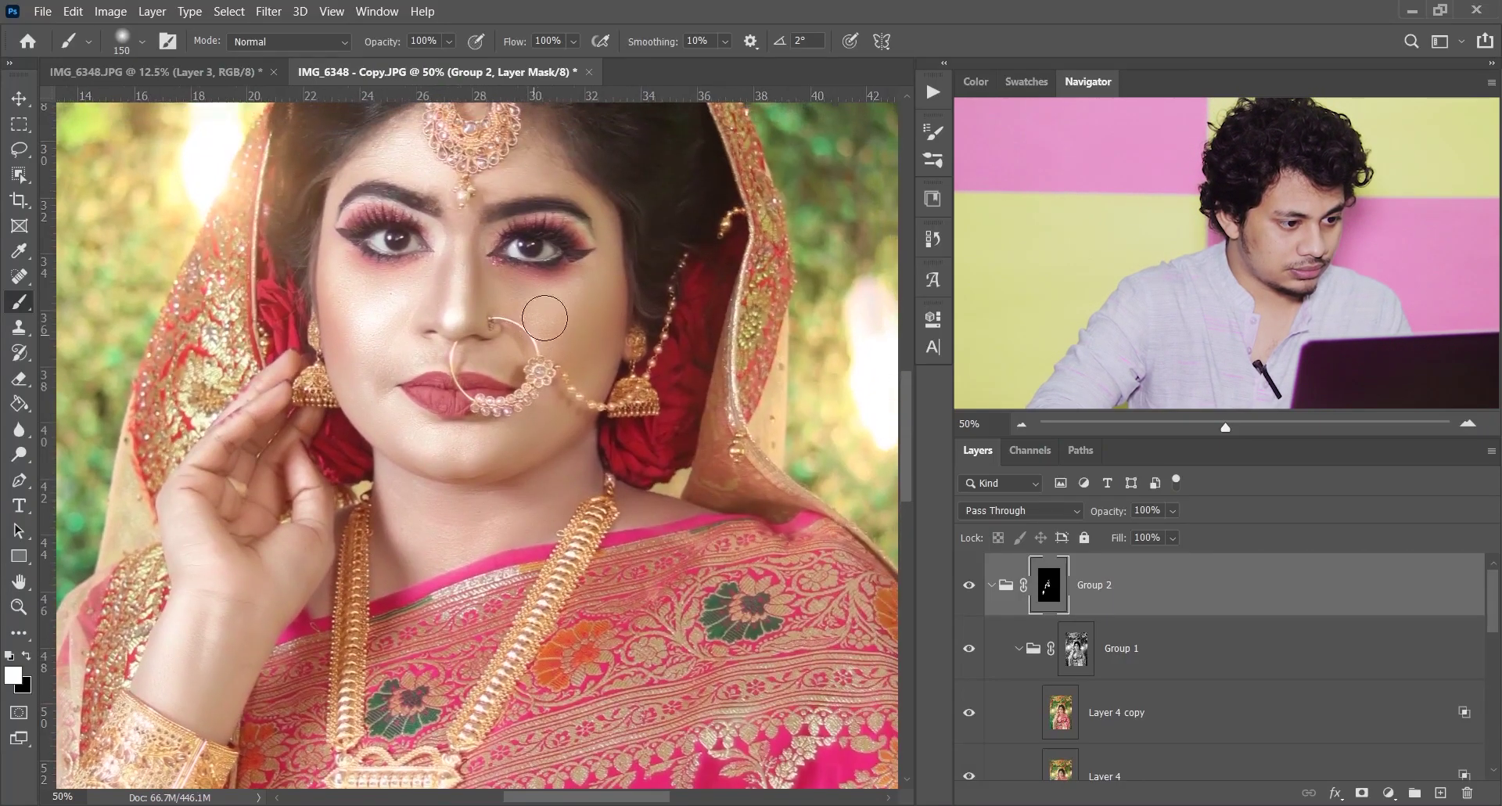
left_click_drag(535, 301, 571, 301)
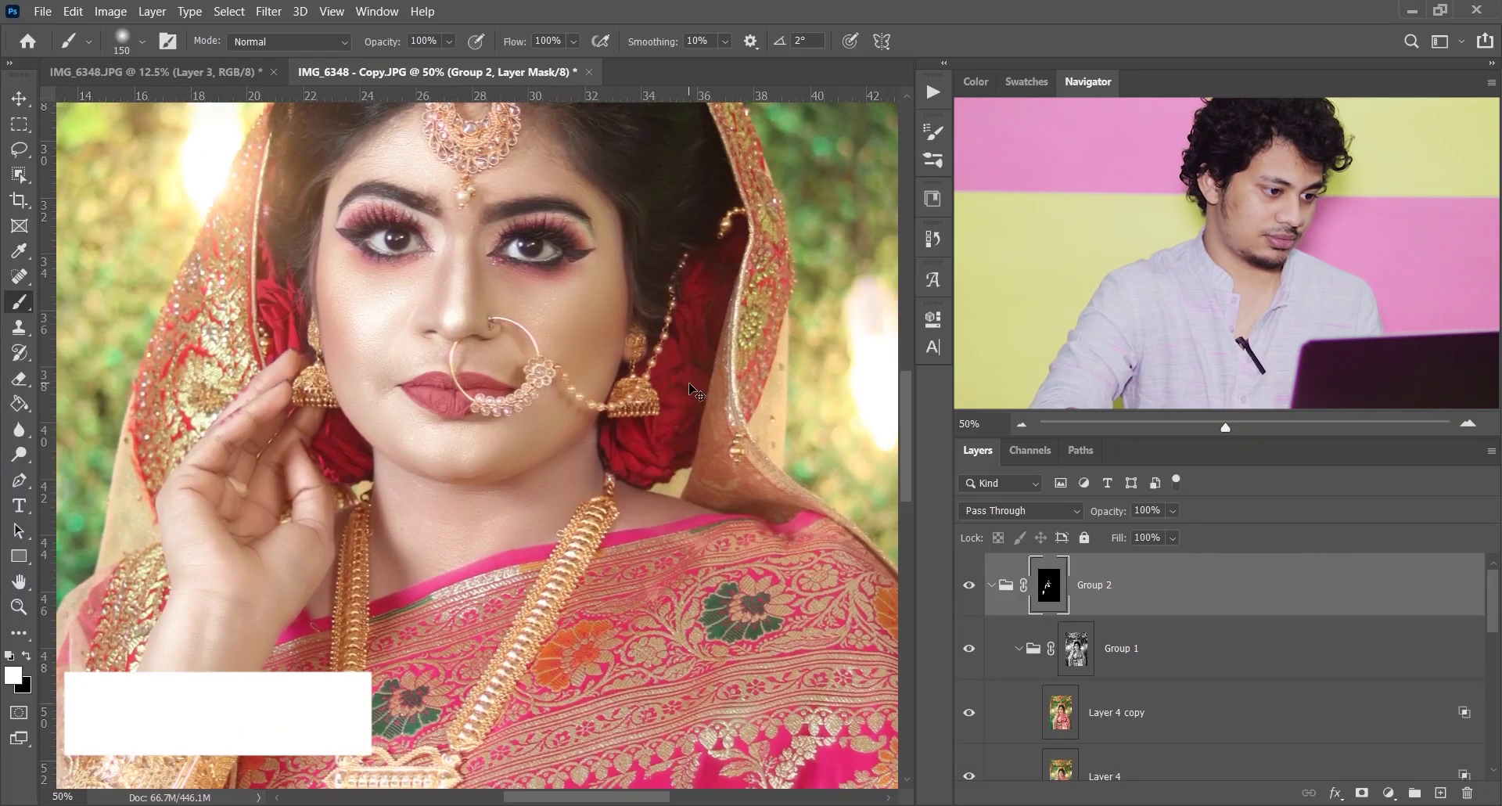
scroll(565, 330, "up", 1)
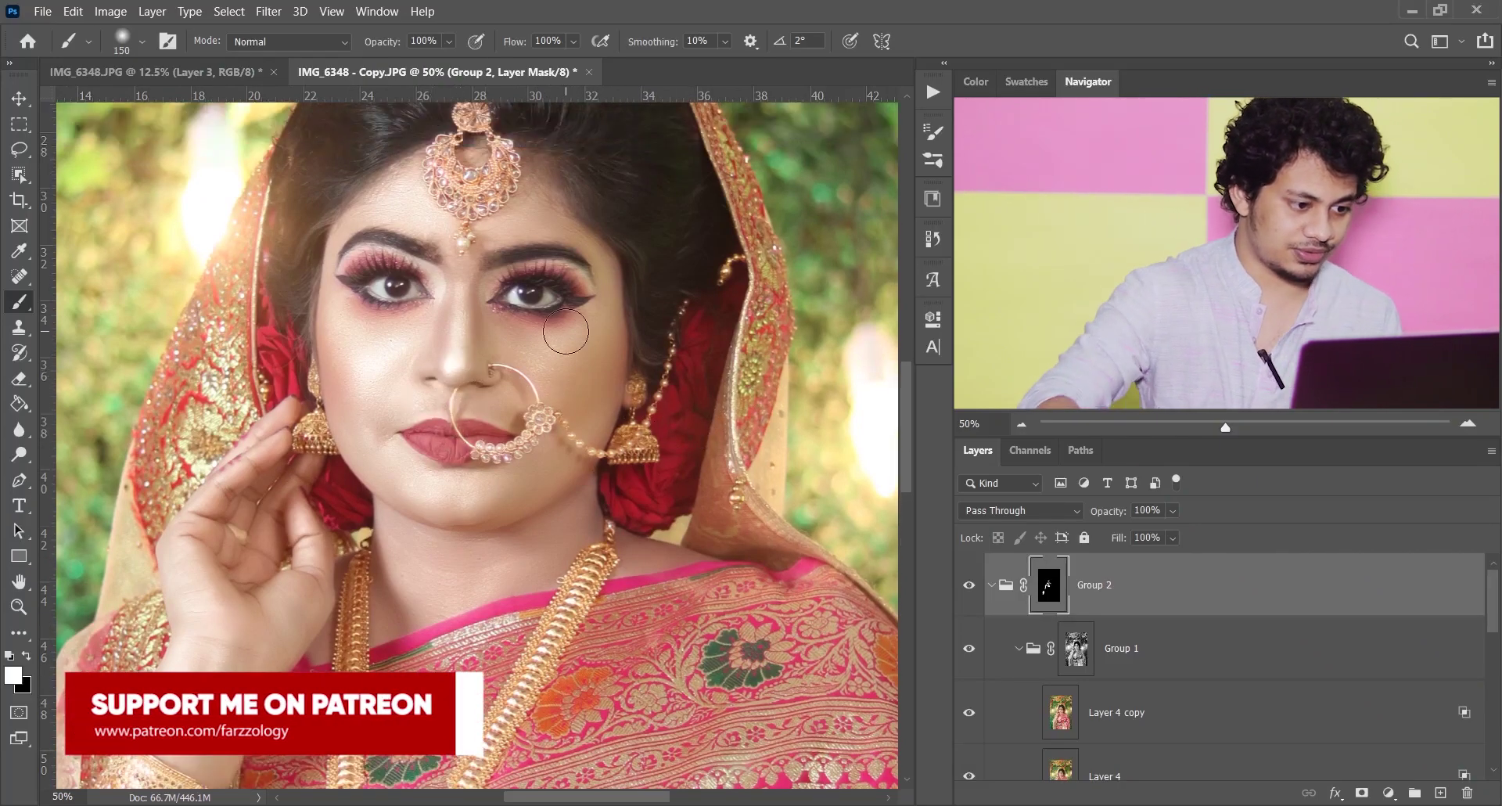
- Compare the full portrait with and without the masked contrast of Group 2
key("ctrl+0")
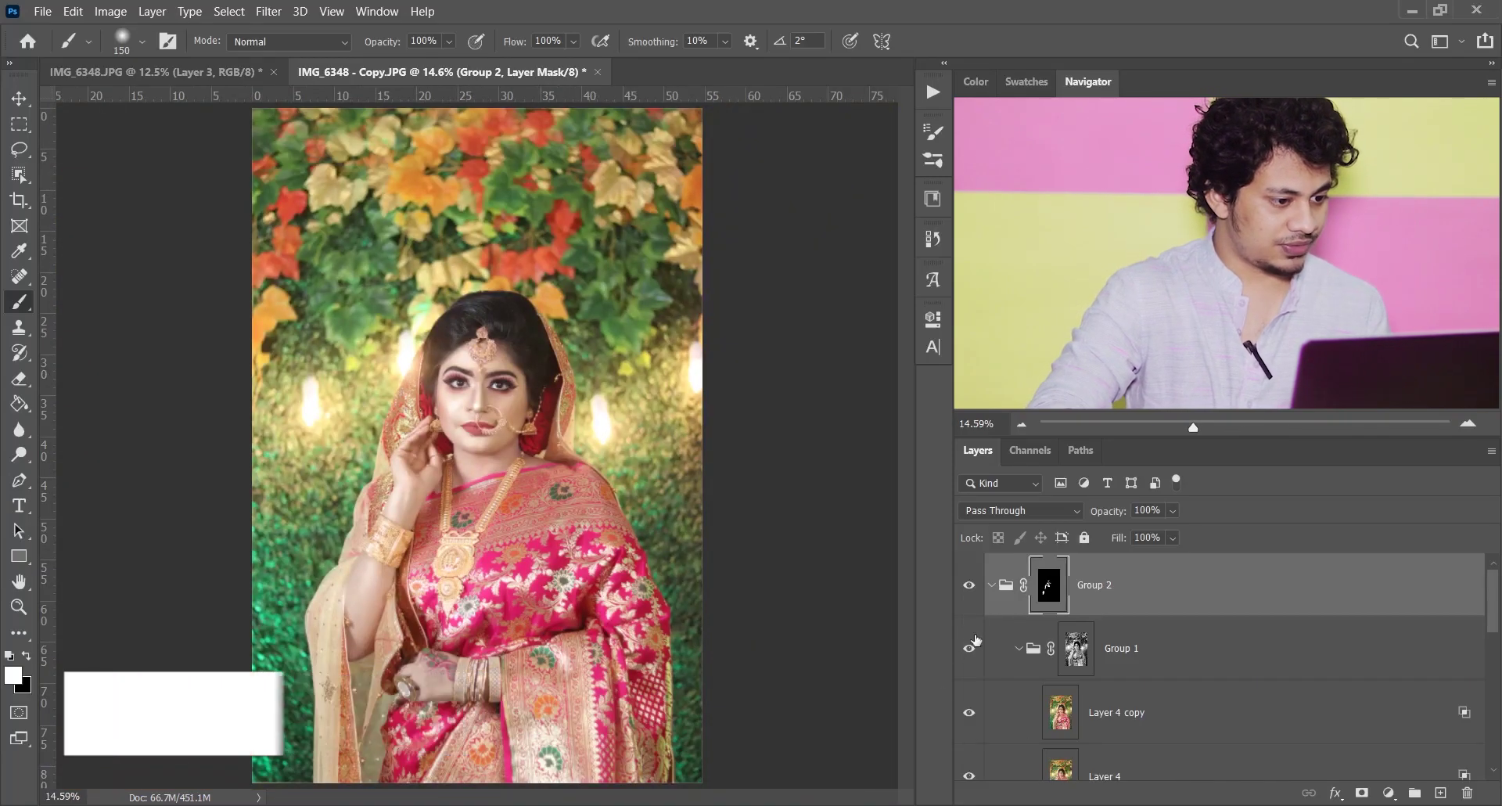
left_click(978, 596)
left_click(978, 596)
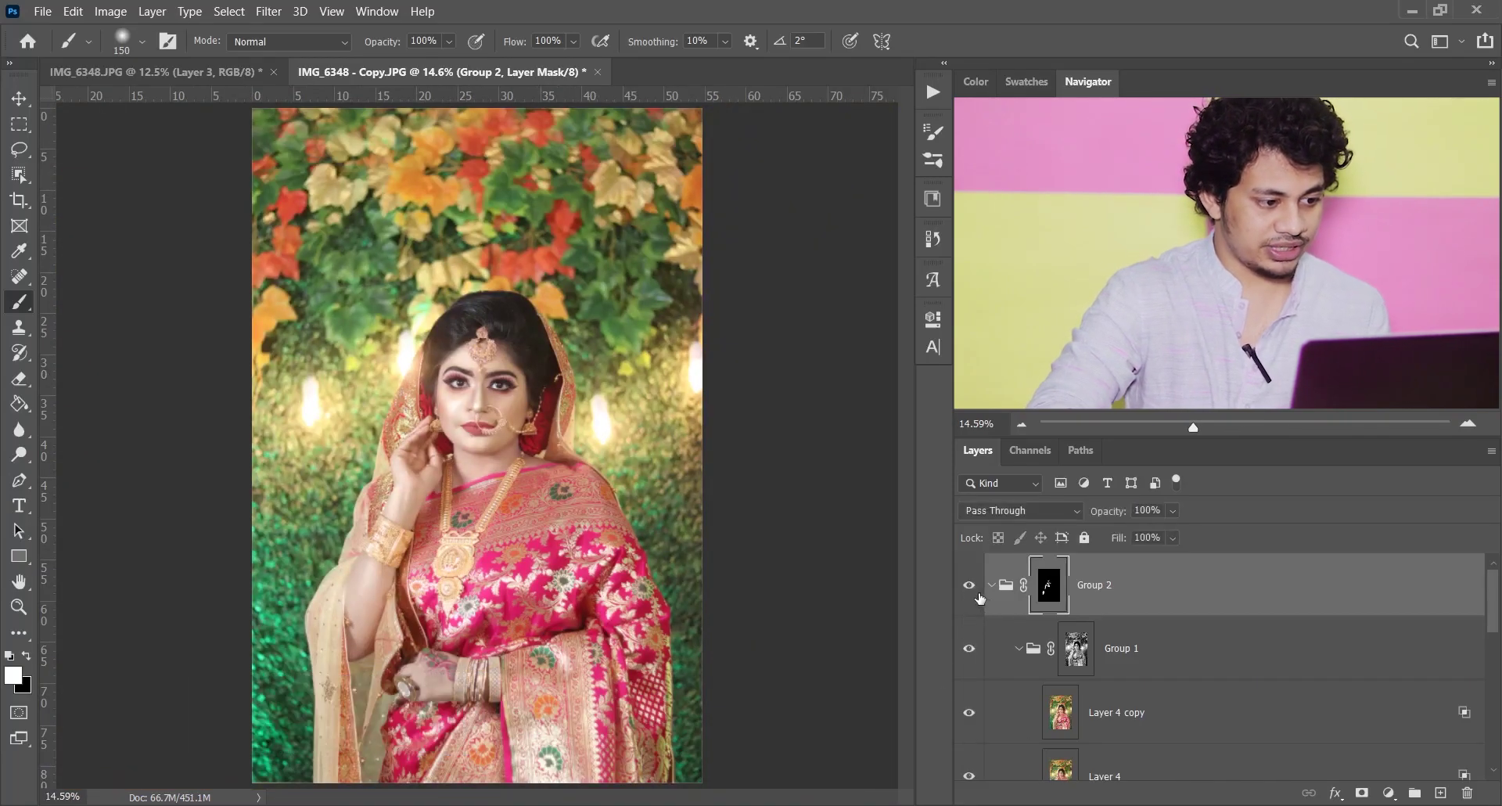
left_click(978, 596)
left_click(978, 596)
left_click(978, 596)
left_click(978, 596)
- Reduce the opacity of Group 2 to 57% and compare the portrait with and without it
left_click(1171, 511)
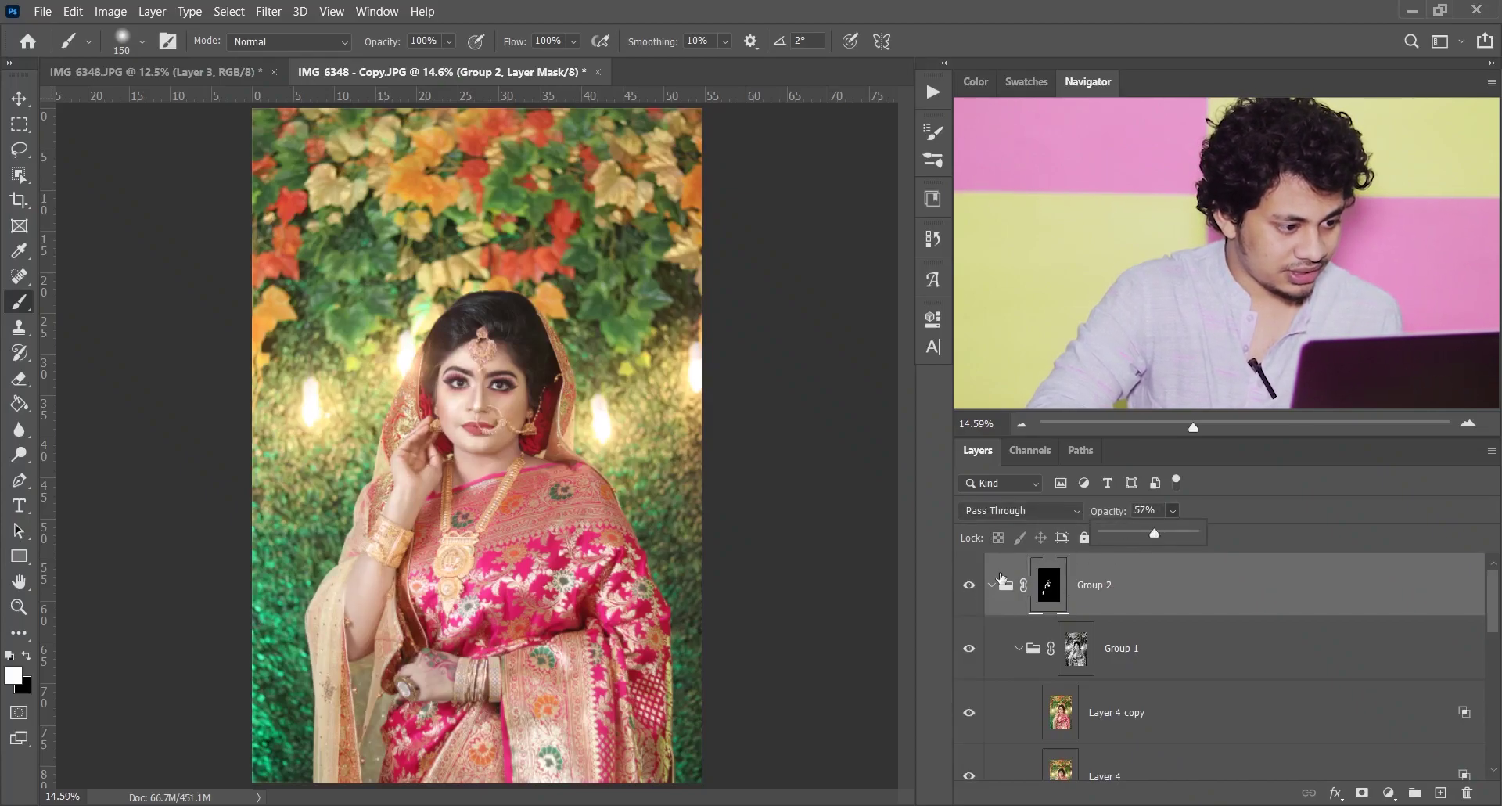
left_click(967, 588)
left_click(968, 588)
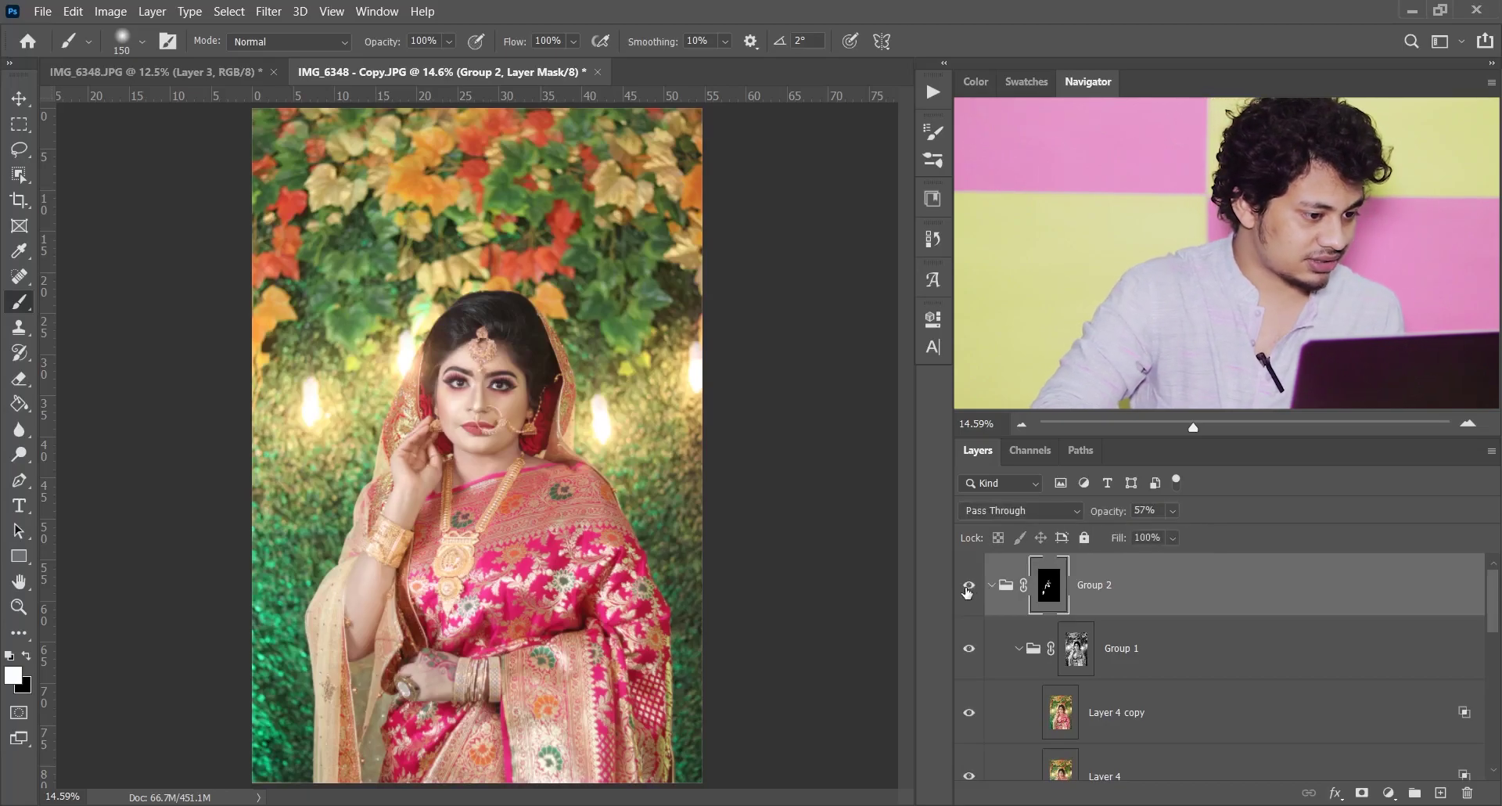
left_click(968, 588)
left_click(967, 591)
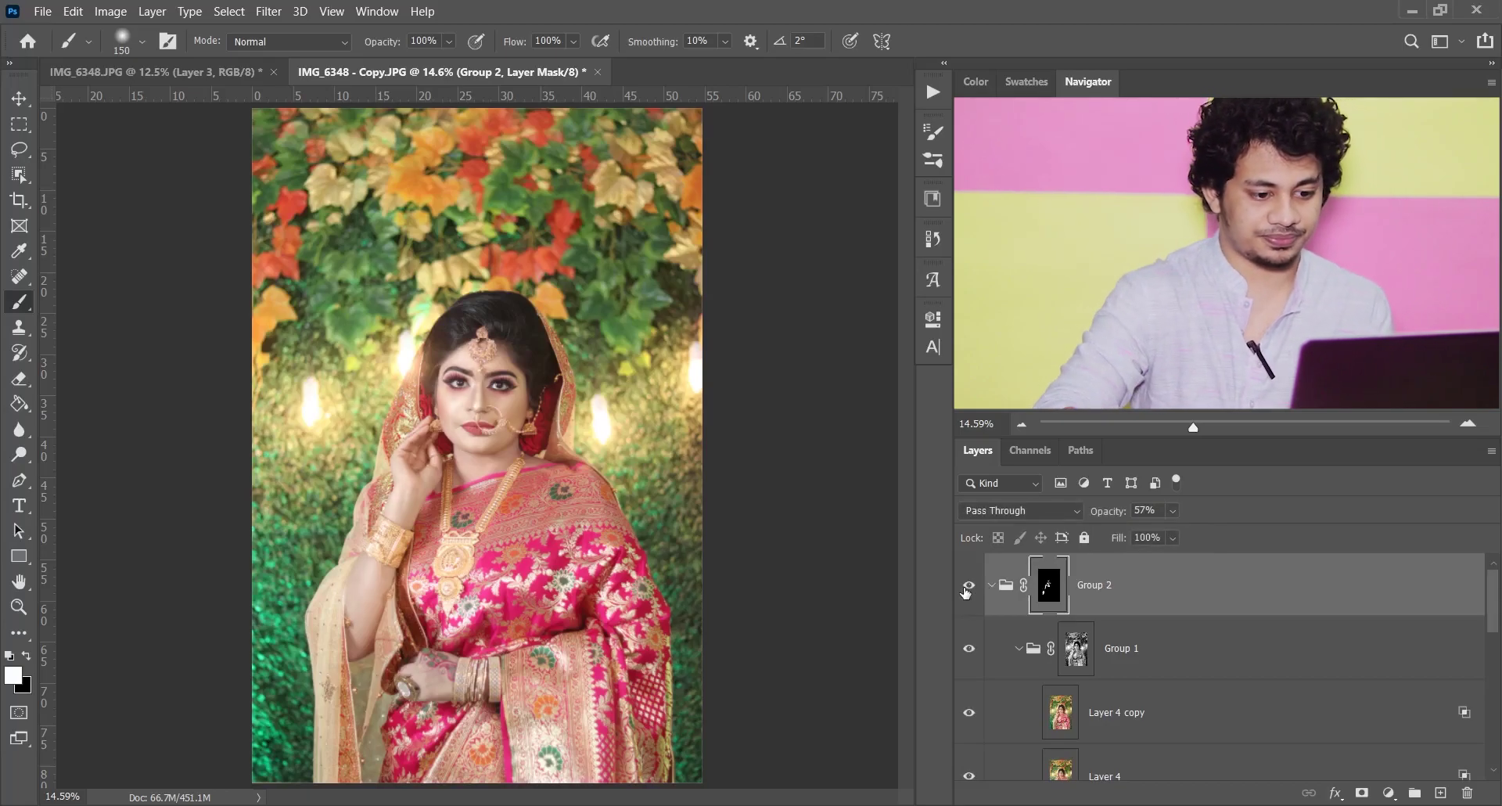
- Stamp all visible layers into a new layer above Group 2 and convert it to a smart object
key("ctrl+minus")
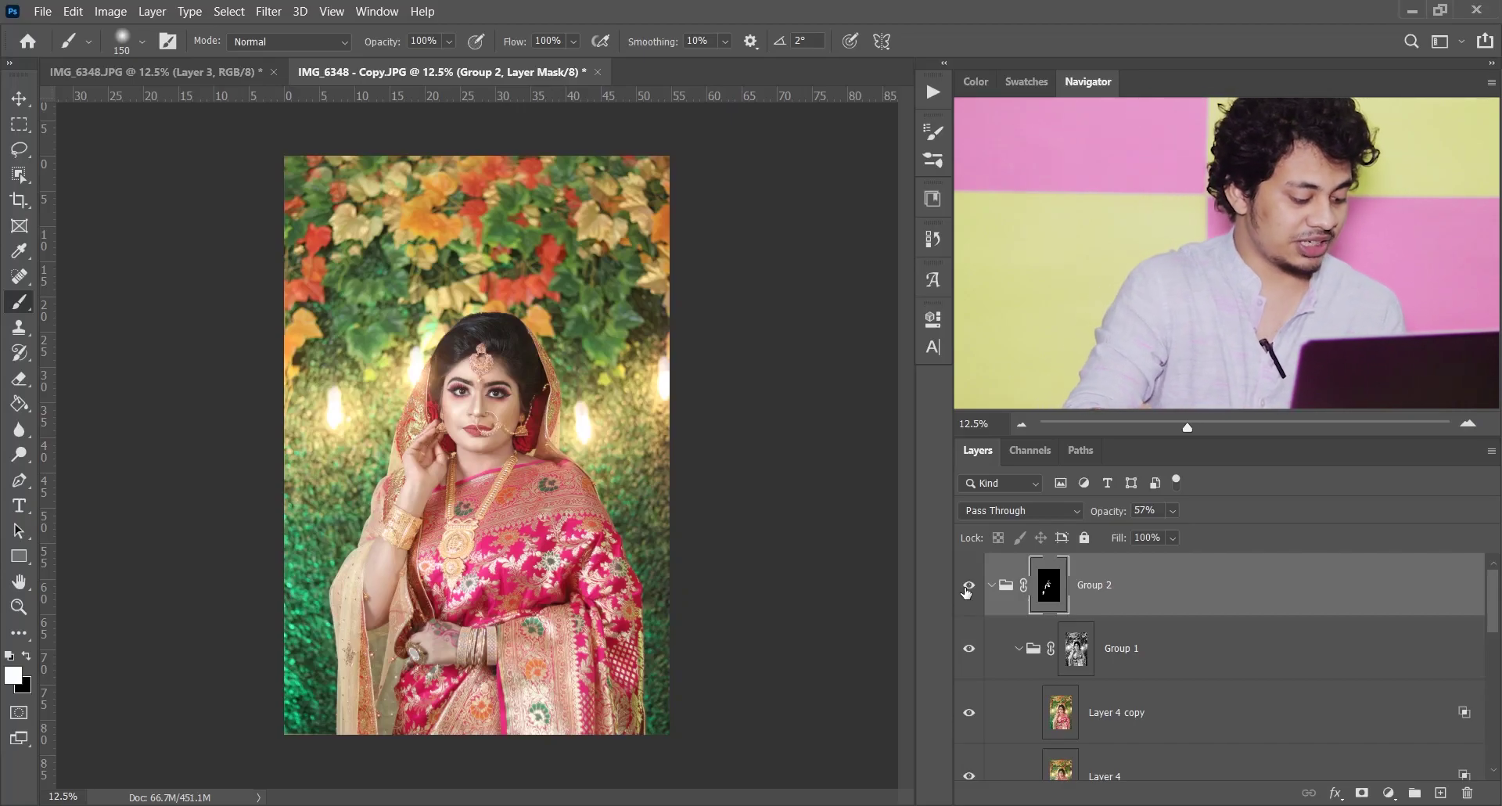
left_click(1227, 593)
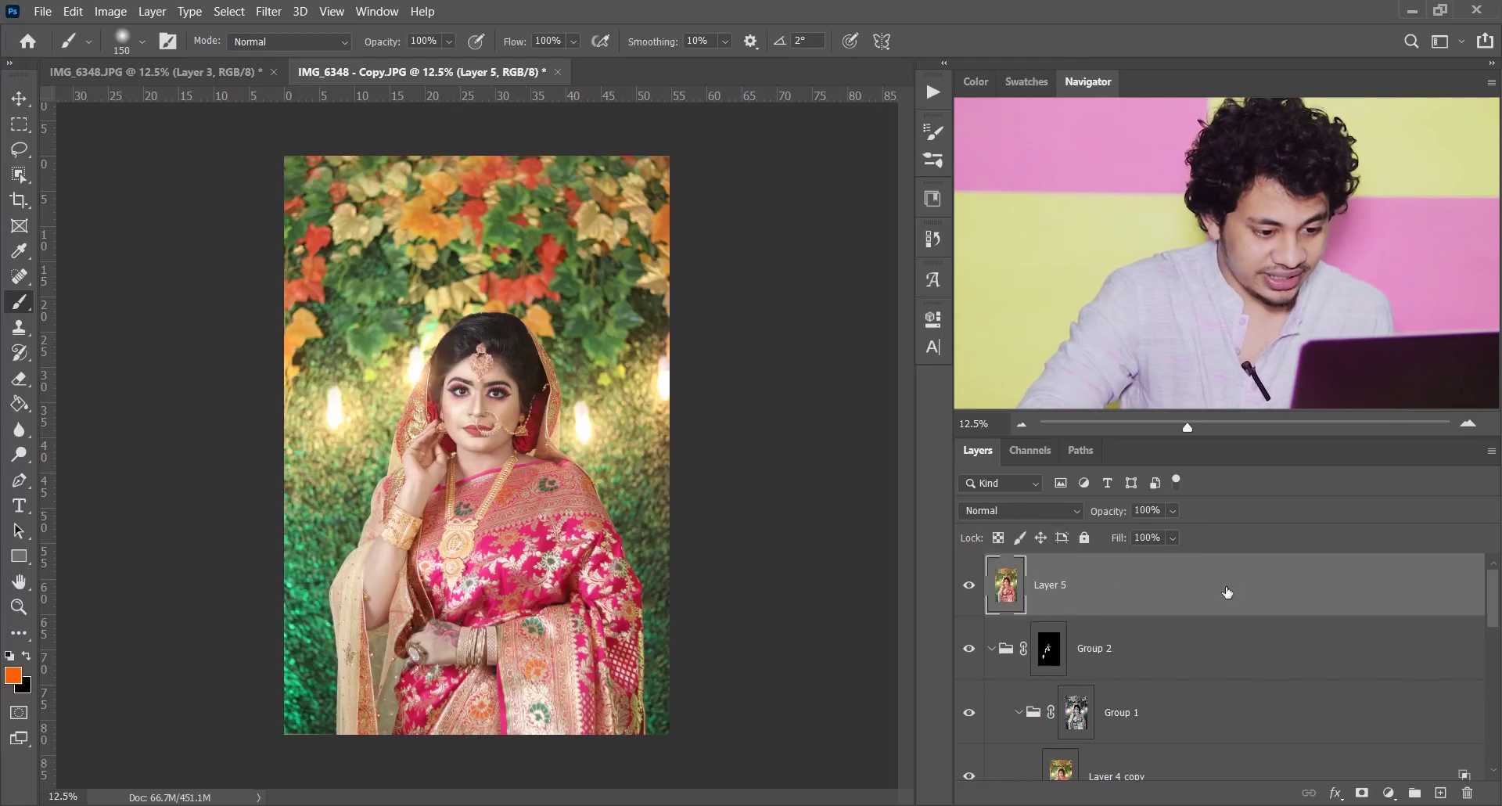
right_click(1205, 588)
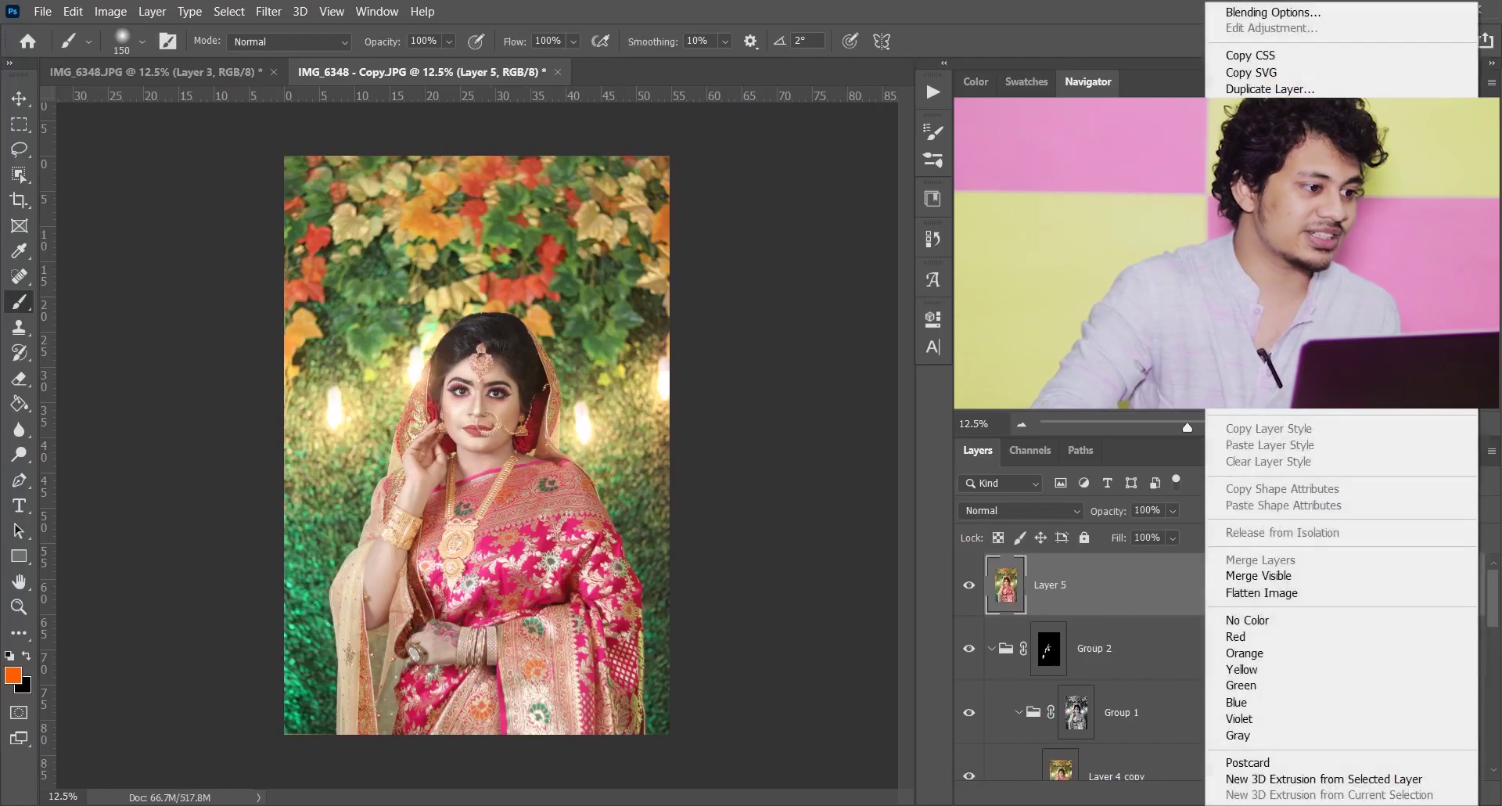
left_click(1278, 255)
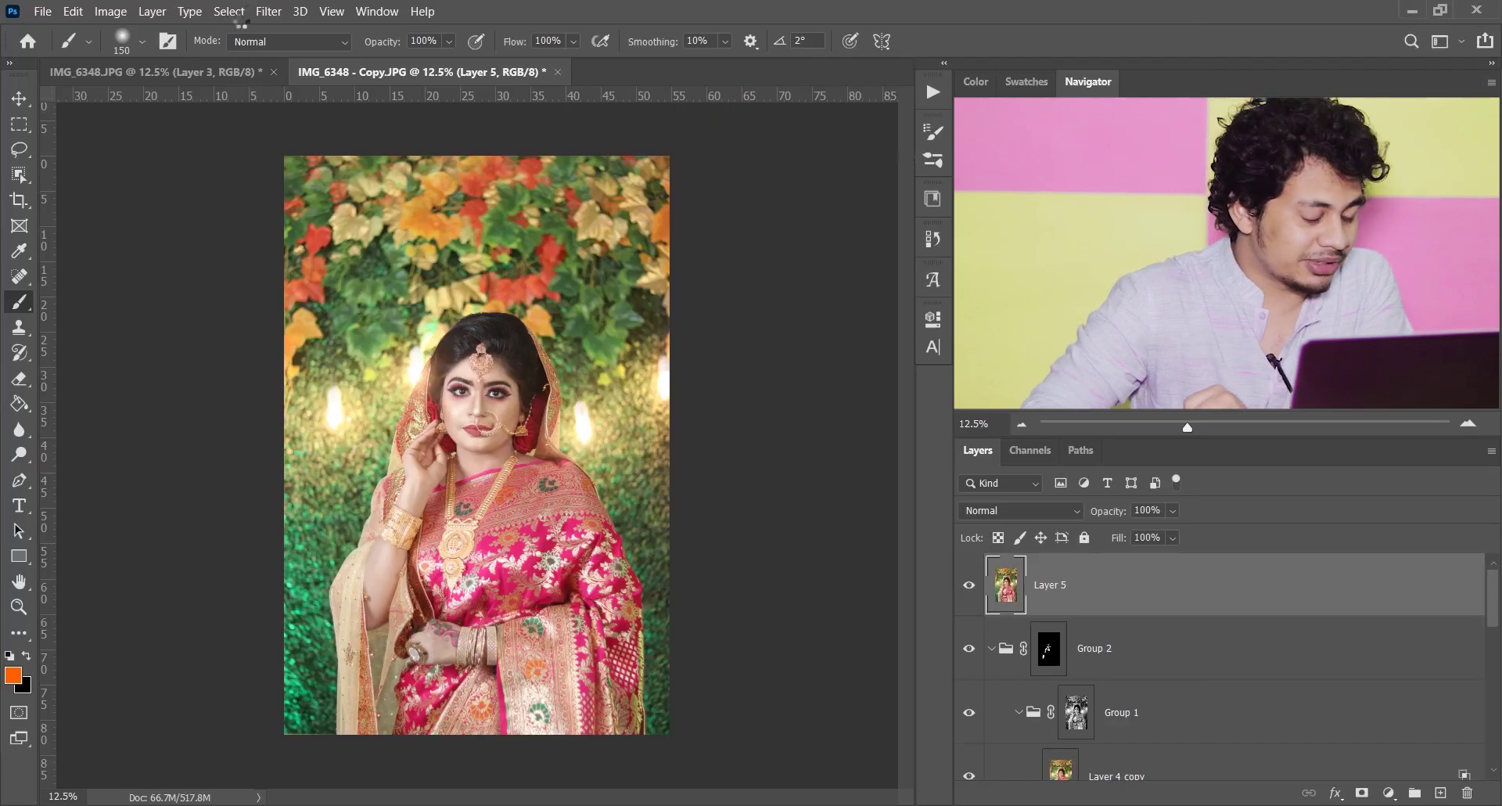
- Open the Camera Raw Filter on Layer 5 with a side-by-side before and after view
left_click(265, 19)
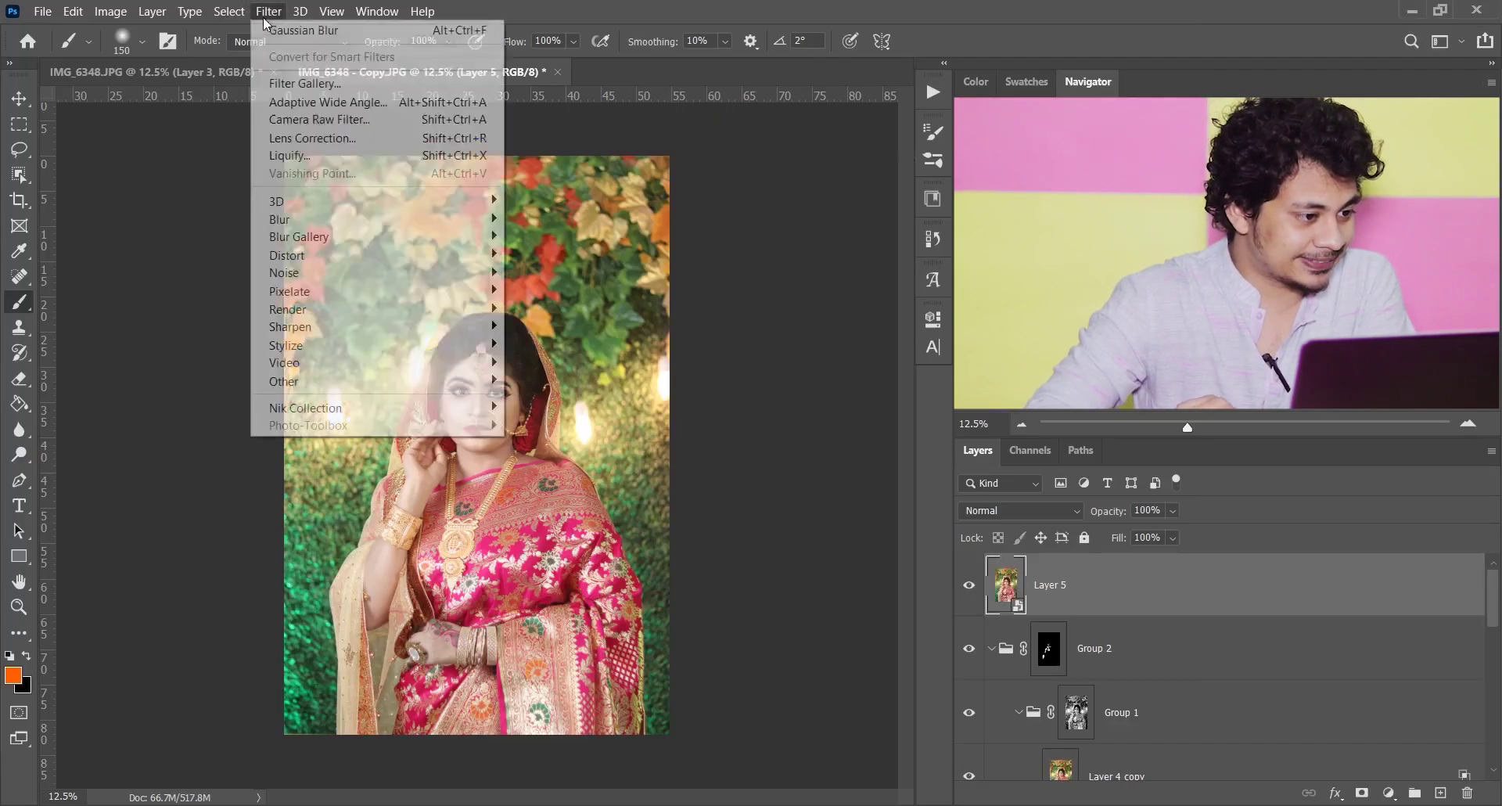
left_click(346, 120)
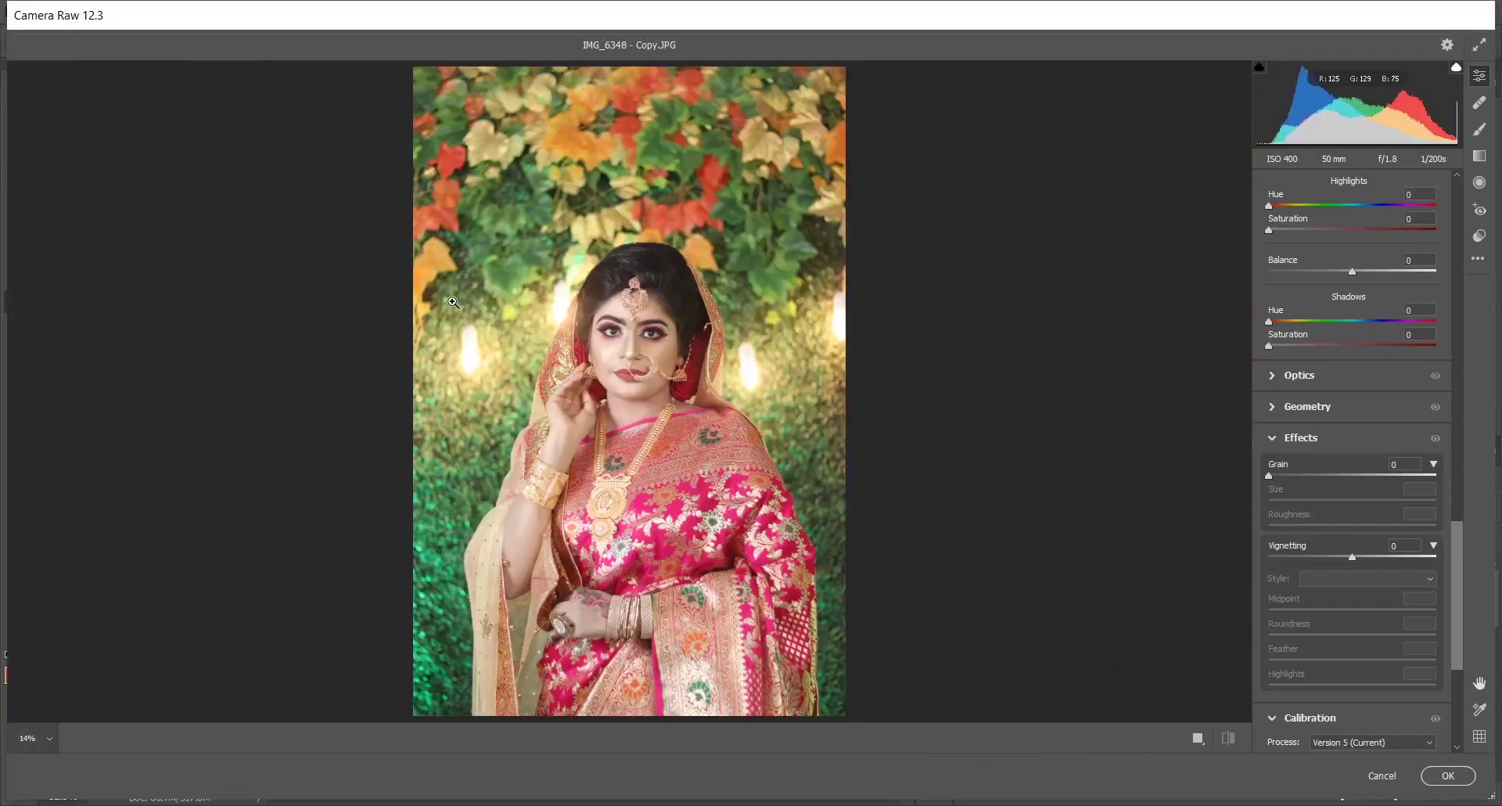
key("q")
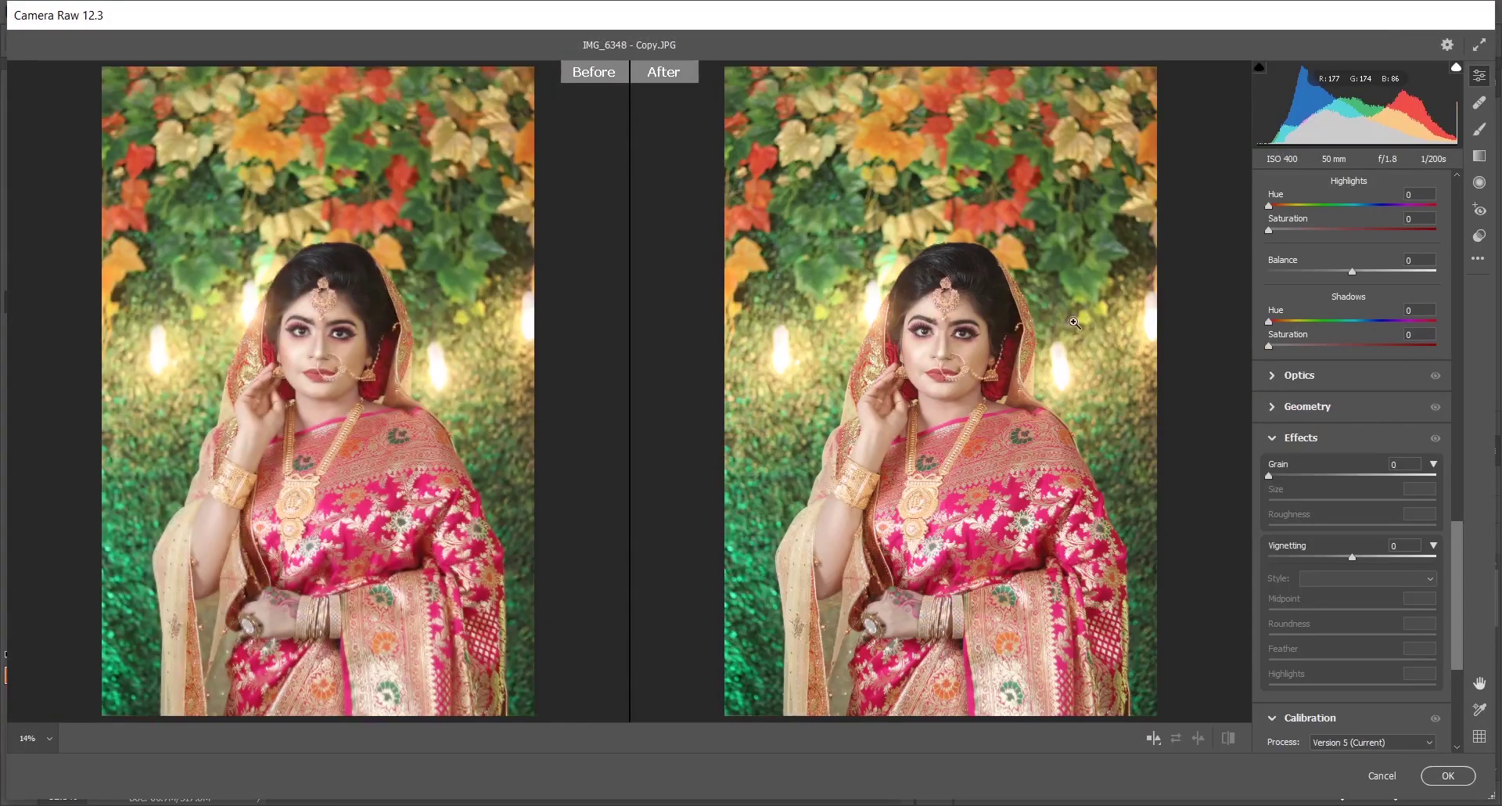
- In the Basic adjustments, set Contrast to +22, Highlights to -88 and Shadows to +53
left_click_drag(1456, 584, 1485, 203)
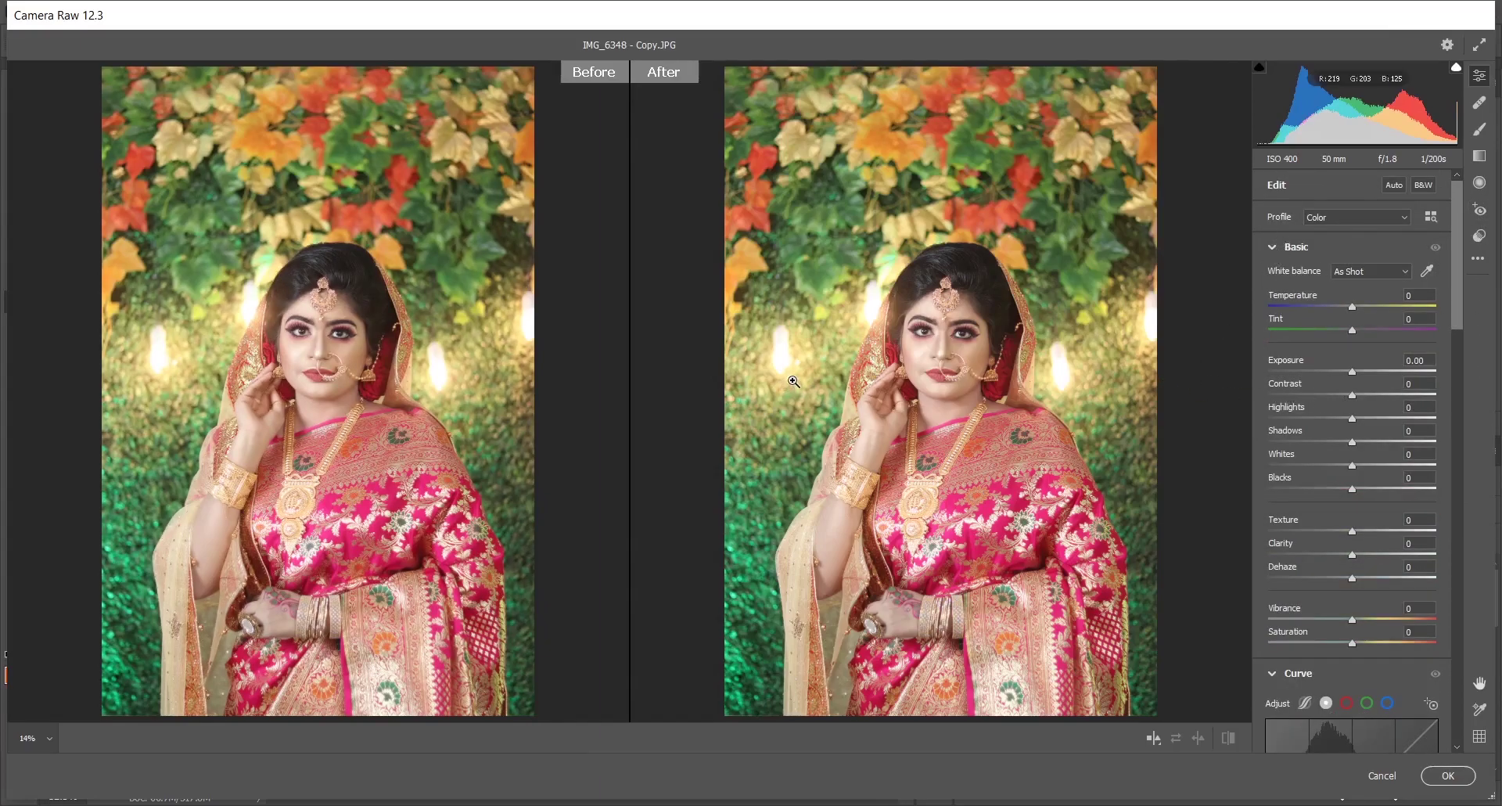
left_click_drag(1356, 396, 1374, 398)
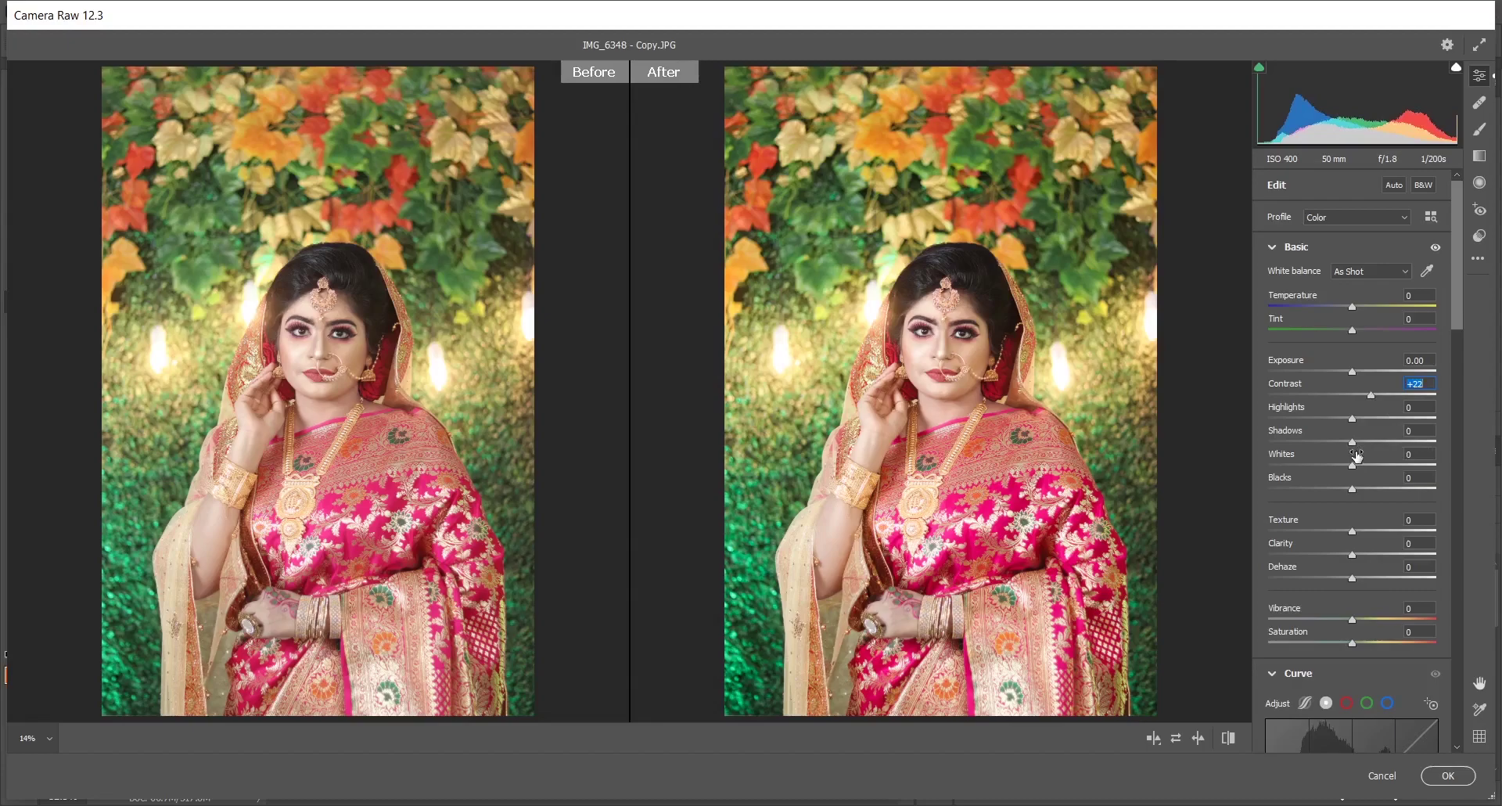
left_click(1283, 419)
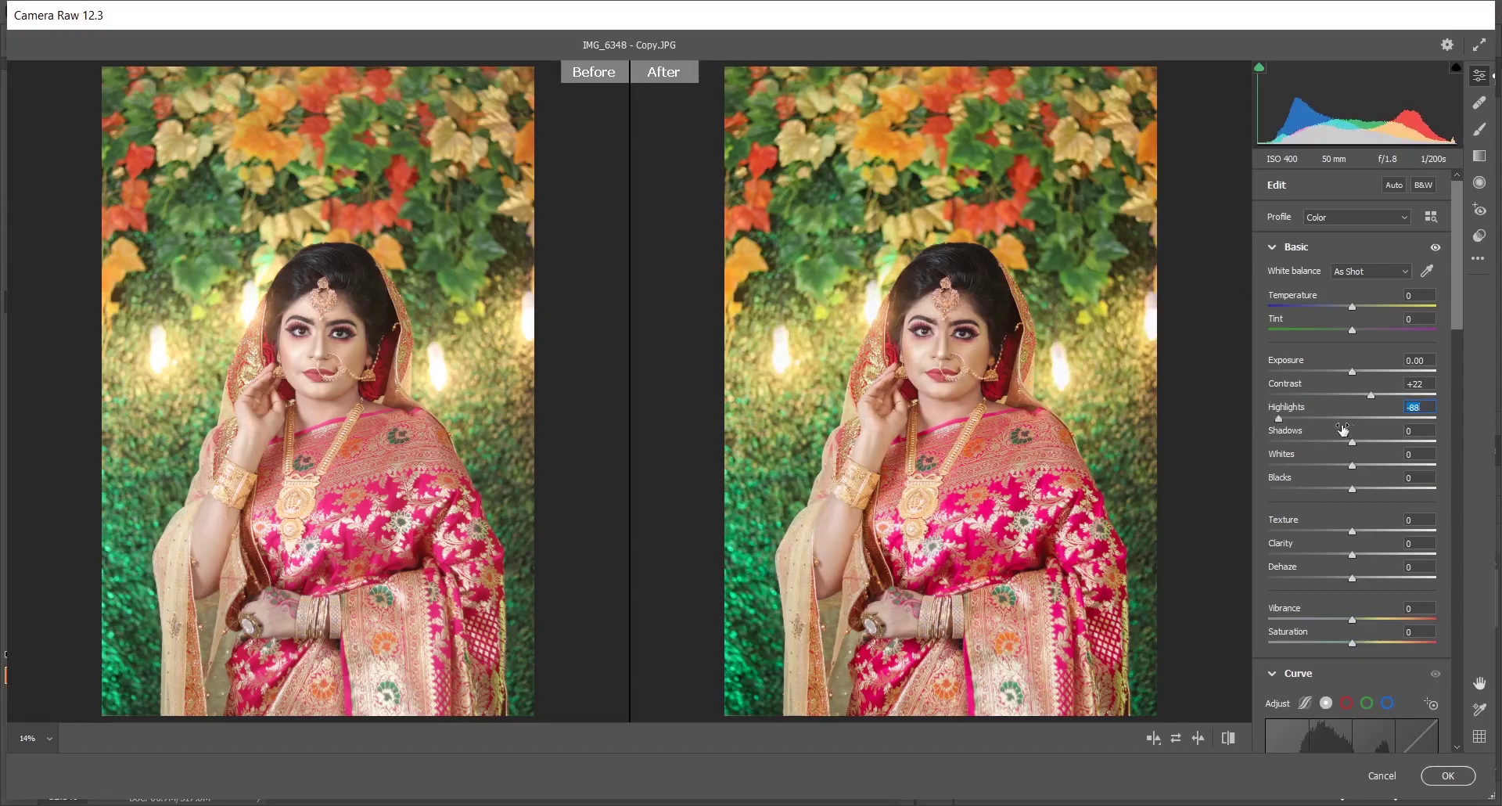
left_click(1404, 442)
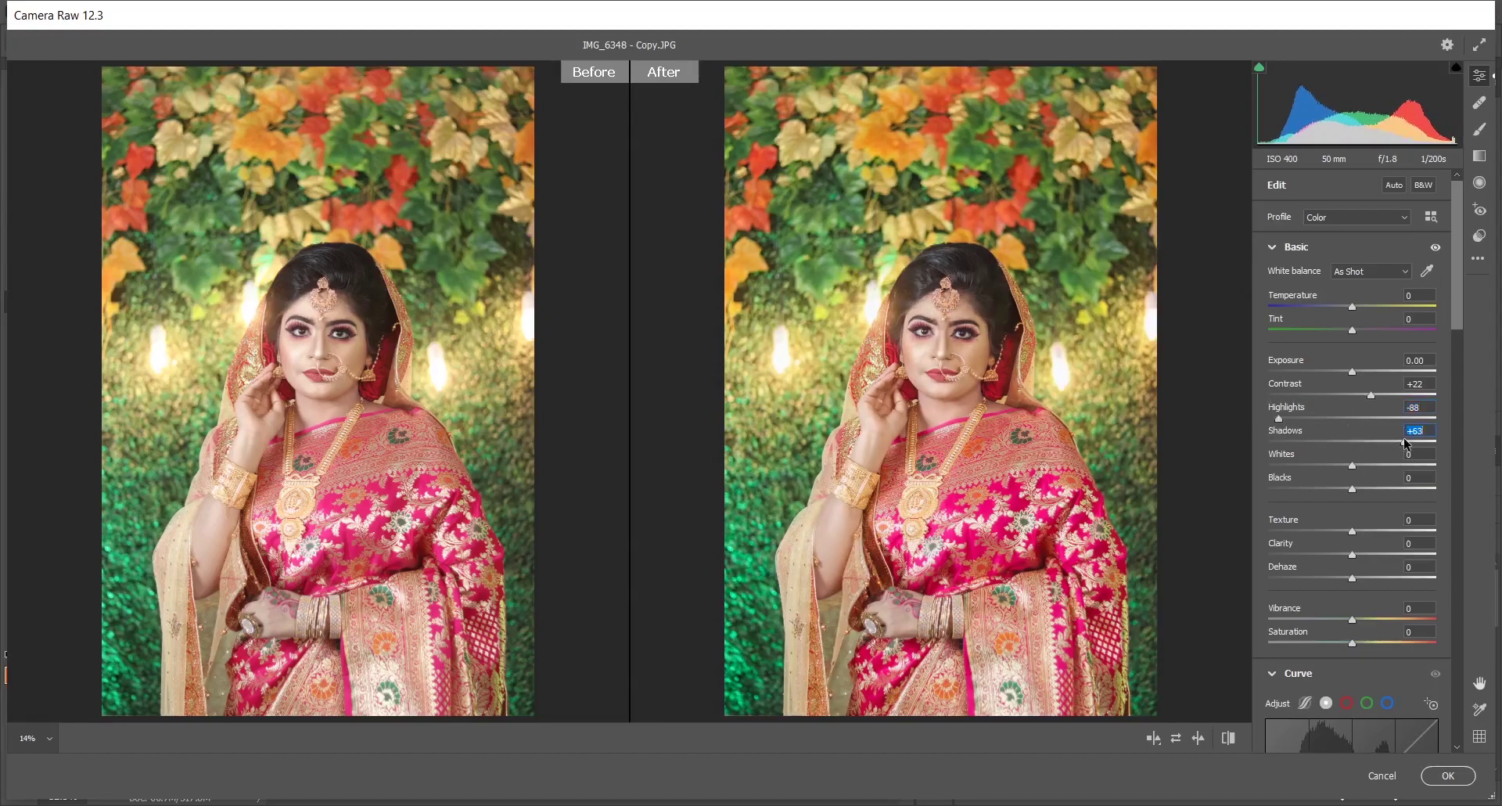
left_click_drag(1401, 439, 1396, 442)
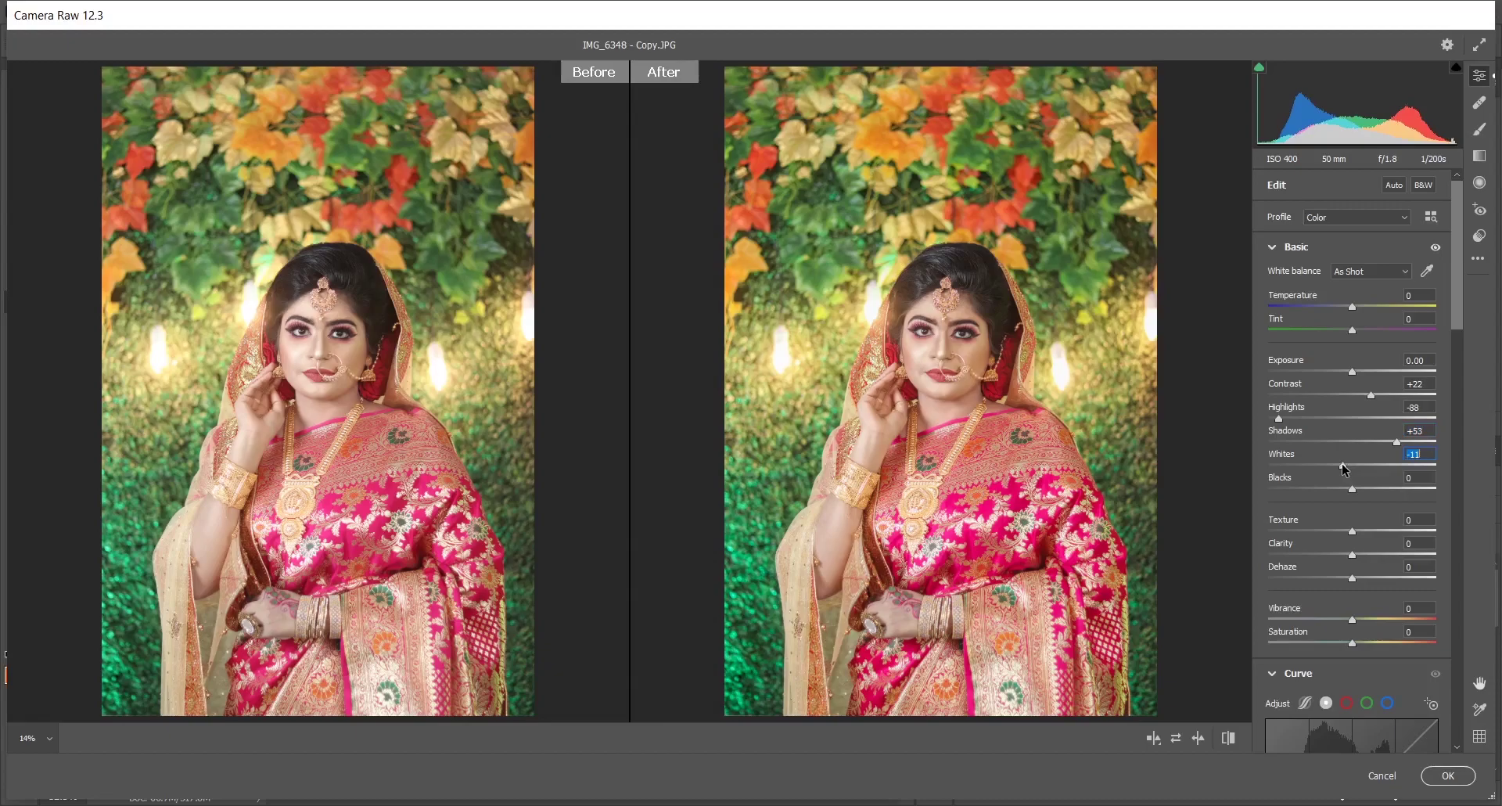
- Lower Whites to -10 and Blacks to -13
left_click_drag(1341, 463, 1342, 462)
key("Tab")
key("Down")
key("Down")
key("Down")
key("Down")
key("Down")
key("Down")
key("Down")
key("Down")
key("Down")
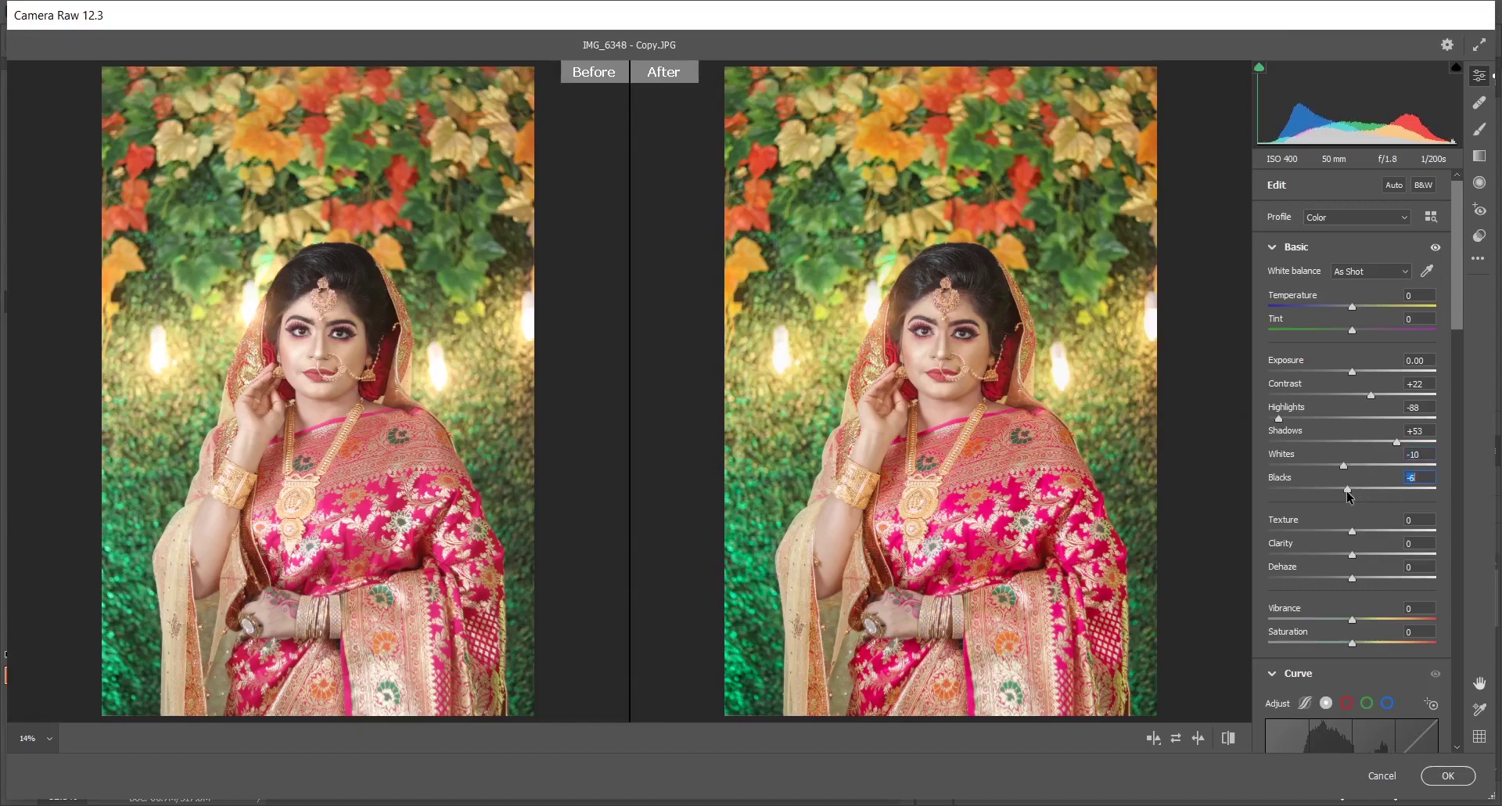
key("Down")
key("Down")
key("Down")
key("Down")
- Set Texture to +15 and Clarity to +10 while checking the face up close
left_click_drag(997, 354, 1136, 467)
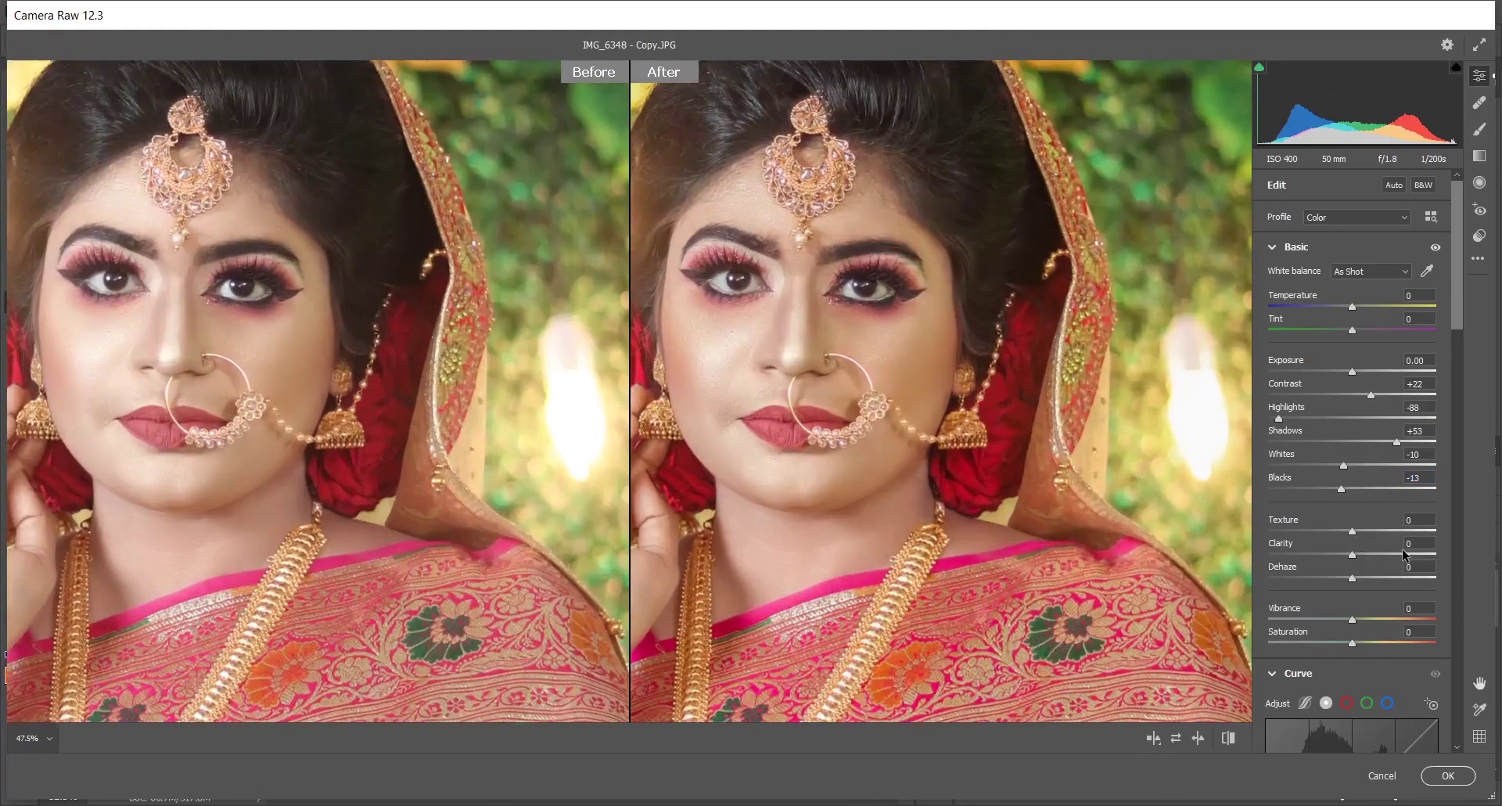
left_click_drag(1372, 528, 1363, 534)
key("Down")
key("Down")
key("Down")
key("Down")
key("Down")
key("Down")
key("Up")
left_click_drag(1357, 553, 1359, 555)
key("ctrl+0")
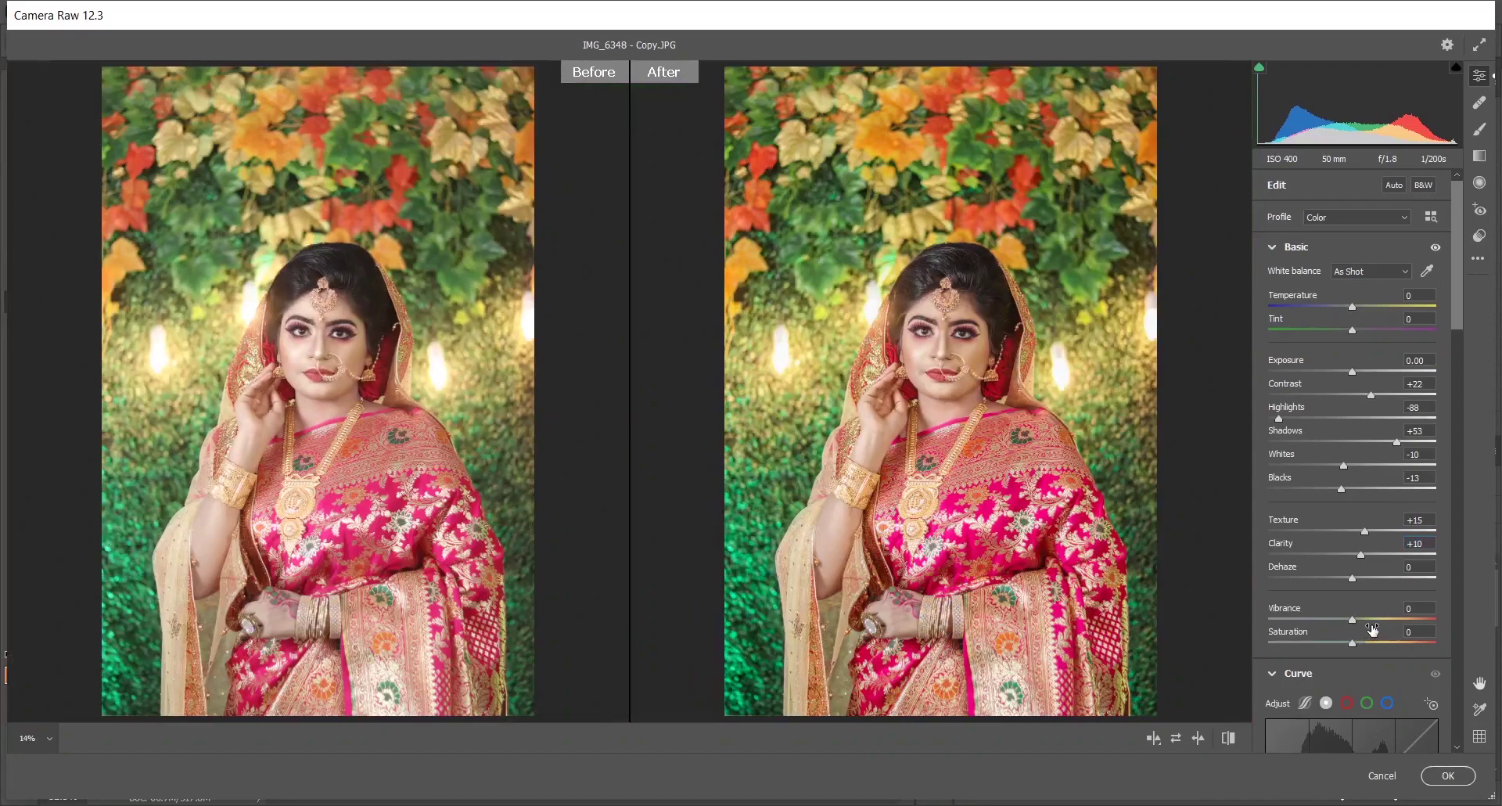
- Raise Vibrance to +29 and Saturation to +9
left_click(1367, 619)
left_click_drag(1370, 620, 1376, 620)
scroll(1365, 626, "down", 2)
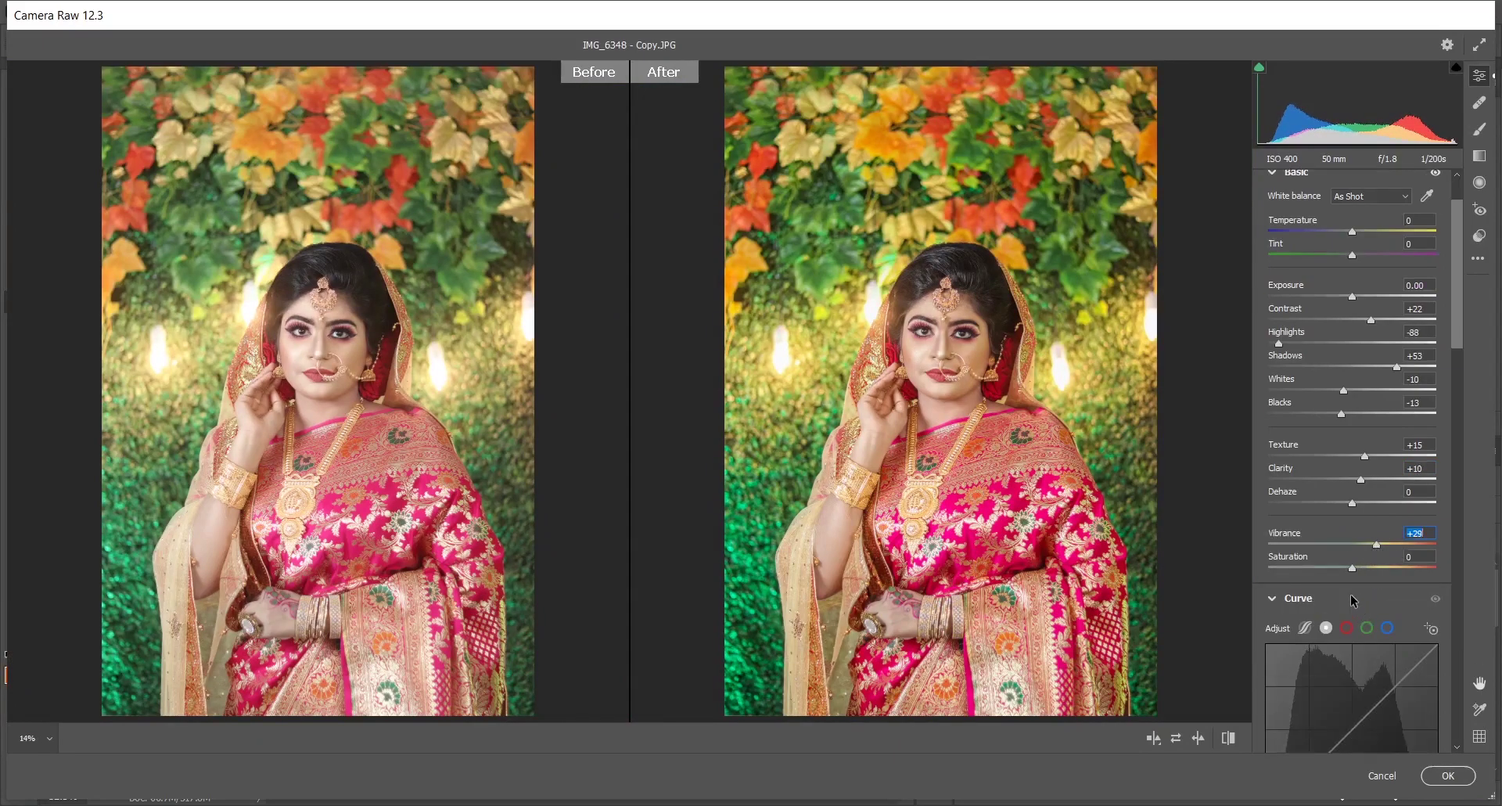
left_click(1358, 567)
left_click_drag(1358, 566, 1360, 566)
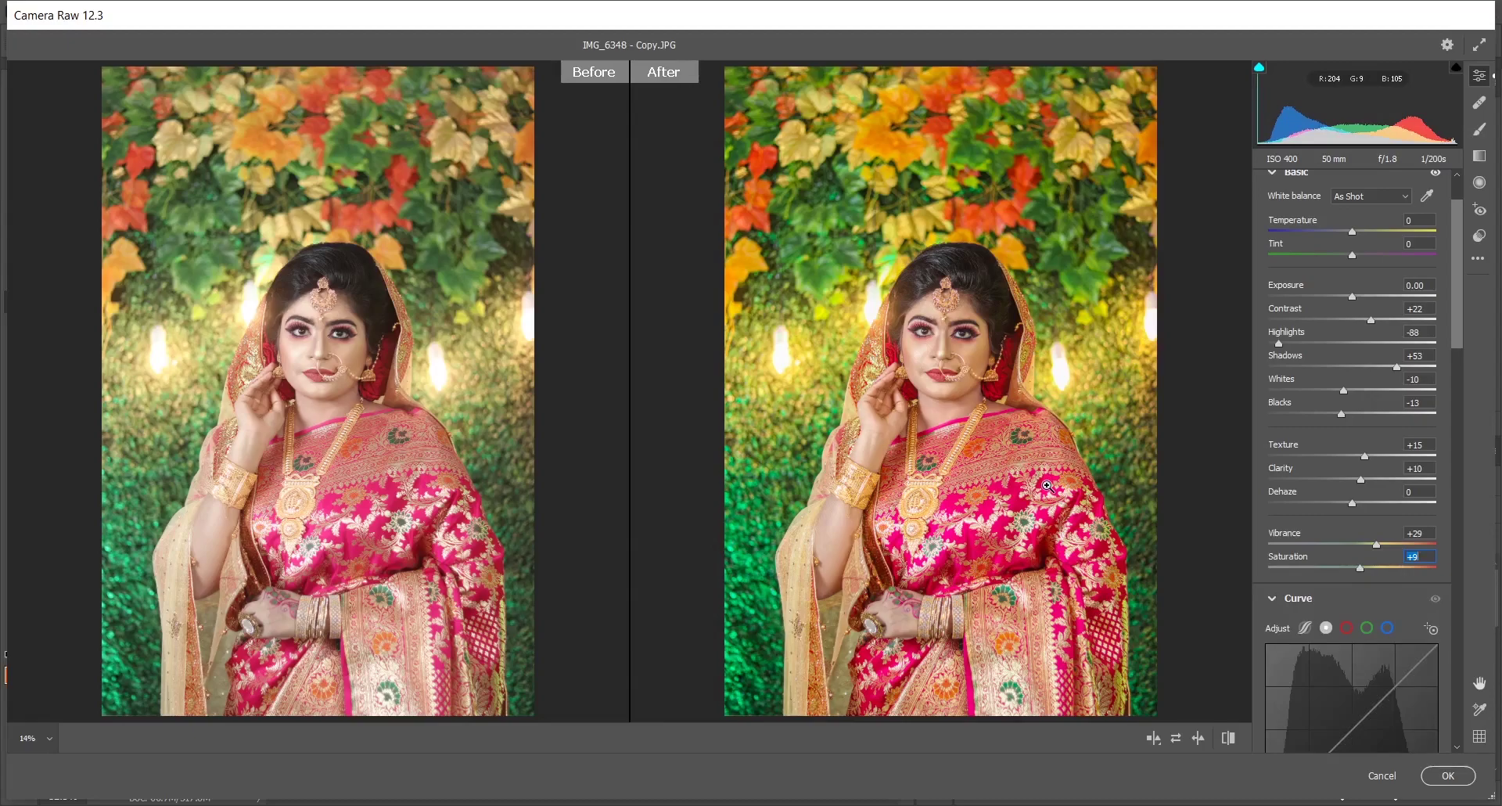
- In the Detail adjustments, set Sharpening to 75, its Masking to 96 and Color Noise Reduction to 25
scroll(1046, 486, "down", 4)
scroll(1183, 440, "up", 5)
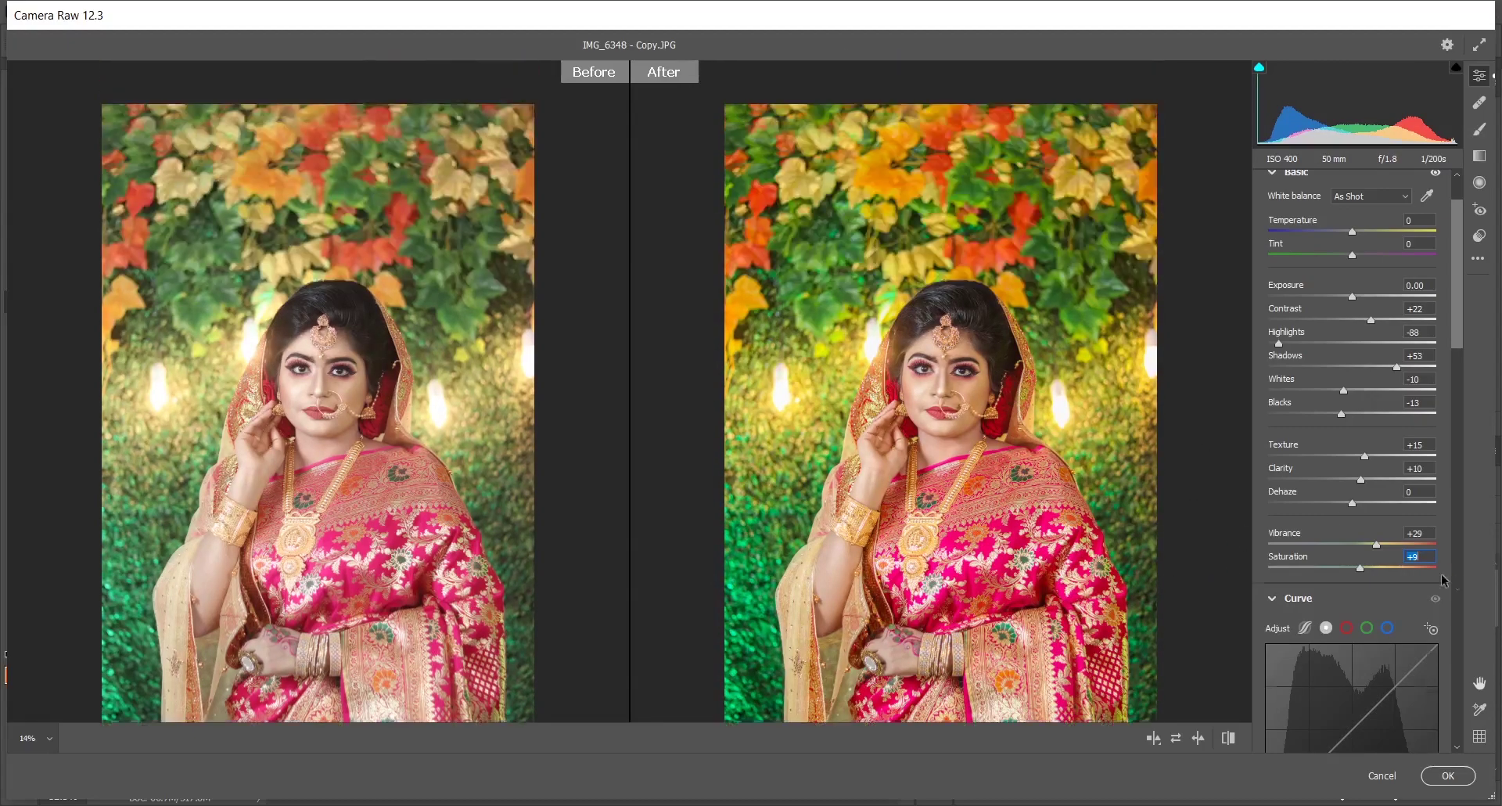
scroll(1453, 582, "down", 4)
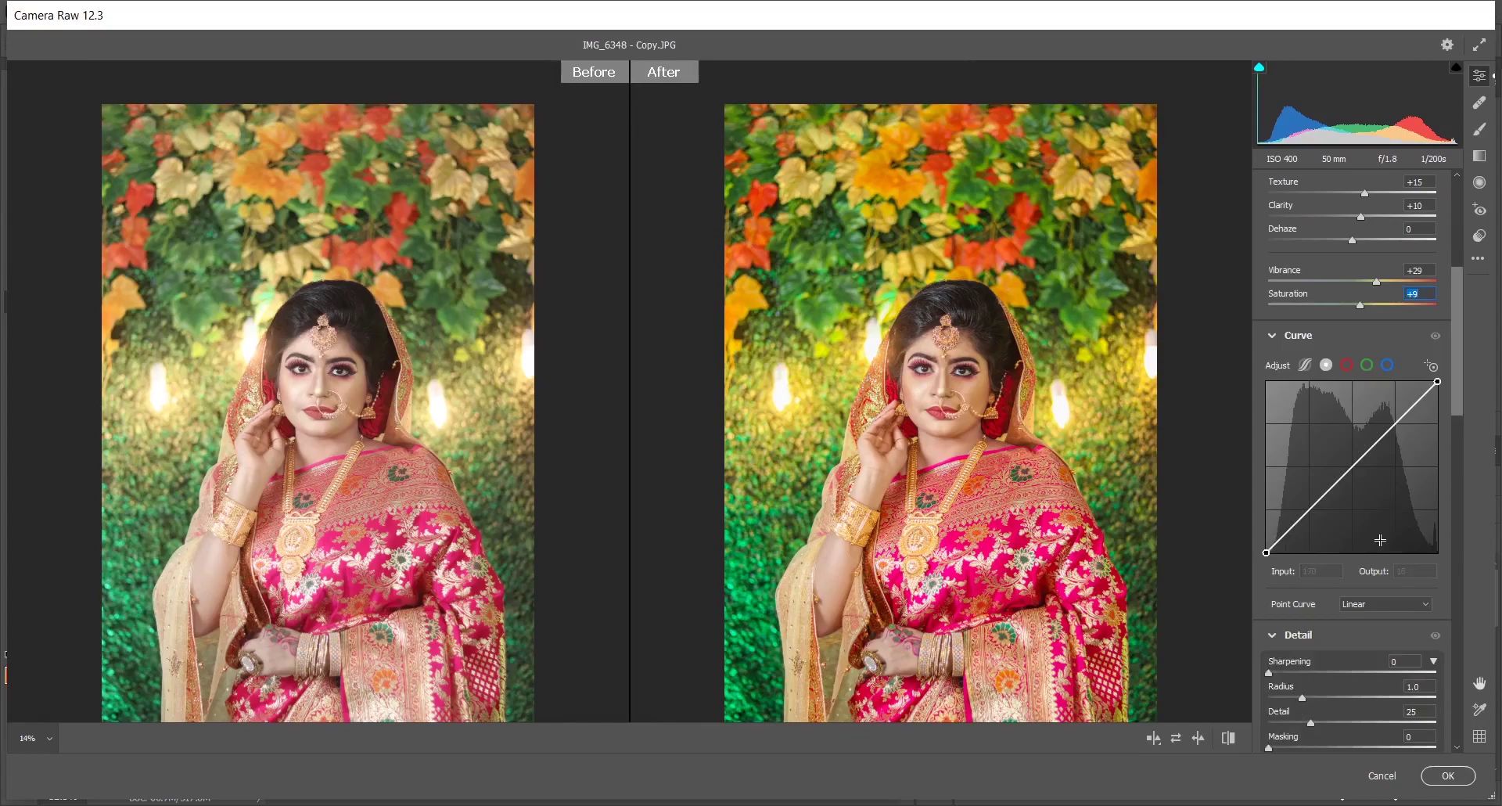
scroll(1375, 538, "down", 3)
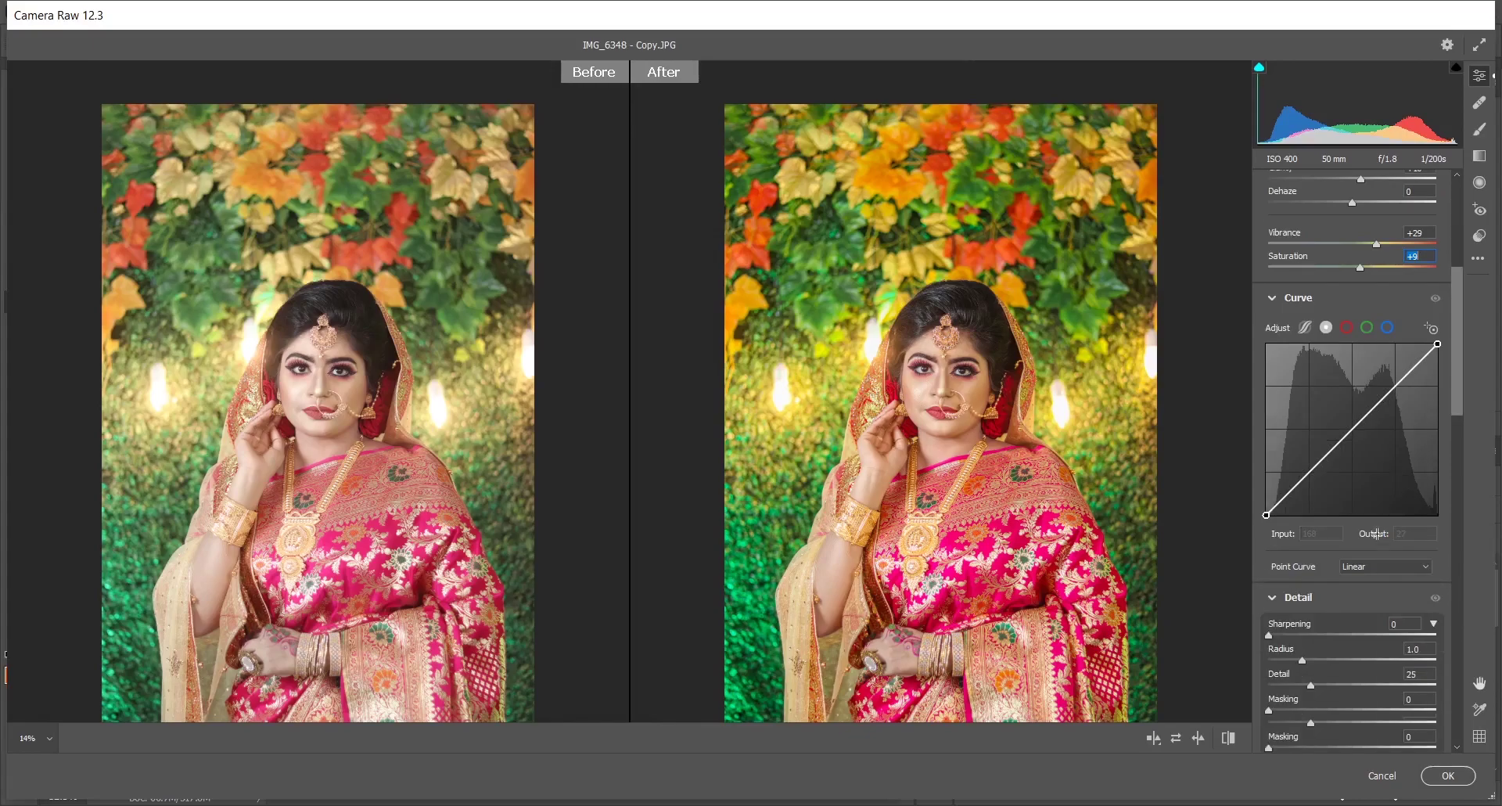
left_click(1269, 485)
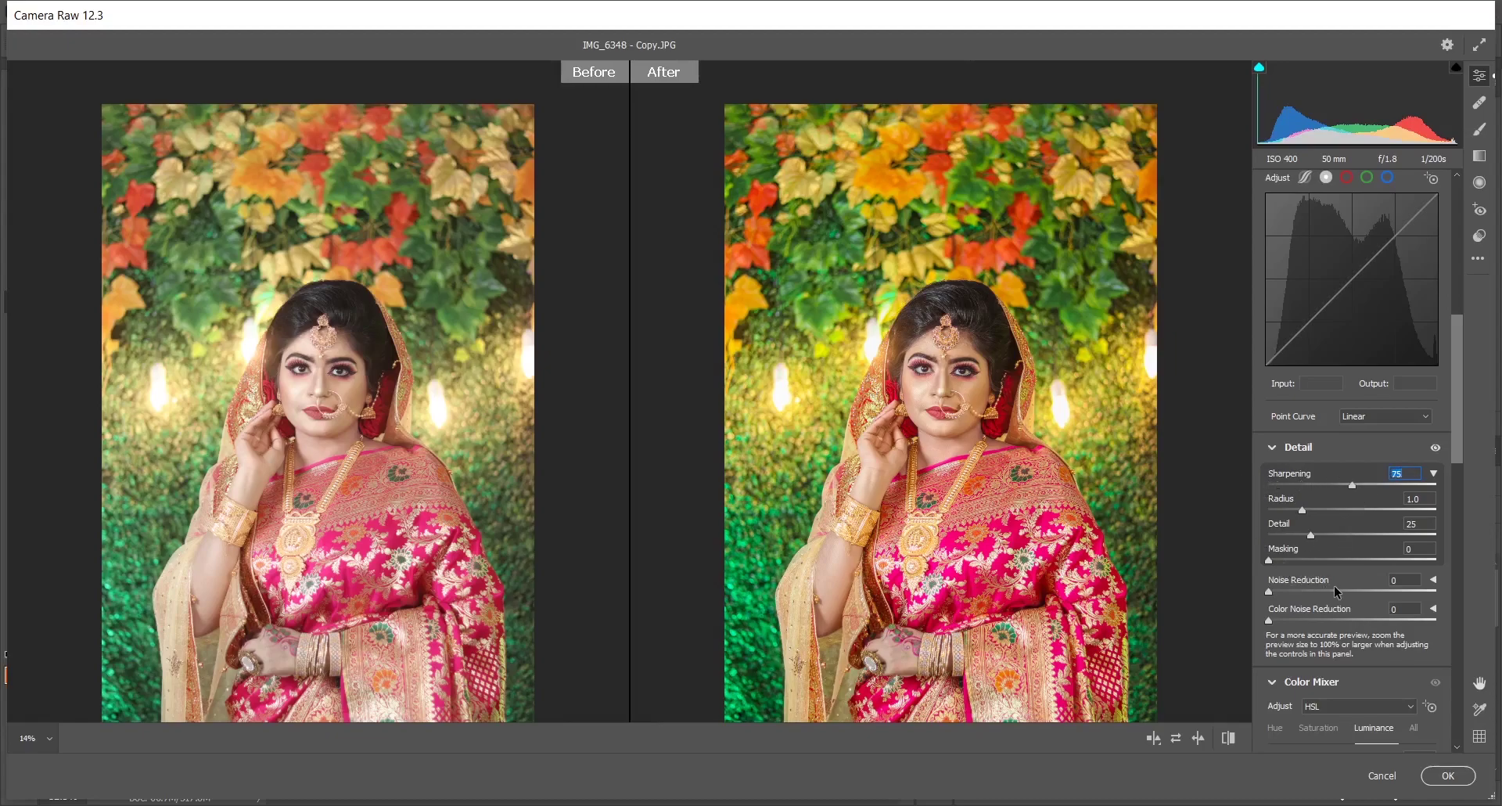
left_click_drag(1269, 560, 1431, 560)
scroll(1327, 521, "down", 3)
scroll(1326, 521, "down", 3)
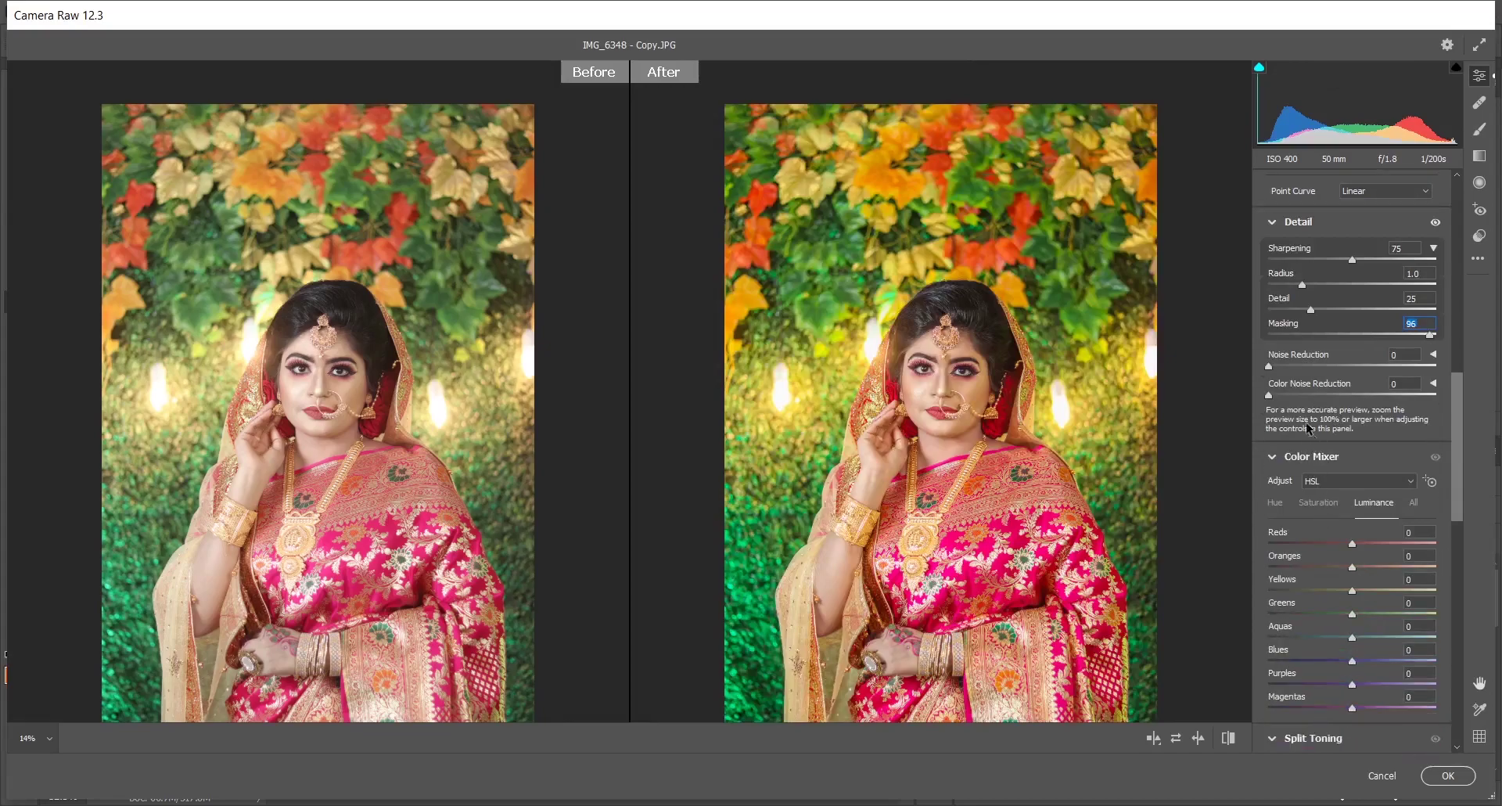
left_click(1305, 394)
- In the Color Mixer's Hue settings, set Reds to +8, Greens to +8 and Aquas to -100
left_click_drag(1461, 389, 1461, 436)
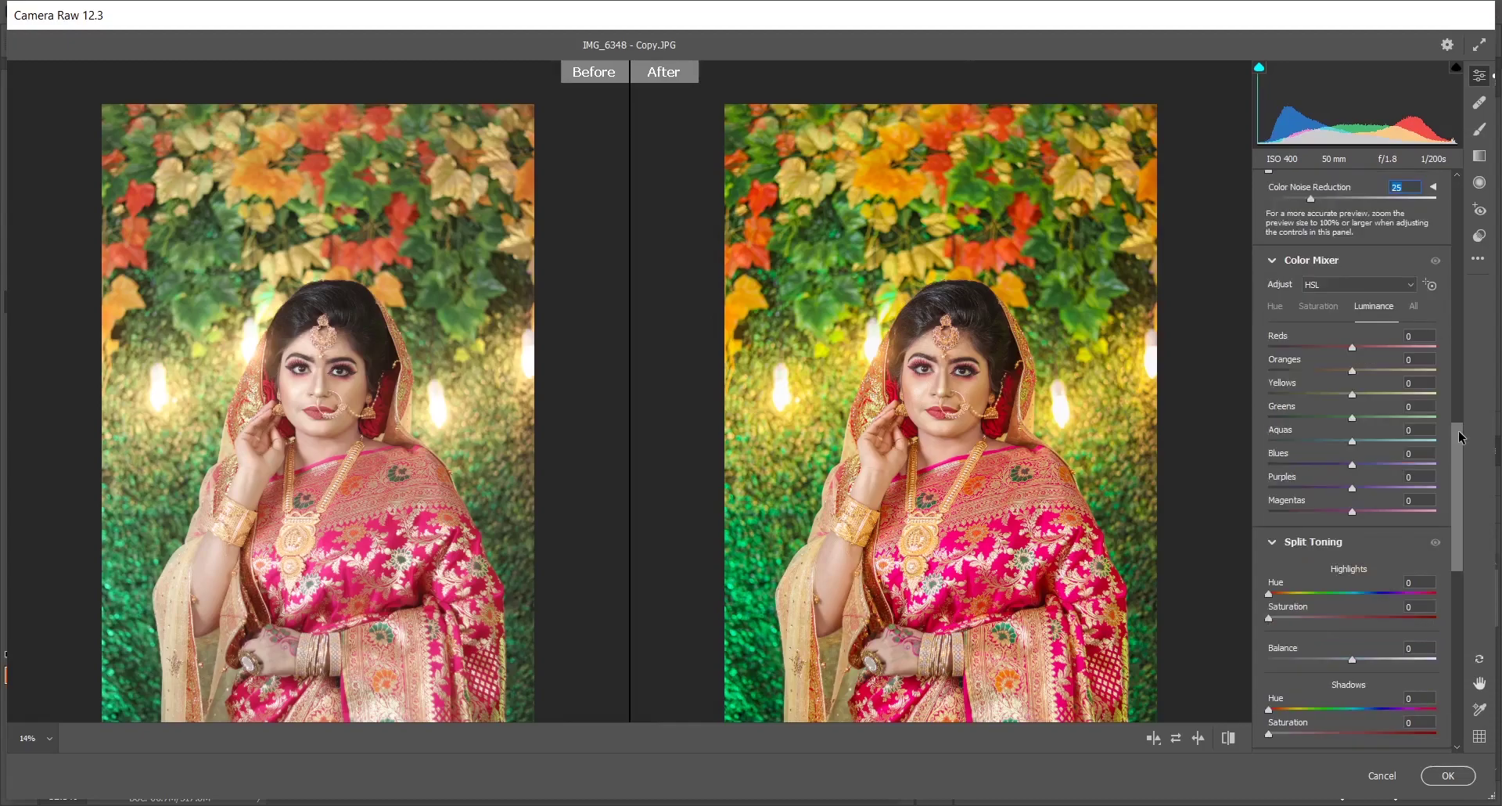
left_click(1277, 306)
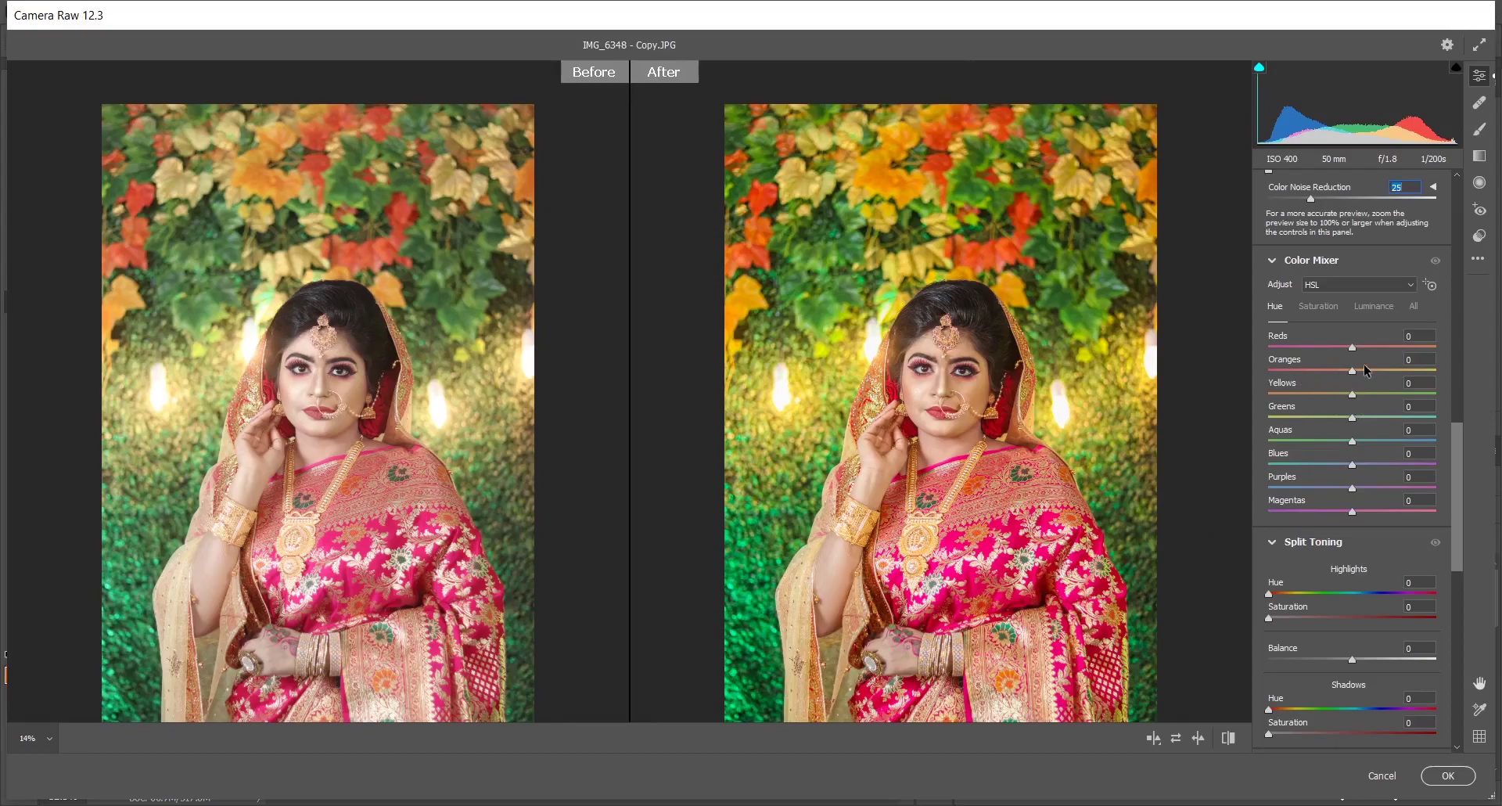
left_click_drag(1356, 349, 1267, 346)
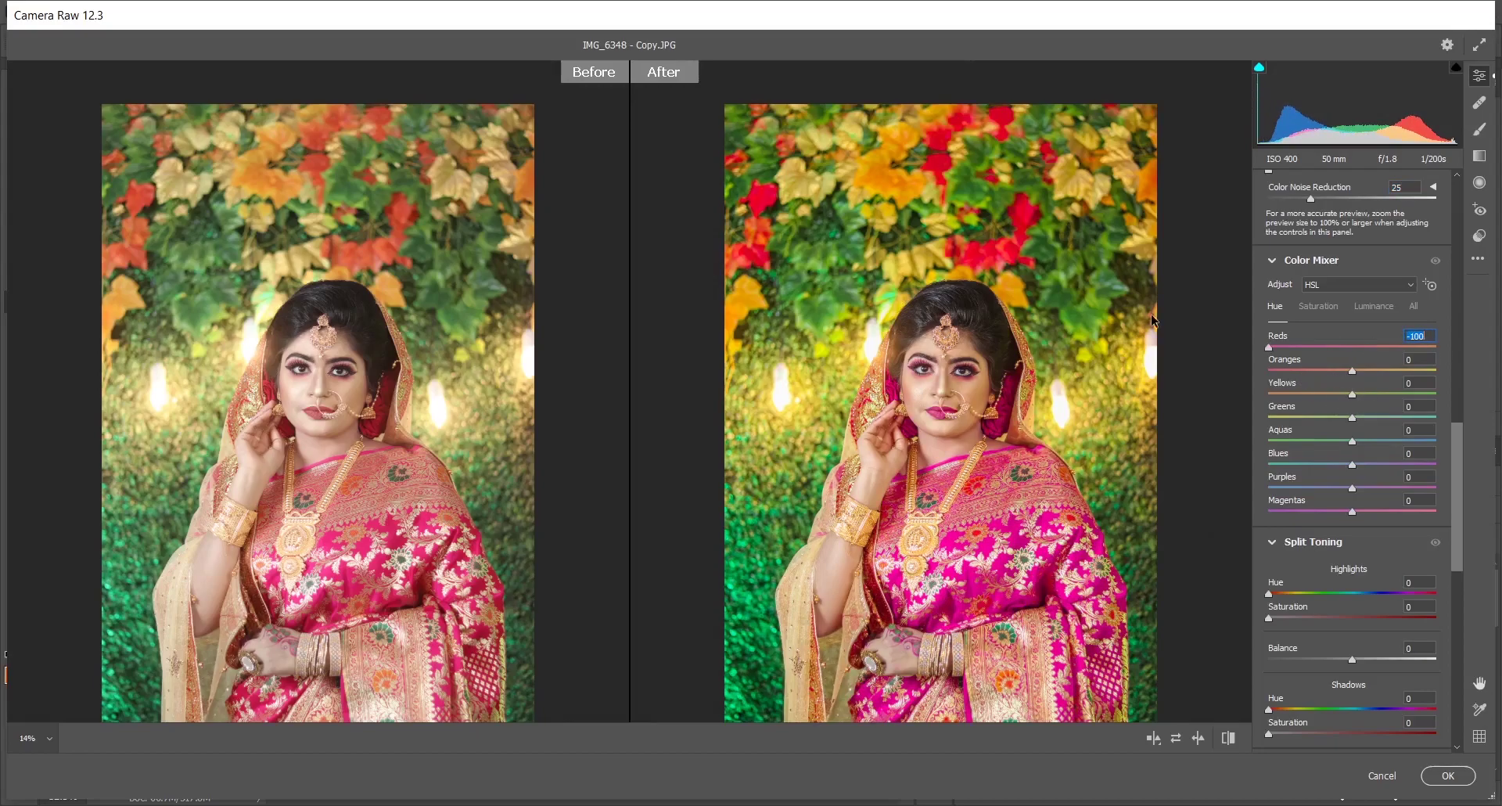
left_click(1367, 349)
left_click_drag(1367, 349, 1361, 353)
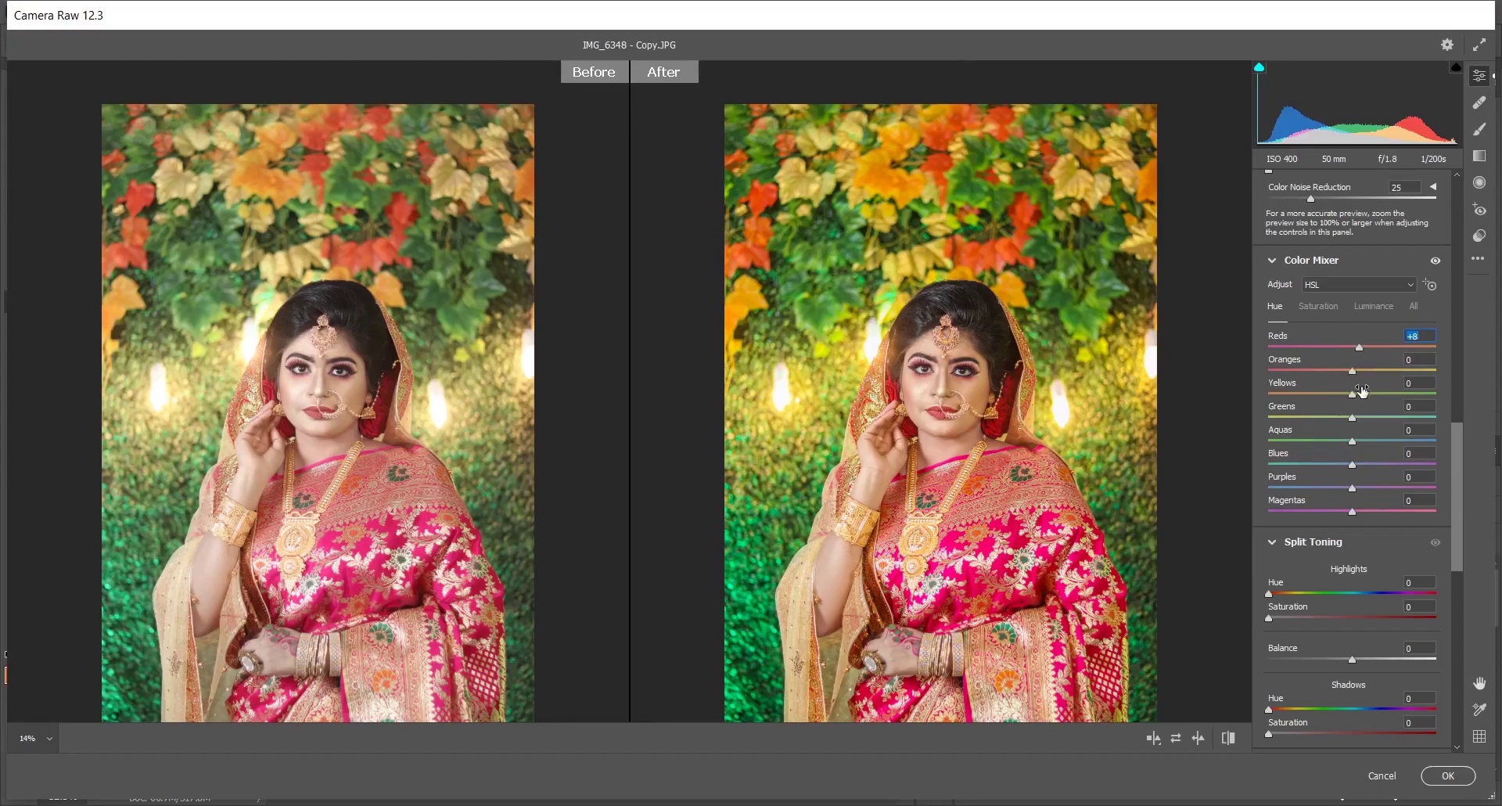
left_click(1361, 417)
left_click_drag(1364, 416, 1267, 440)
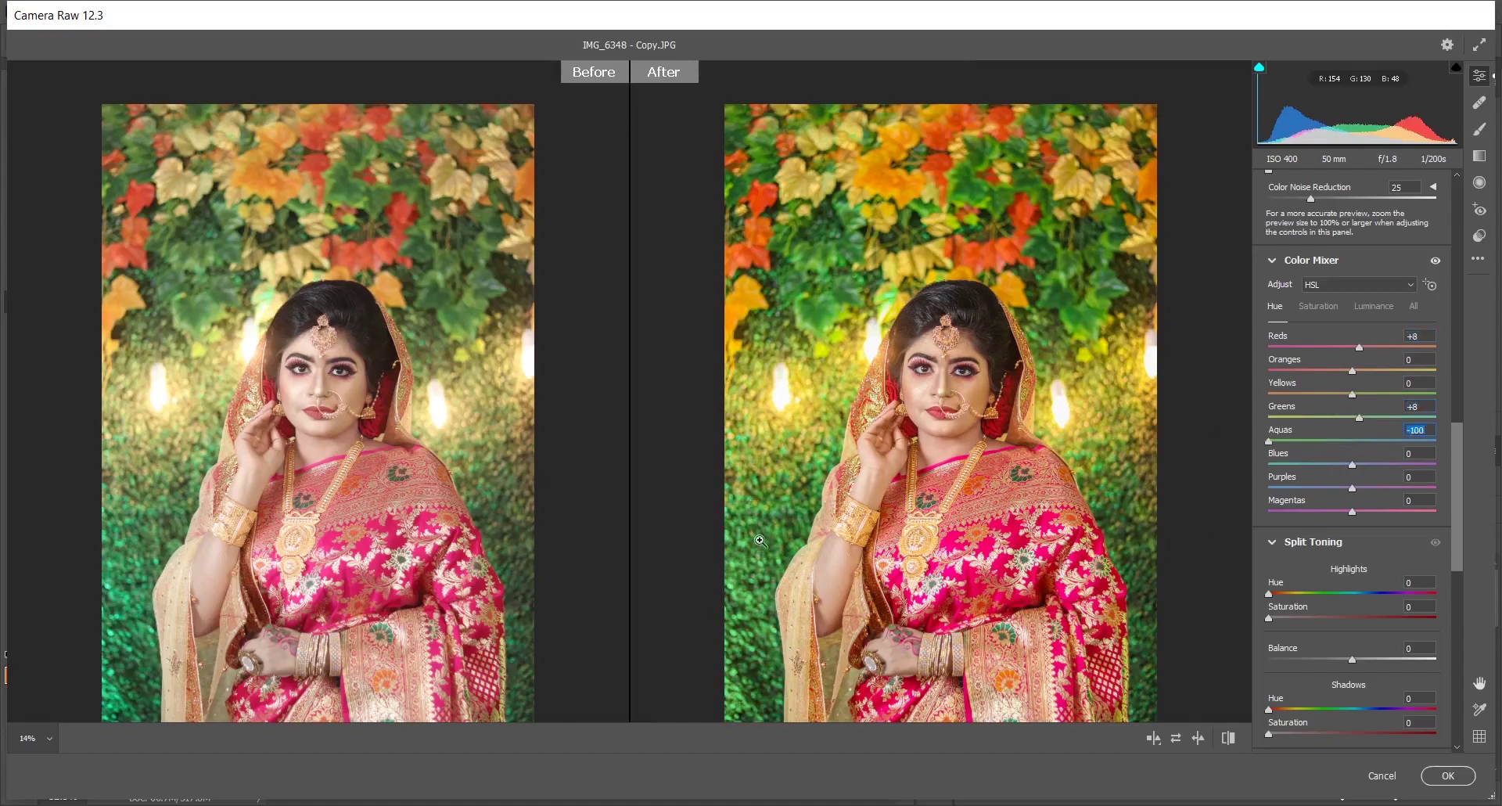
mouse_move(1268, 442)
left_mouse_down()
mouse_move(1288, 440)
mouse_move(1268, 441)
left_mouse_up()
- In the Color Mixer's Saturation settings, set Reds to +10 and Oranges to -5
left_click(1320, 306)
left_click_drag(1354, 350, 1366, 352)
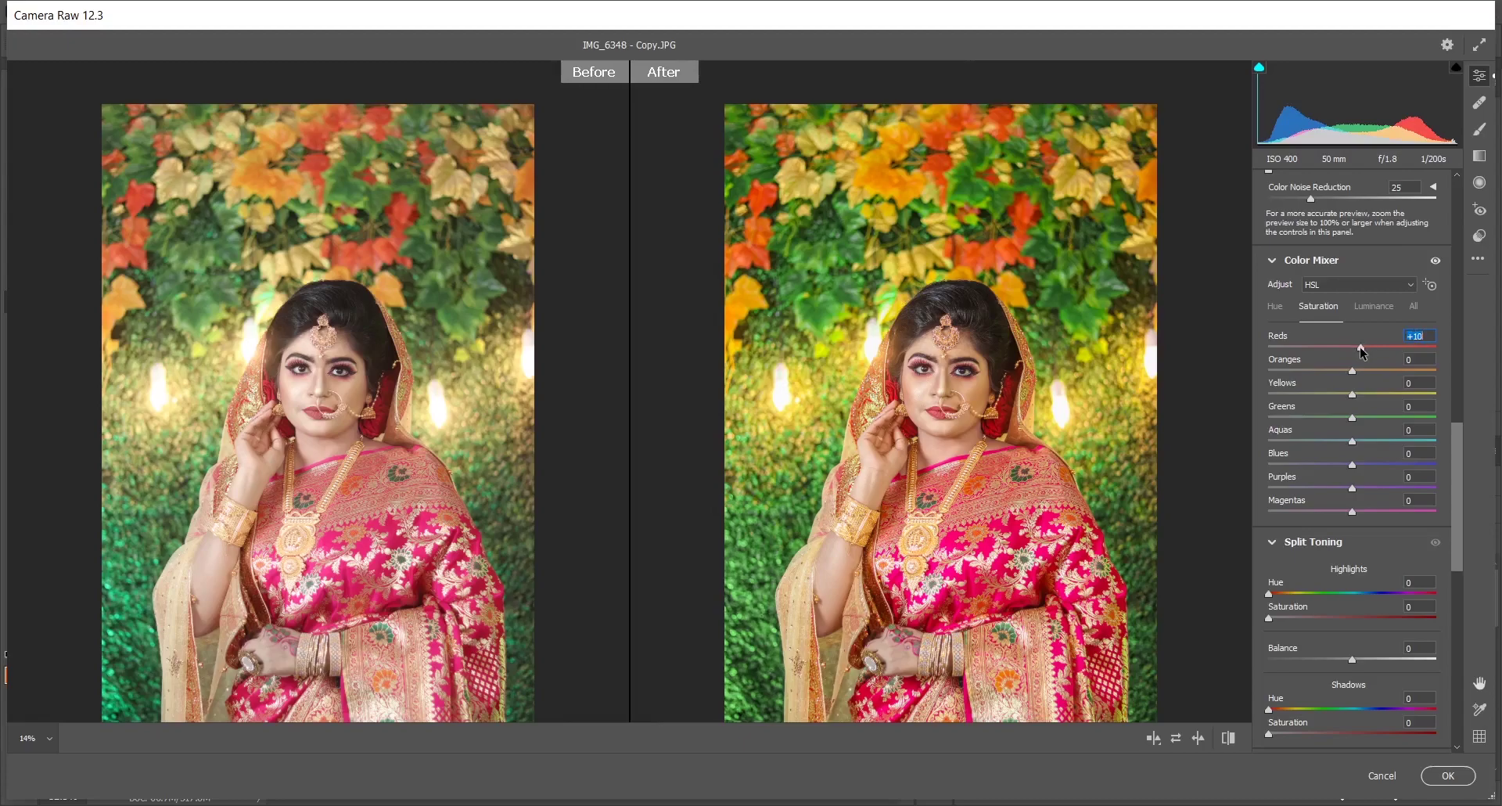
left_click_drag(1365, 352, 1361, 352)
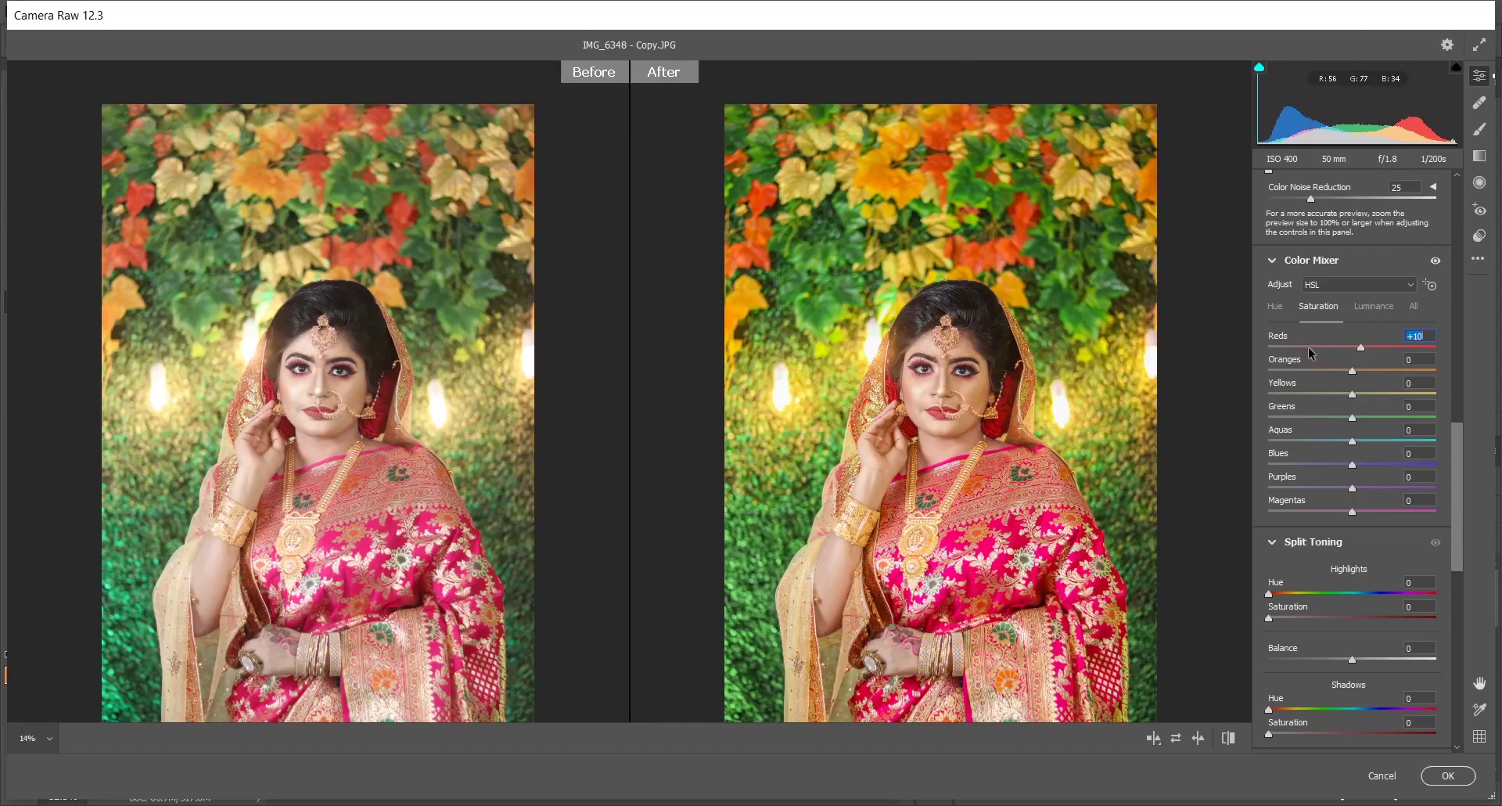
left_click(1354, 373)
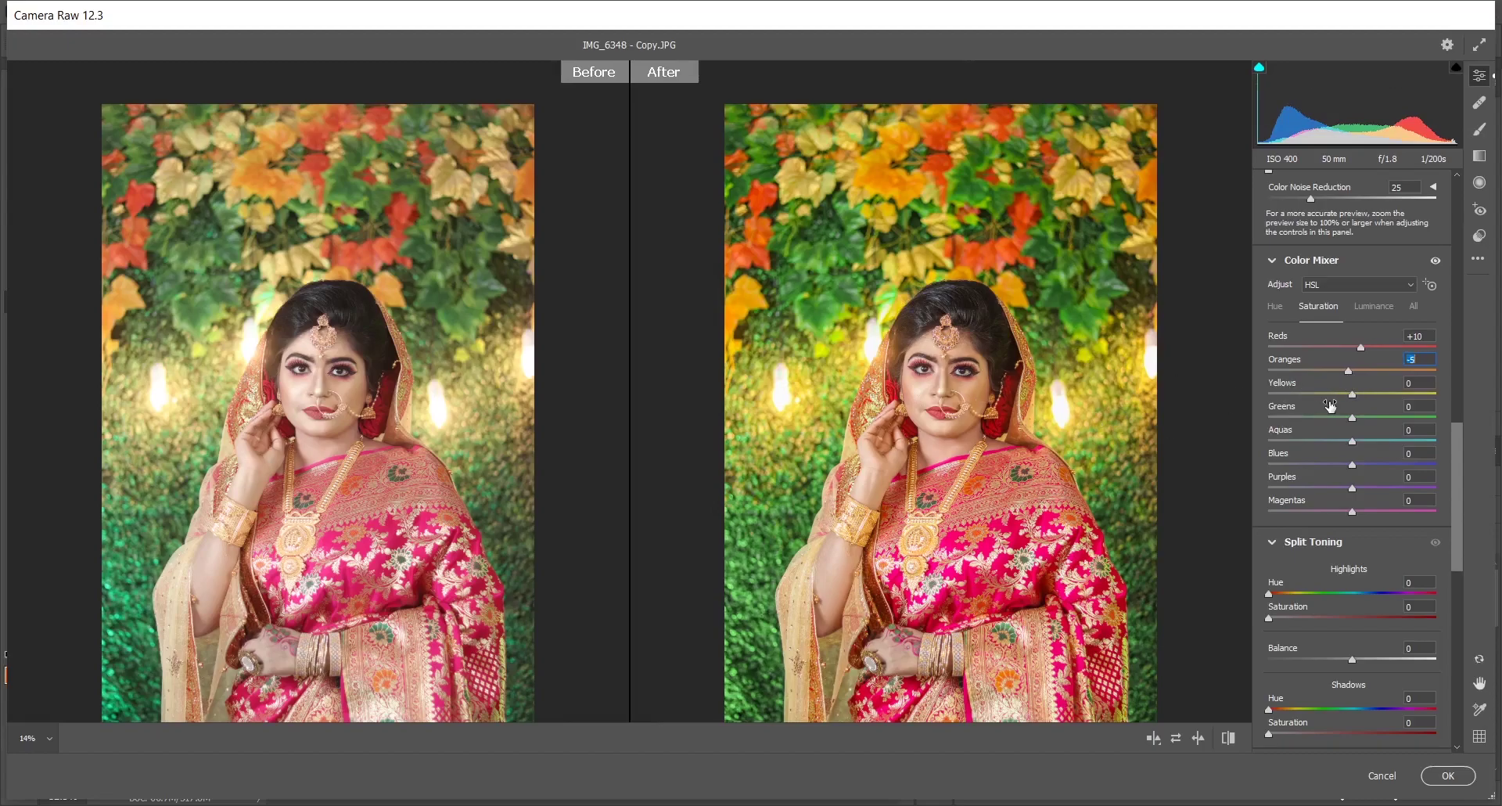
- Raise the saturation of Yellows to +58, Greens to +85 and Magentas to +68
left_click_drag(1352, 394, 1375, 392)
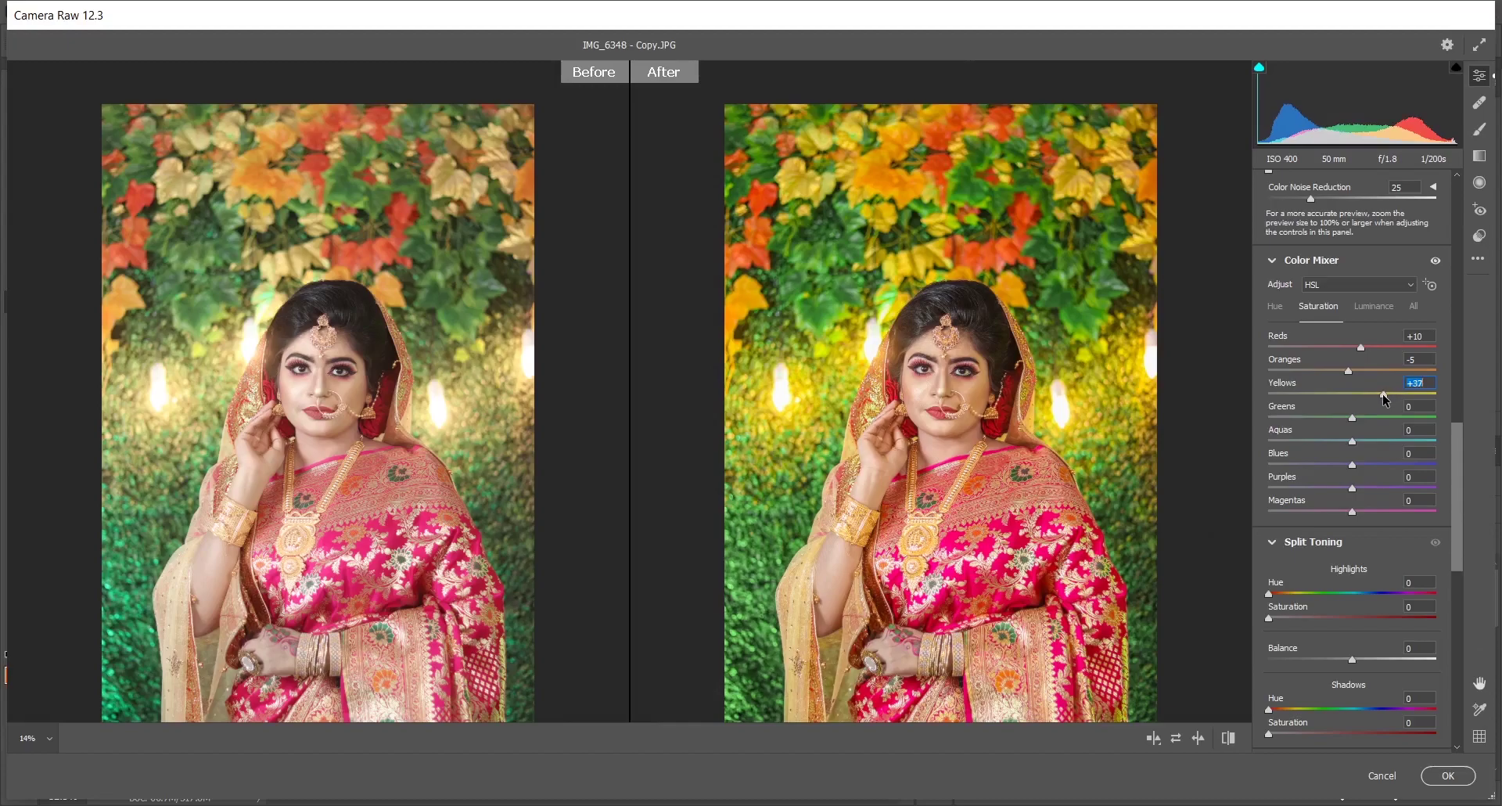
left_click_drag(1382, 393, 1402, 392)
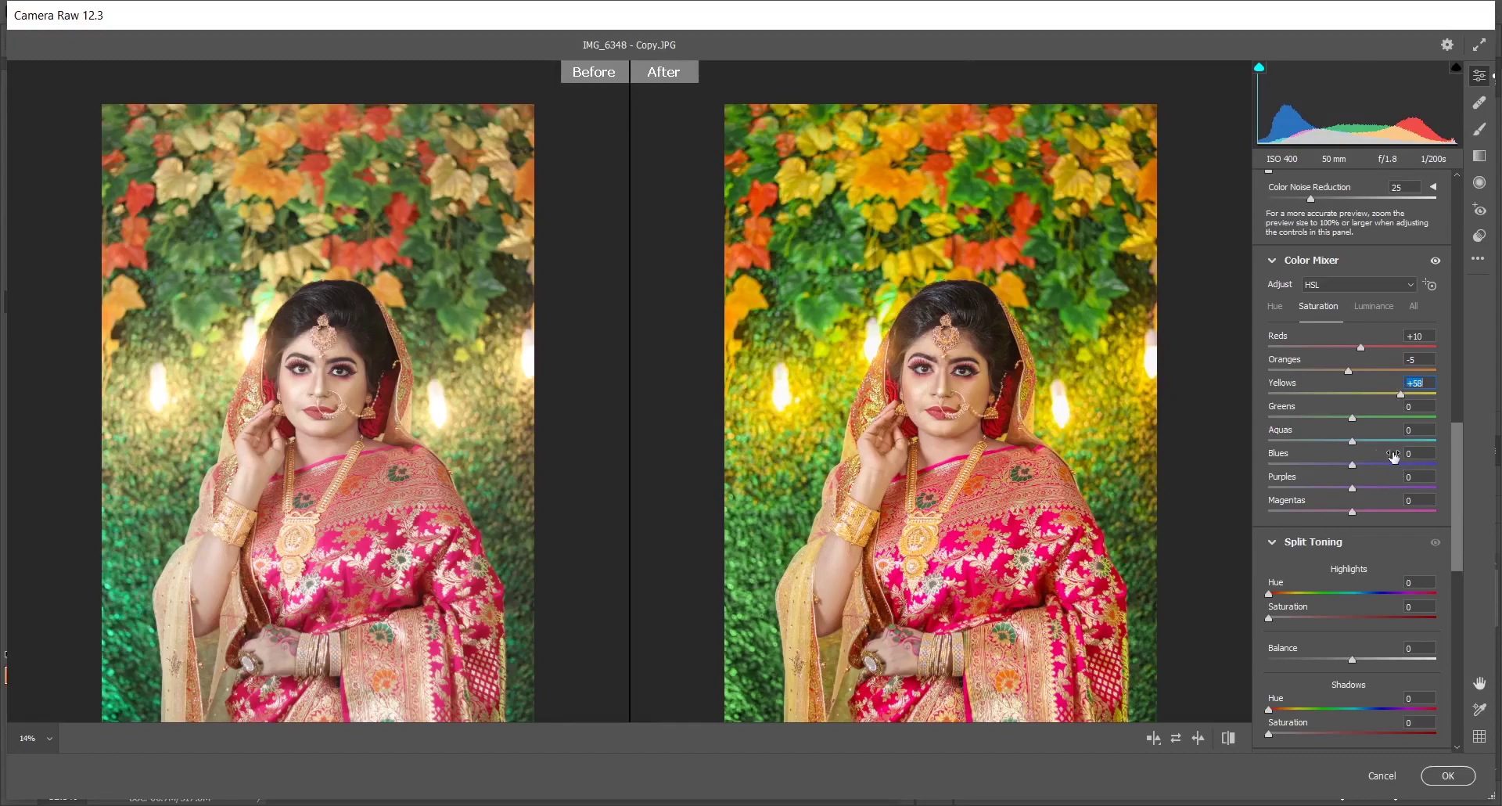
left_click_drag(1364, 416, 1420, 420)
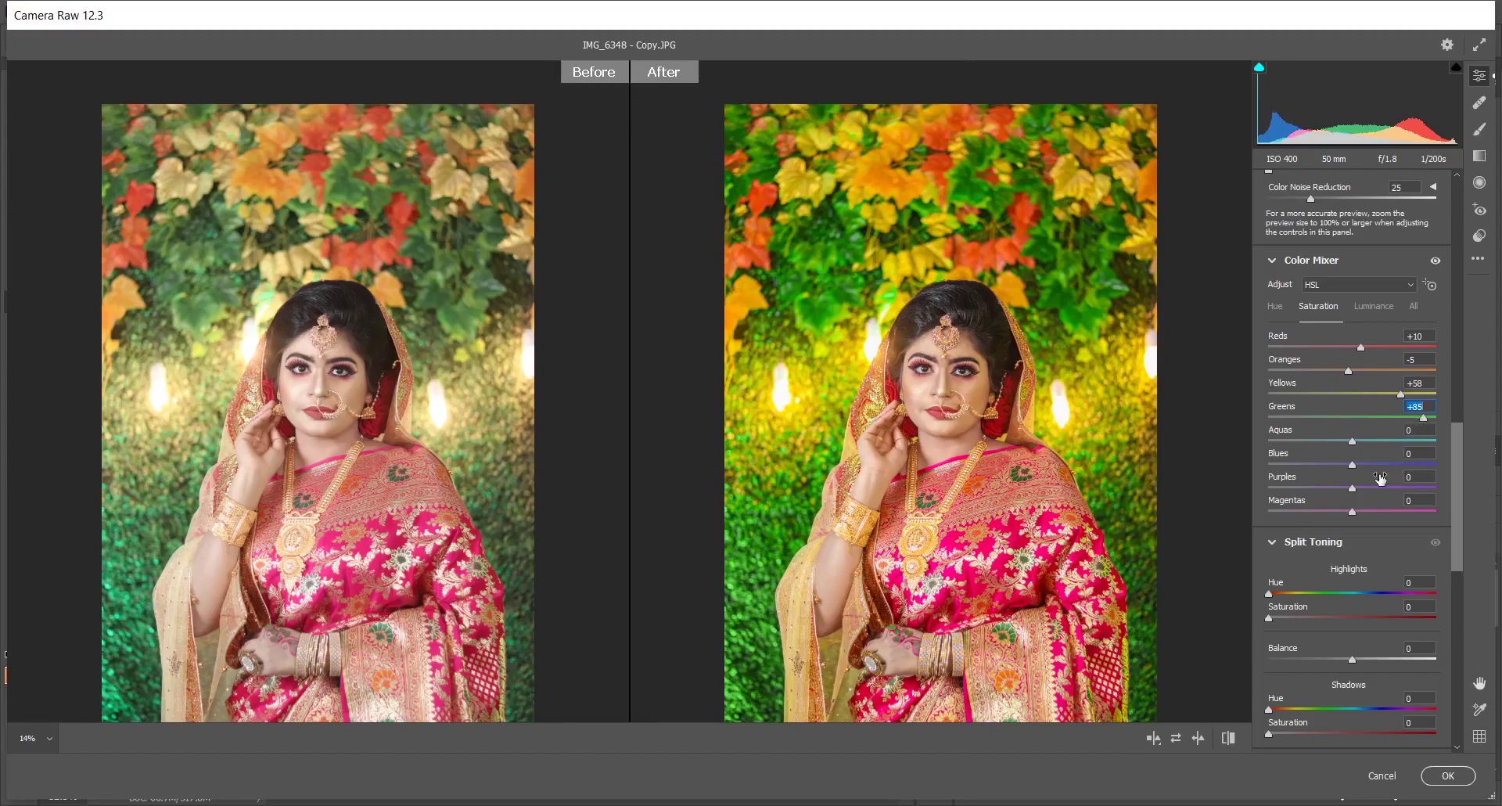
left_click_drag(1339, 510, 1389, 518)
left_click_drag(1410, 511, 1409, 511)
- Turn the Color Mixer's effect off and on again to compare the colours
scroll(1437, 228, "down", 1)
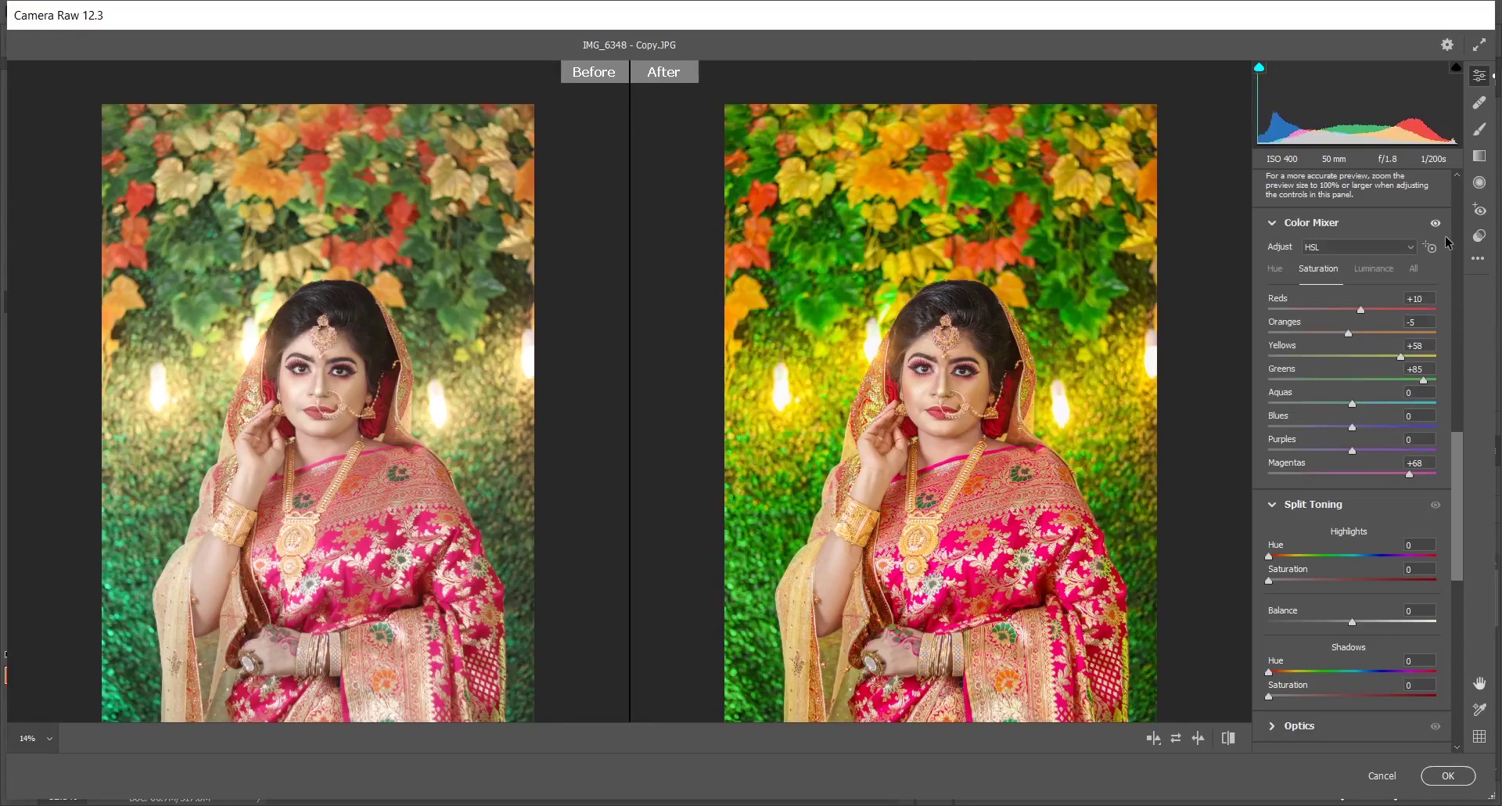
left_click(1436, 224)
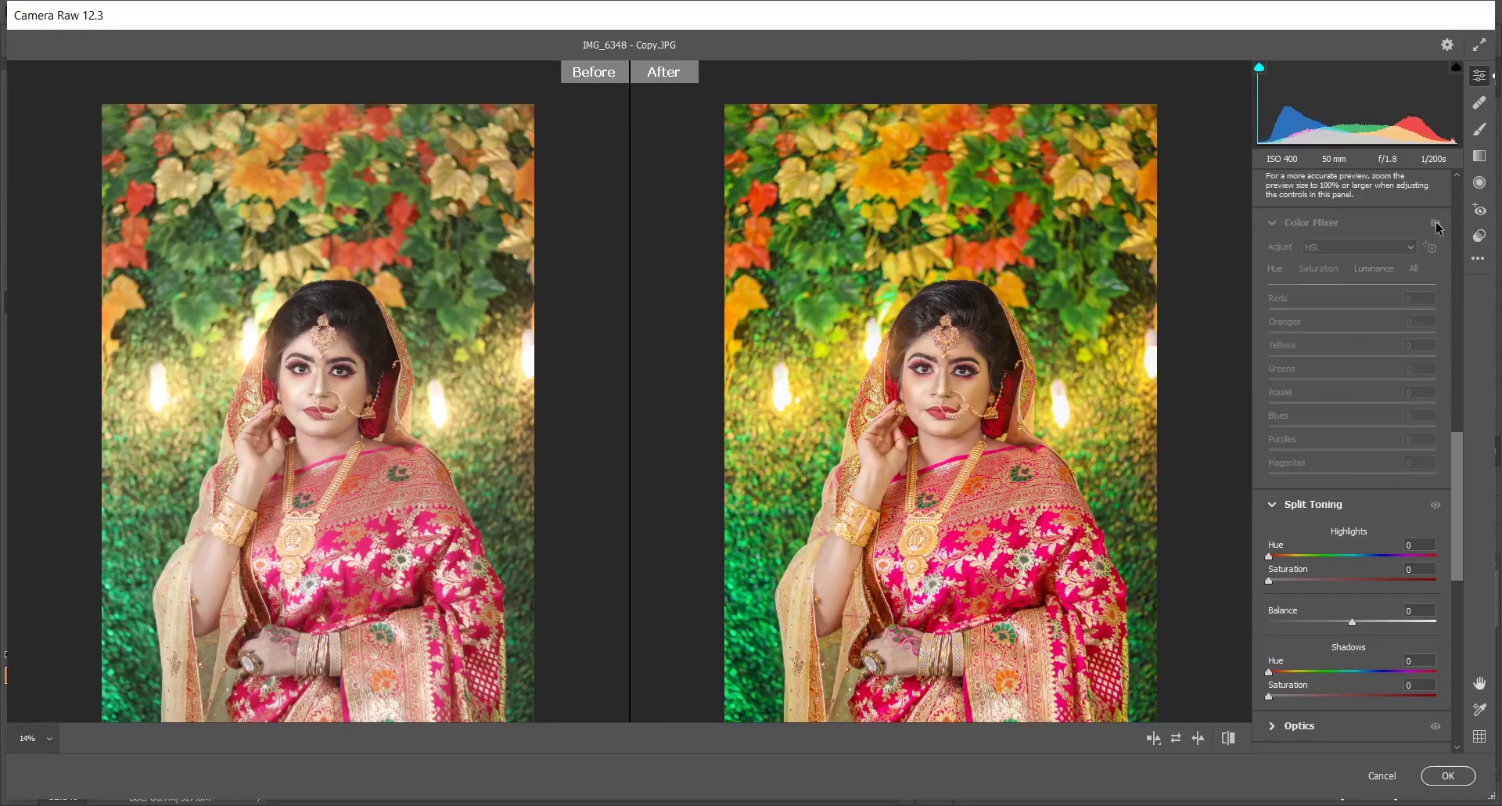
left_click(1436, 224)
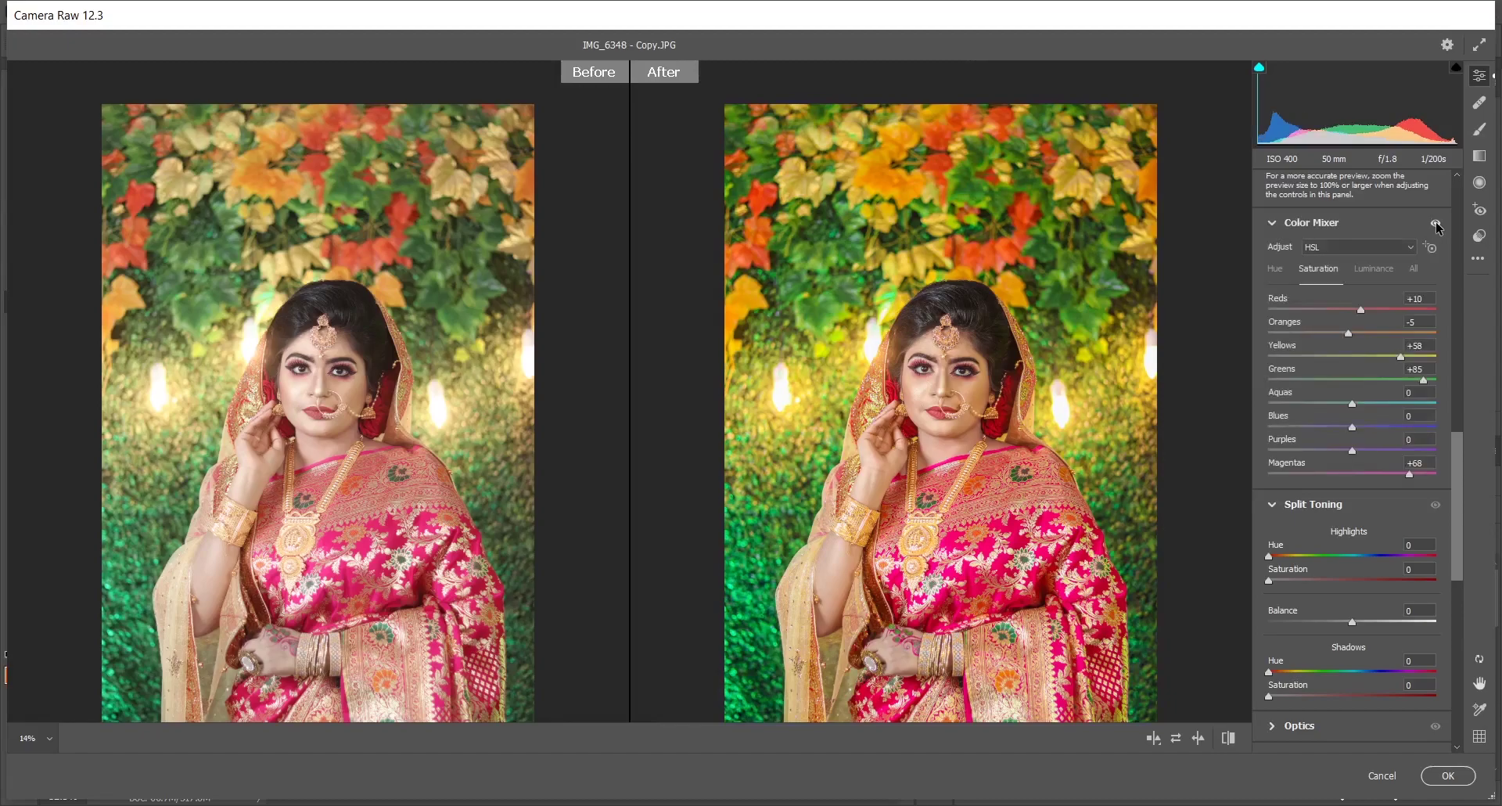
- In Split Toning, set the highlights to Hue 257 and Saturation 3
scroll(1319, 392, "down", 3)
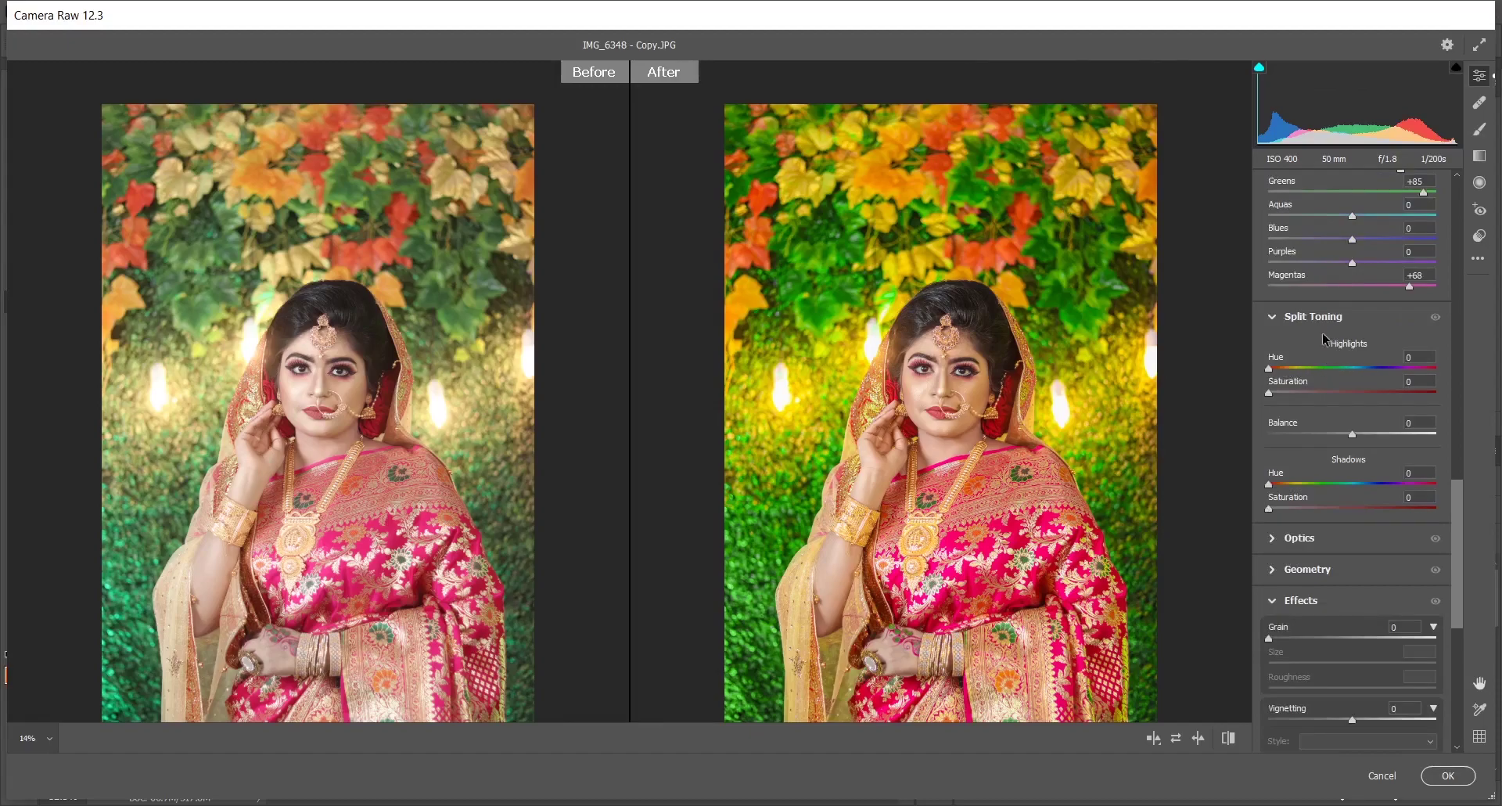
left_click_drag(1296, 366, 1381, 368)
left_click(1289, 392)
left_click_drag(1380, 368, 1385, 376)
left_click(1413, 381)
type("3")
- Set the split-toning shadows to Hue 73 with a very low Saturation
left_click(1294, 485)
left_click_drag(1293, 483, 1302, 484)
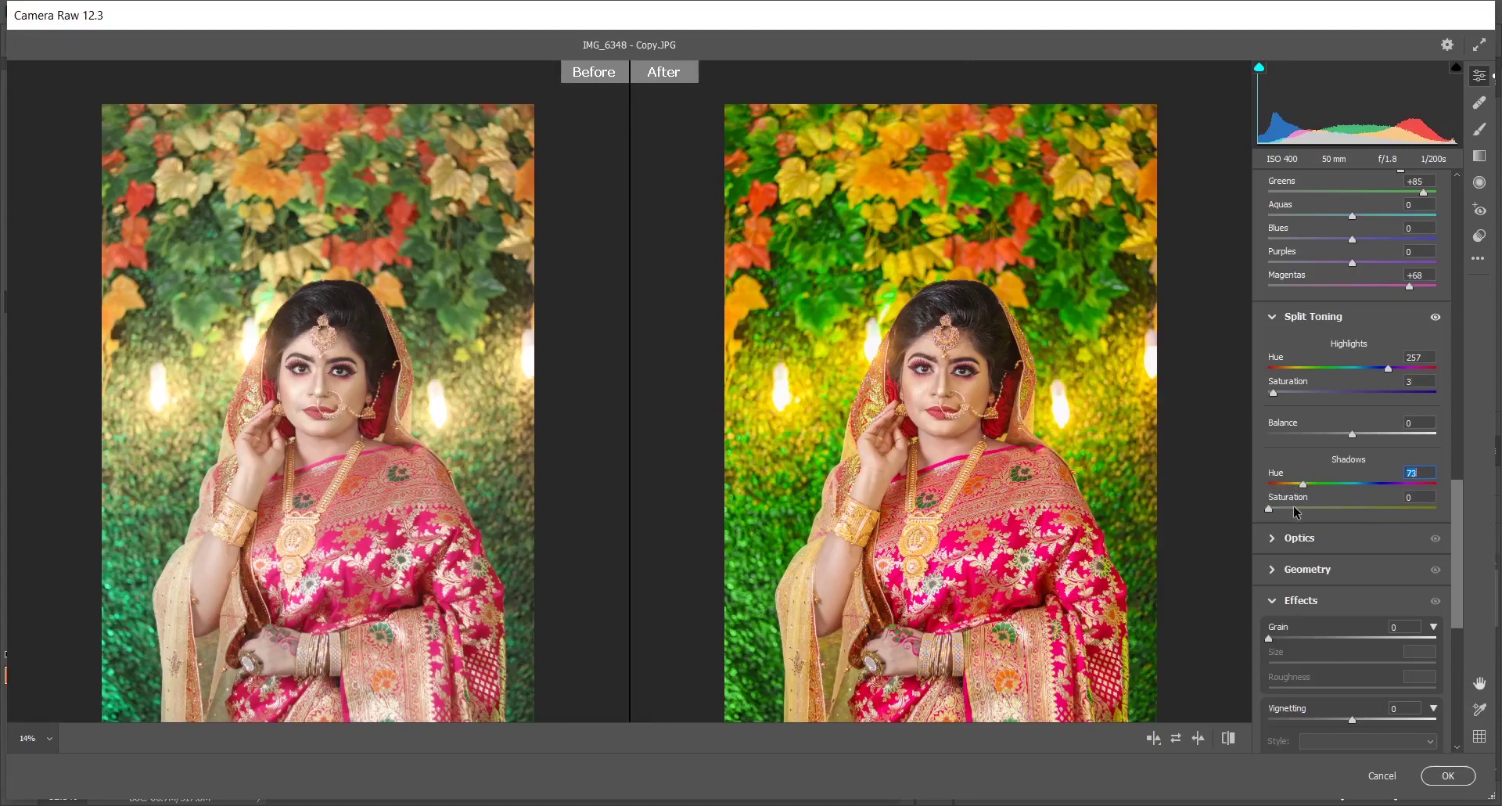
left_click(1294, 507)
left_click_drag(1294, 505, 1275, 508)
- Darken the edges of the photo with a Vignetting of -14
scroll(1350, 286, "down", 5)
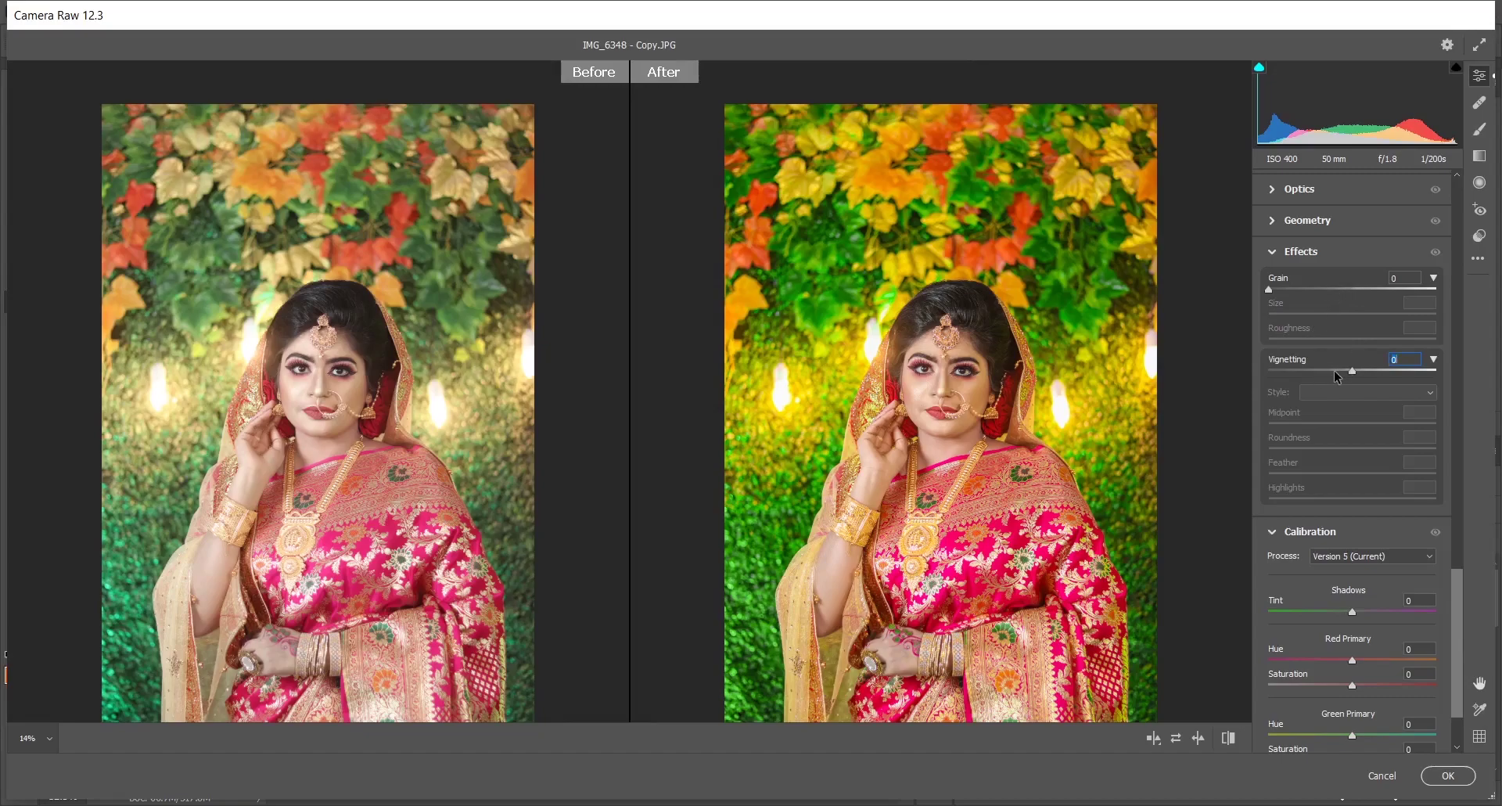
left_click(1340, 370)
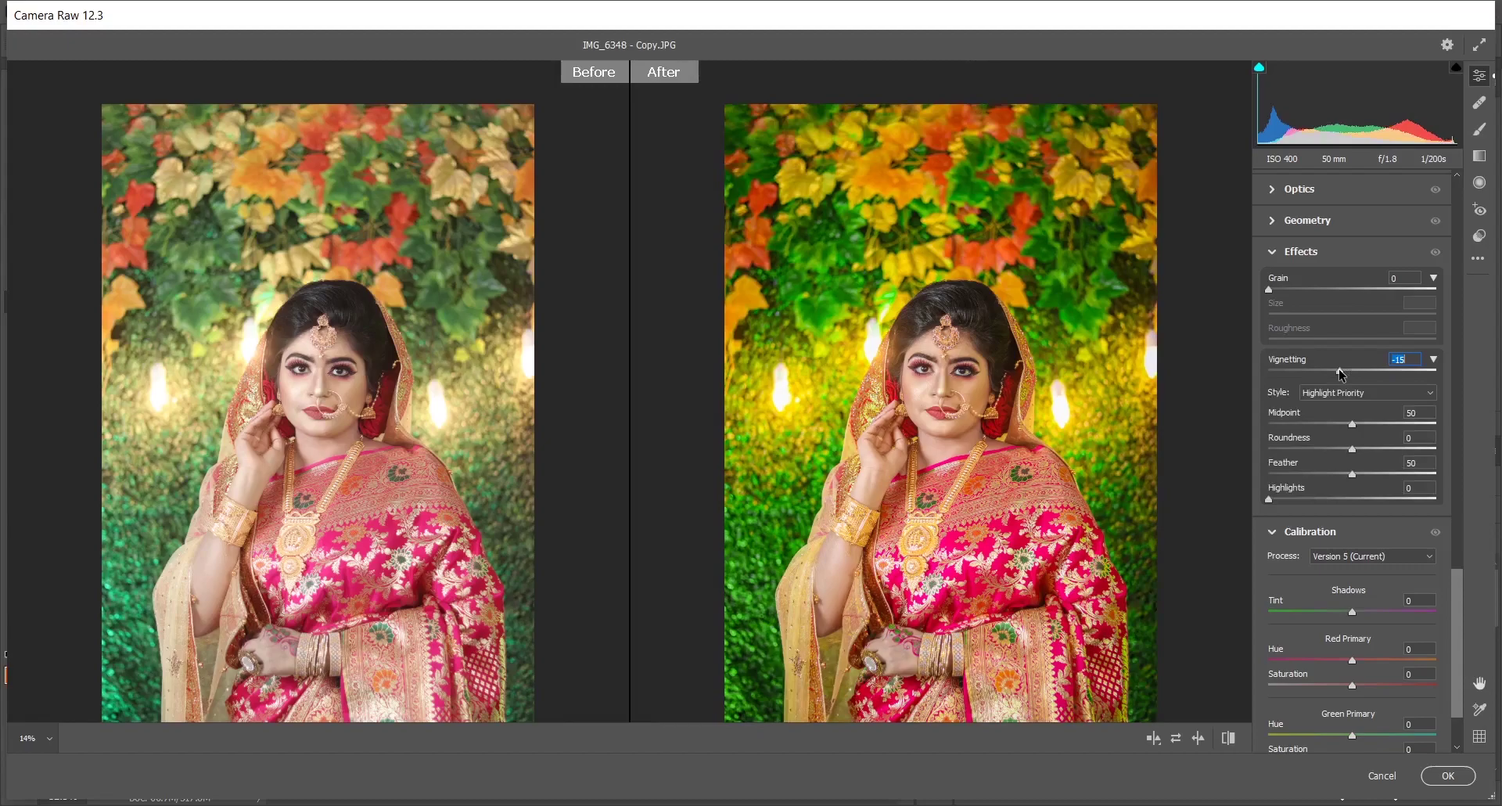
key("Down")
key("Up")
- In Calibration, set Red Primary Hue to -13 and Saturation to -5, Green Primary Hue to +15, and increase Blue Primary Saturation
scroll(1319, 491, "down", 3)
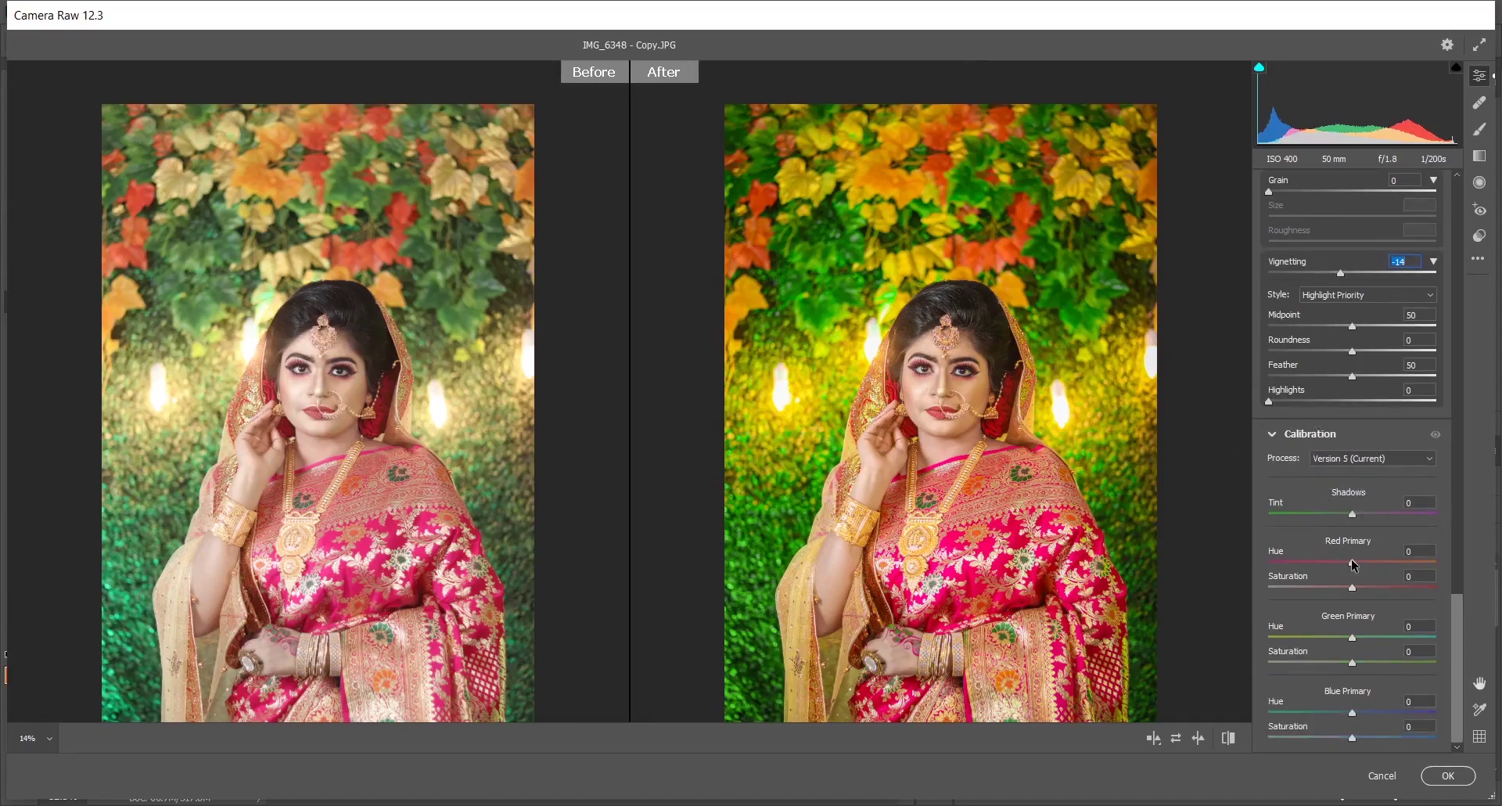
left_click_drag(1354, 563, 1336, 564)
left_click_drag(1356, 591, 1349, 590)
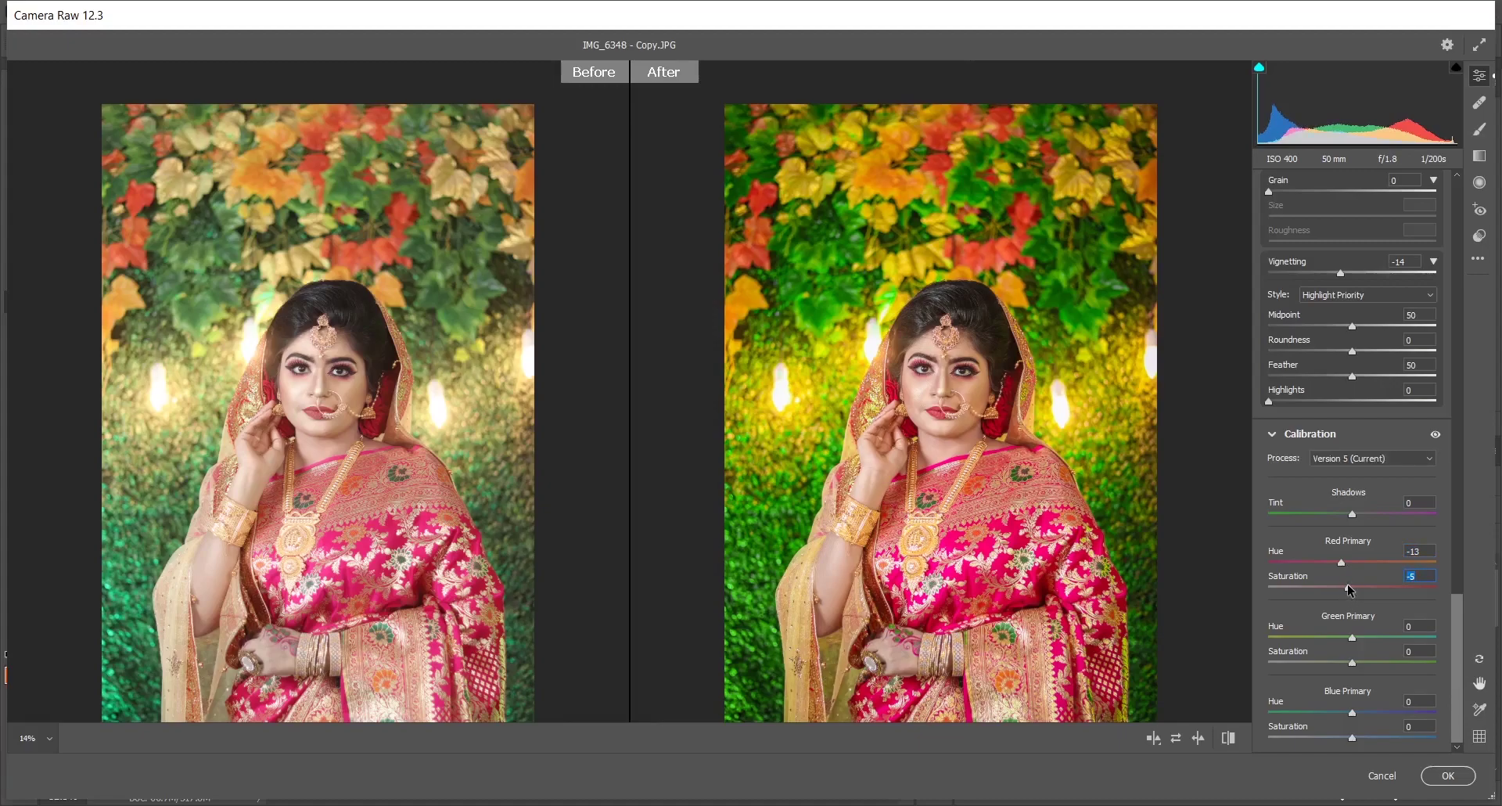
left_click_drag(1354, 639, 1437, 632)
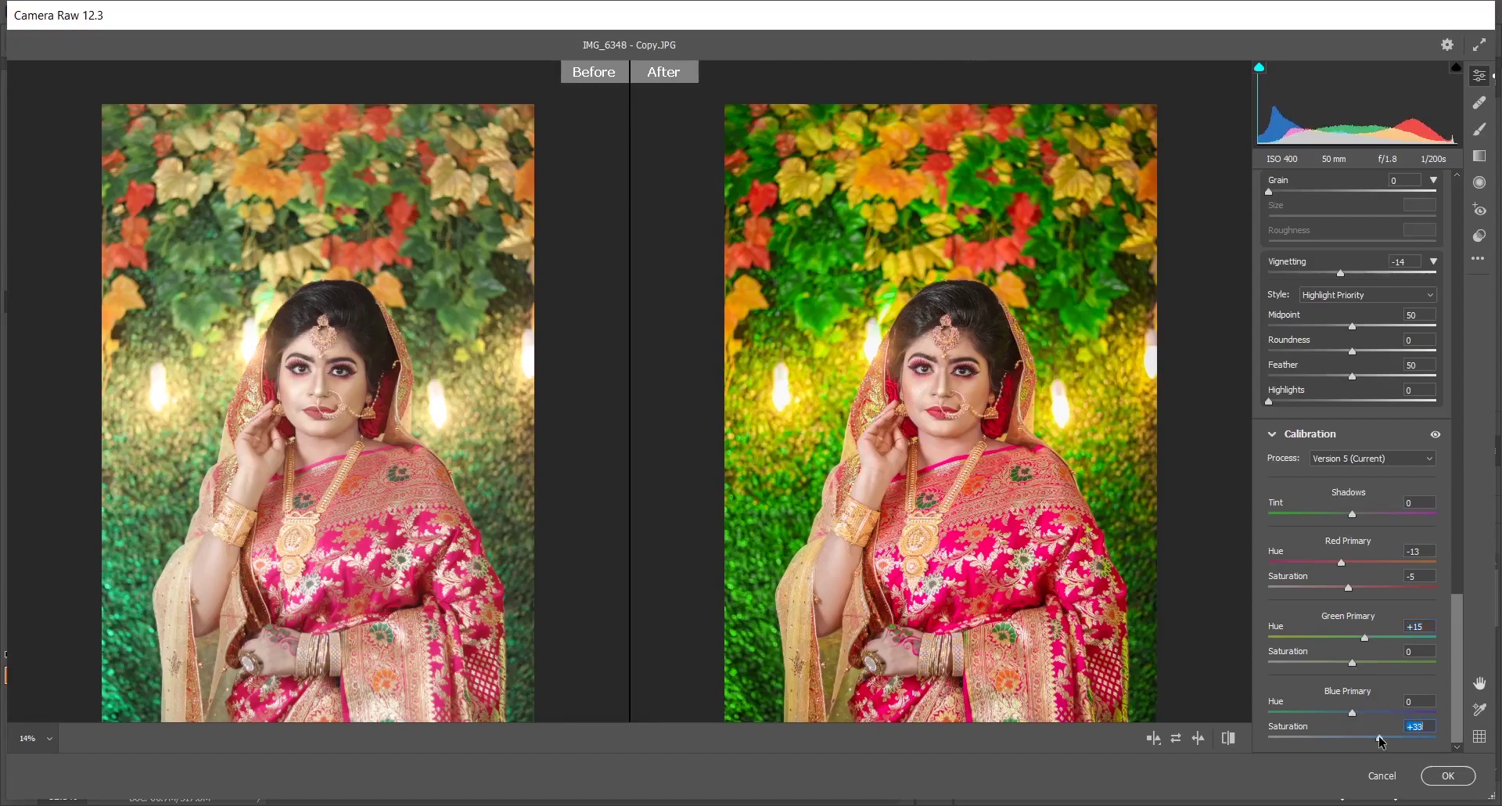
left_click_drag(1378, 736, 1388, 736)
- Add three points to the tone curve, at the shadows, midtones and highlights, keeping the line nearly straight
scroll(1375, 595, "up", 6)
scroll(1375, 595, "up", 8)
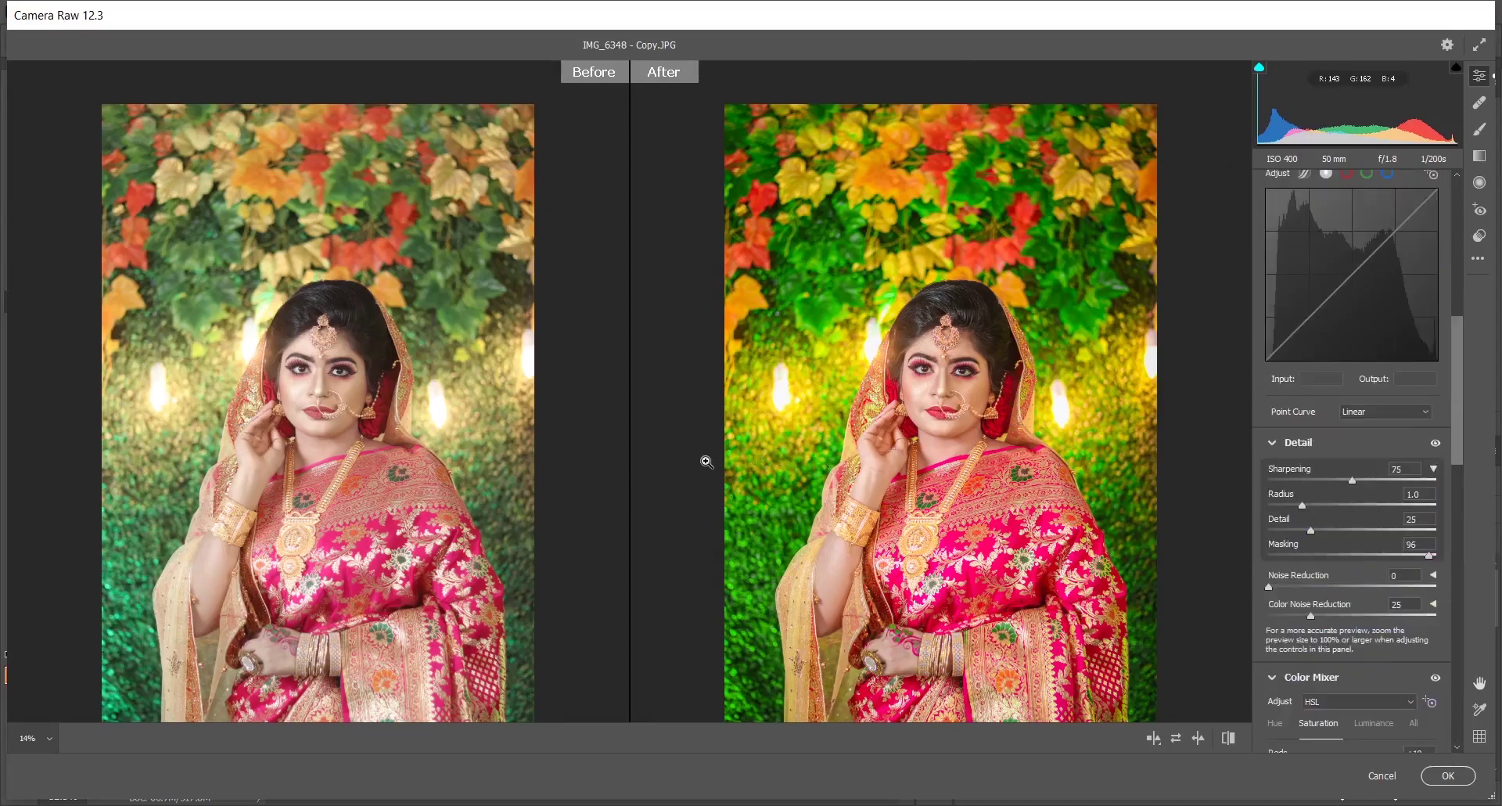
scroll(1146, 381, "up", 3)
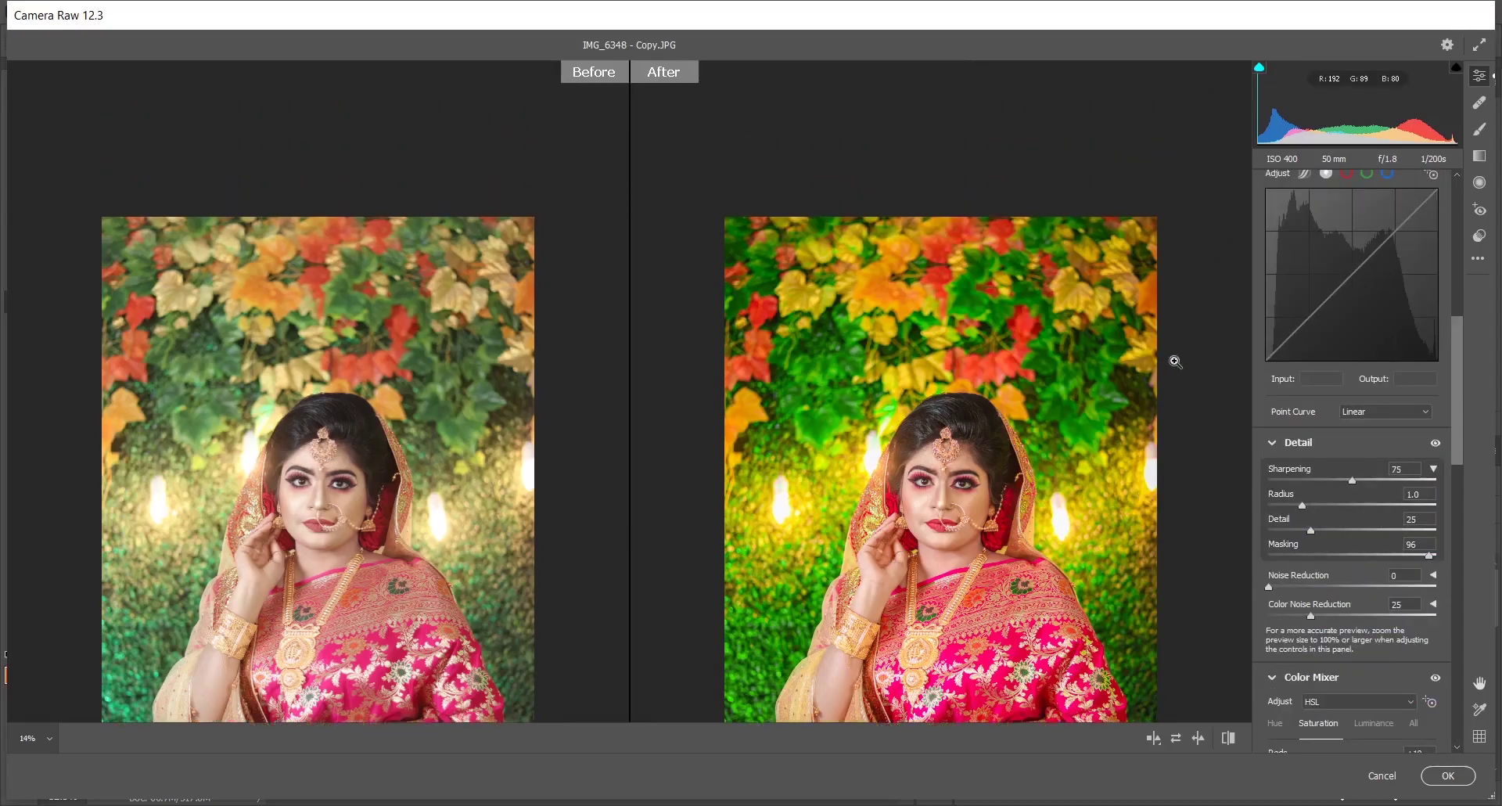
scroll(1347, 281, "up", 1)
scroll(1110, 419, "down", 3)
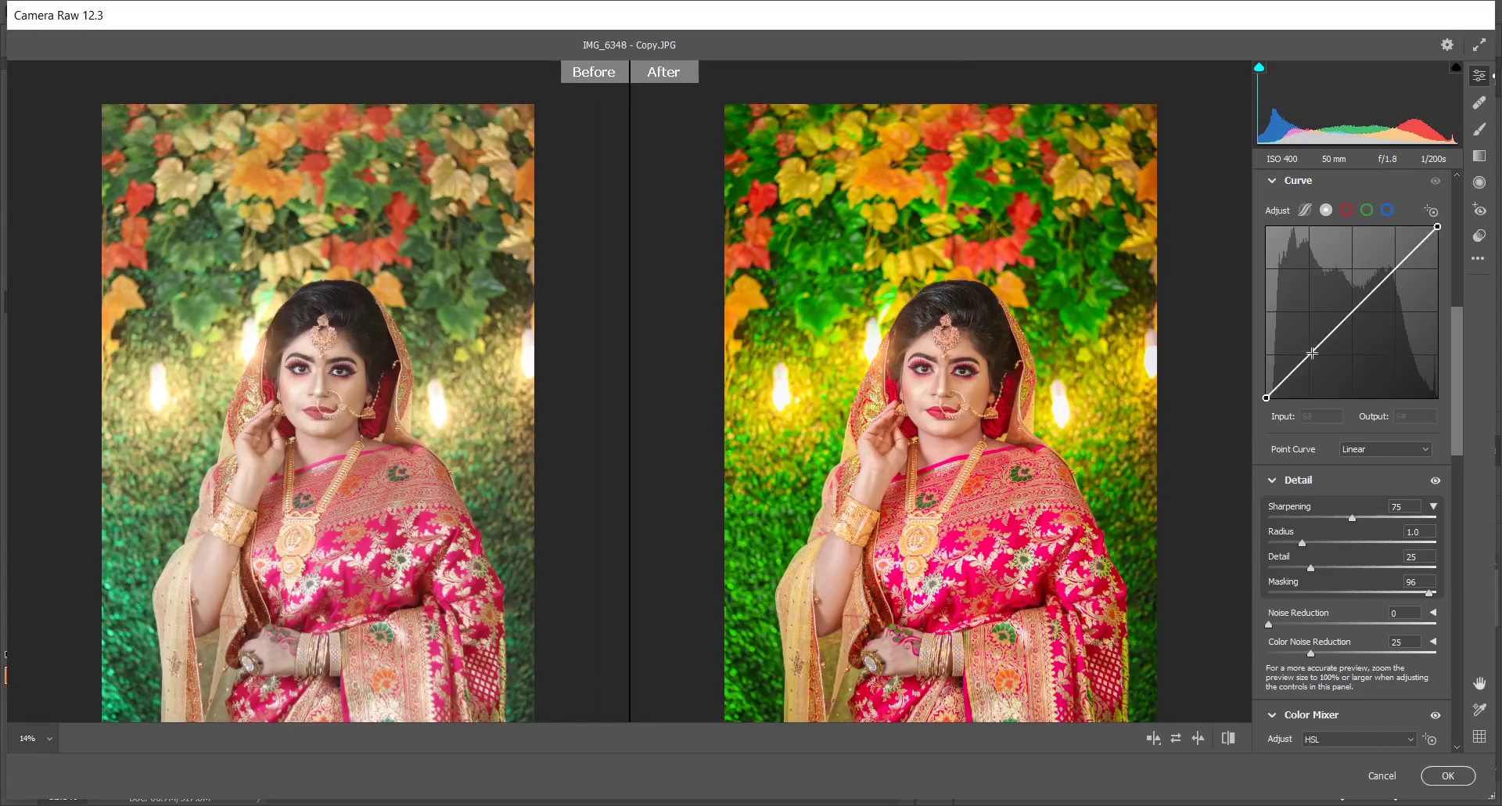
scroll(1041, 366, "down", 1)
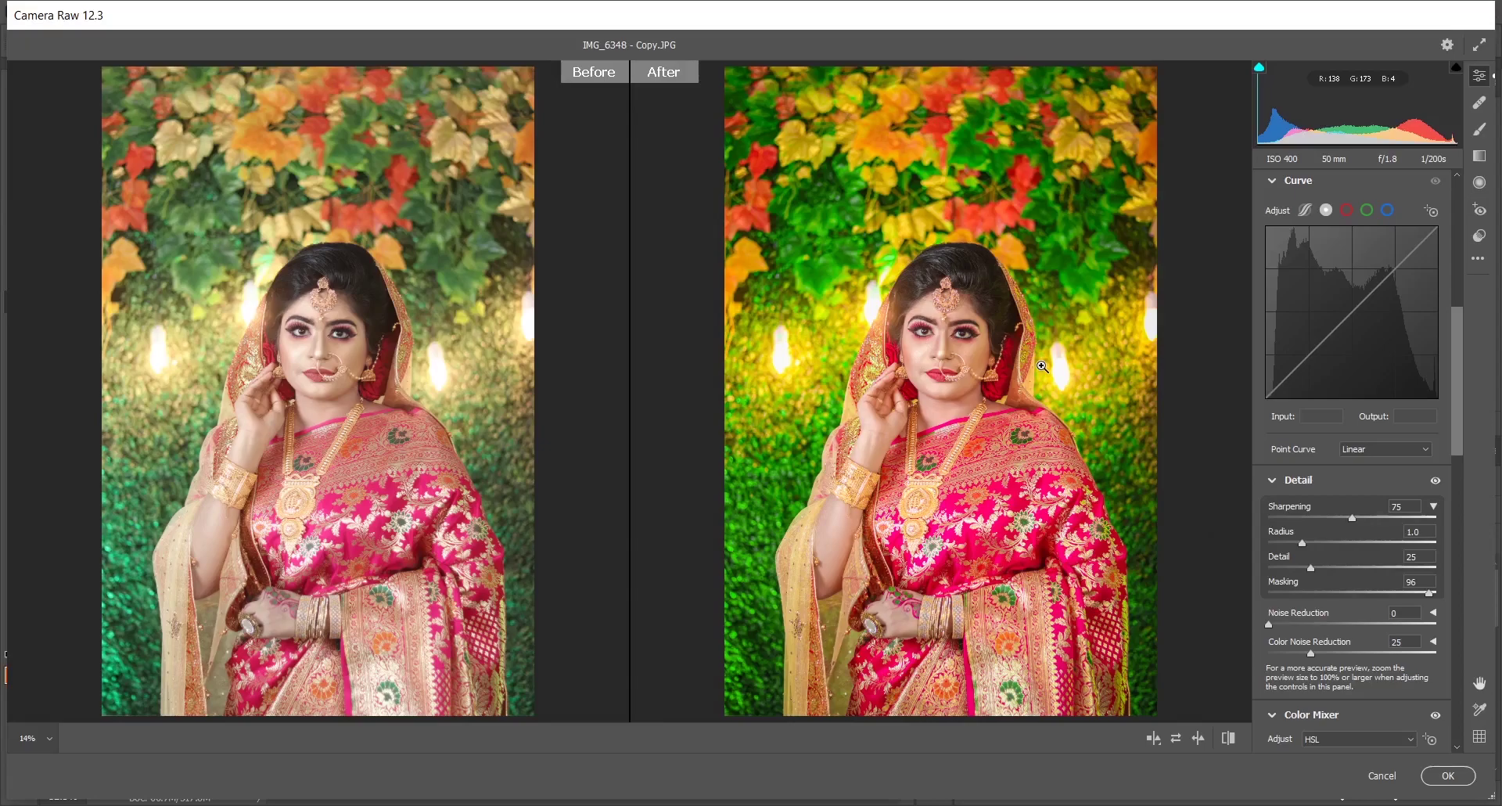
left_click(1307, 356)
left_click(1353, 312)
left_click(1392, 267)
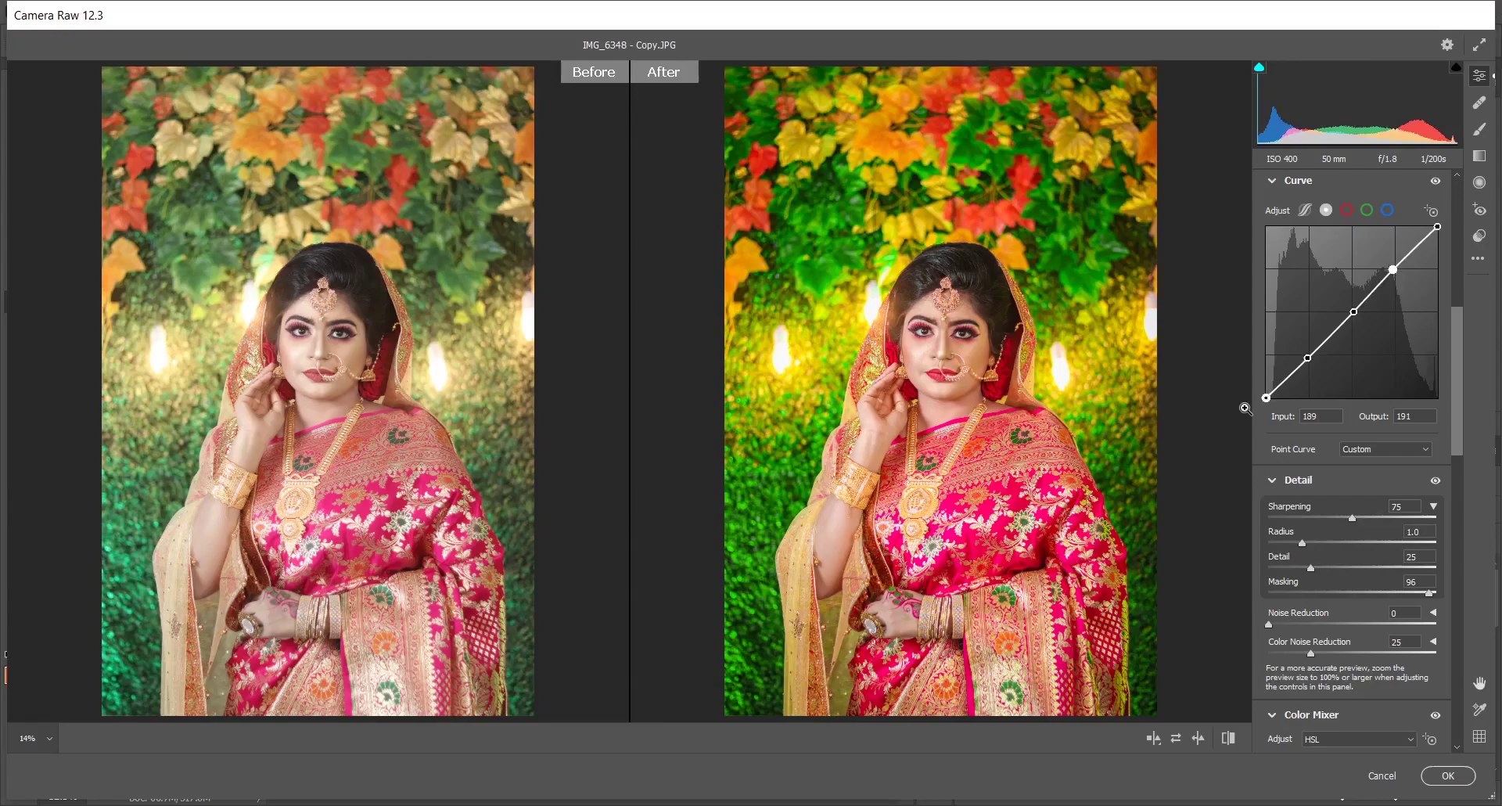
- Lift the tone curve's black point slightly and fine-tune the shadow point to fade the darkest tones
left_click_drag(1265, 398, 1266, 382)
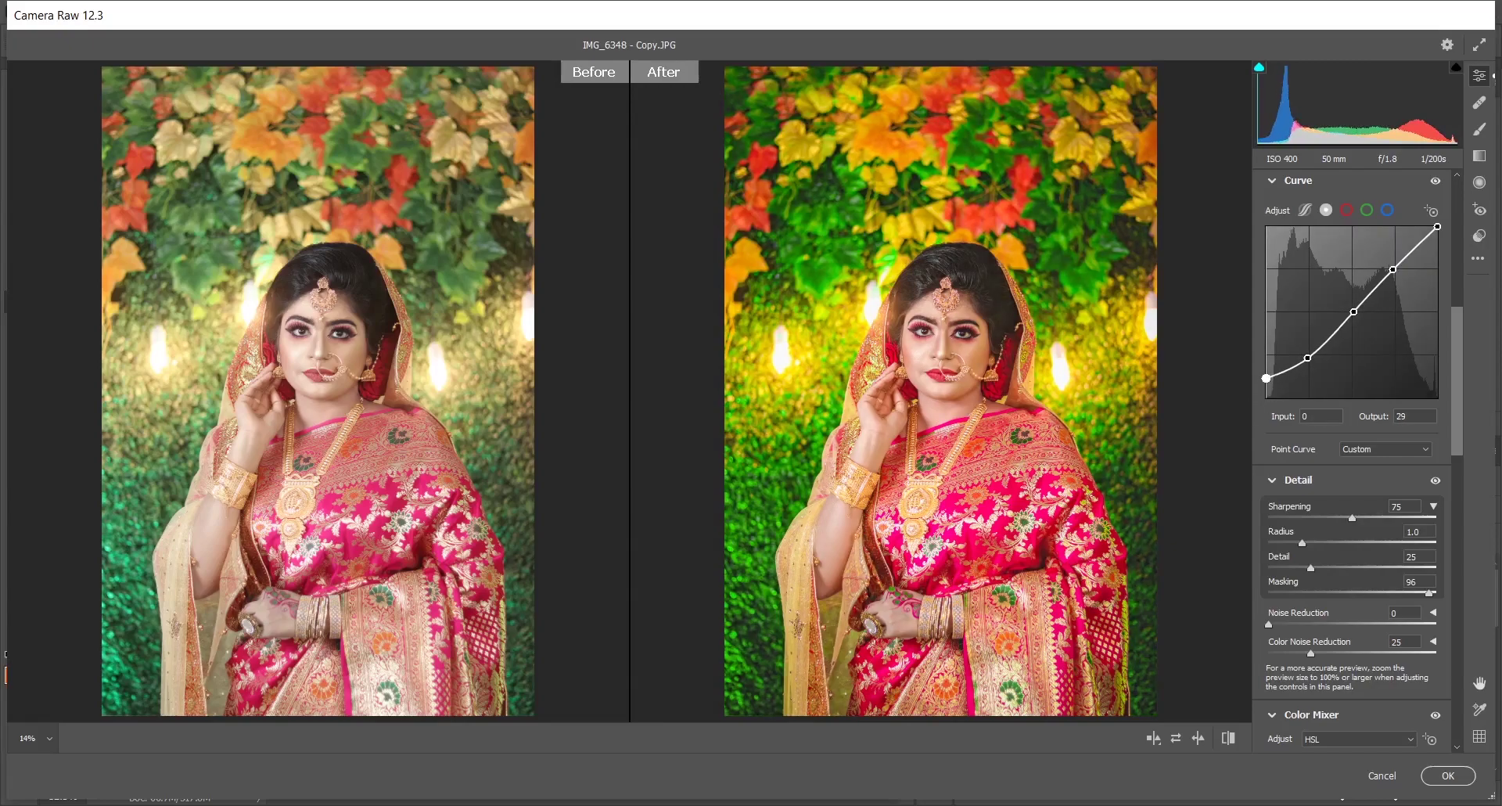
left_click_drag(1265, 373, 1266, 381)
left_click_drag(1307, 357, 1308, 356)
left_click(1261, 394)
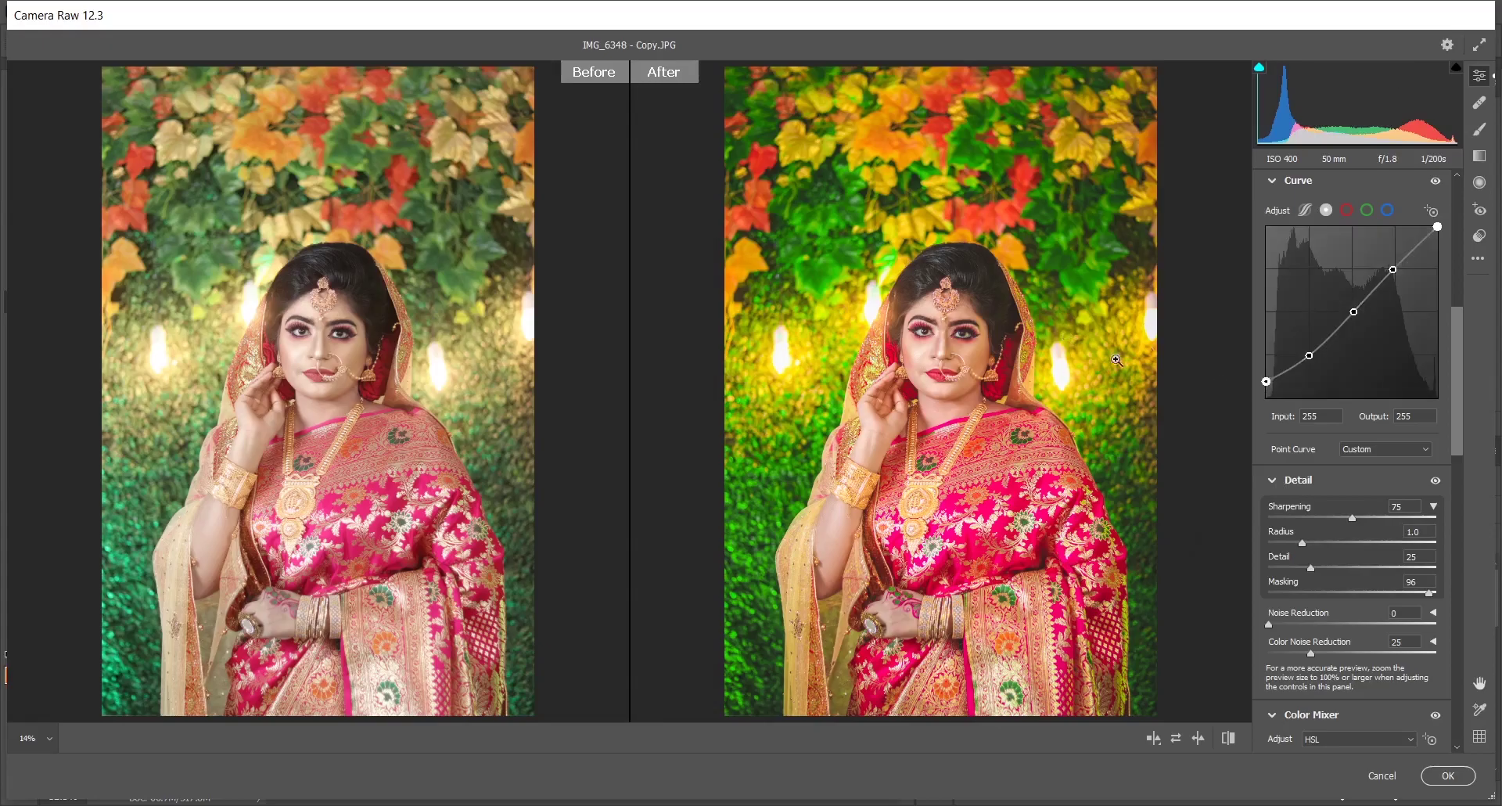
- Check the face up close, apply the Camera Raw grade, and toggle the visibility of Layer 5 to compare before and after
left_click_drag(981, 363, 1087, 437)
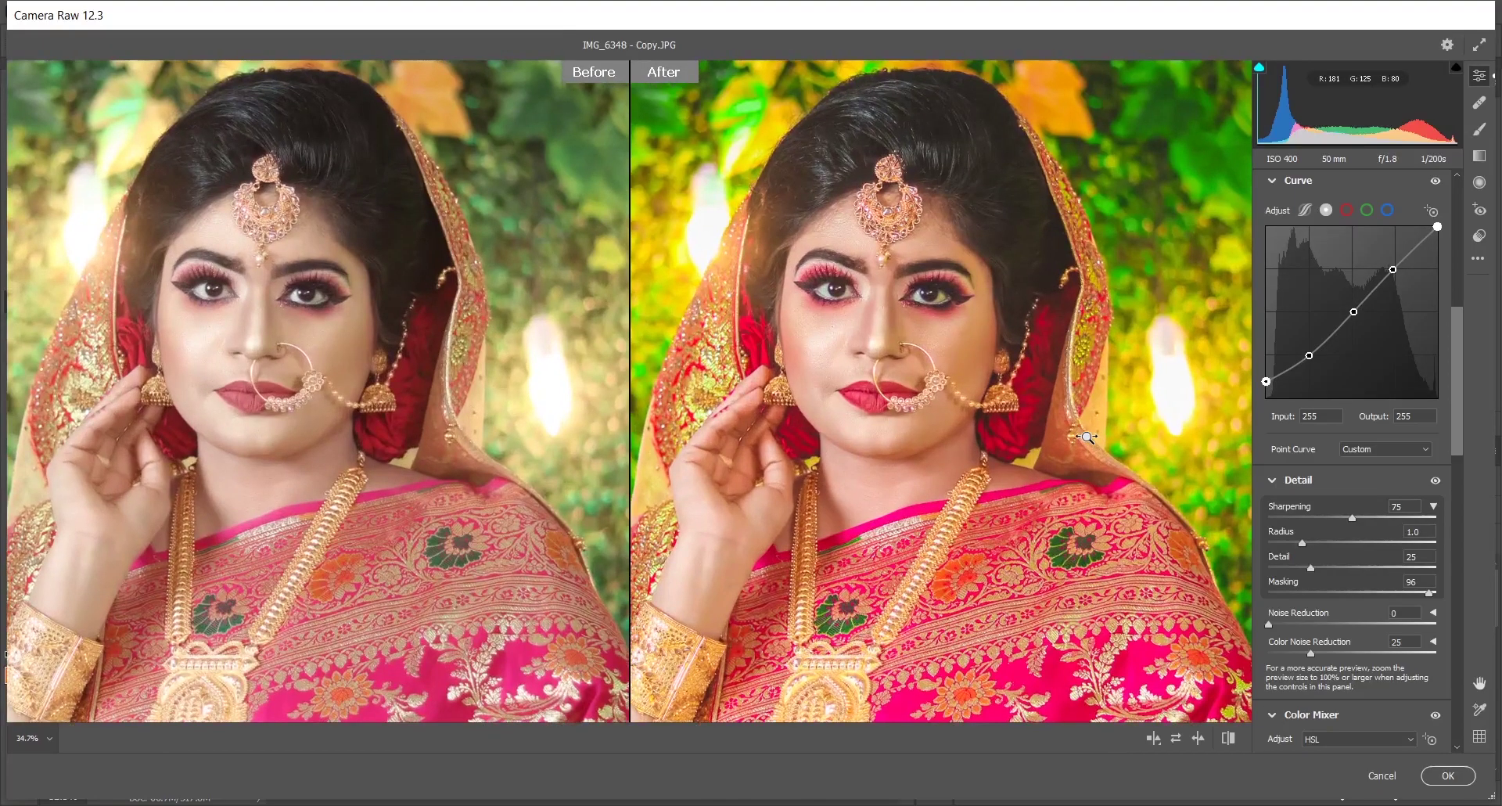
left_click_drag(783, 374, 951, 395)
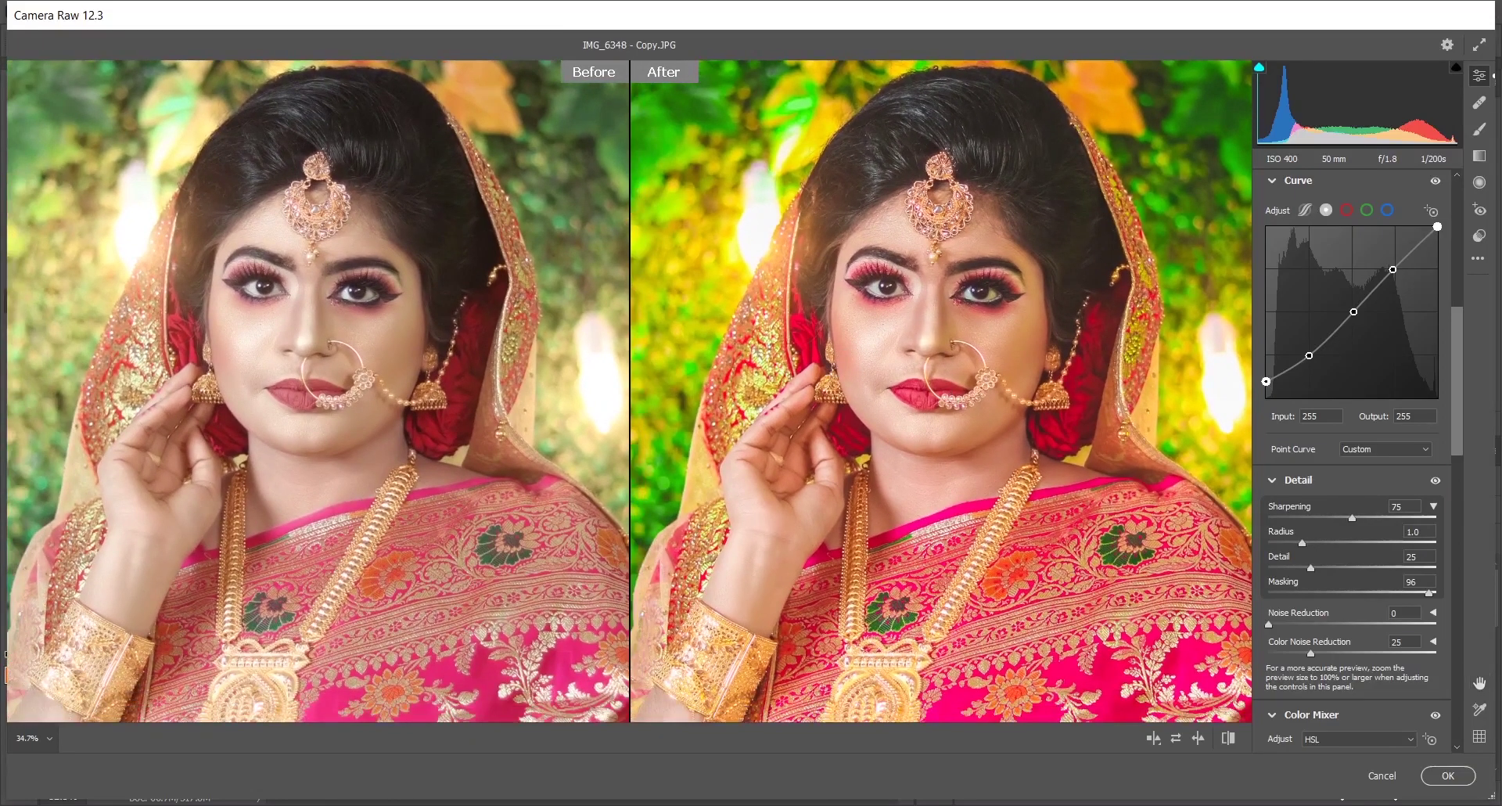
left_click(1449, 776)
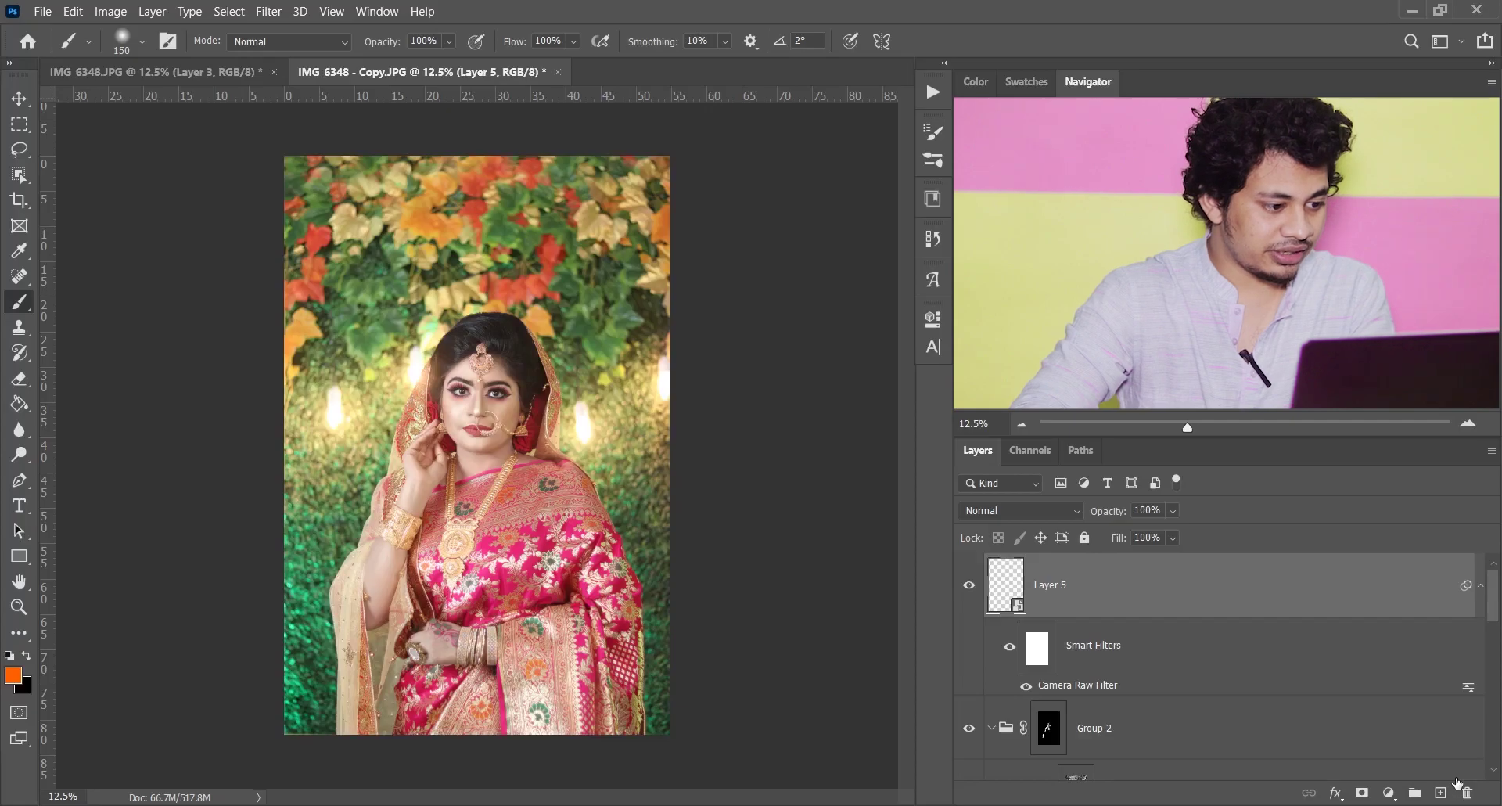
left_click(971, 587)
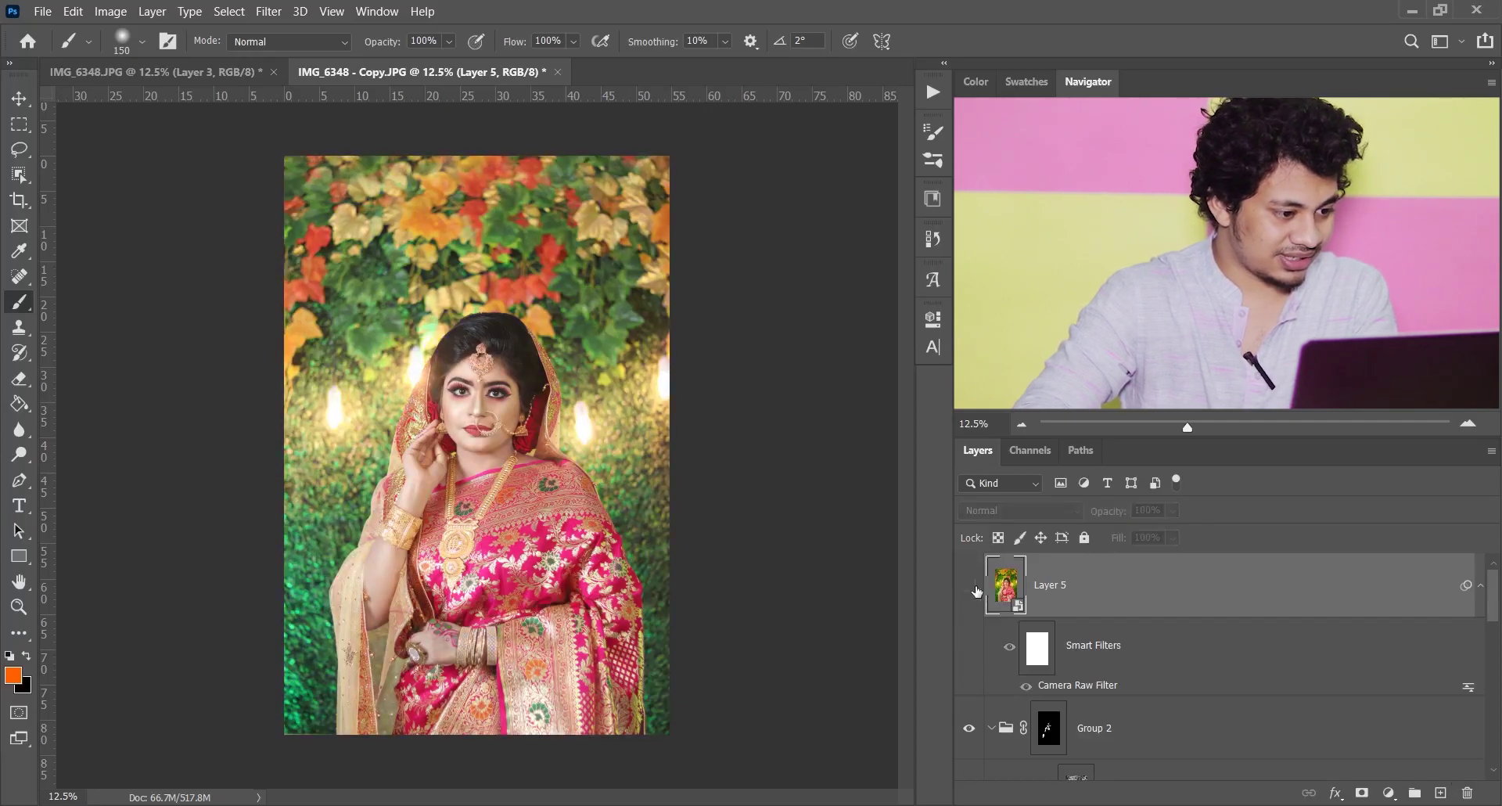
left_click(977, 592)
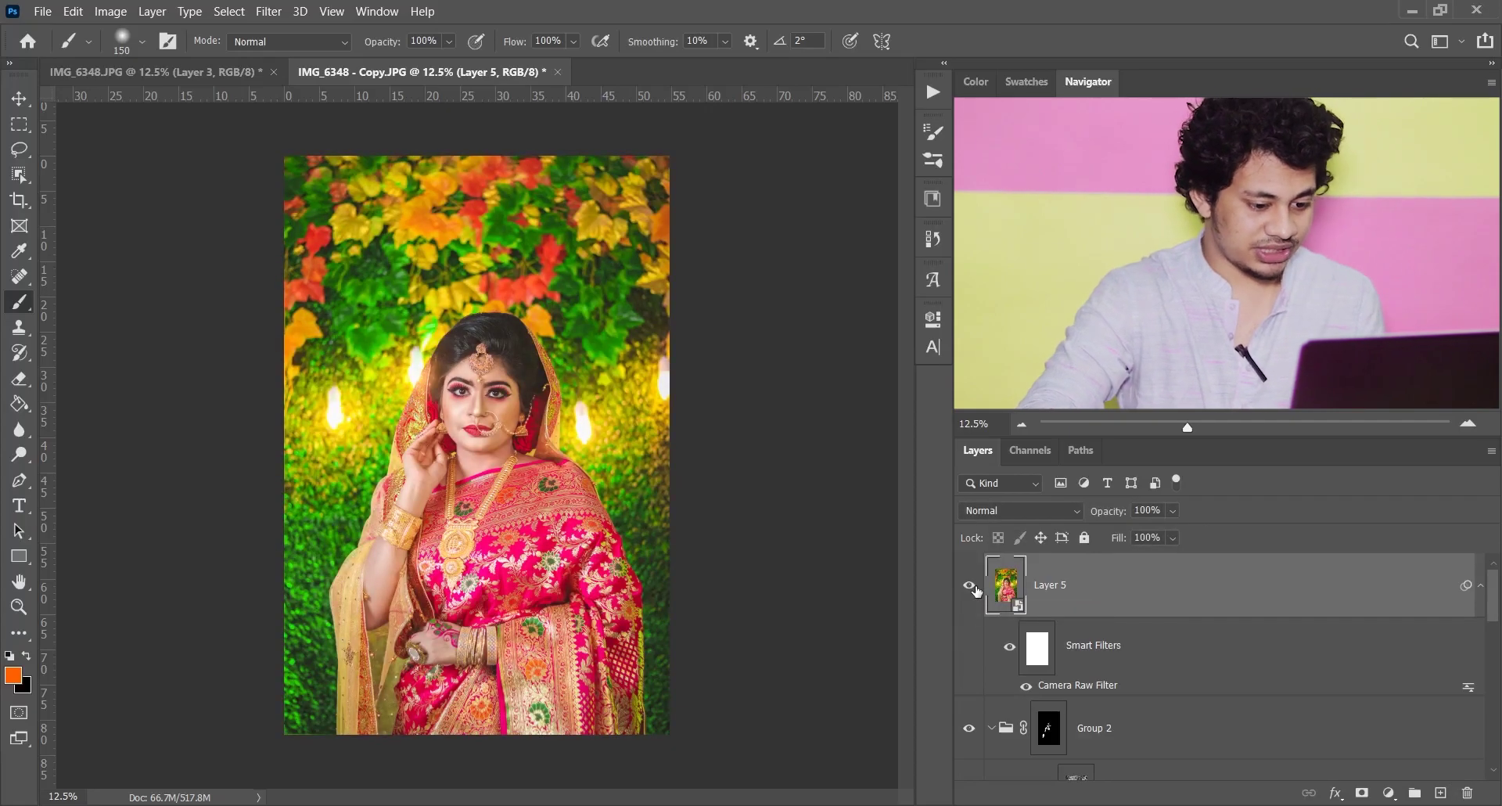
- Compare the original Background layer alone with the full edit by toggling the visibility of all other layers
scroll(1032, 610, "down", 5)
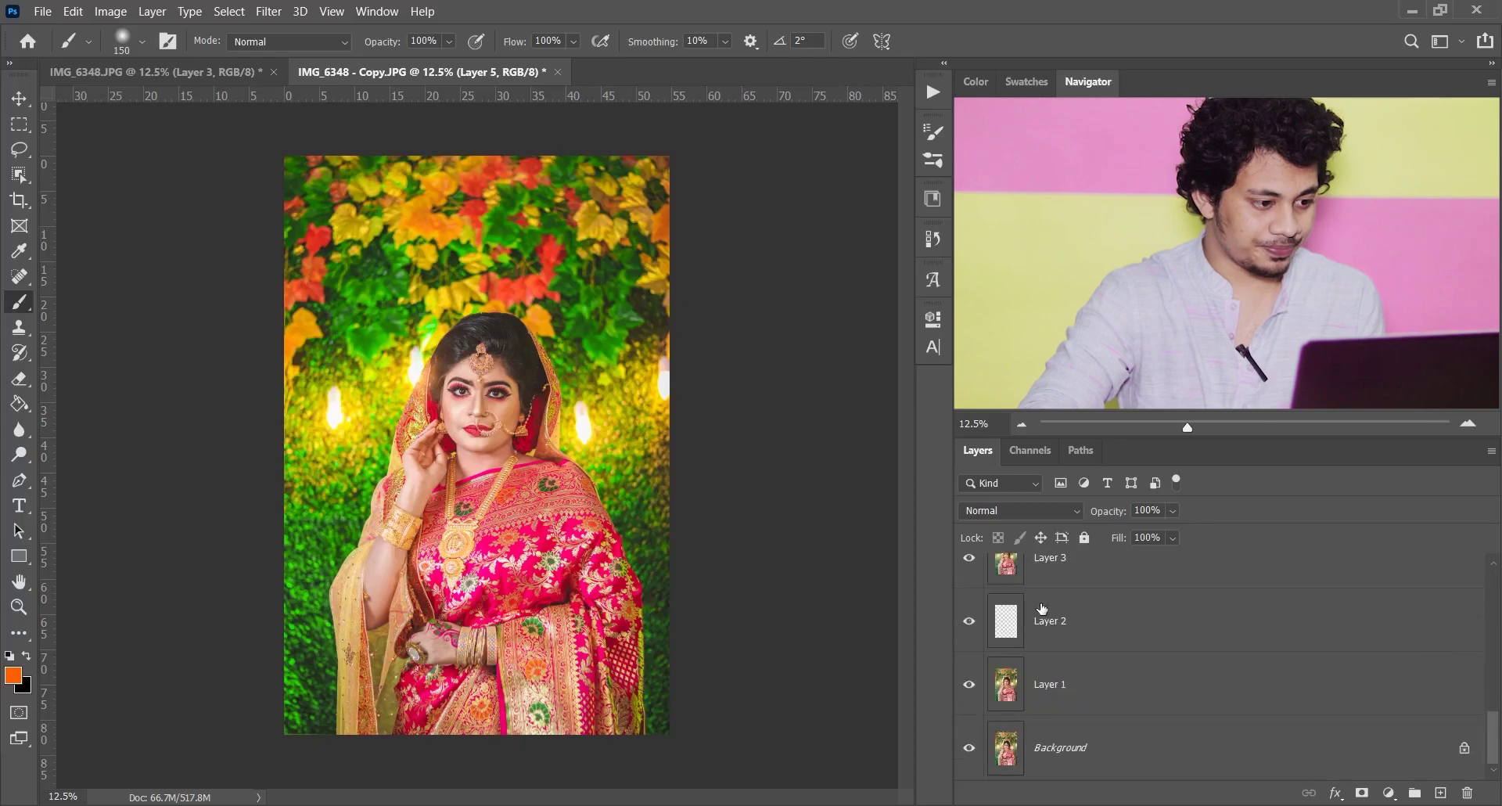
left_click(968, 750, "alt")
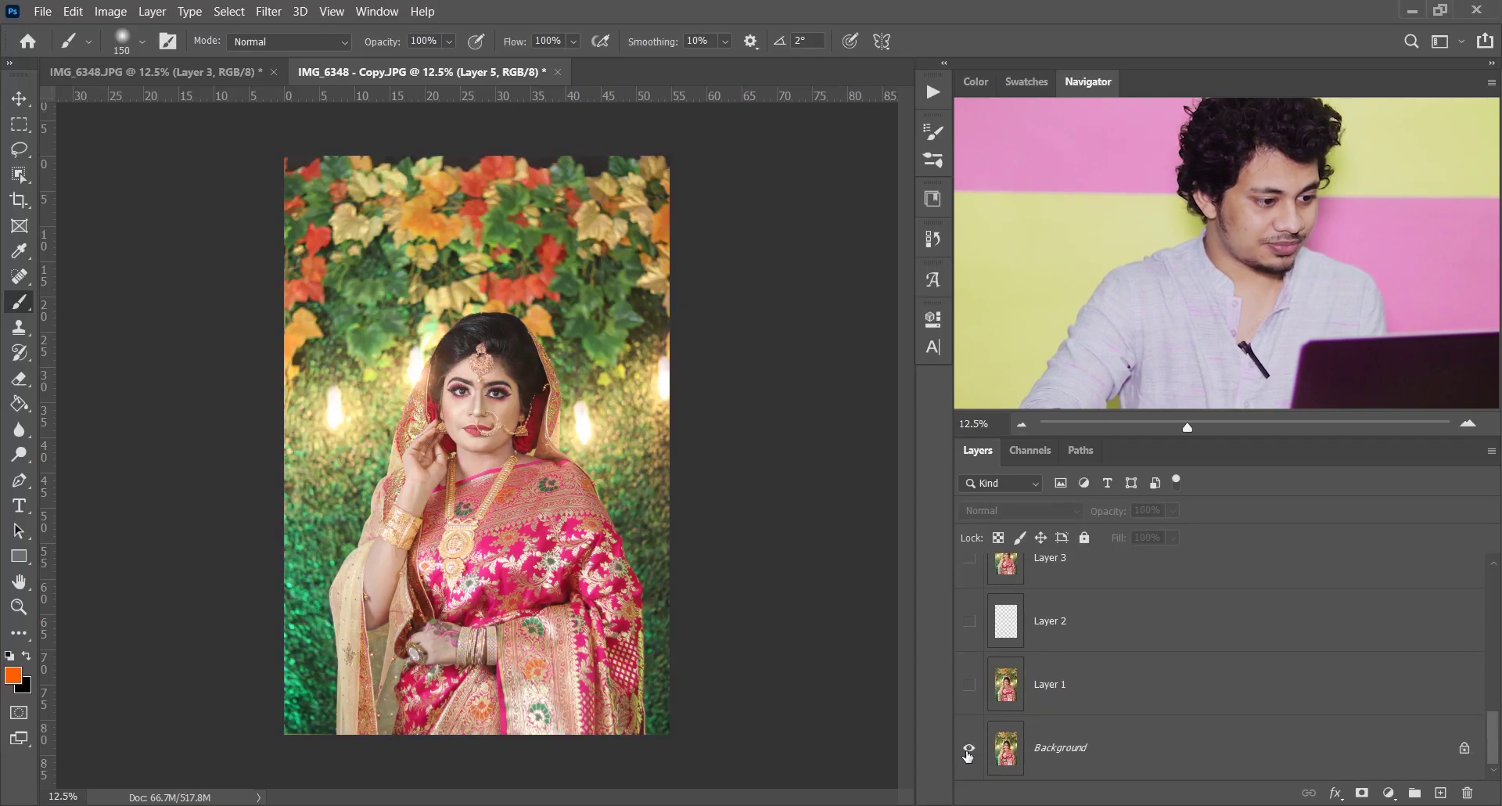
left_click(968, 751, "alt")
left_click(968, 751, "alt")
left_click(968, 751, "alt")
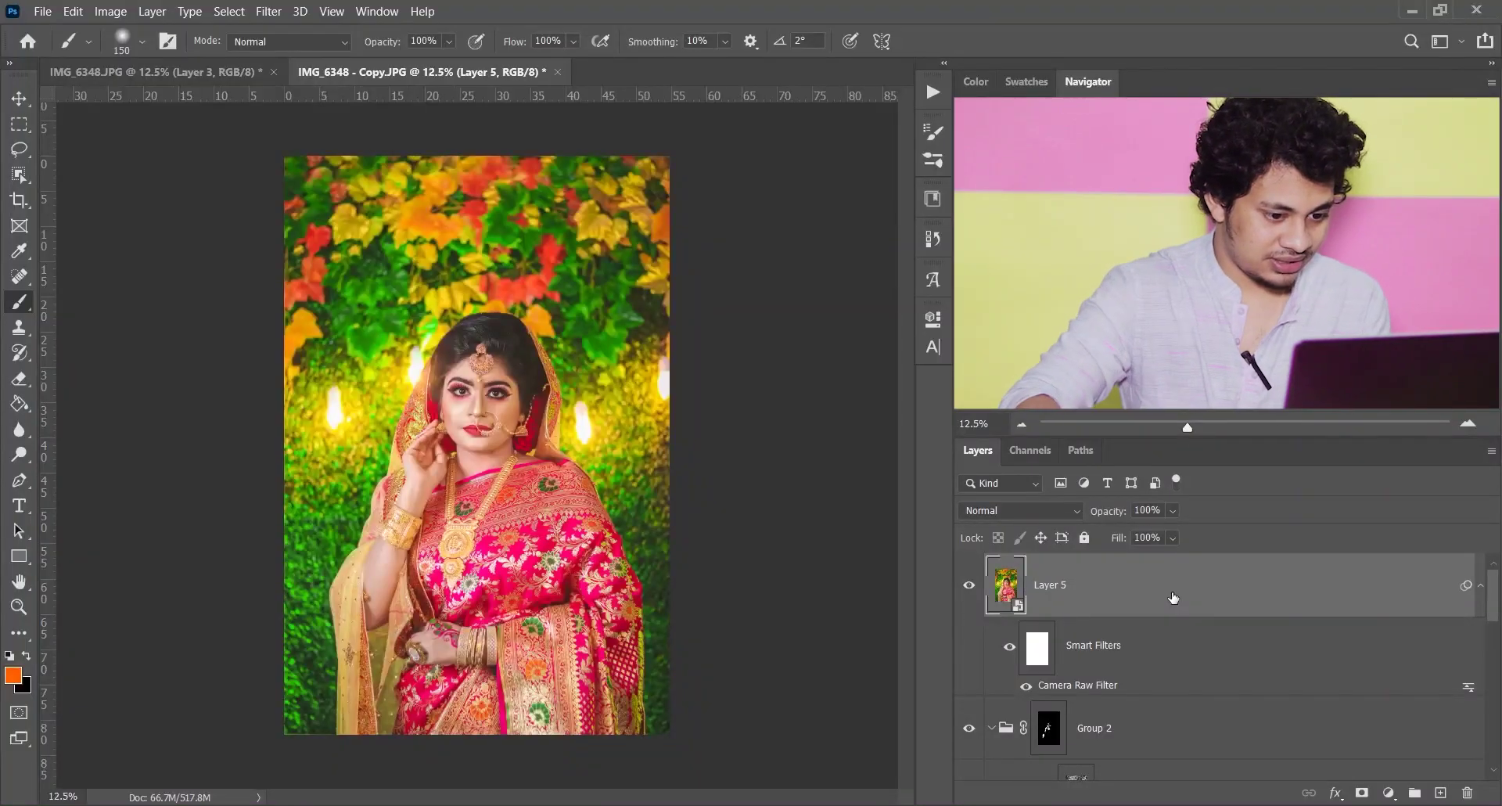
- Add a new empty layer above Layer 5 and keep the foreground colour at orange ff6000
key("ctrl+plus")
key("ctrl+plus")
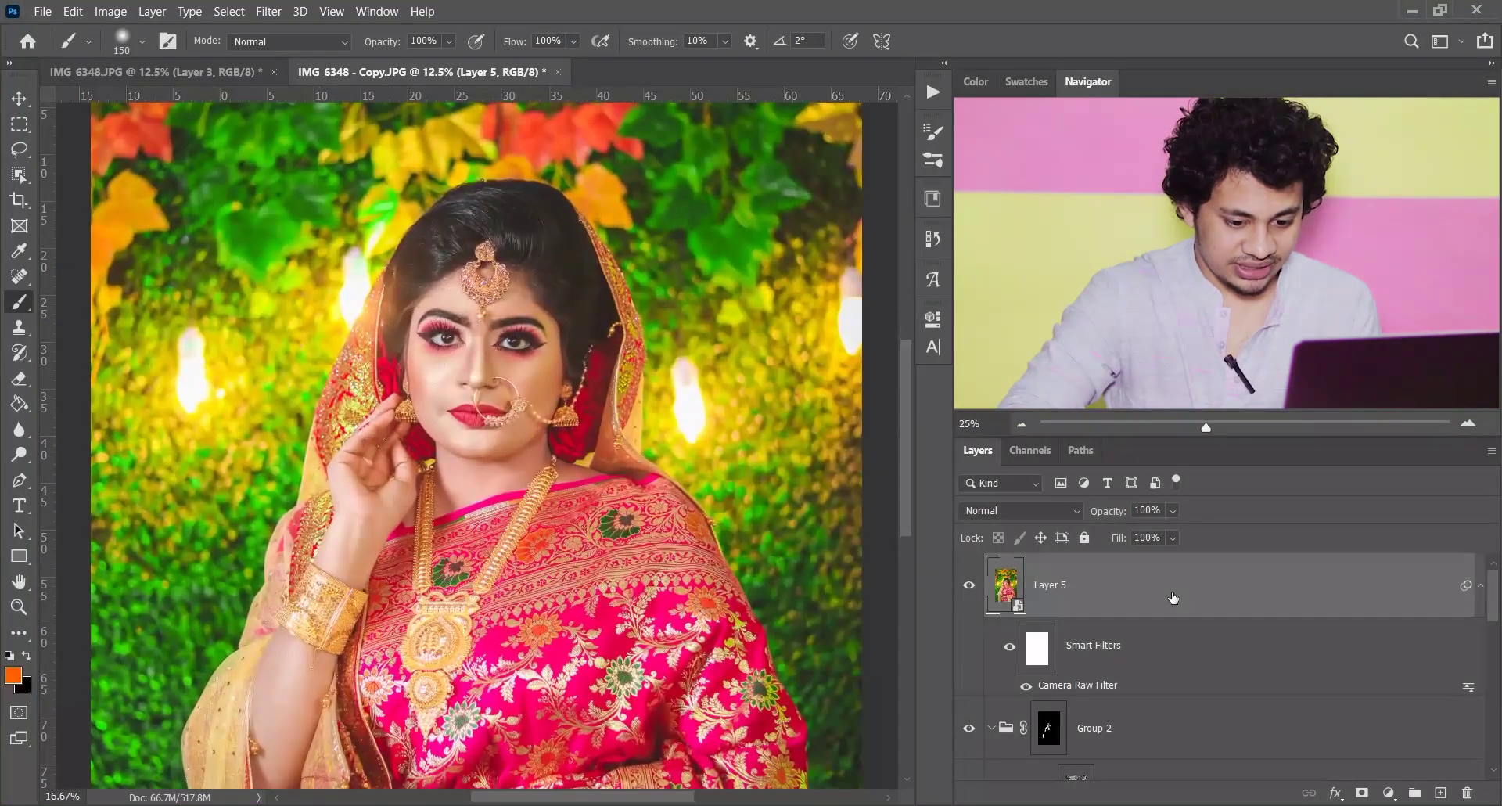
left_click(1440, 792)
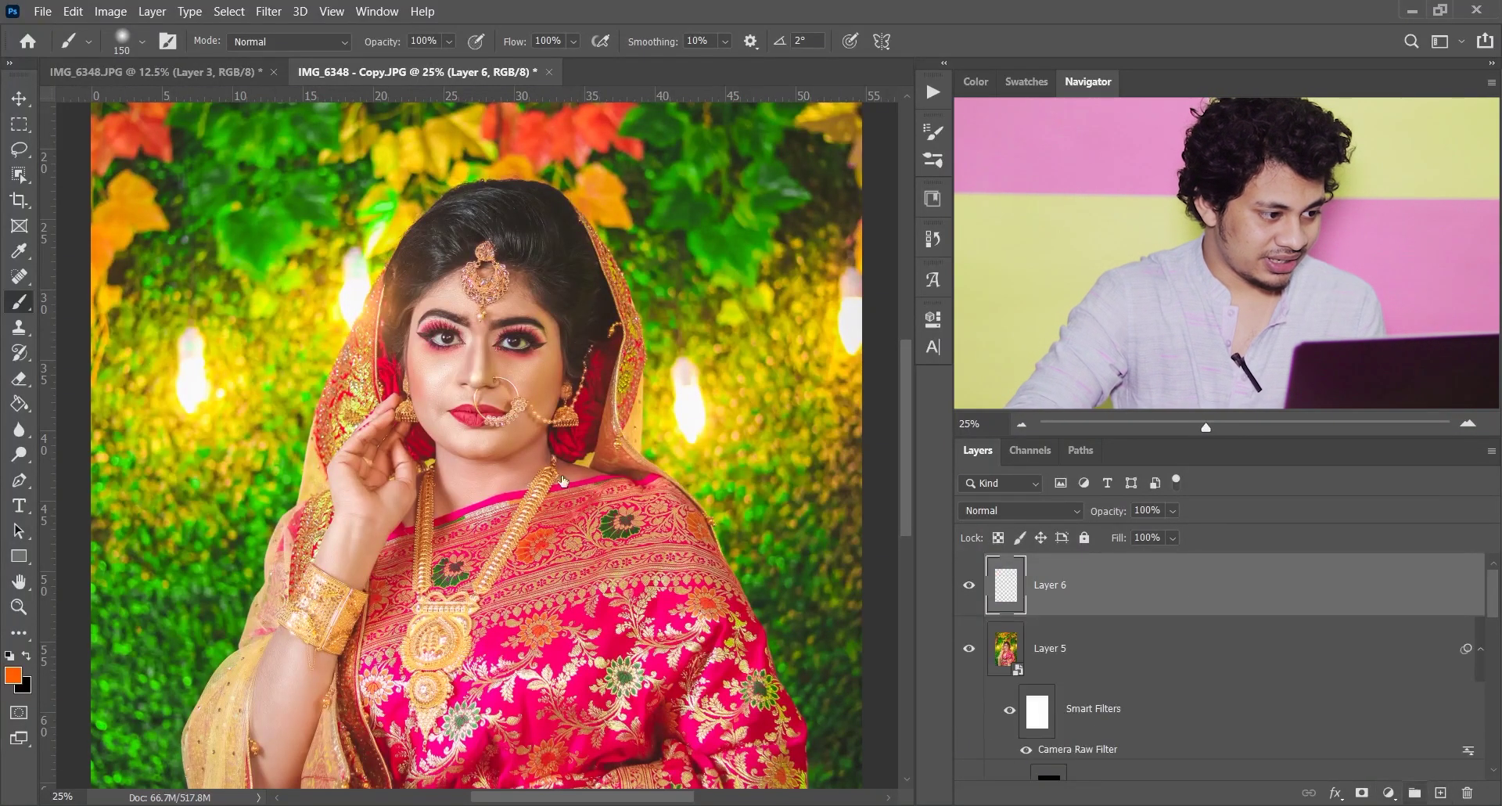
left_click_drag(652, 322, 558, 329)
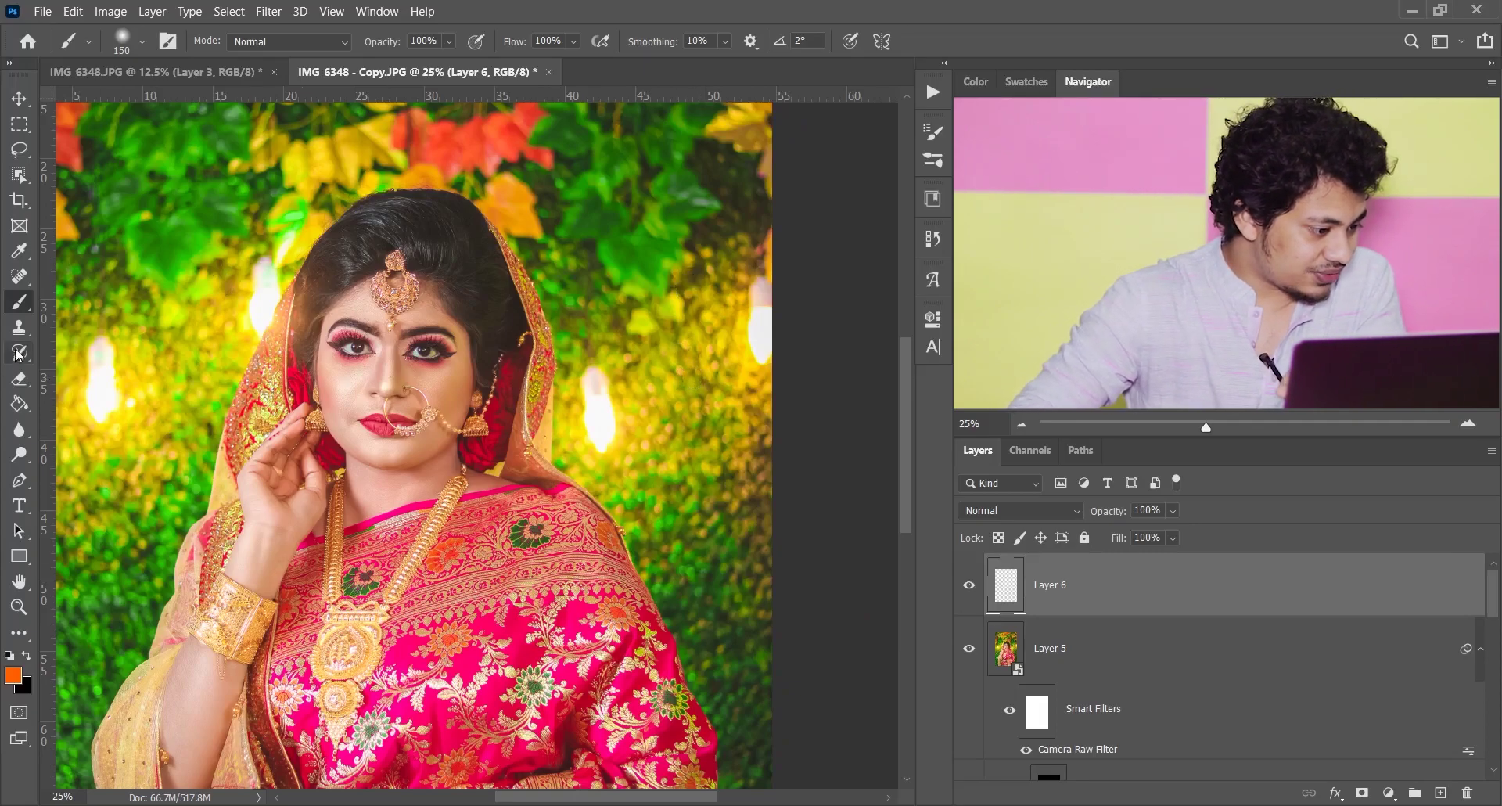
left_click(13, 674)
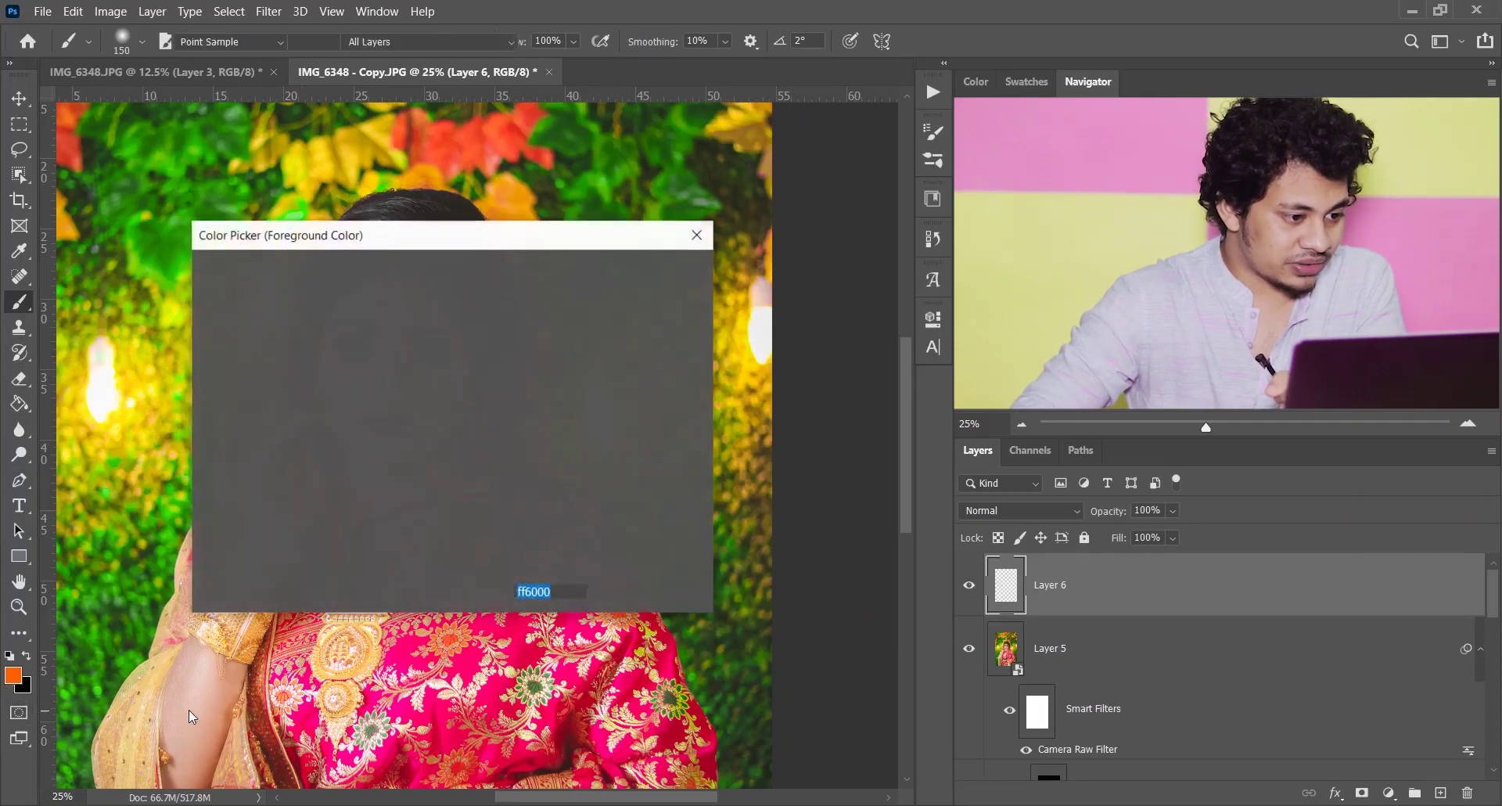
left_click(443, 306)
left_click_drag(443, 307, 454, 277)
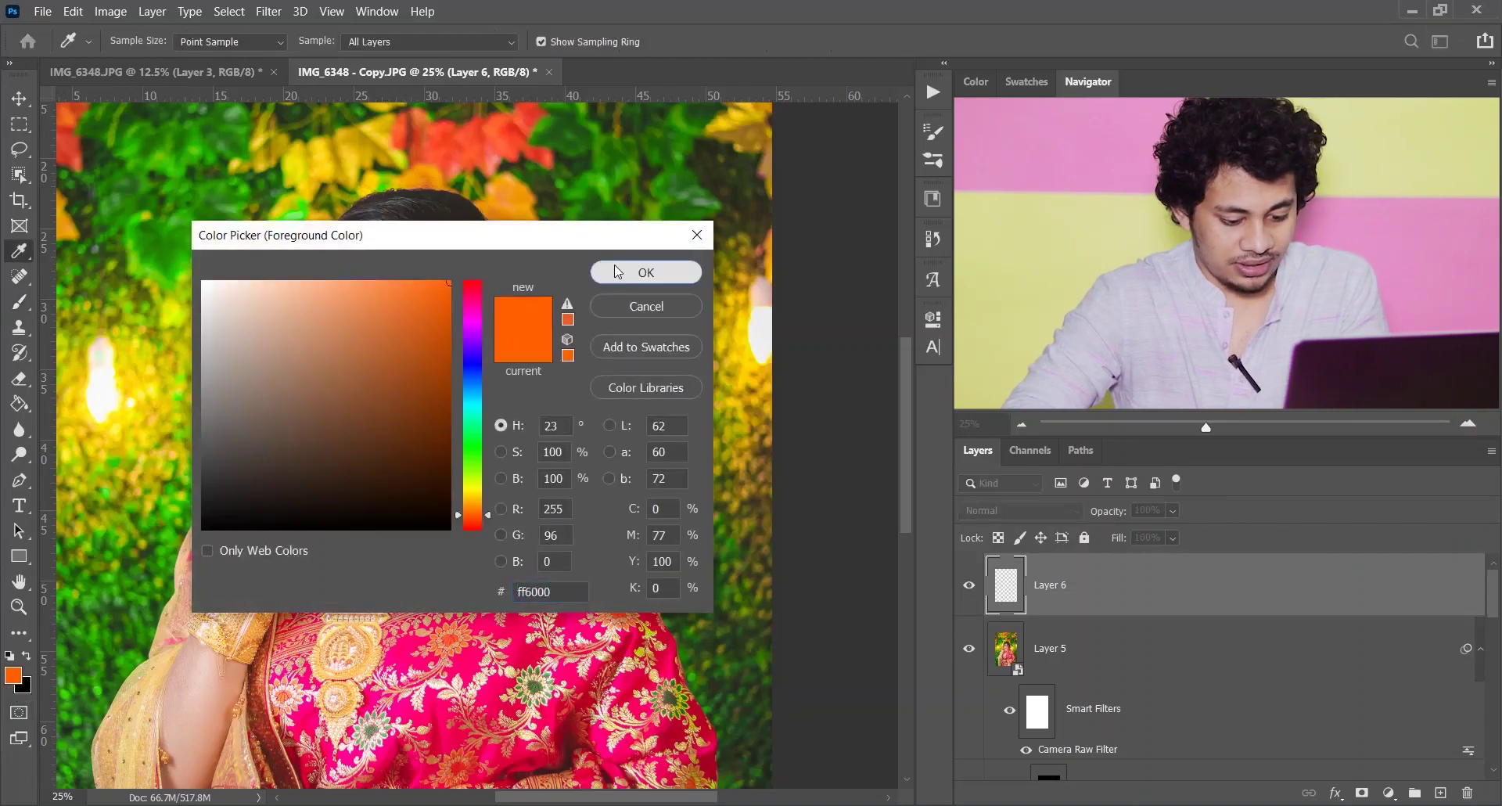
left_click(616, 270)
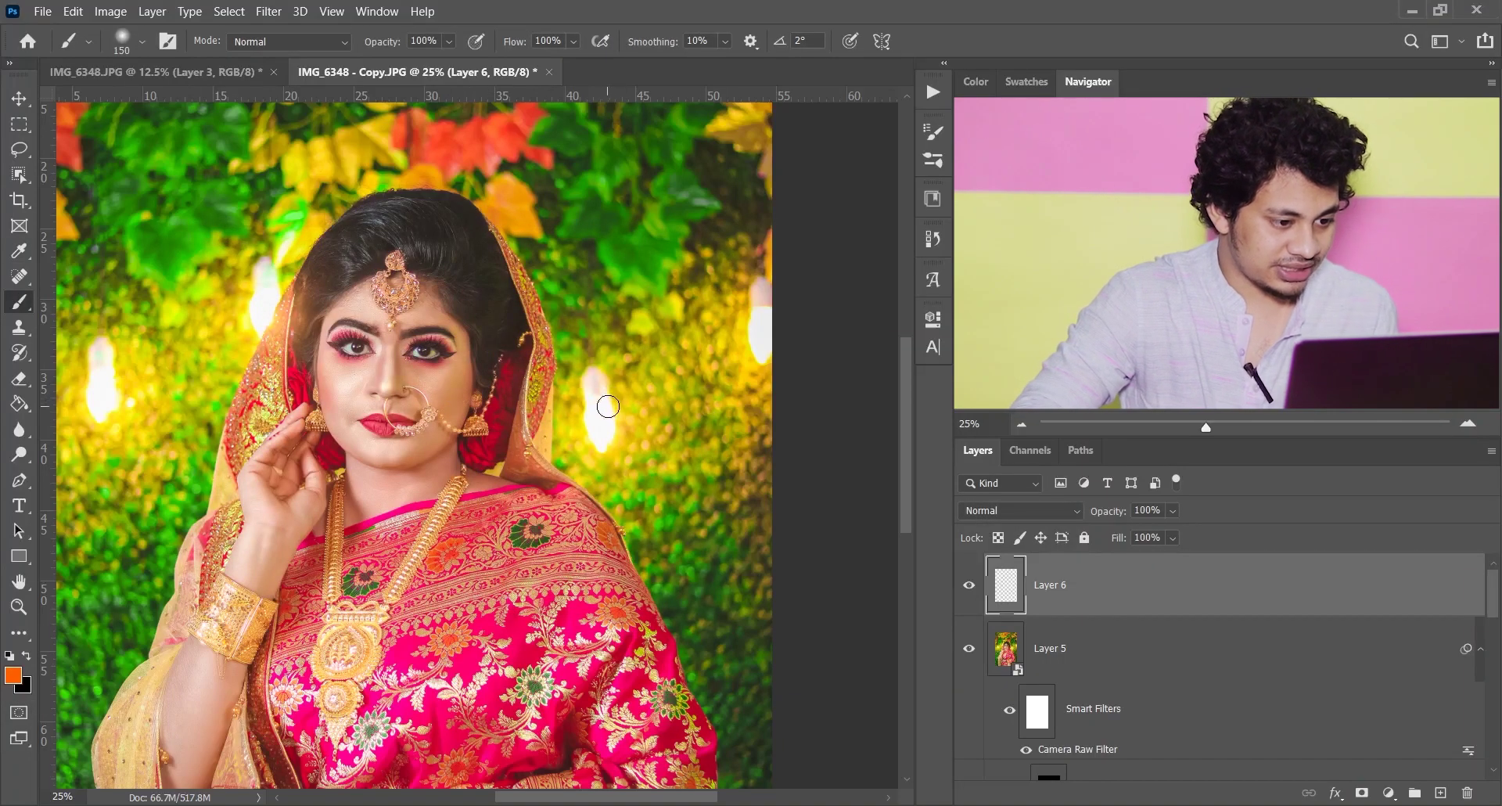
- Paint one soft orange dab about 604 px wide over the bulb just right of the bride and blend Layer 6 as Screen
mouse_move(679, 379)
left_mouse_down()
mouse_move(724, 374)
mouse_move(679, 372)
mouse_move(713, 383)
mouse_move(681, 389)
left_mouse_up()
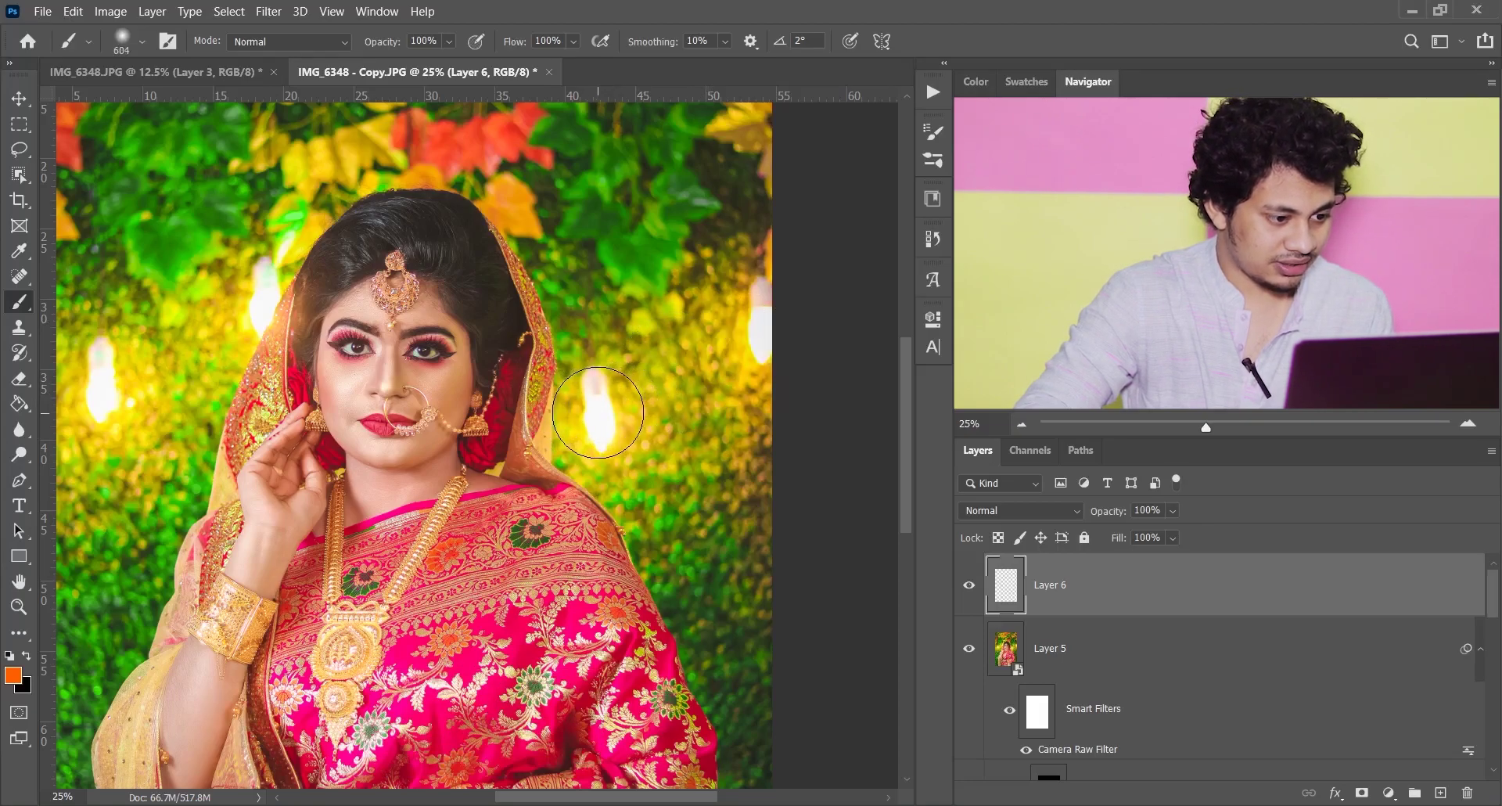
left_click(597, 412)
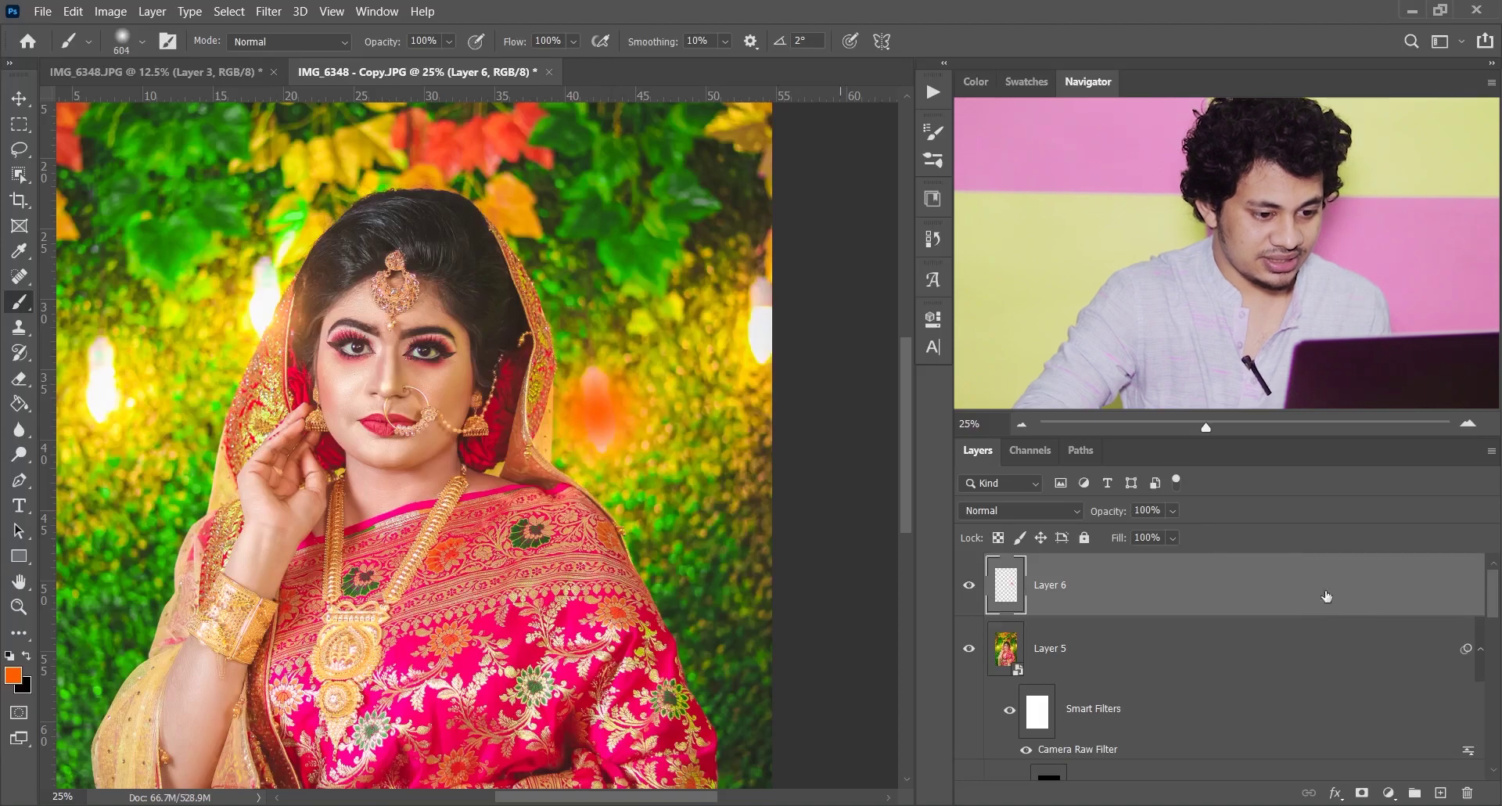
left_click(1064, 511)
scroll(1033, 500, "down", 3)
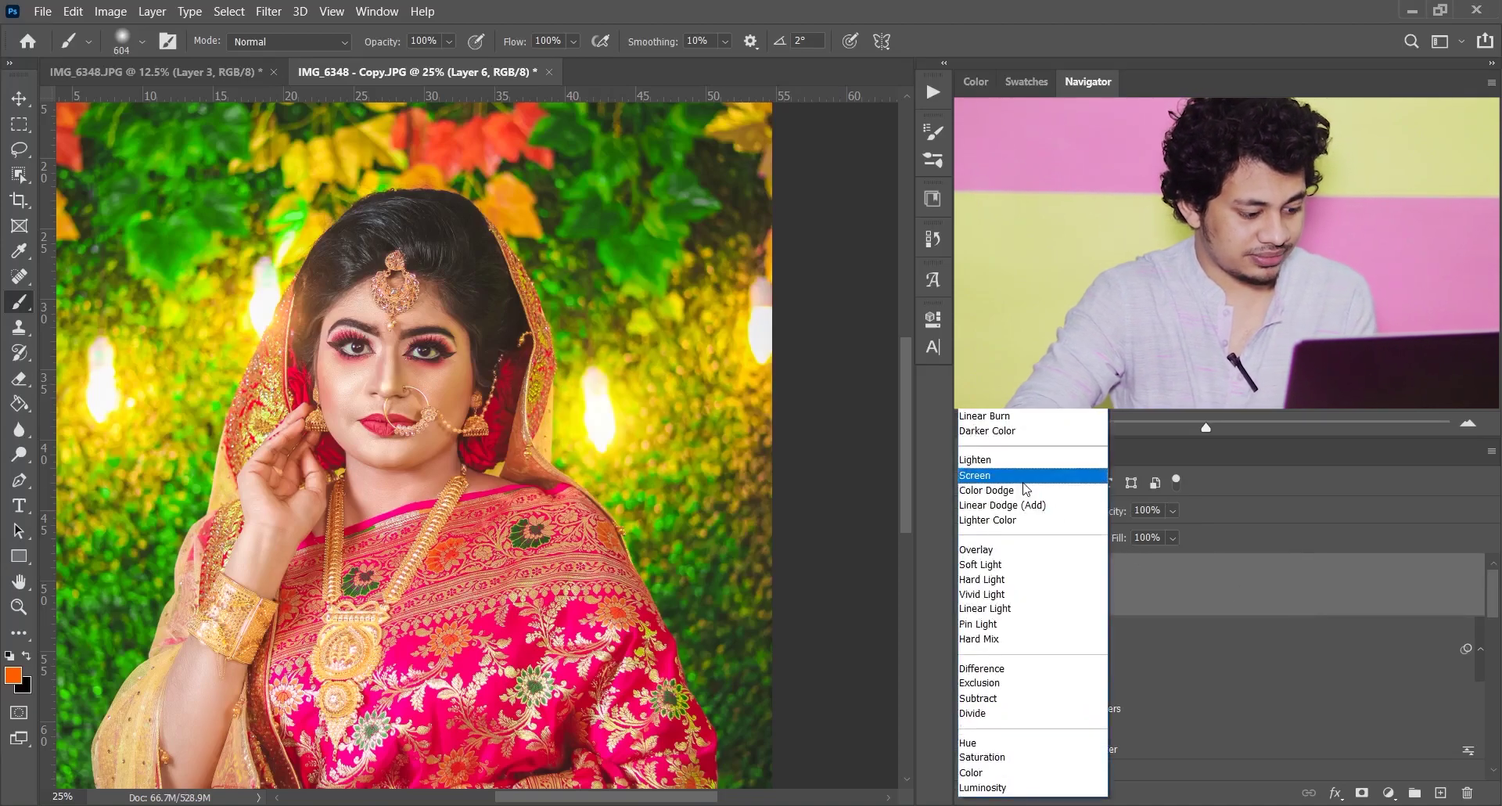
left_click(1024, 479)
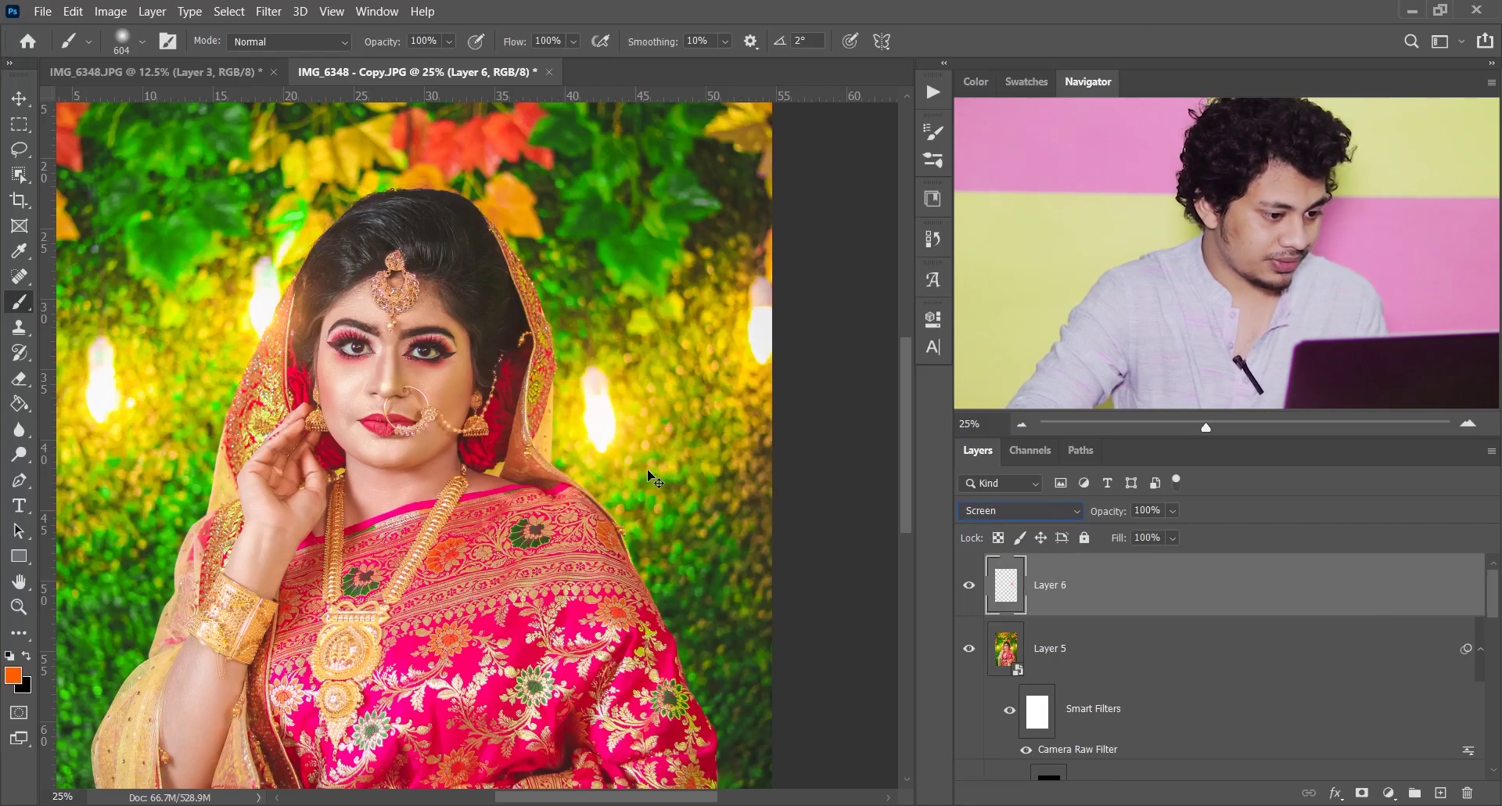
- Enlarge the orange glow on Layer 6 proportionally to about 118% around the bulb and return to the Brush tool
key("ctrl+t")
mouse_move(692, 505)
left_mouse_down()
mouse_move(715, 500)
mouse_move(726, 540)
mouse_move(686, 492)
left_mouse_up()
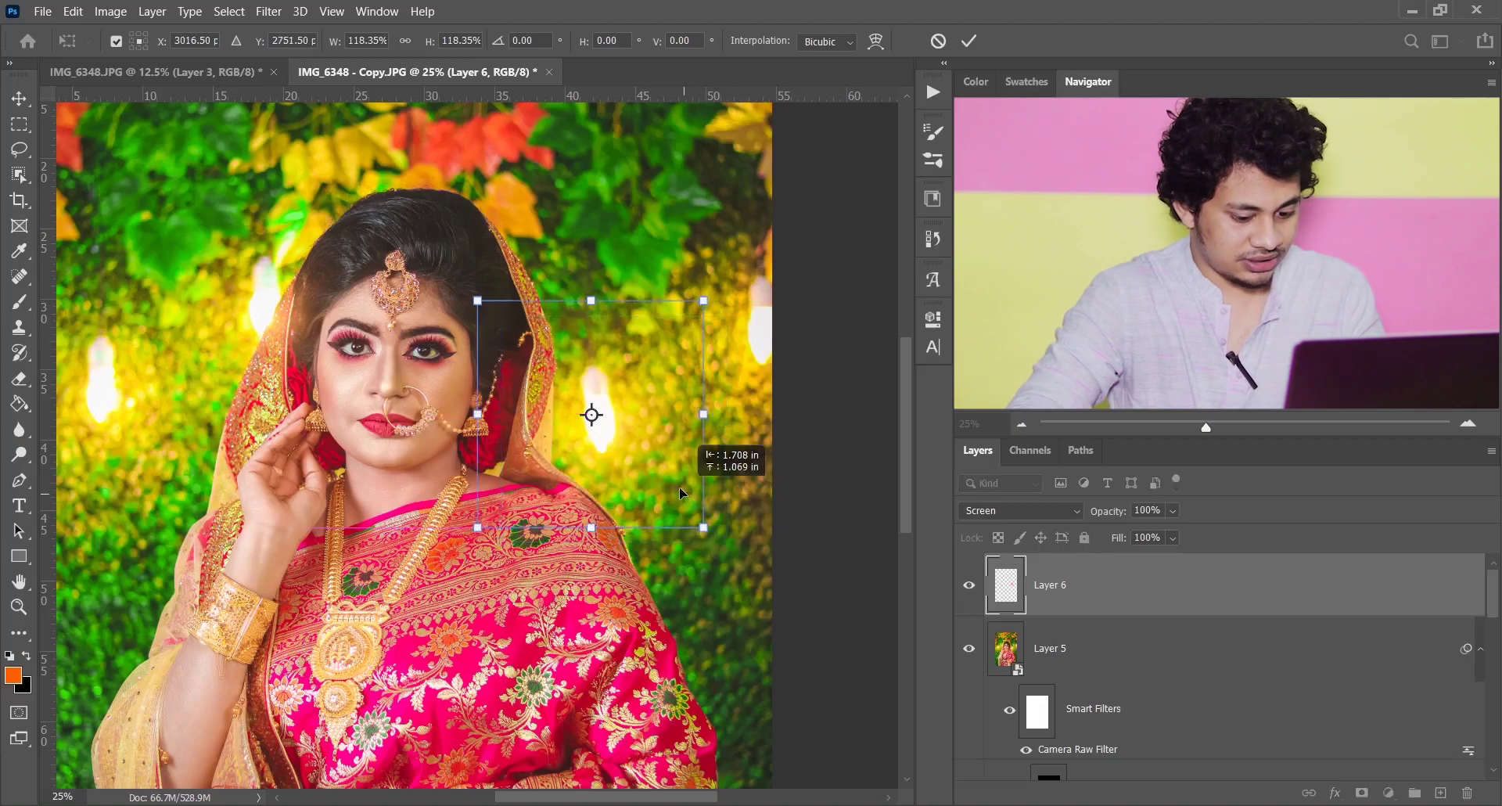
key("Return")
key("b")
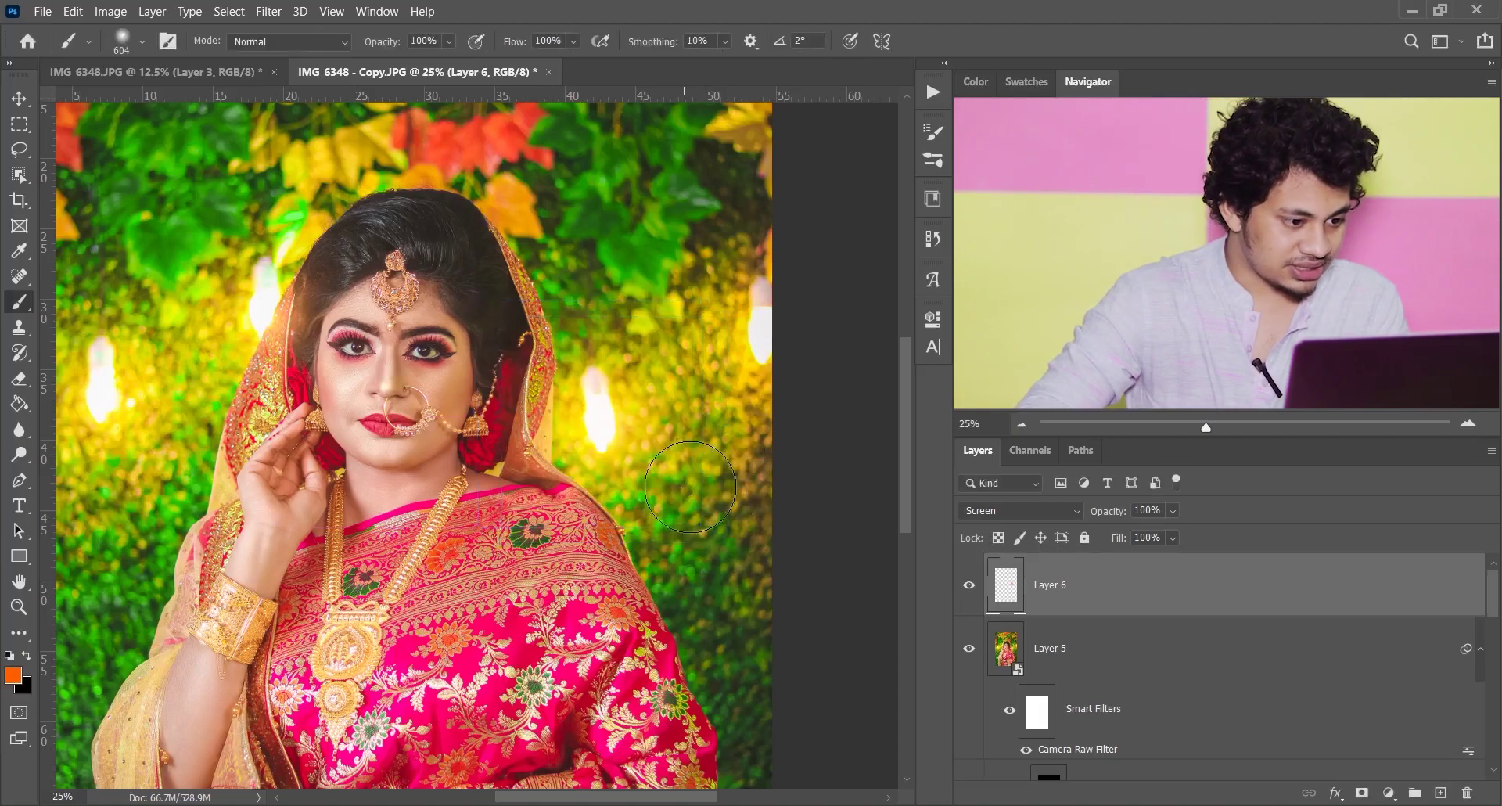
- Toggle the visibility of Layer 6 several times to compare the bulb with and without the glow
left_click(968, 593)
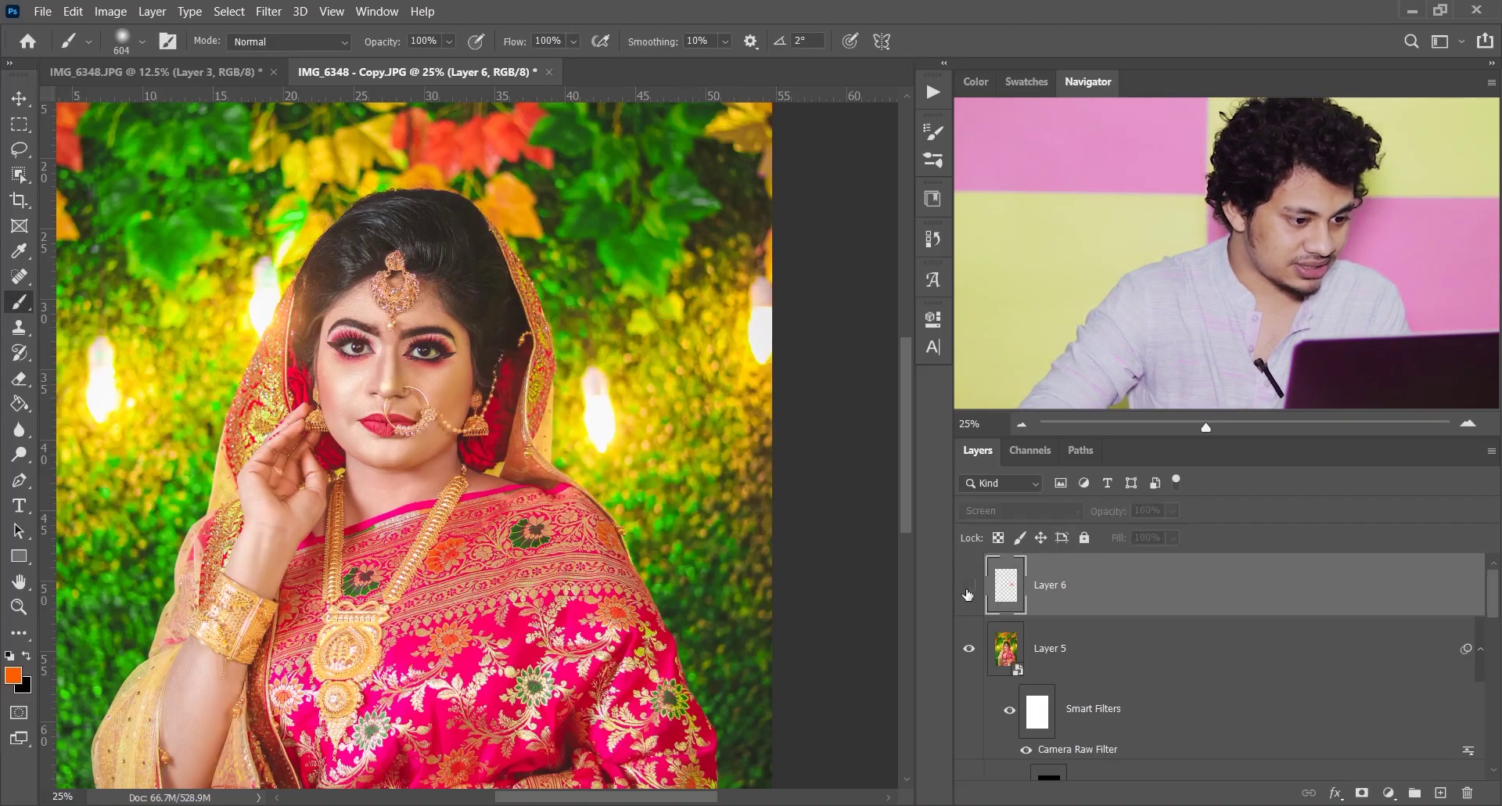
left_click(968, 593)
left_click(968, 593)
left_click(969, 593)
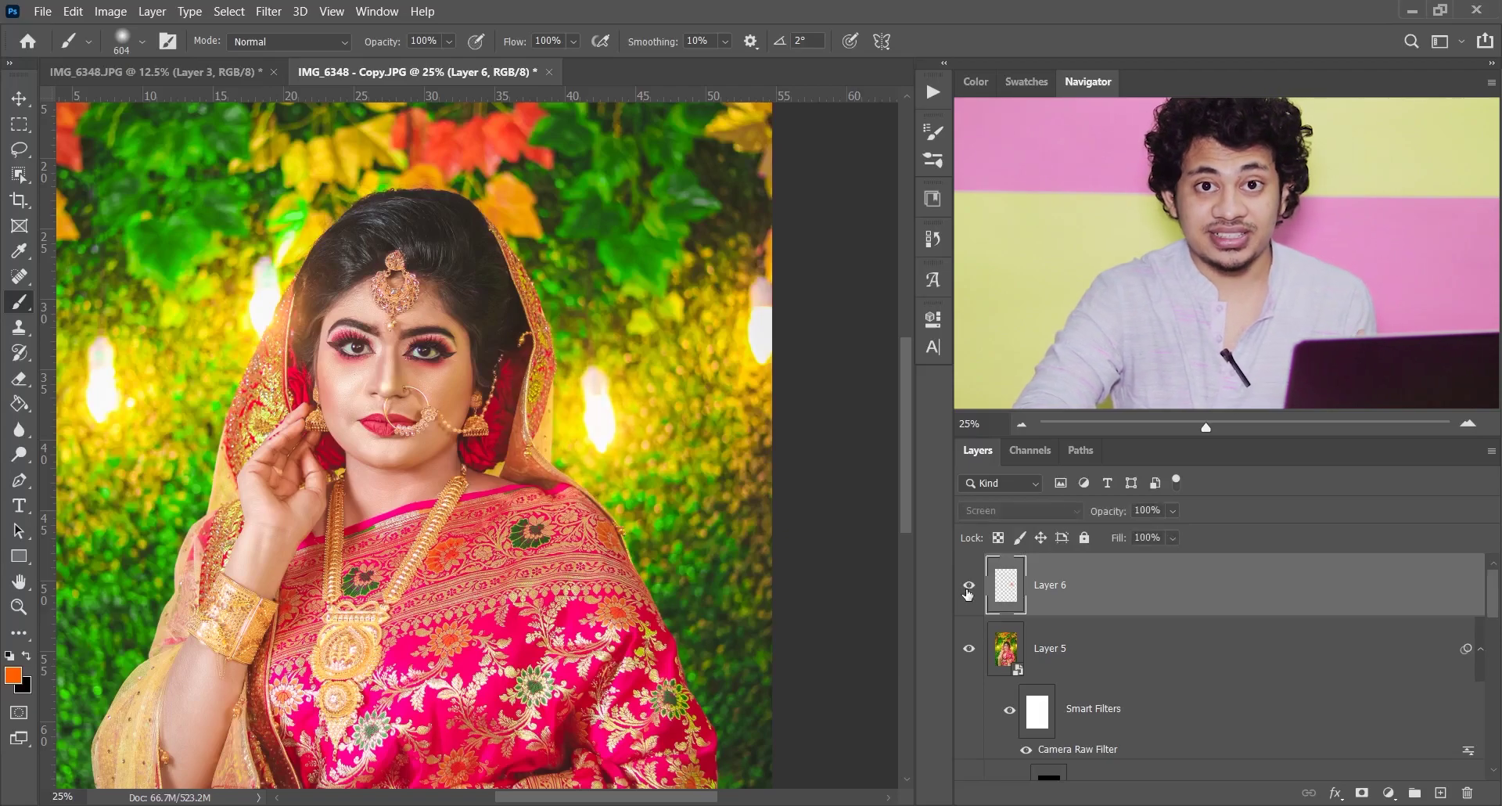
left_click(967, 595)
left_click(967, 594)
- On a new layer, paint a 726 px orange glow over the bulb at the photo's right edge, blend it as Screen and compare
left_click(1440, 793)
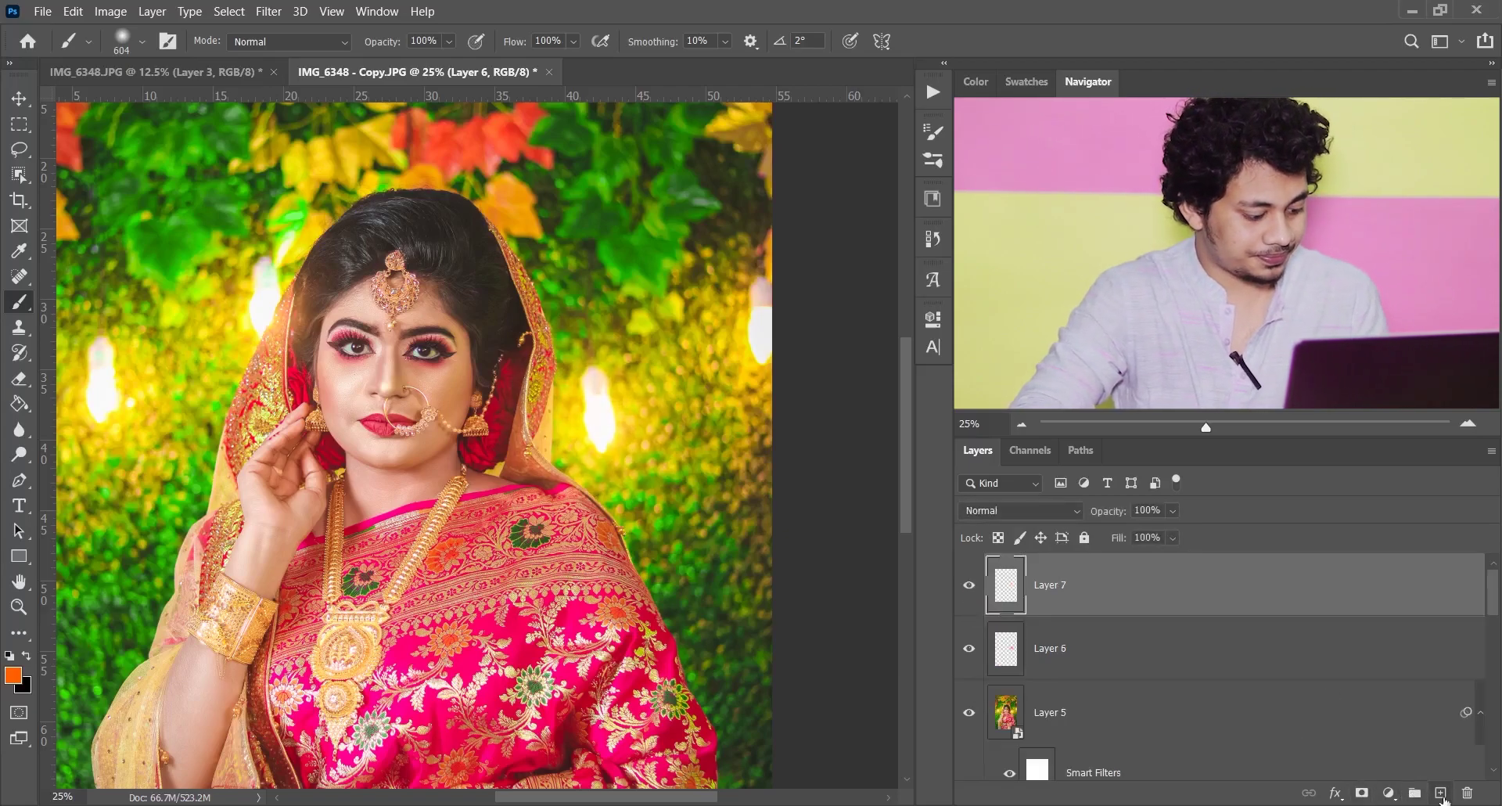
left_click_drag(718, 318, 739, 324, "alt")
left_click(754, 324)
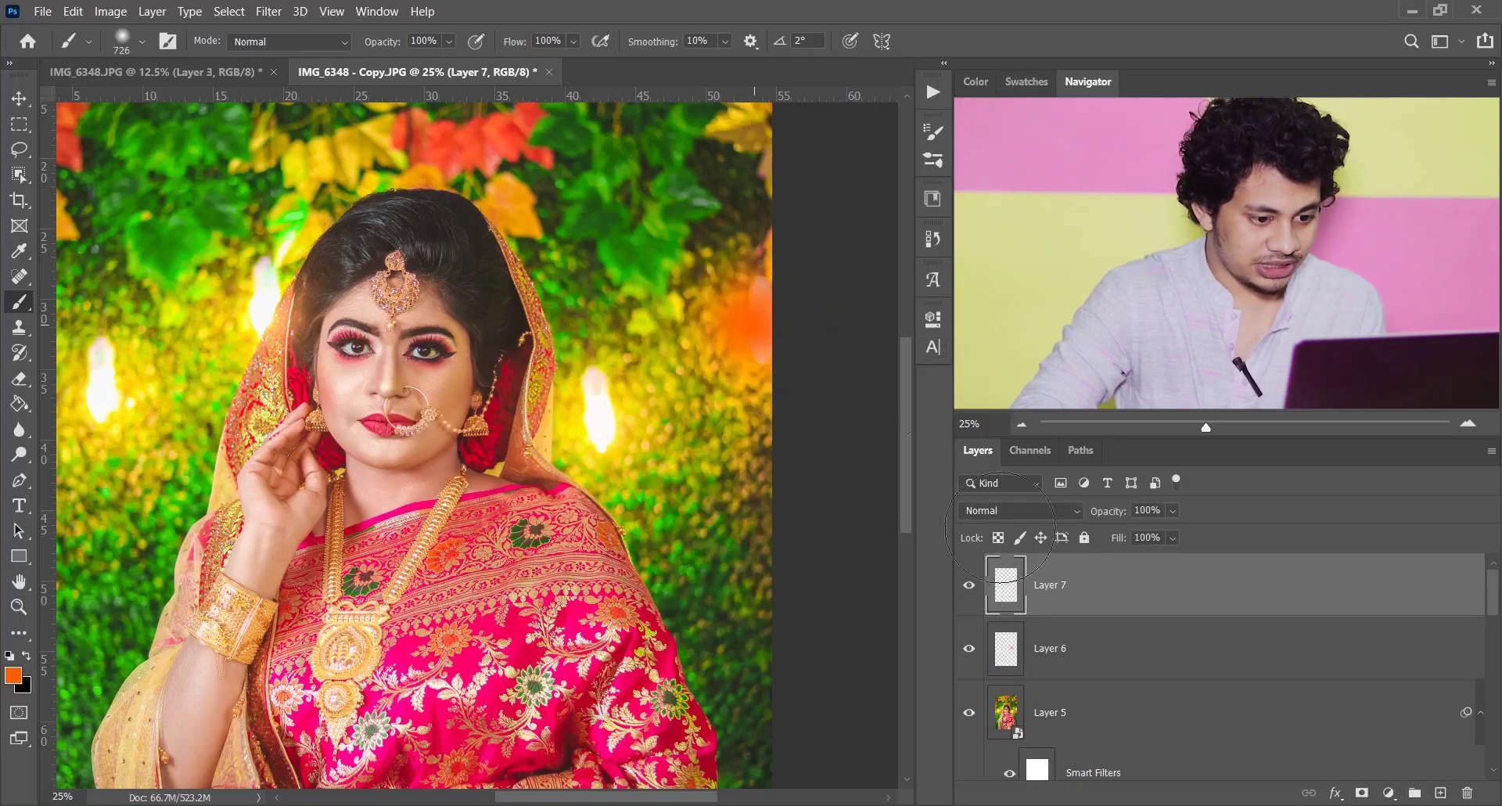
left_click(1048, 513)
left_click(1005, 485)
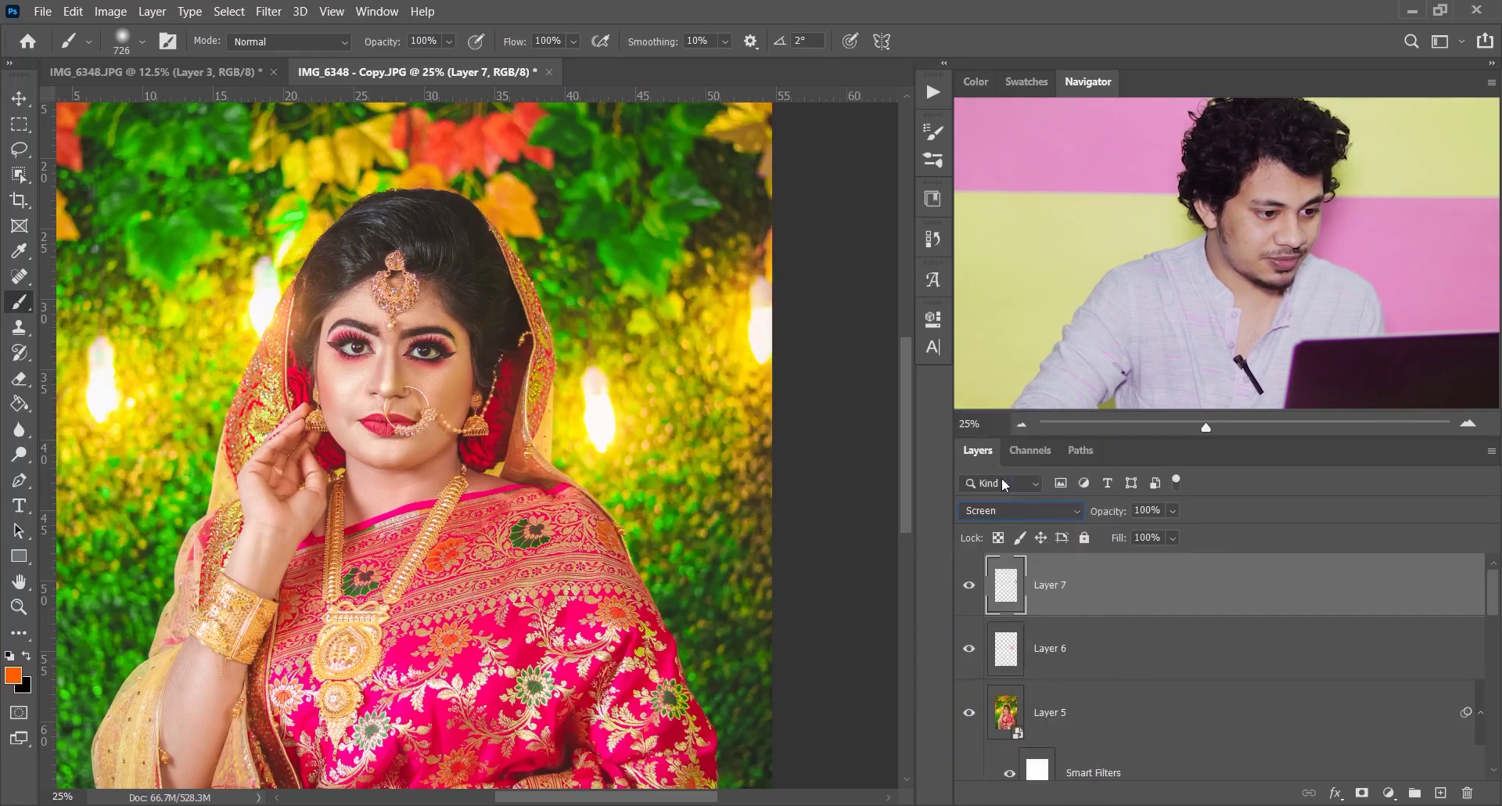
left_click(972, 585)
left_click(972, 586)
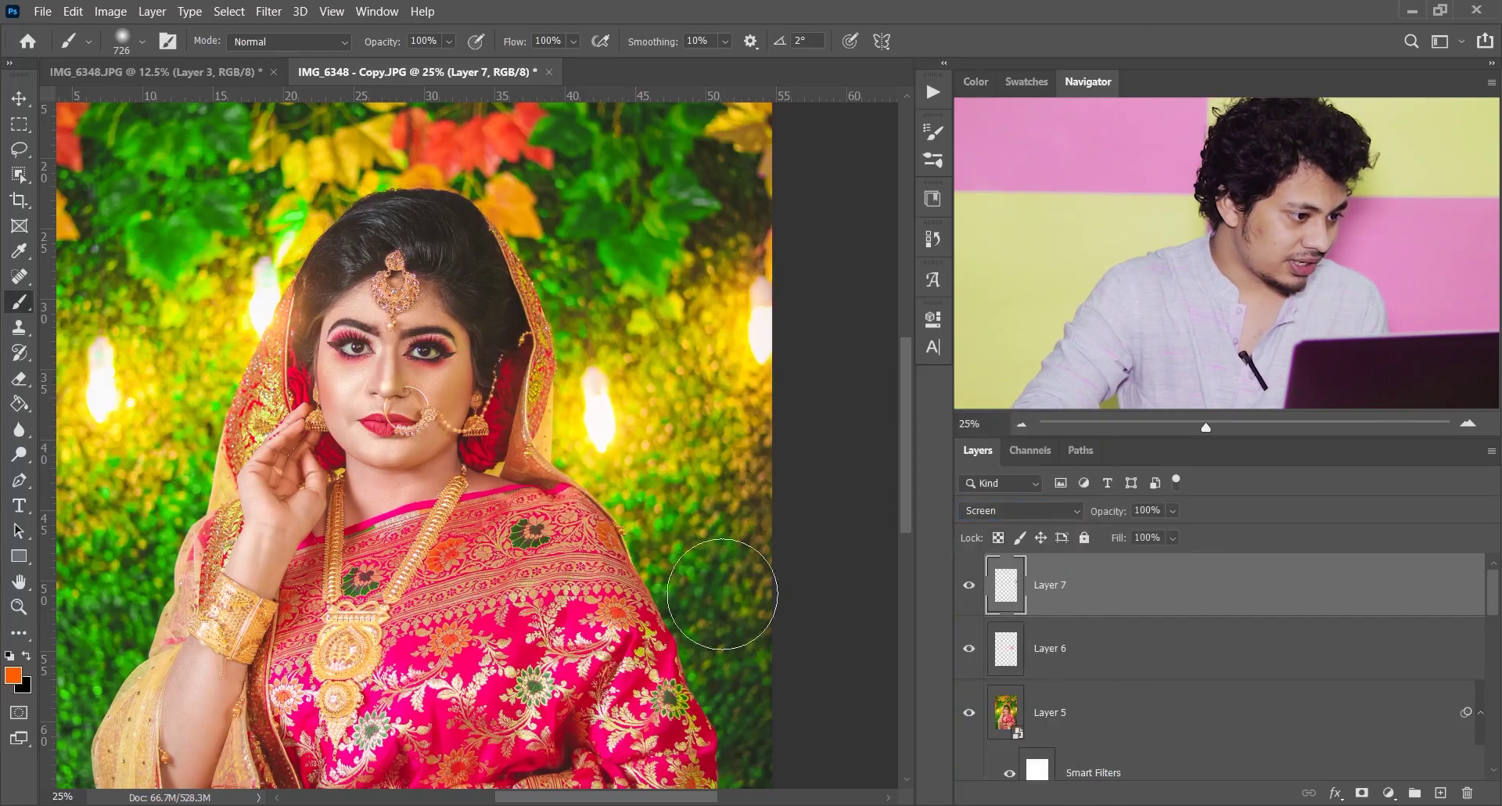
- On a new layer, paint a 515 px orange glow over the bulb beside the bride's head, blend it as Screen and compare
left_click_drag(254, 305, 230, 306)
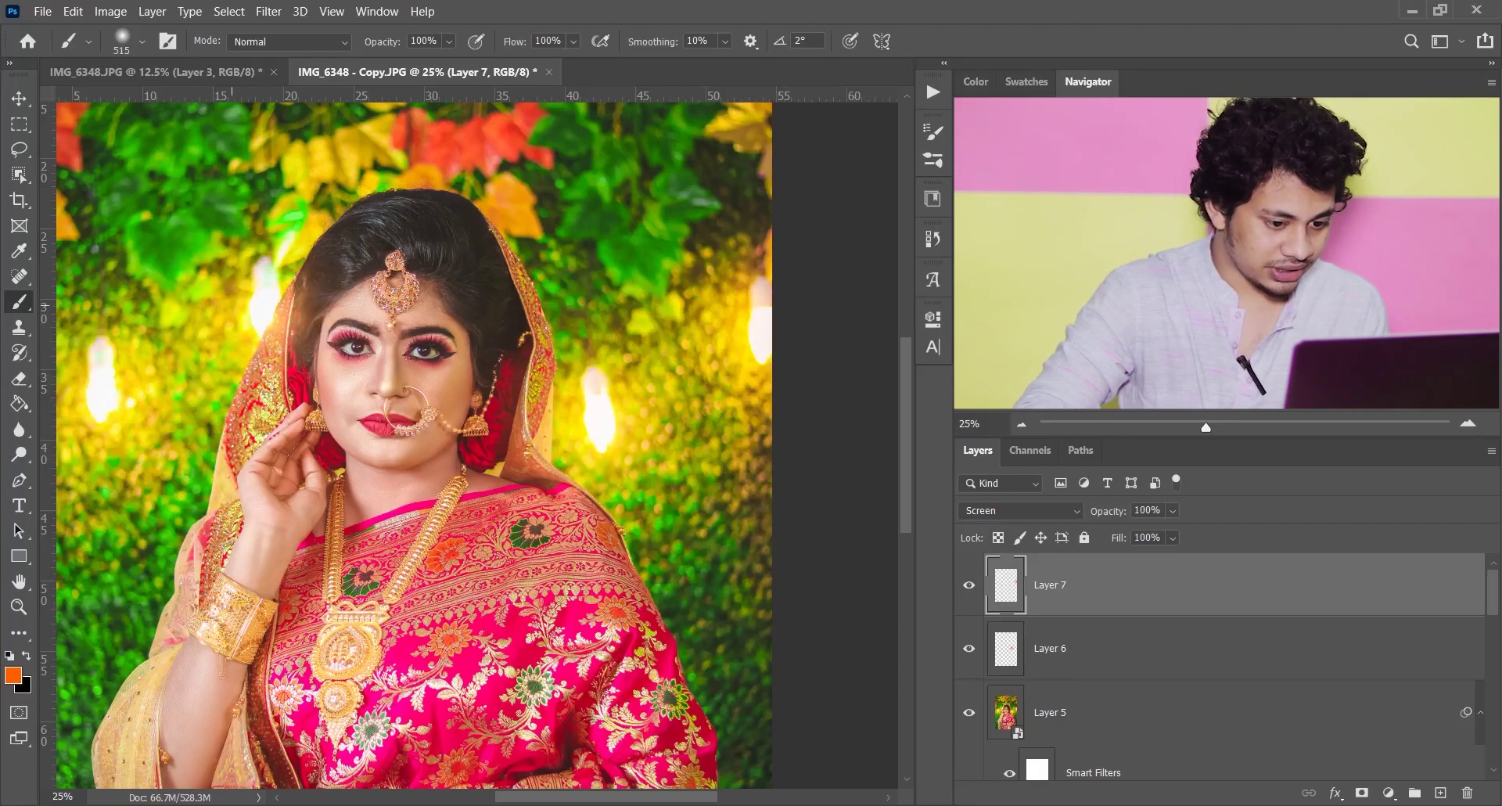
left_click(1442, 793)
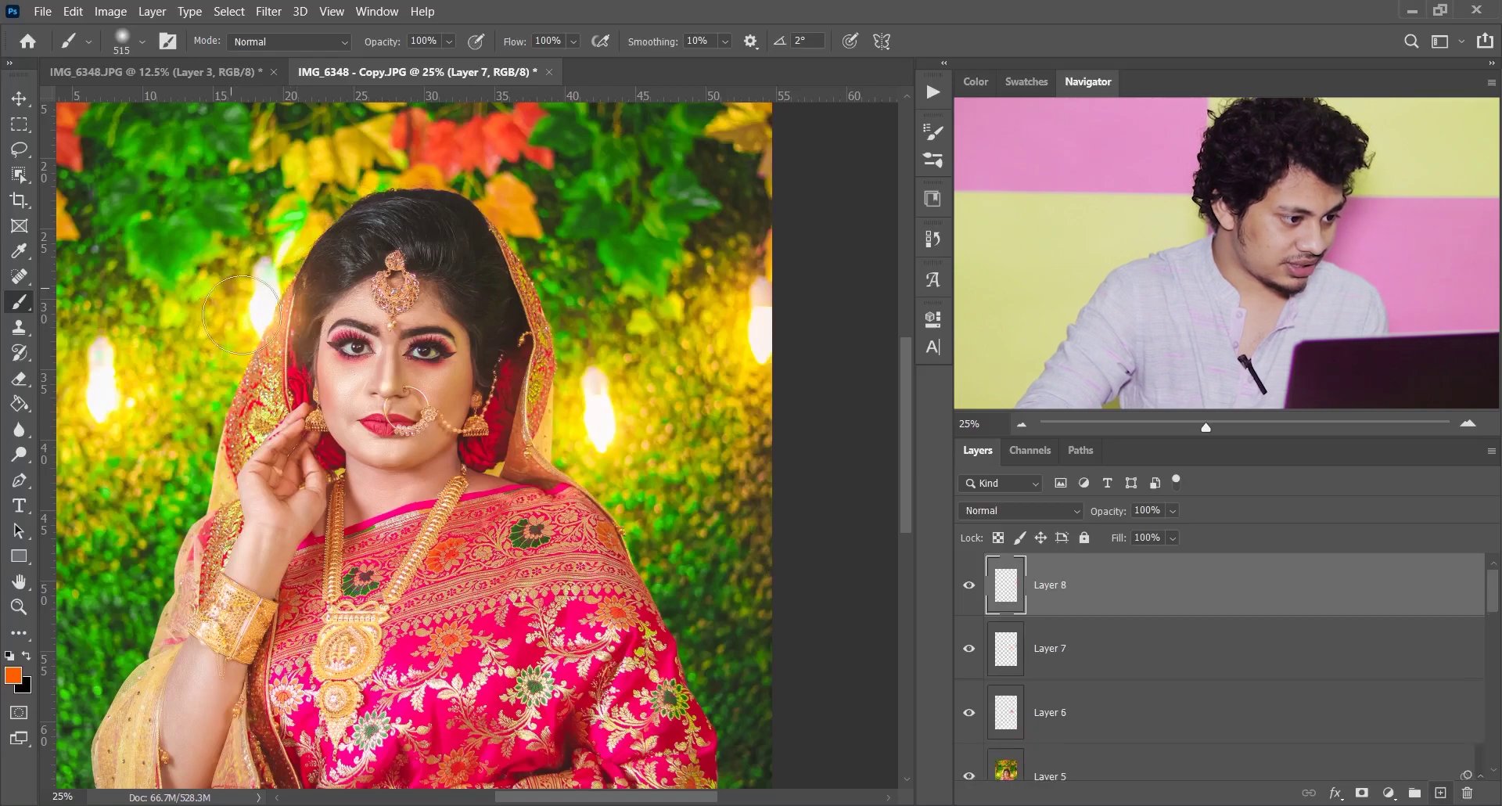
left_click(268, 306)
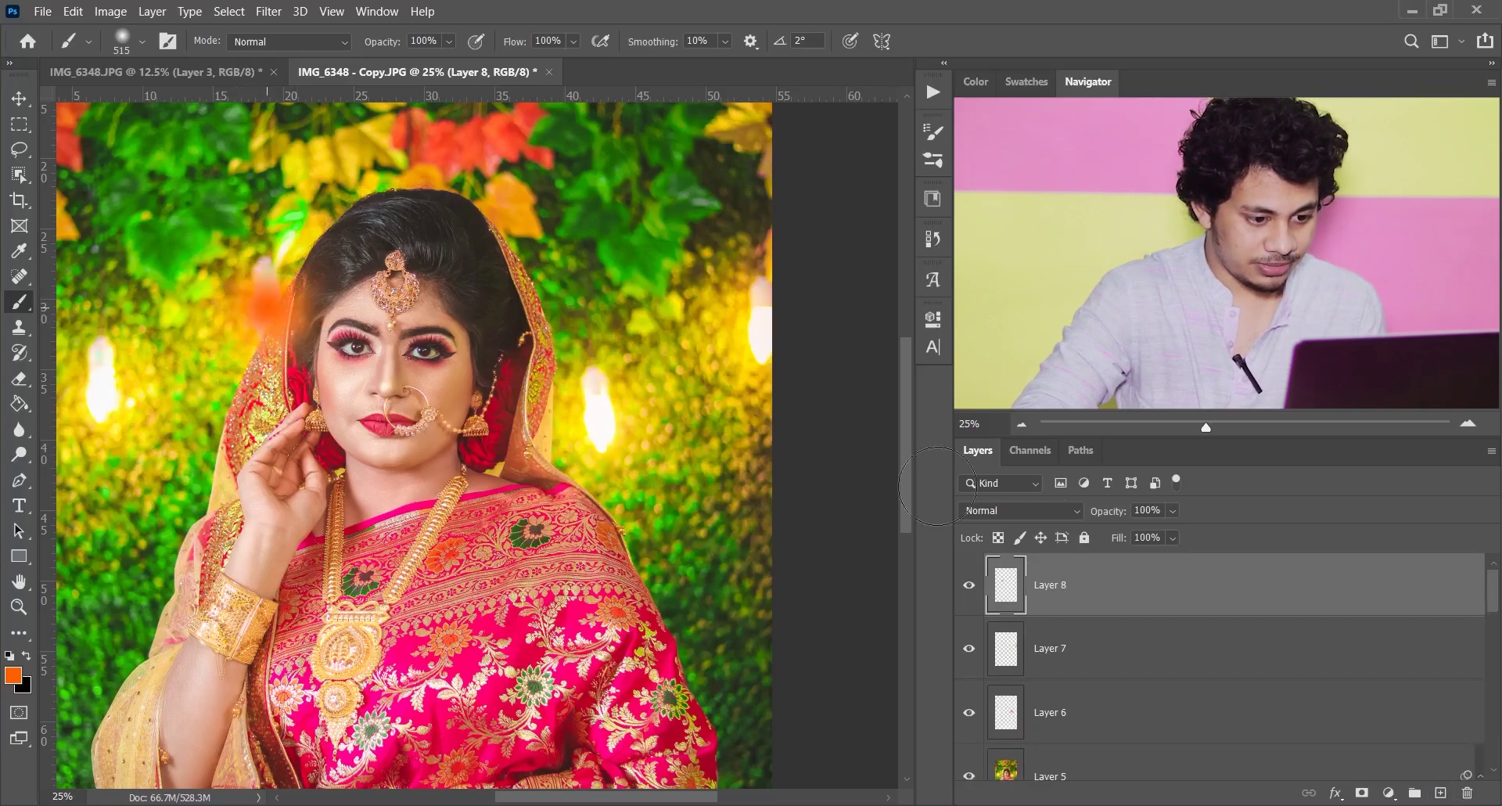
left_click(1020, 510)
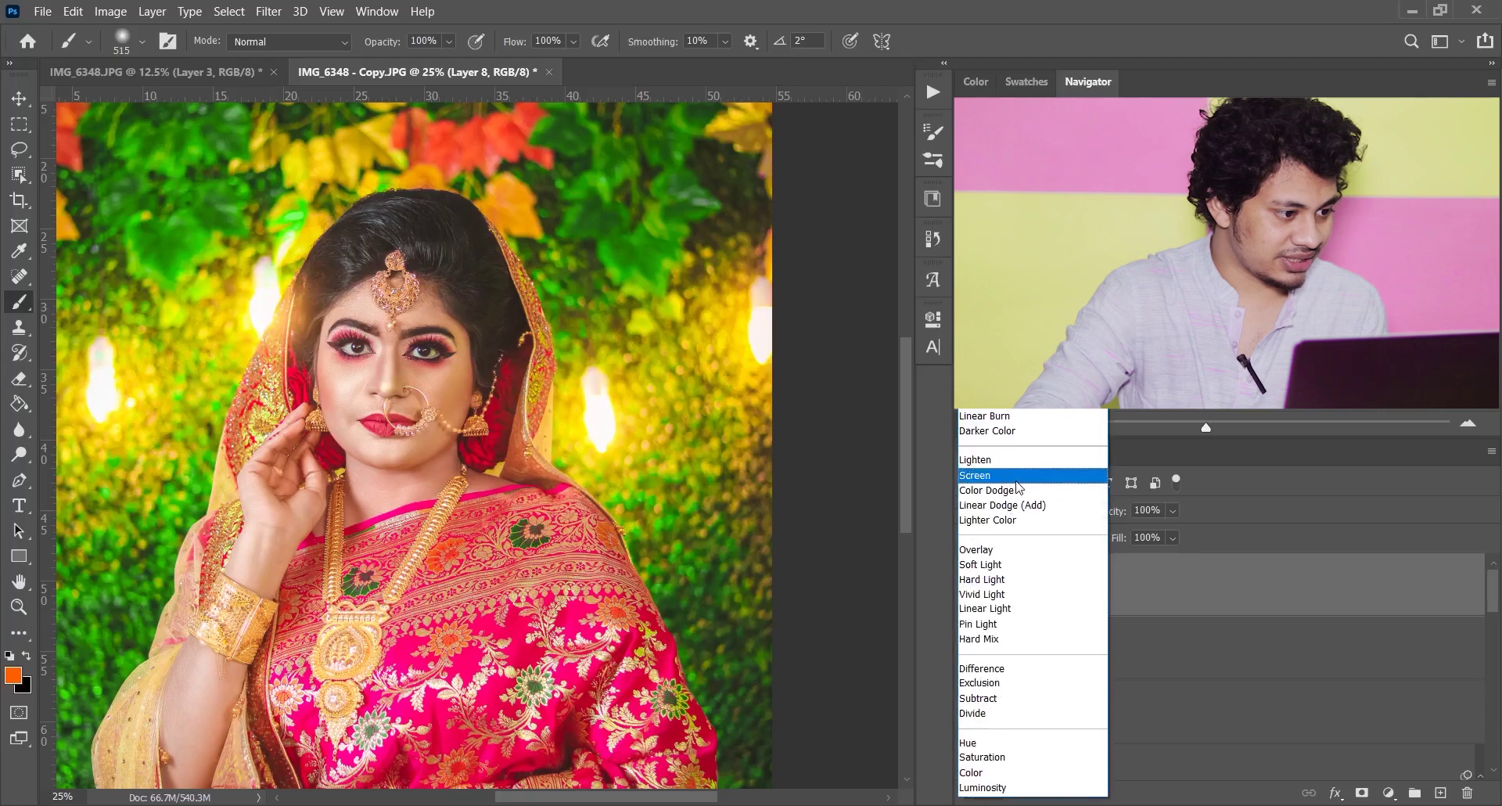
left_click(1017, 473)
left_click(969, 585)
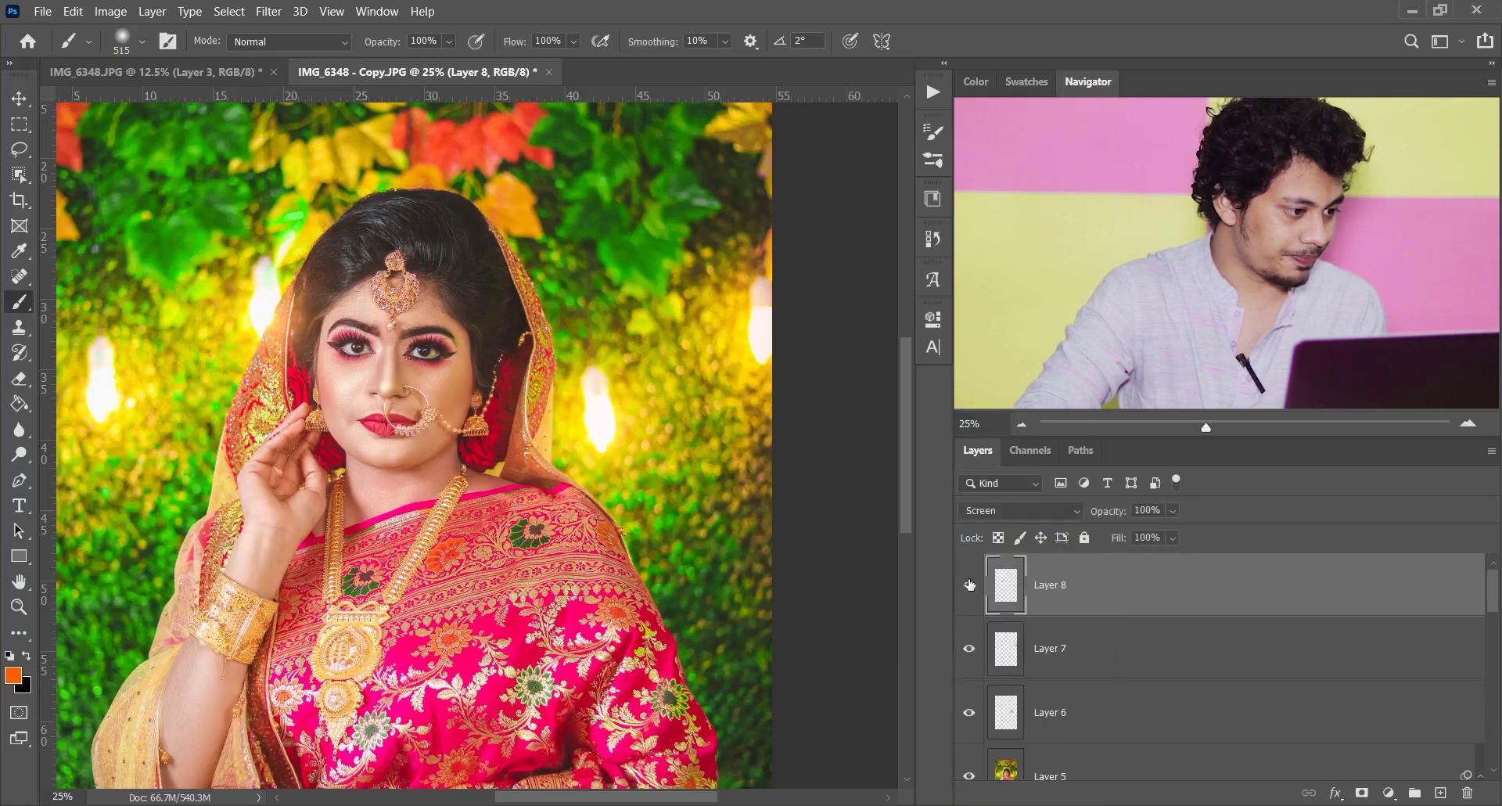
left_click(970, 584)
- On a new layer, paint a 905 px orange glow over the photo's leftmost bulb, blend it as Screen and compare
left_click_drag(139, 409, 184, 417)
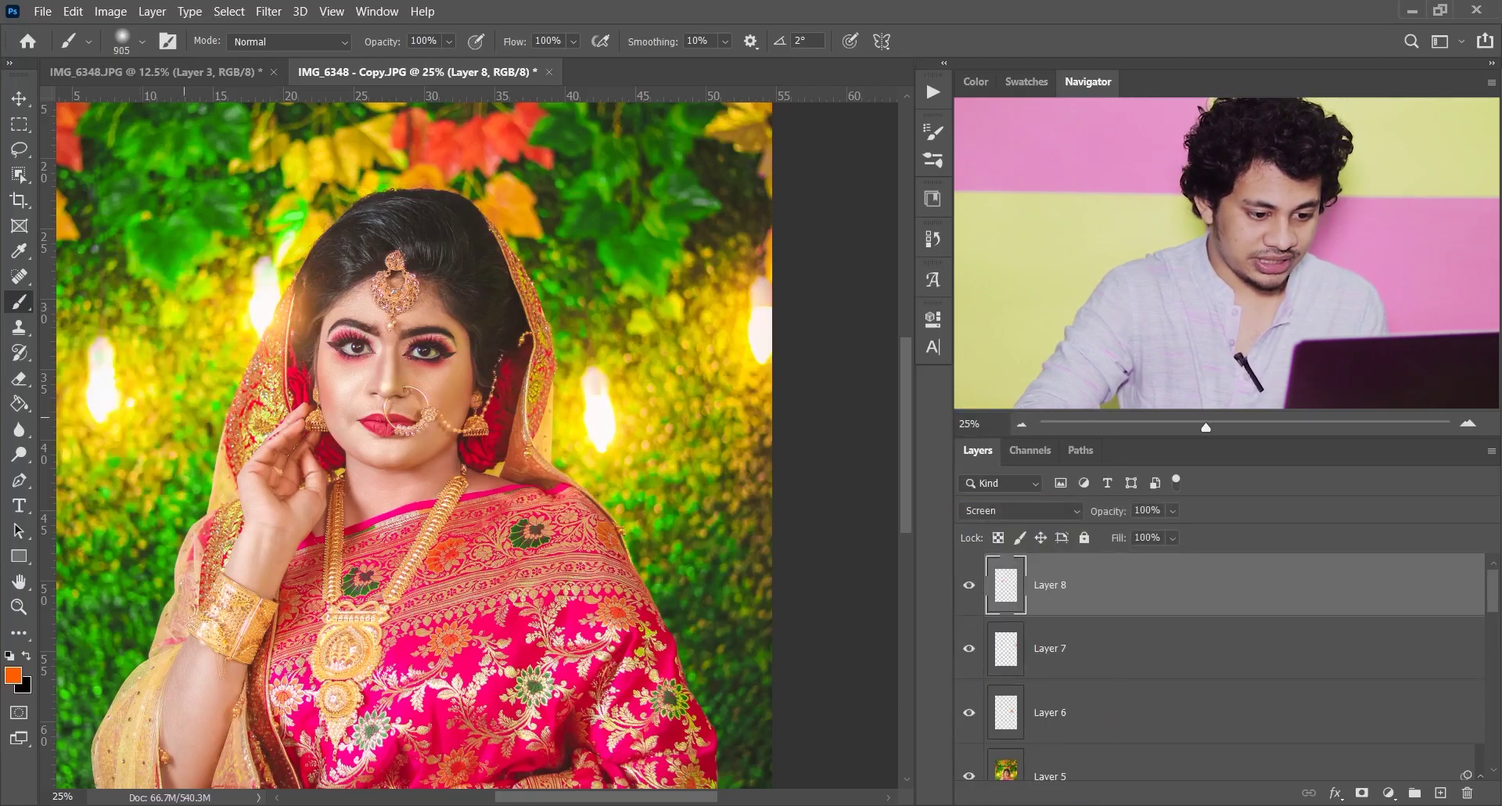
left_click(1440, 793)
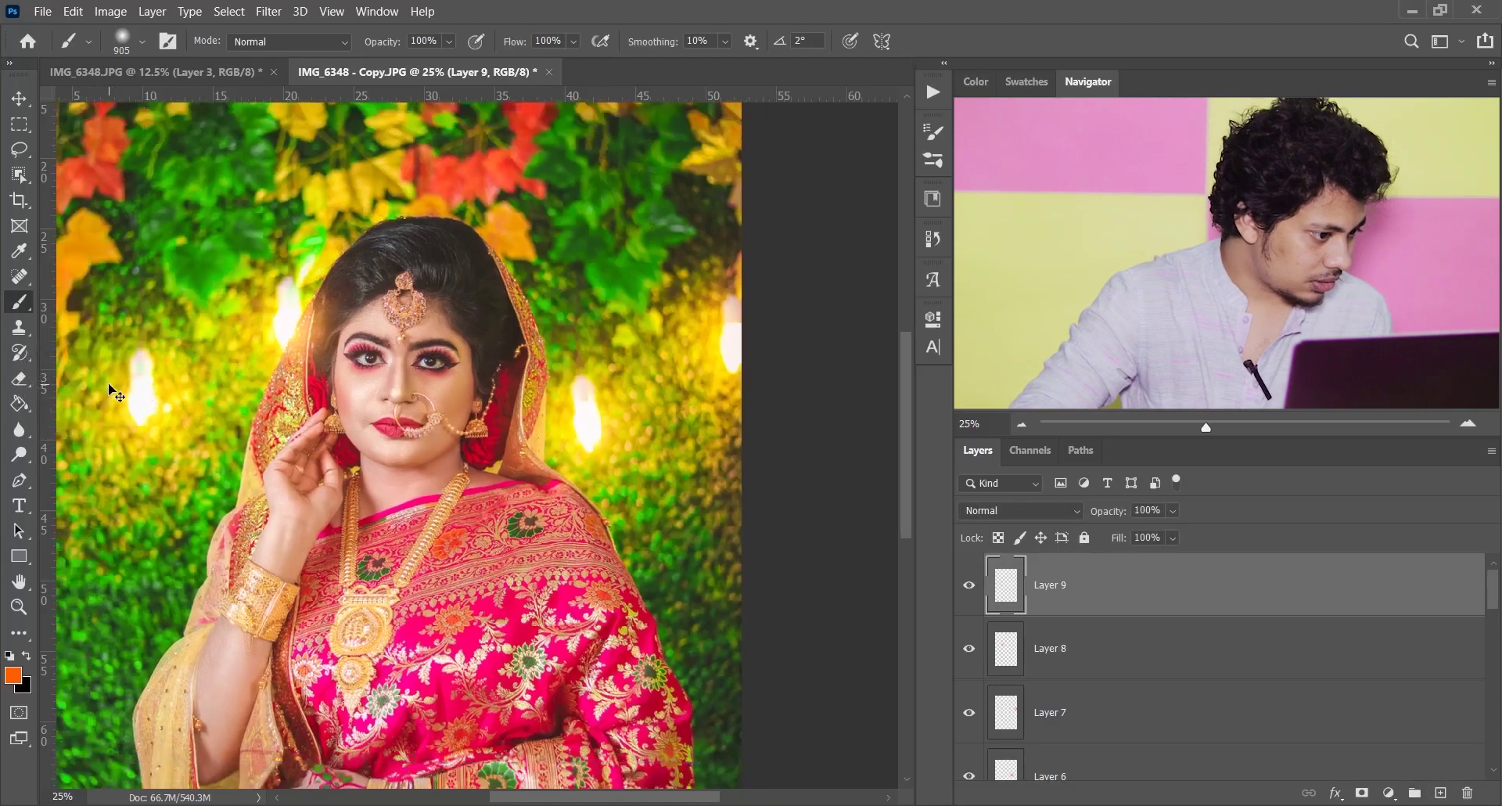
key("ctrl+minus")
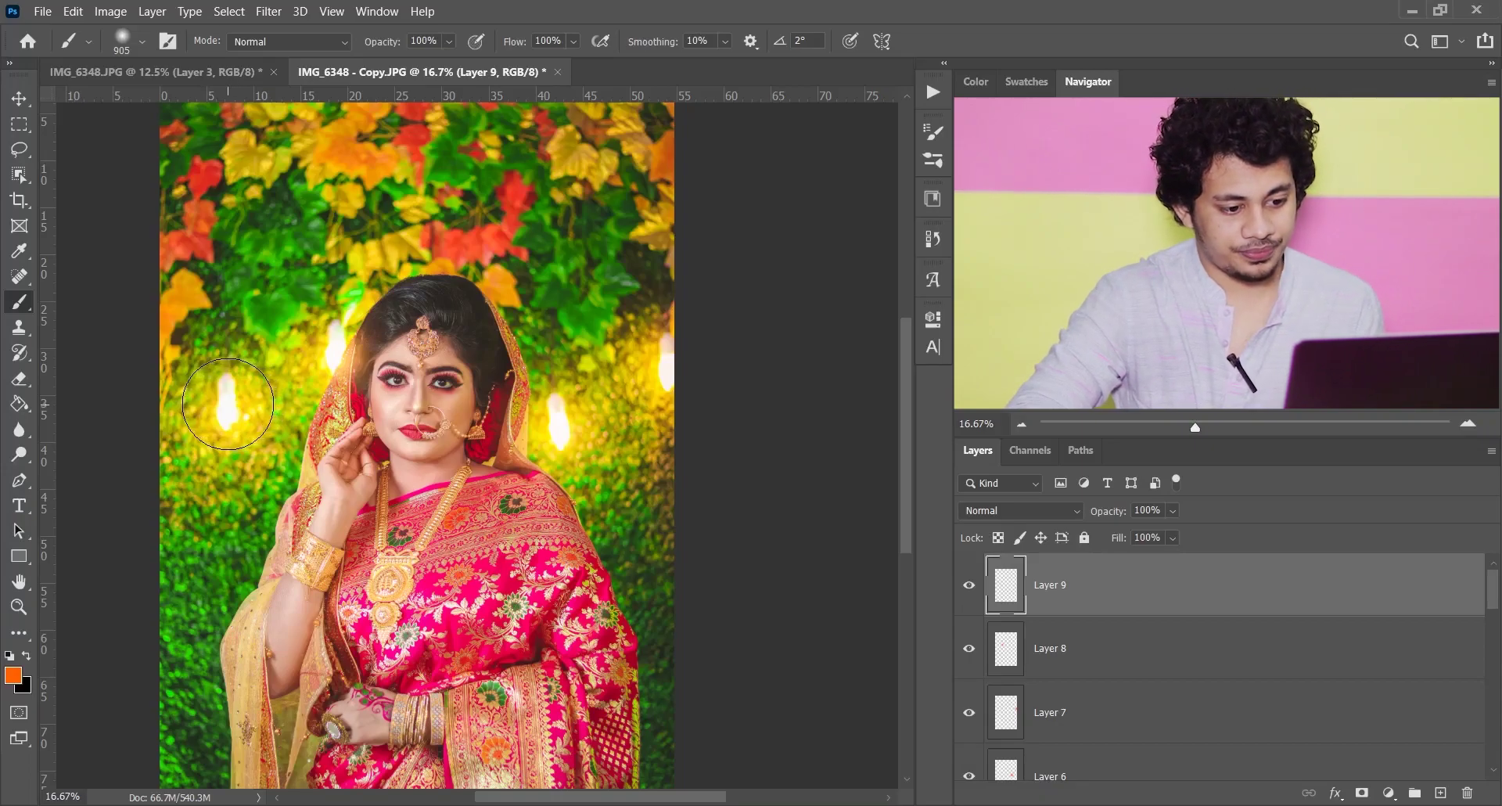
left_click(227, 404)
left_click(996, 513)
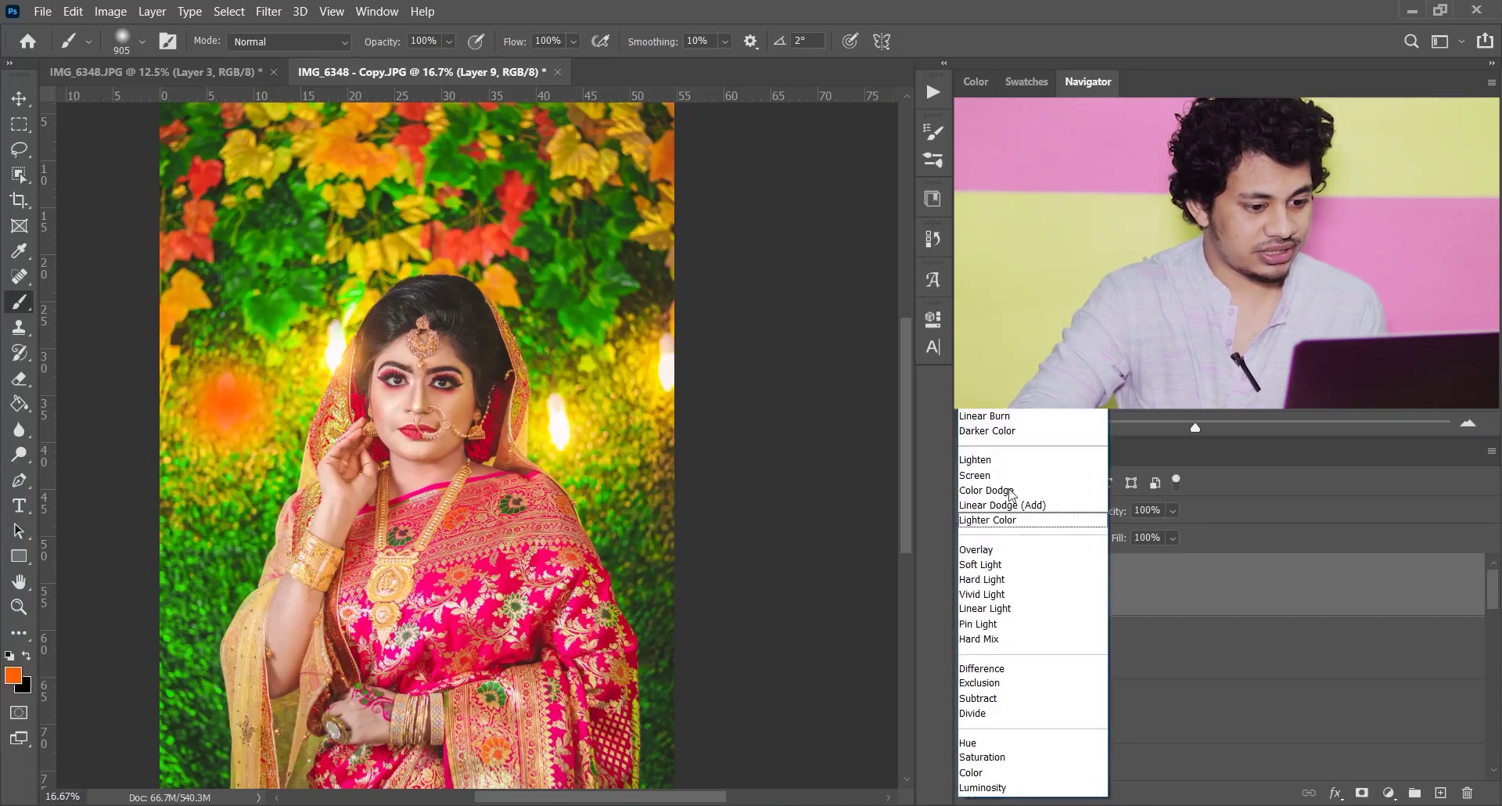
left_click(984, 472)
left_click(969, 586)
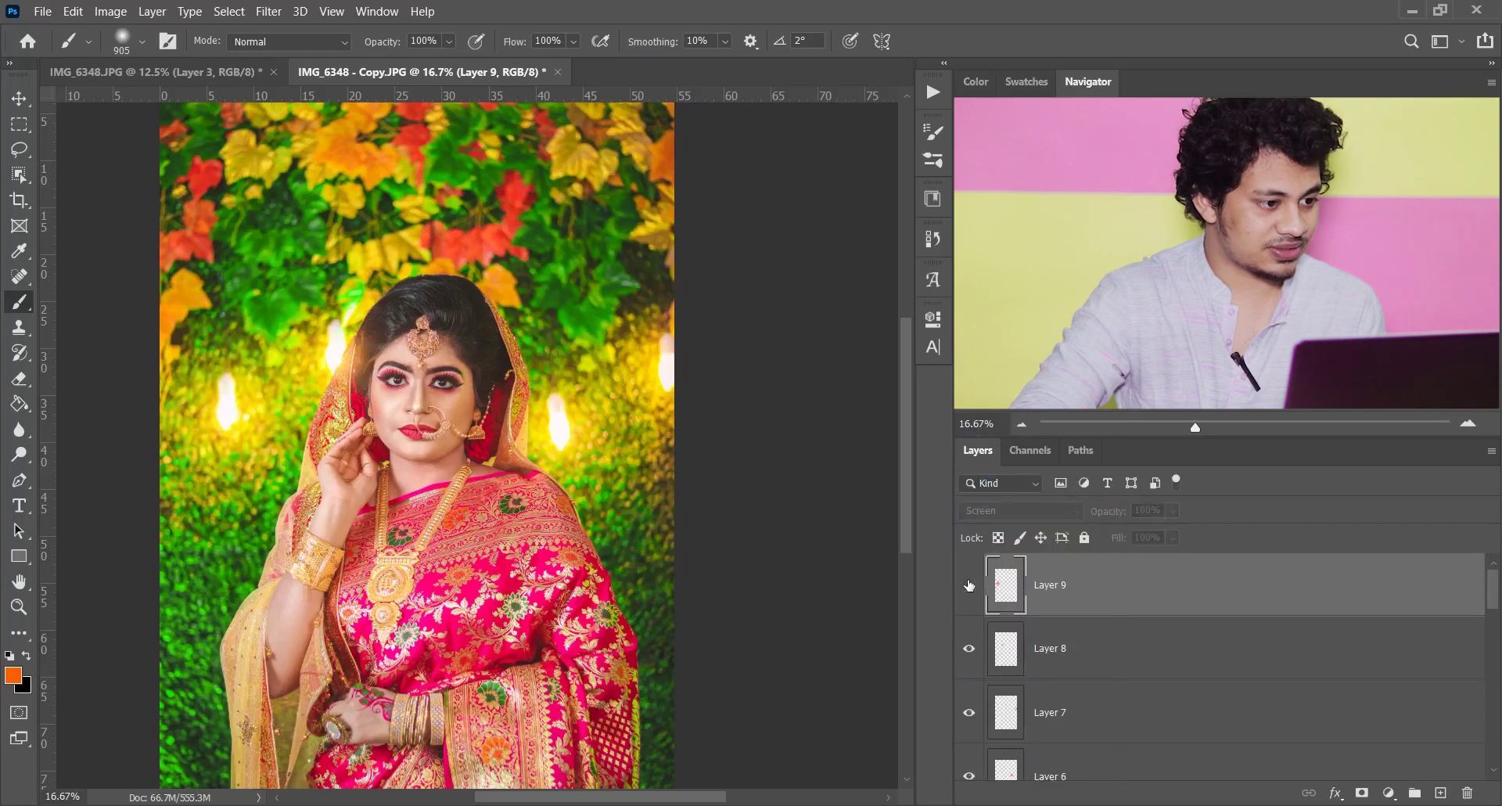
left_click(969, 586)
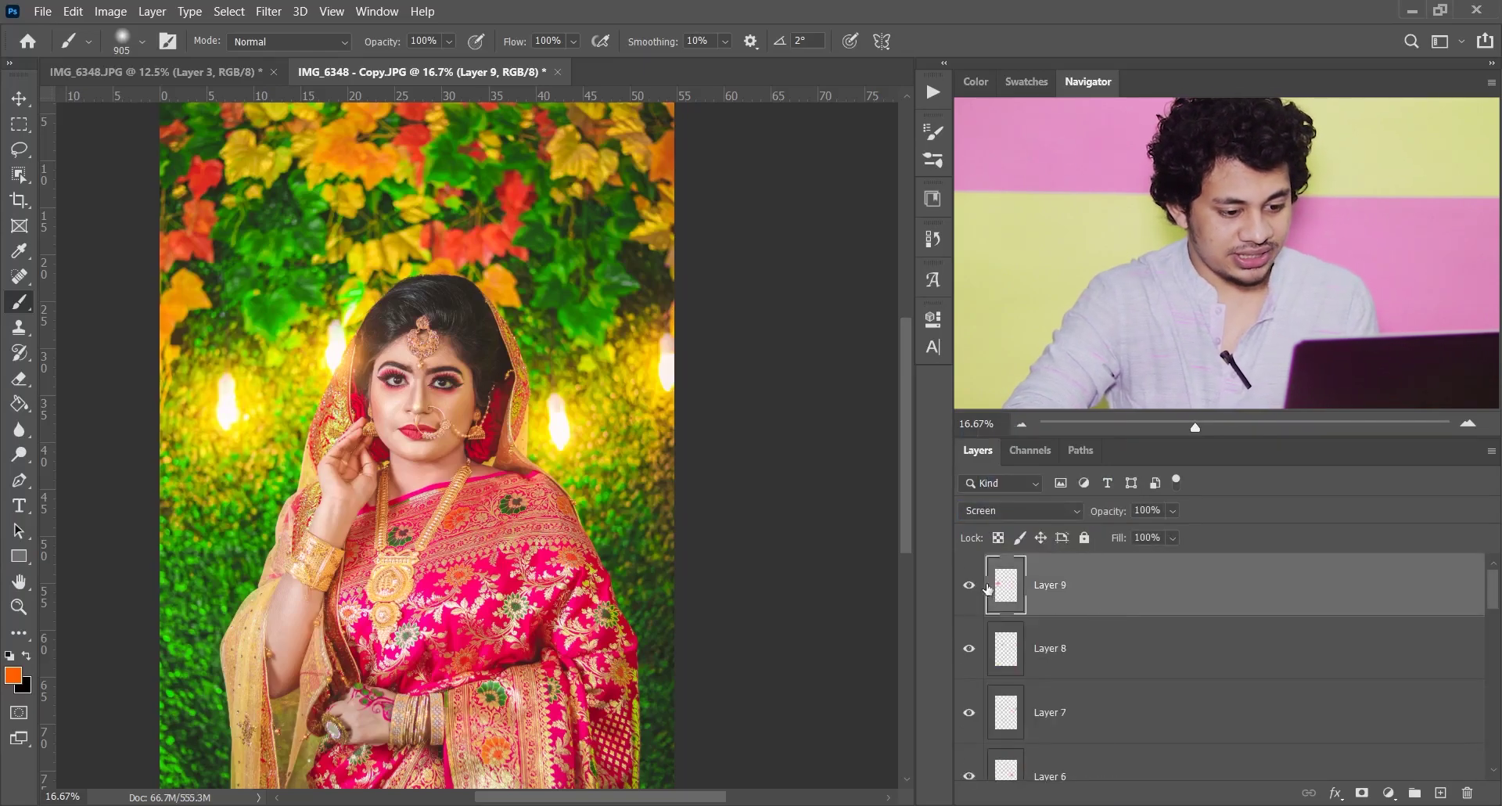
- Select the four bulb glow layers, Layer 6 through Layer 9, and combine them into one group
scroll(1143, 702, "down", 1)
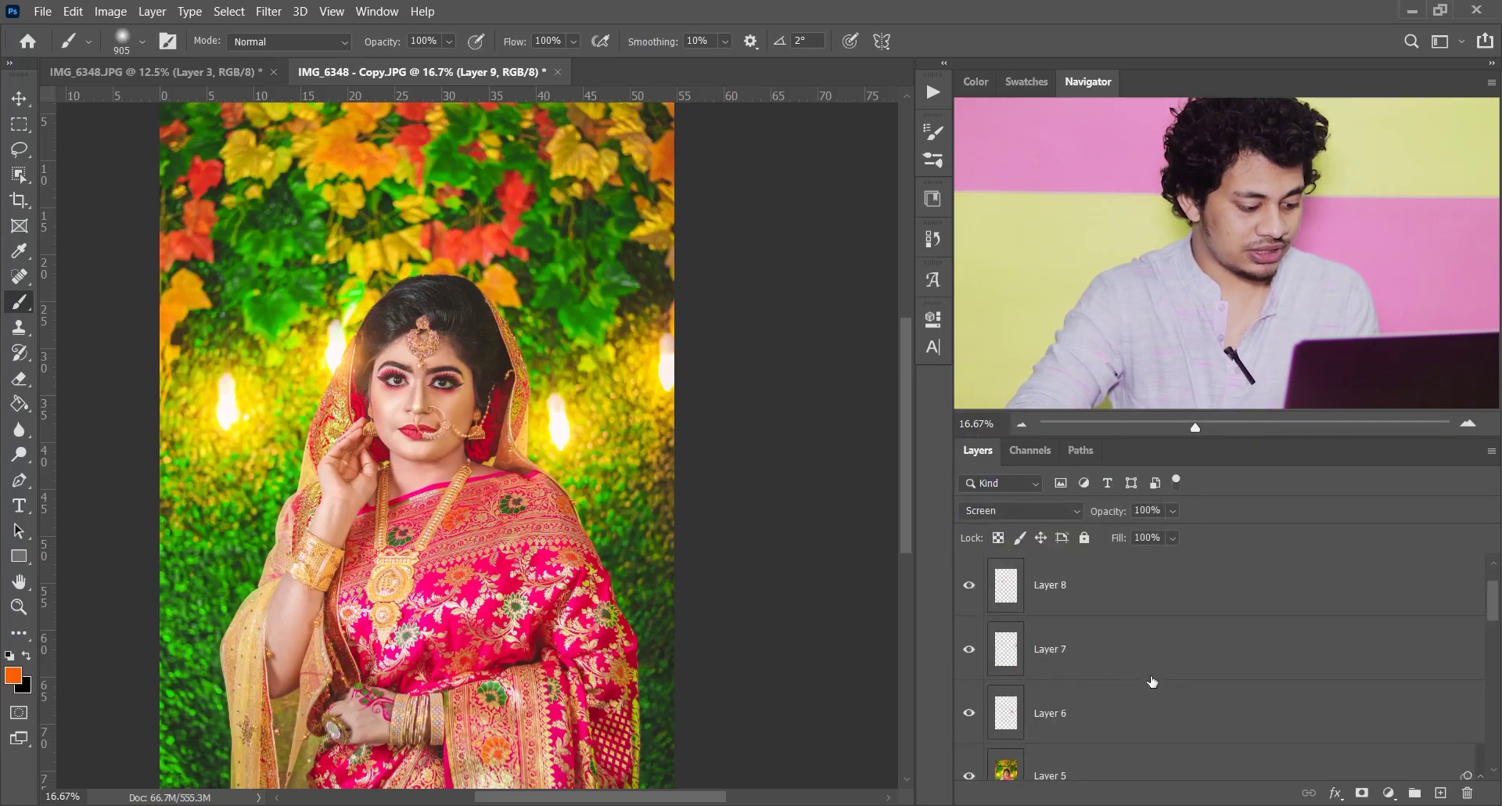
left_click(1084, 718, "shift")
key("ctrl+g")
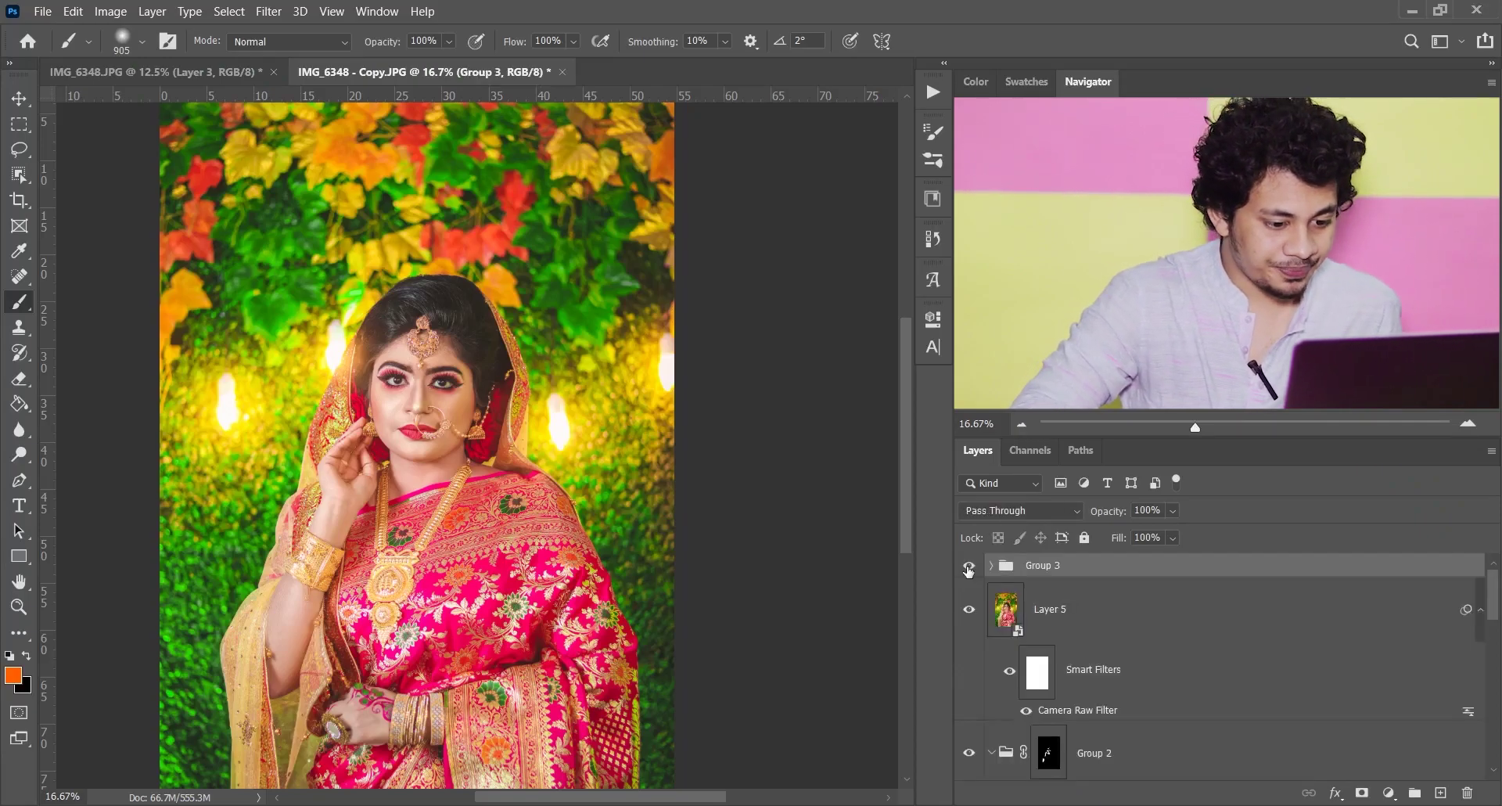
- Toggle the visibility of the glow group several times to compare the portrait with and without all the bulb glows
left_click(967, 568)
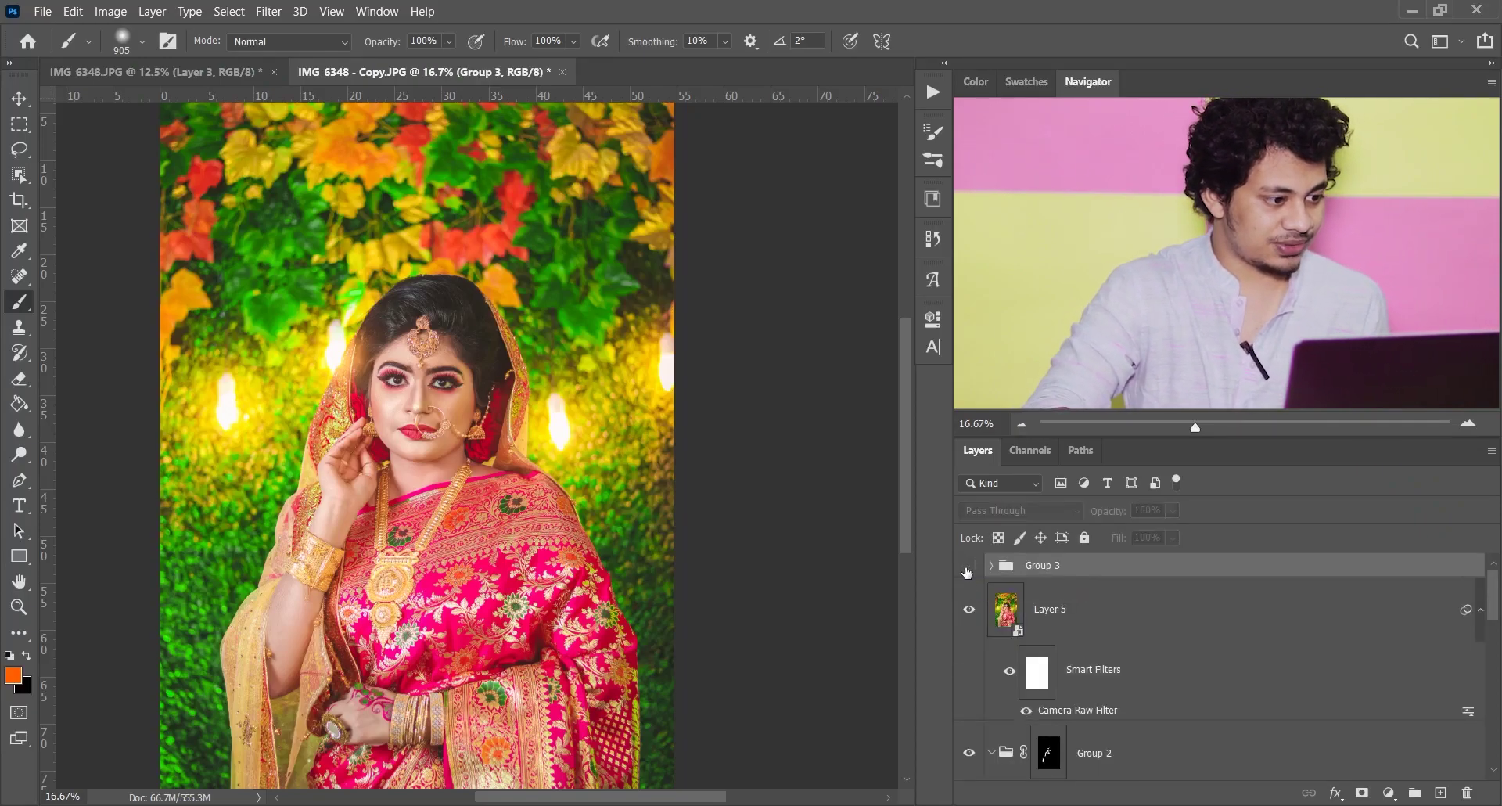
left_click(967, 568)
left_click(967, 568)
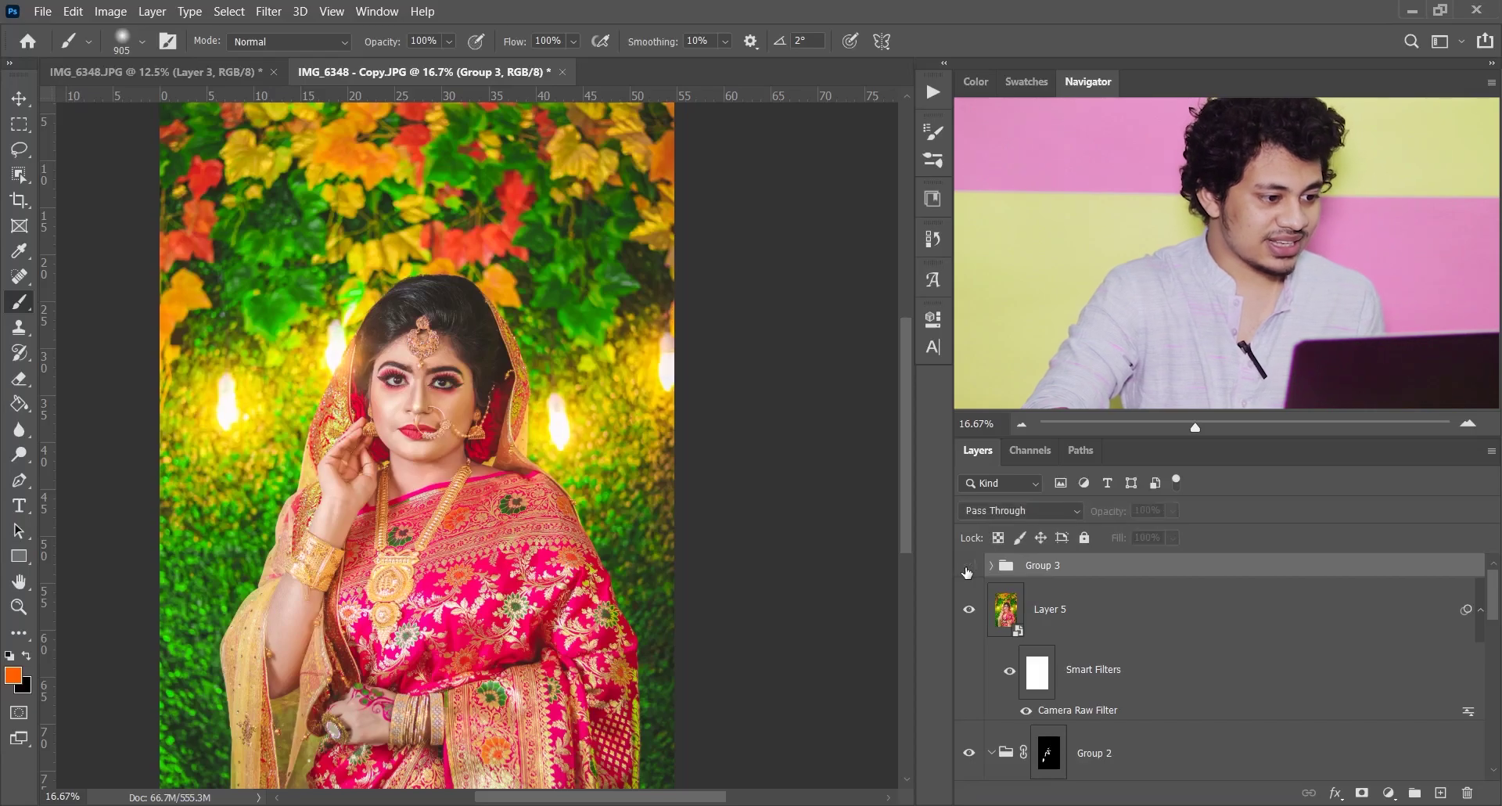
left_click(968, 568)
left_click(968, 568)
left_click(968, 568)
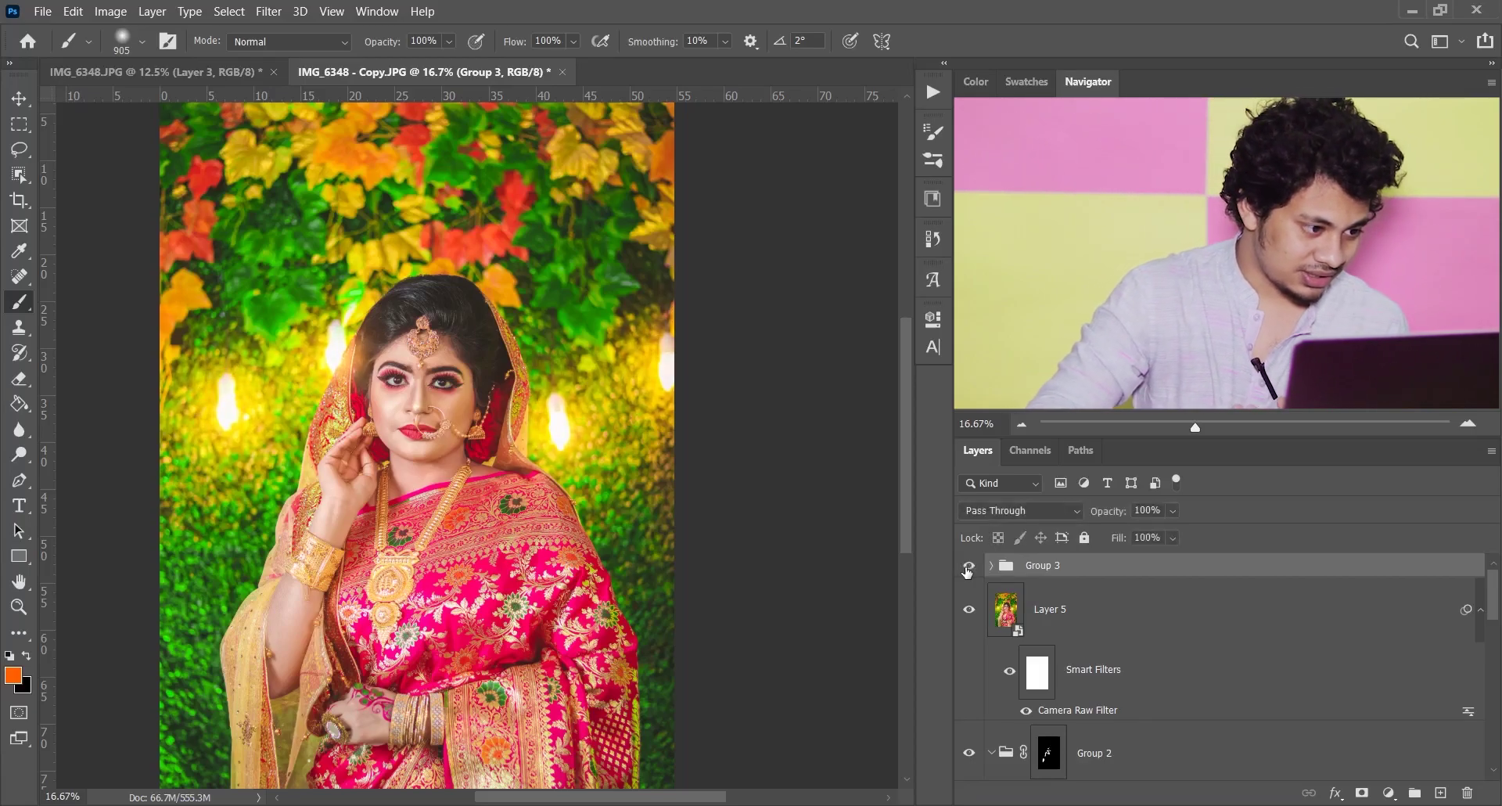
left_click(968, 568)
left_click(968, 575)
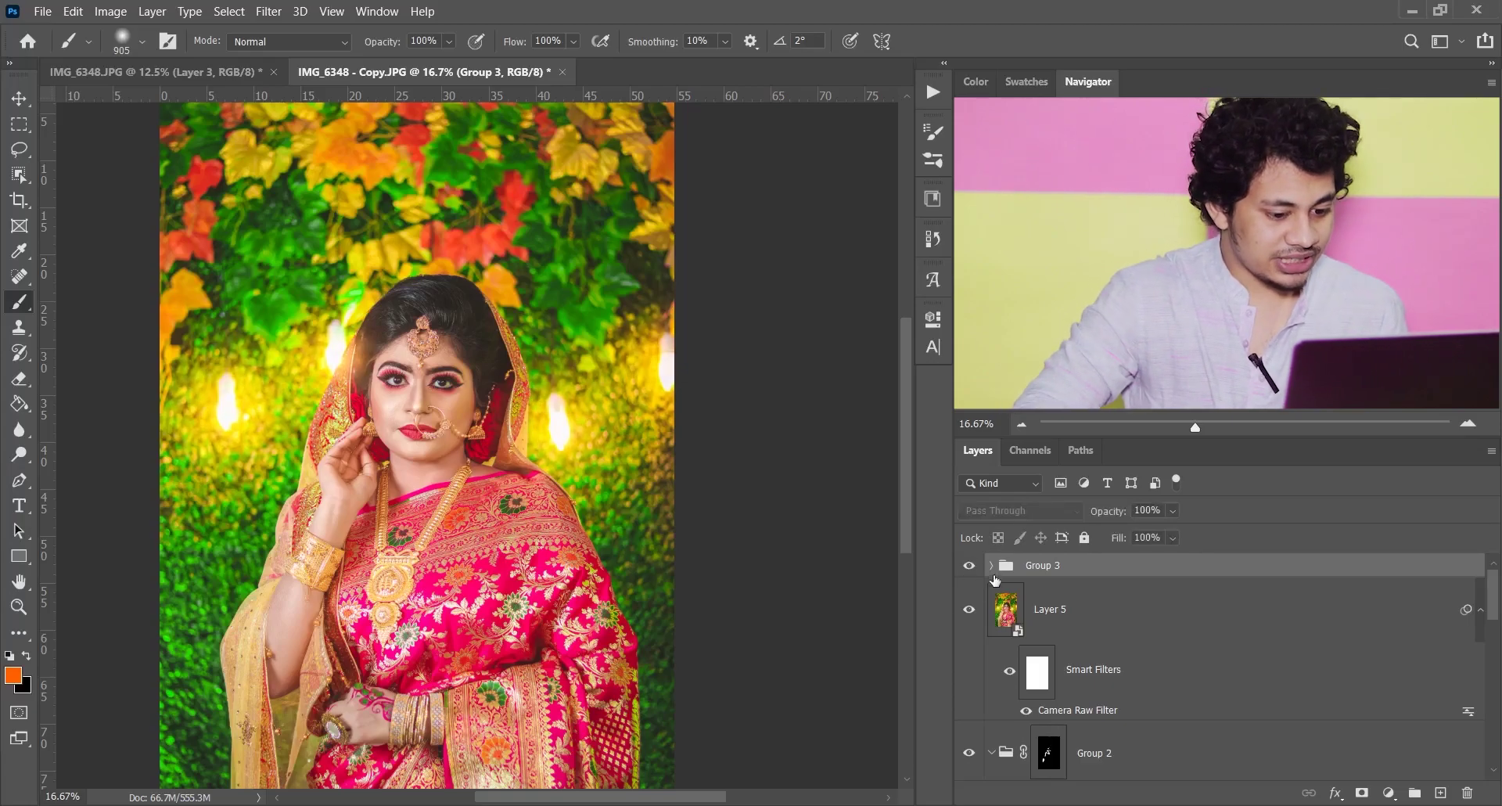
- Compare the finished edit with the original photo by alternately showing only the Background layer and all layers, with the whole image fitted in view
left_click(992, 568)
scroll(1057, 720, "down", 5)
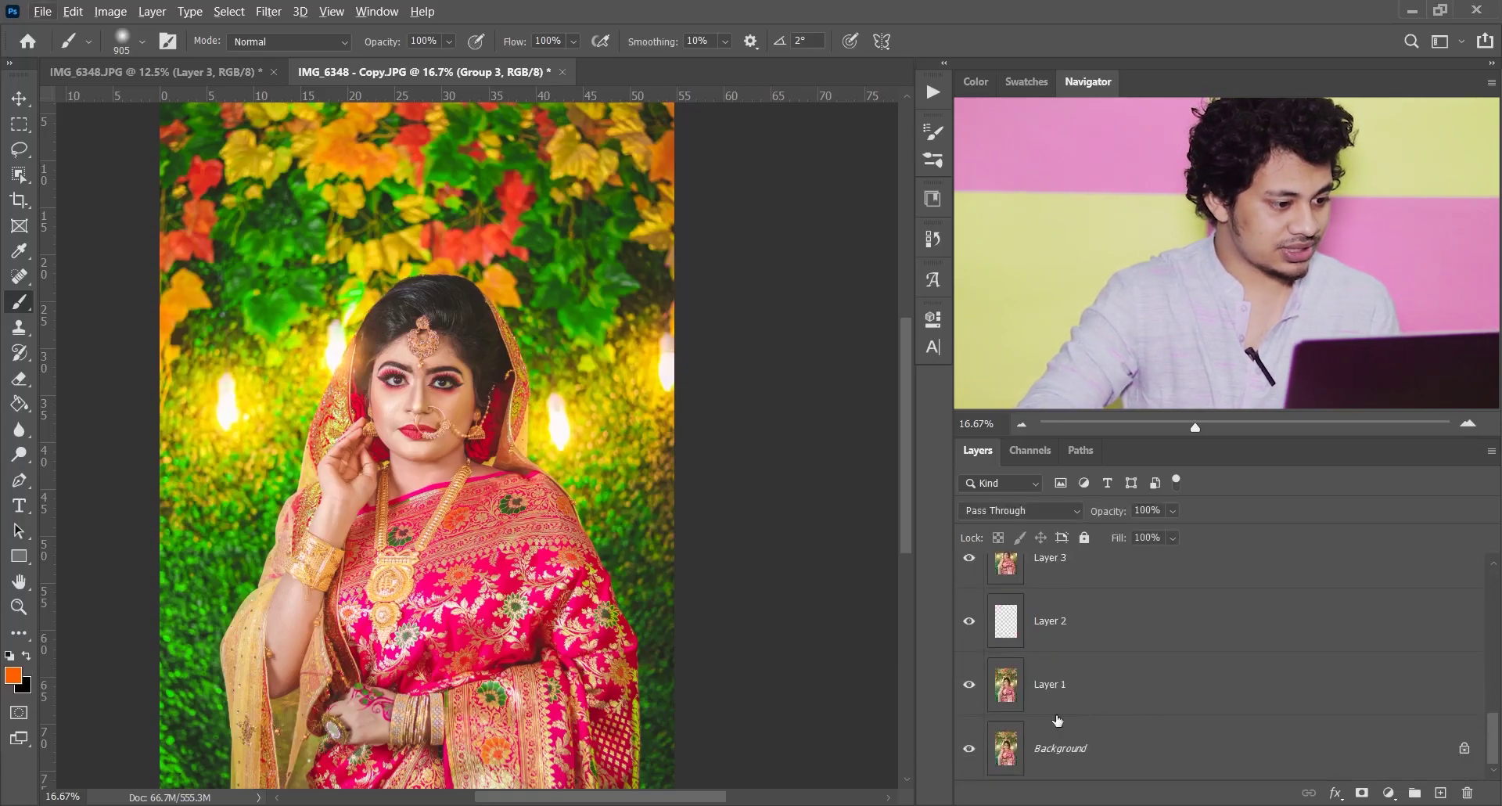
left_click(981, 755, "alt")
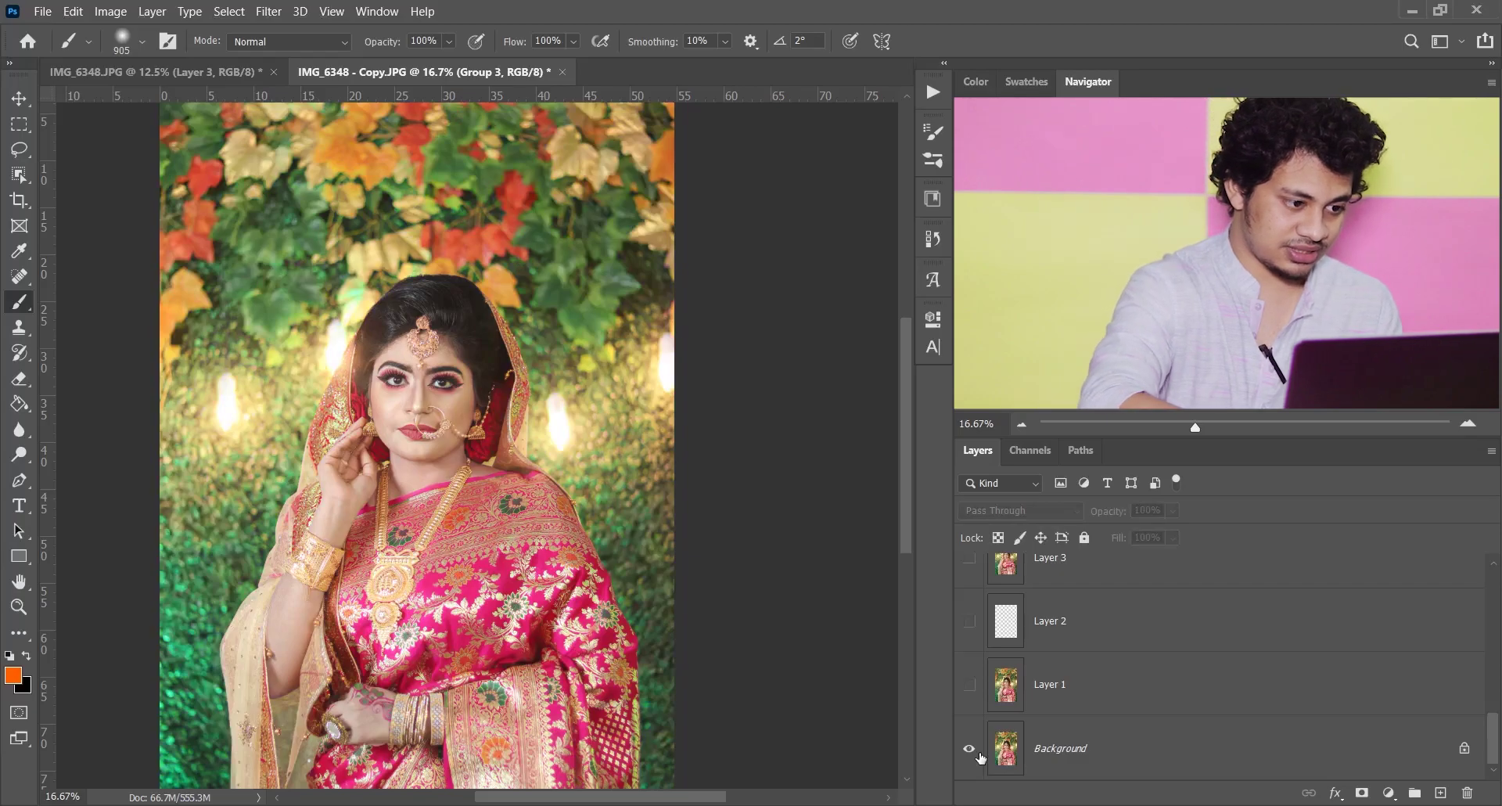
left_click(981, 756, "alt")
key("ctrl+0")
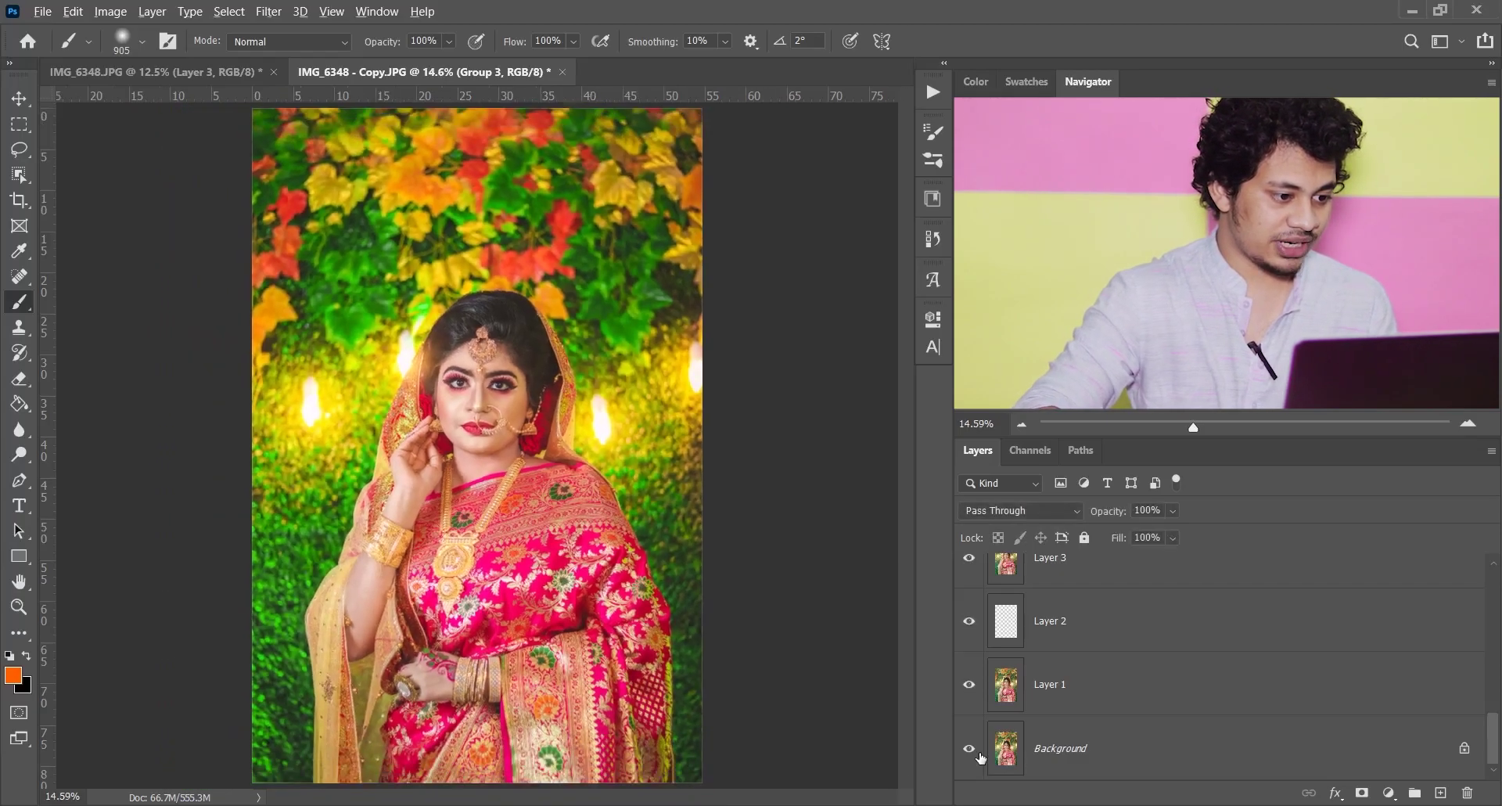
left_click(981, 756, "alt")
left_click(981, 756, "alt")
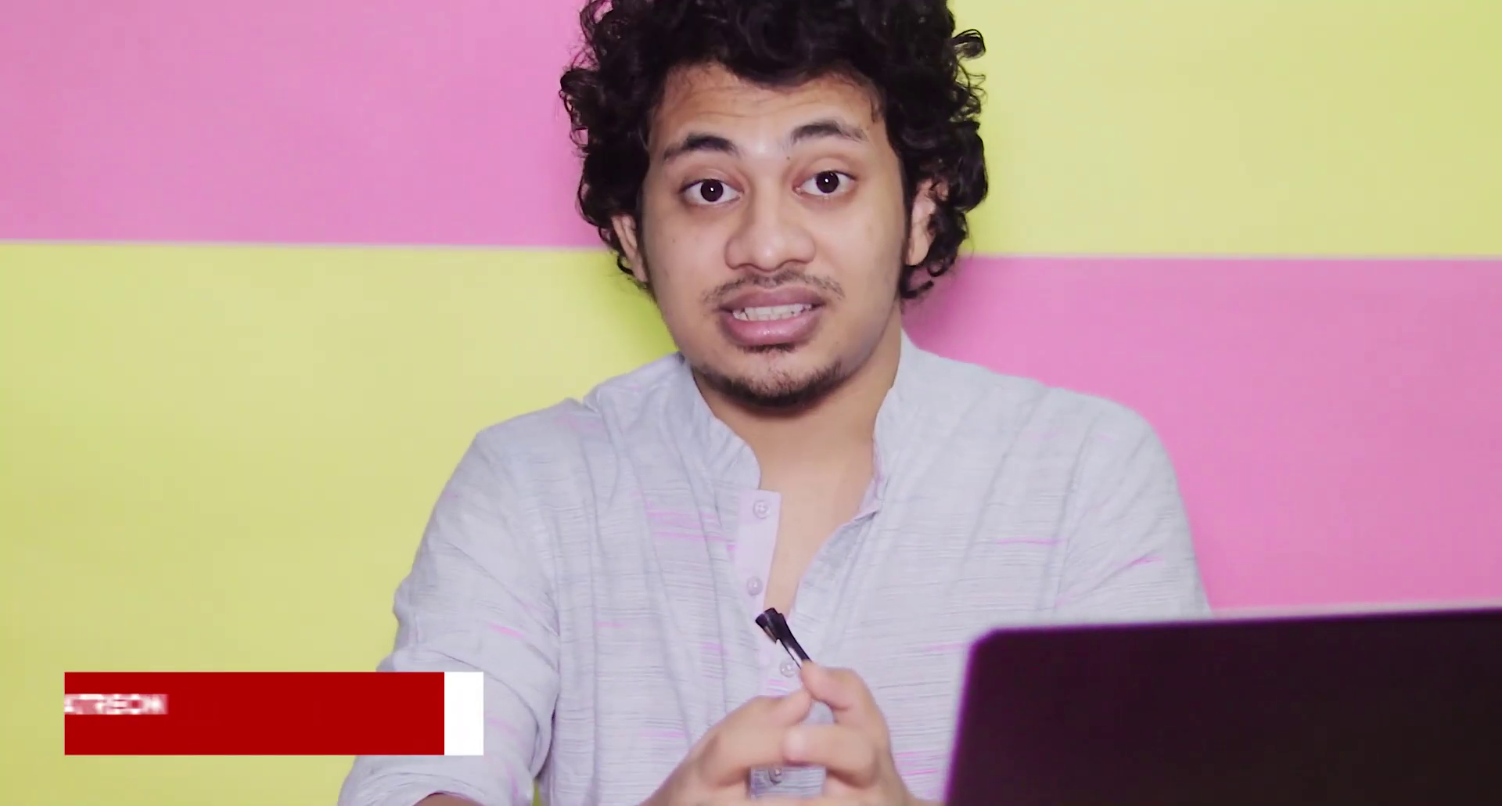